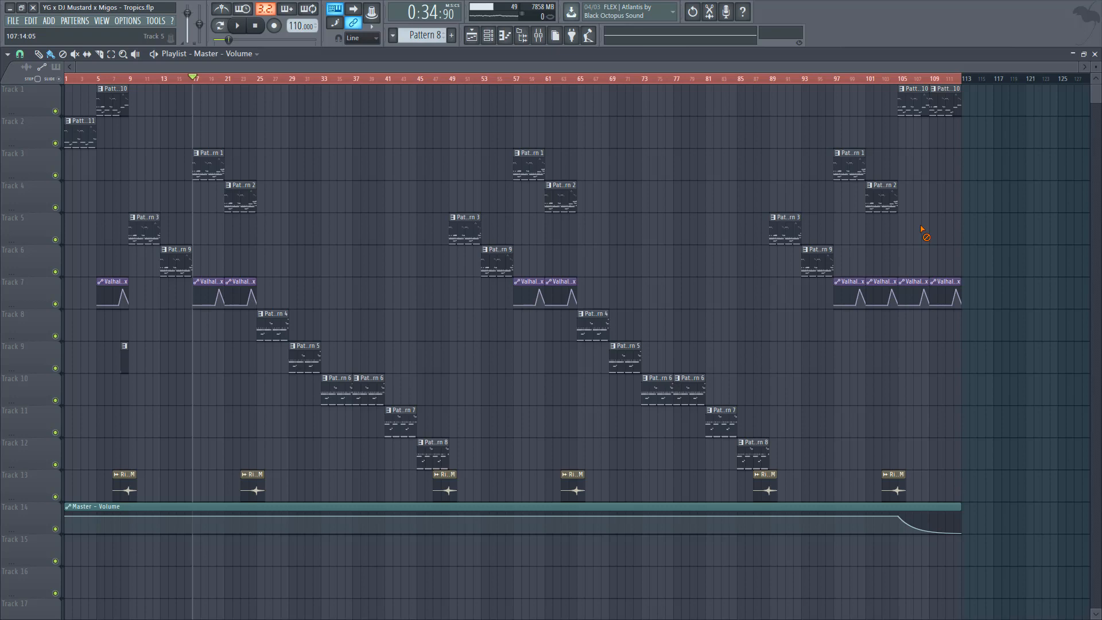
Step: Add a time marker named "Intro" at bar 1 of the playlist
left_click_drag(81, 80, 65, 80)
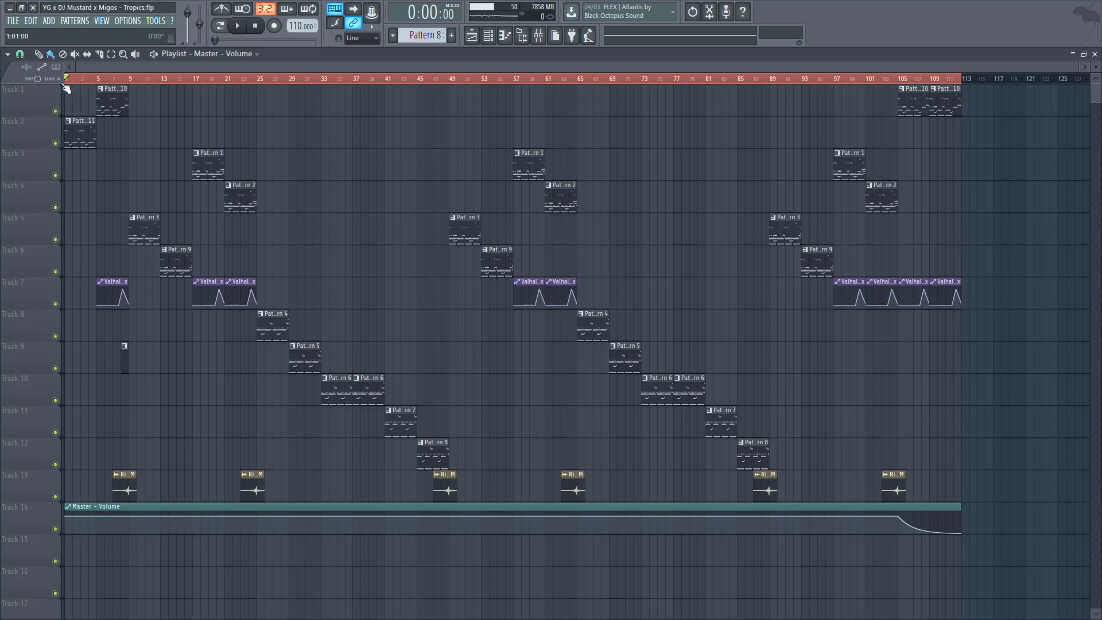
key("alt+t")
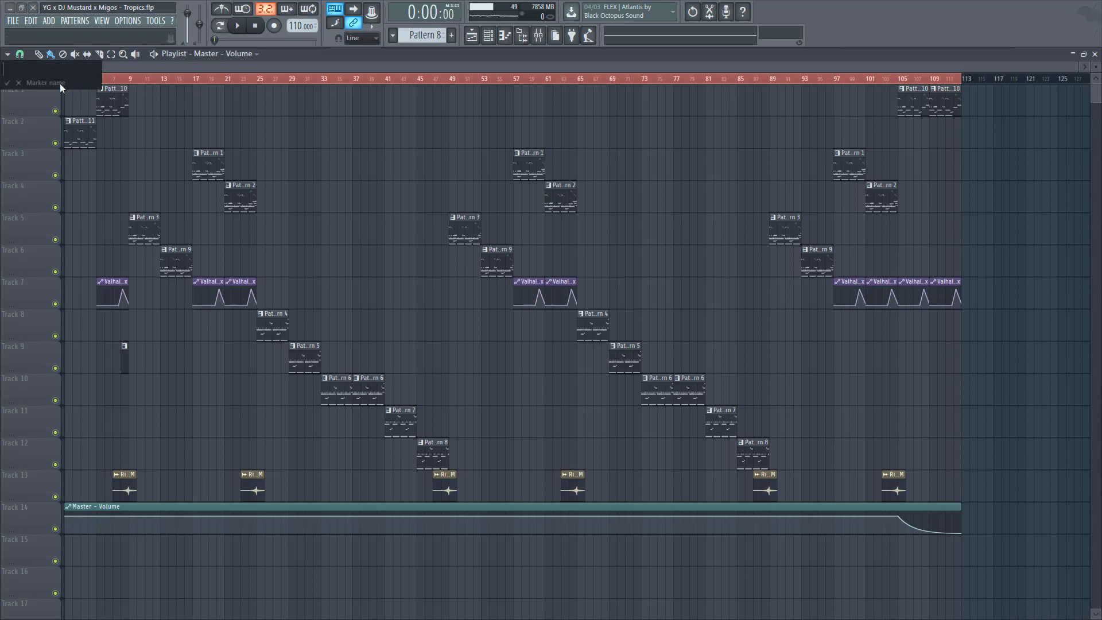
type("Intro")
key("Return")
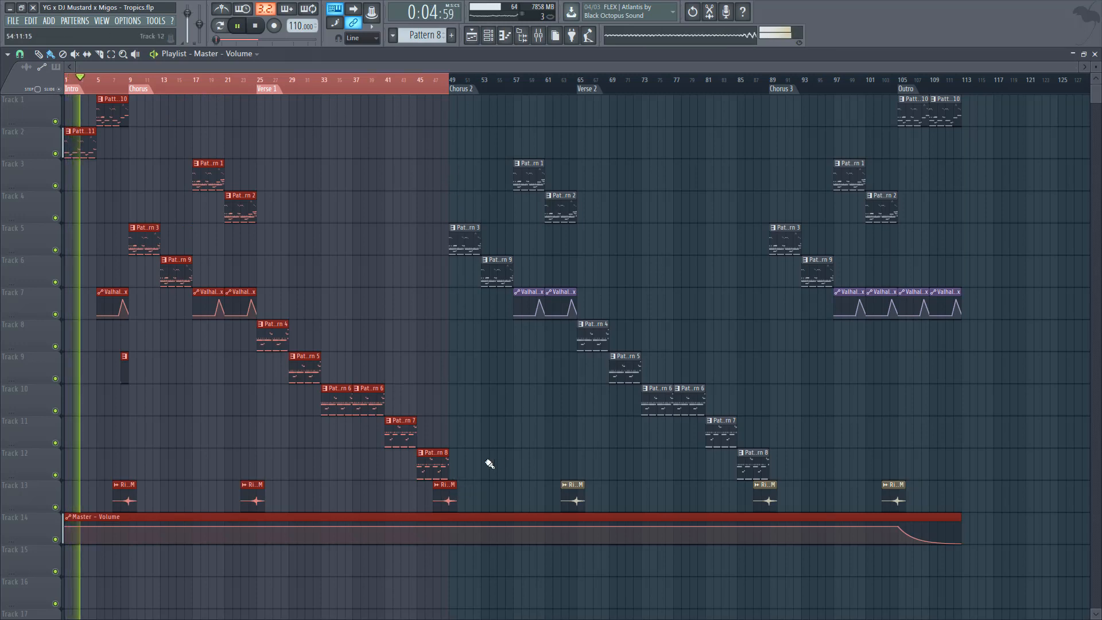
Step: Play the arrangement from the intro to the end of Verse 1, viewing its patterns, and stop playback
scroll(438, 443, "up", 5)
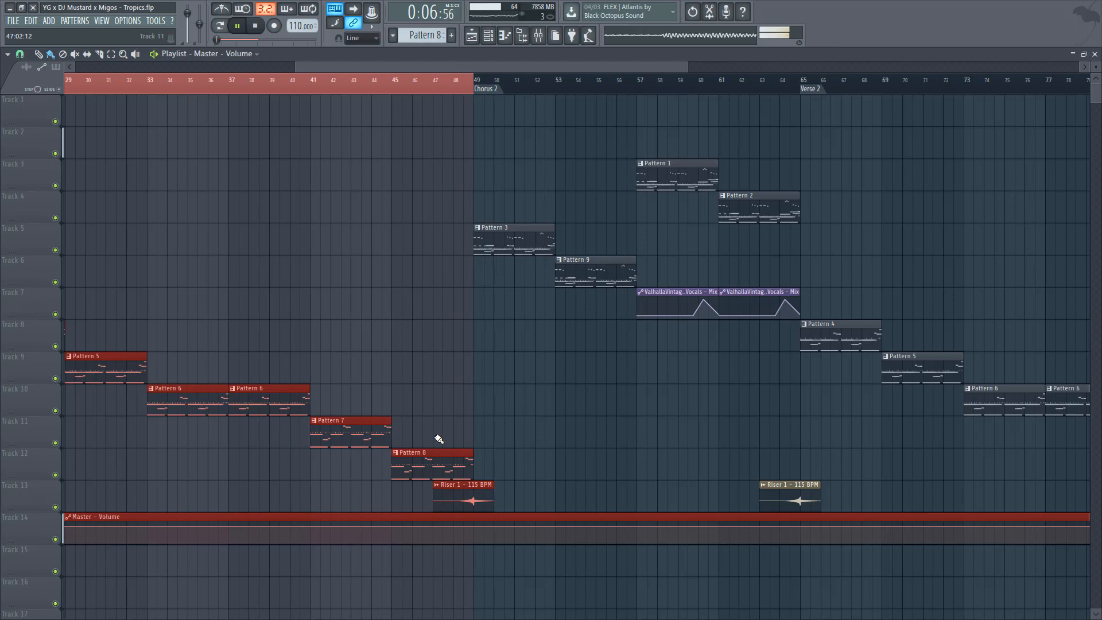
scroll(436, 441, "down", 5)
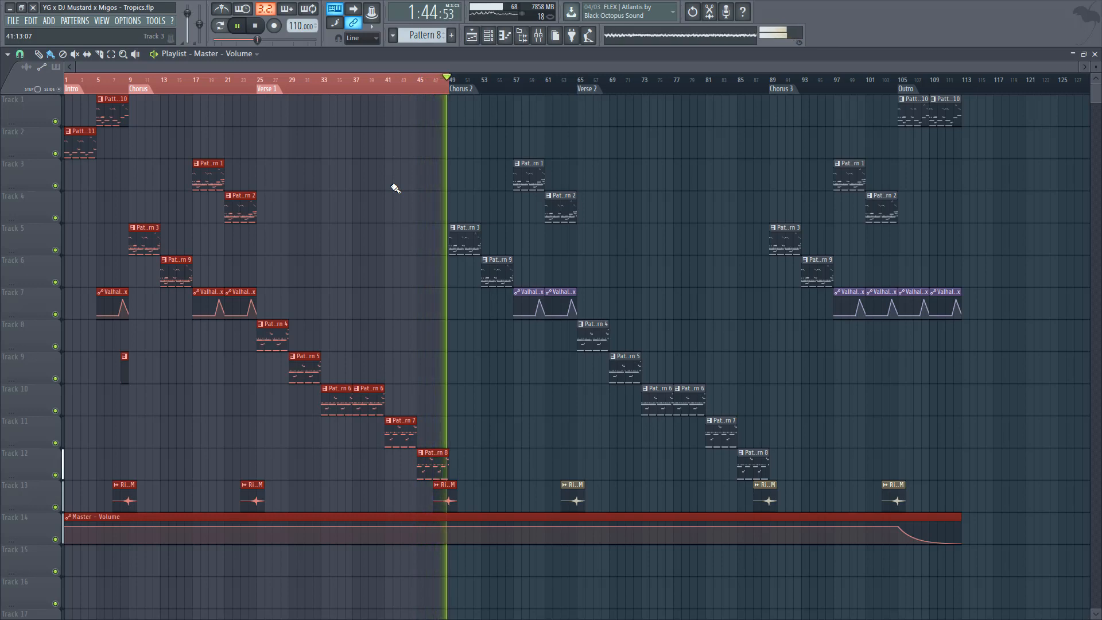
key("space")
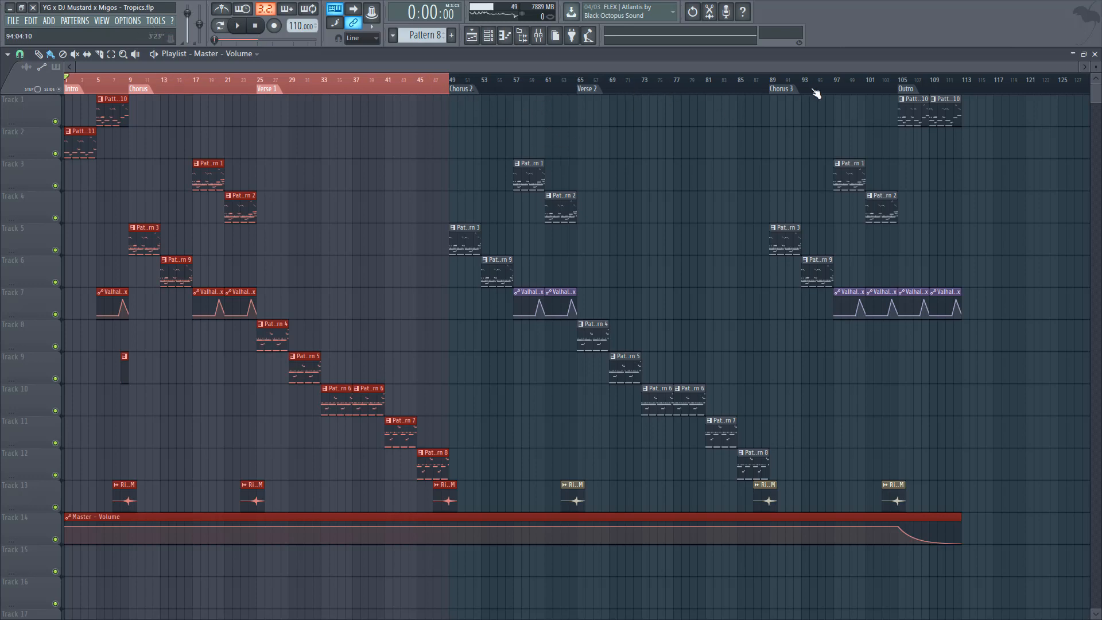
Step: Move the playhead to bar 17 and open Pattern 1 from Track 3 to show its channels
left_click(315, 93)
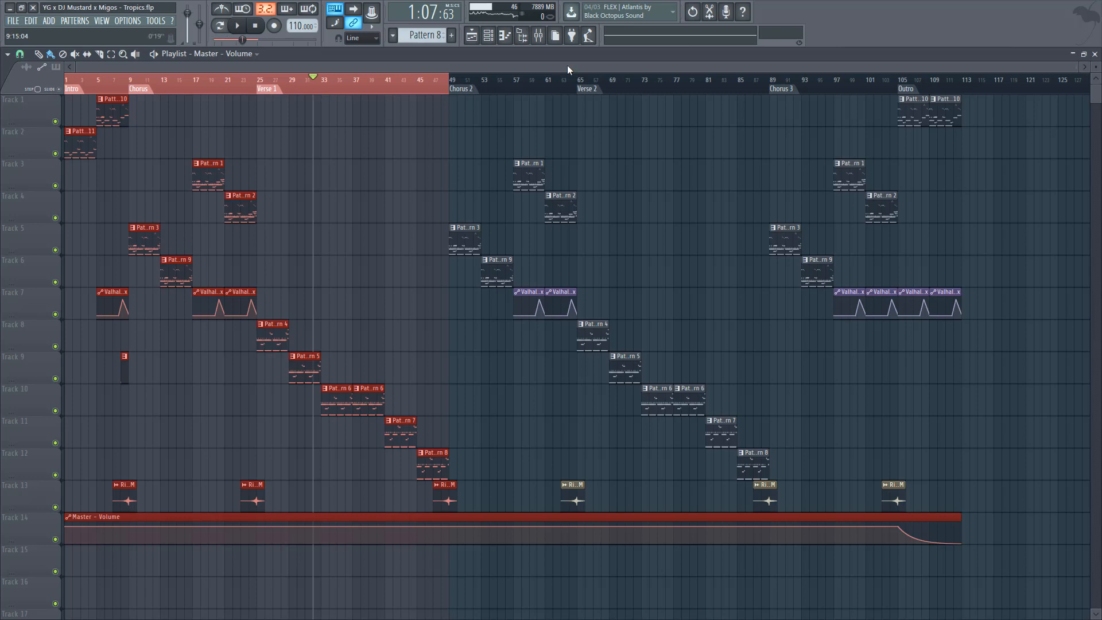
left_click(385, 80)
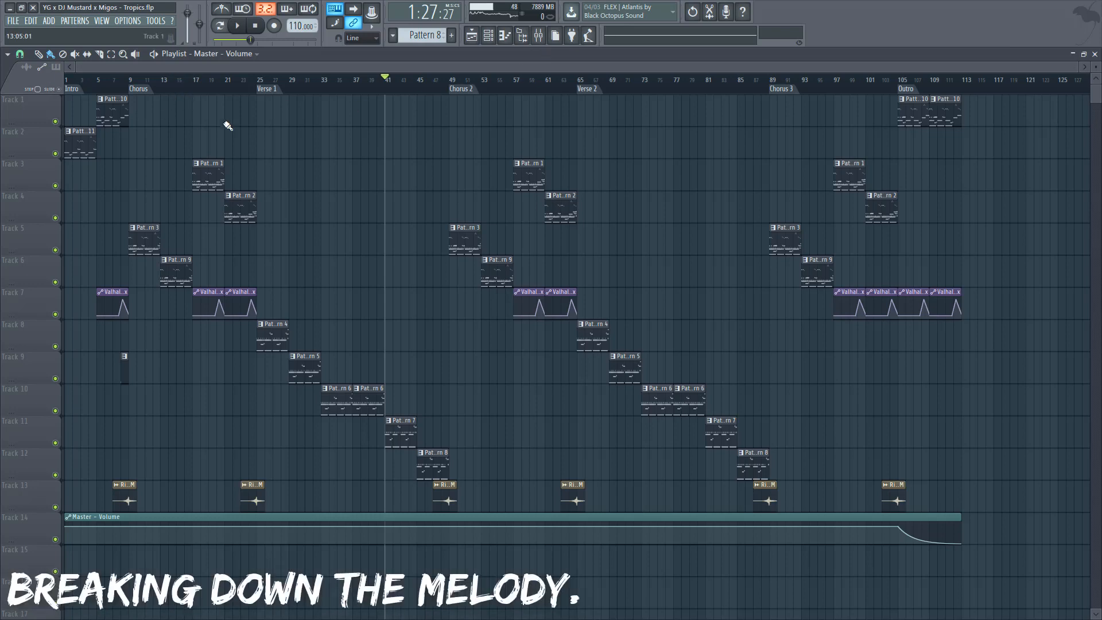
left_click(193, 80)
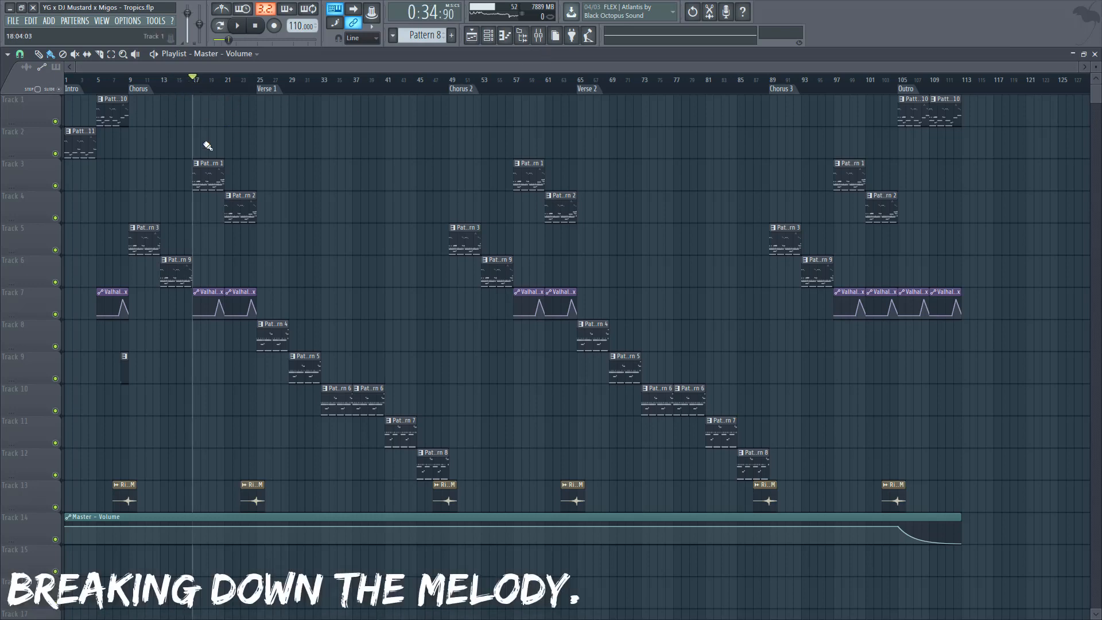
double_click(211, 178)
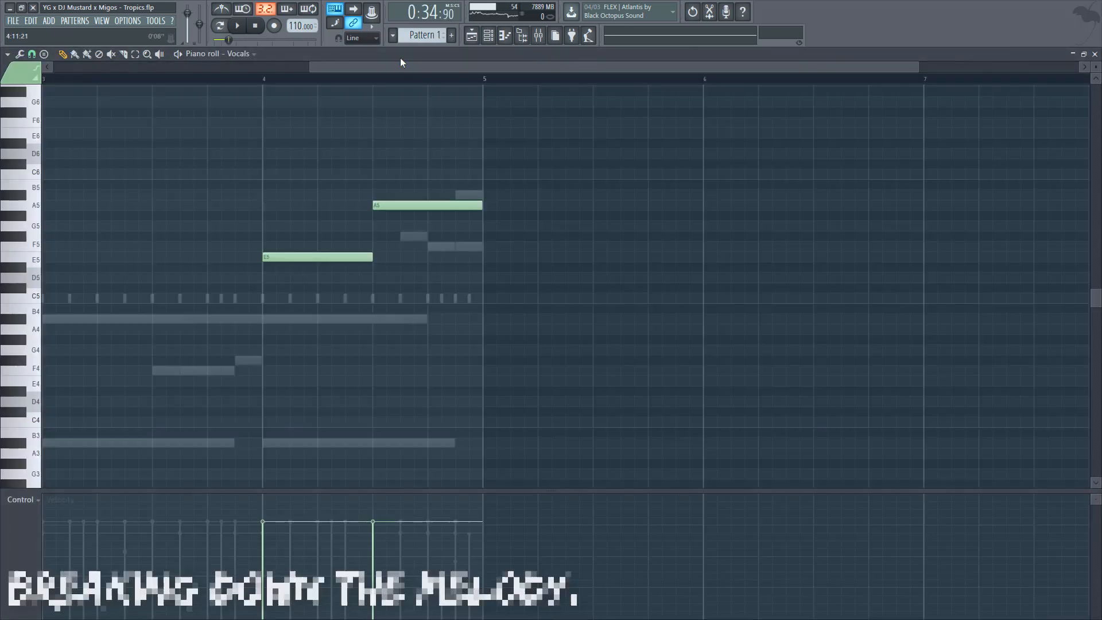
key("F7")
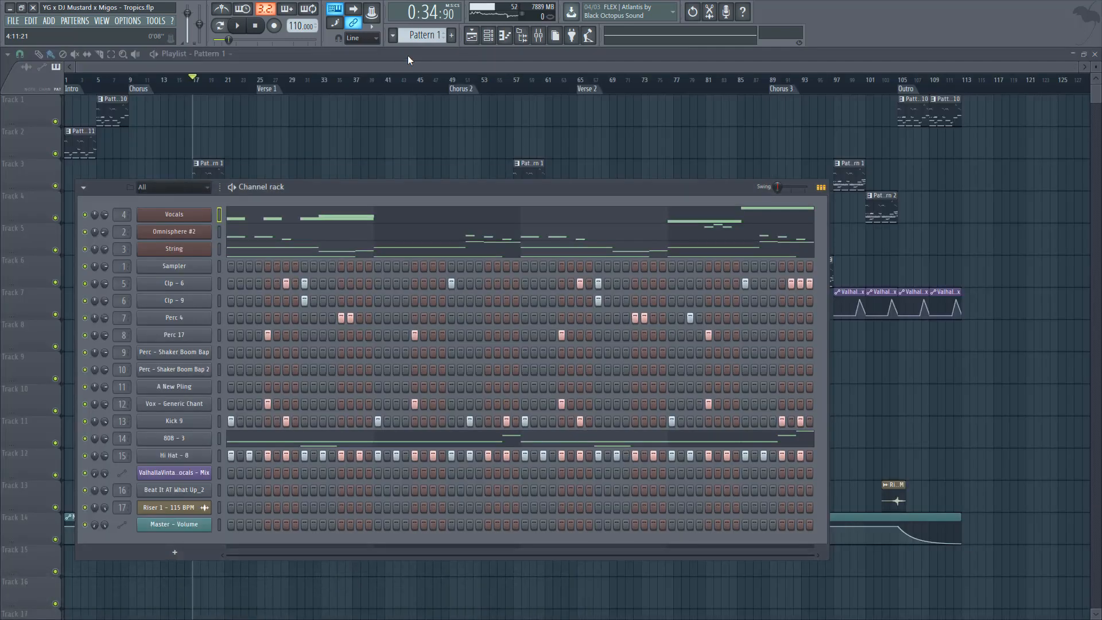
Step: Enable only the Flute, String and Vocals inserts in the mixer besides the Master, and close the mixer
left_click(539, 37)
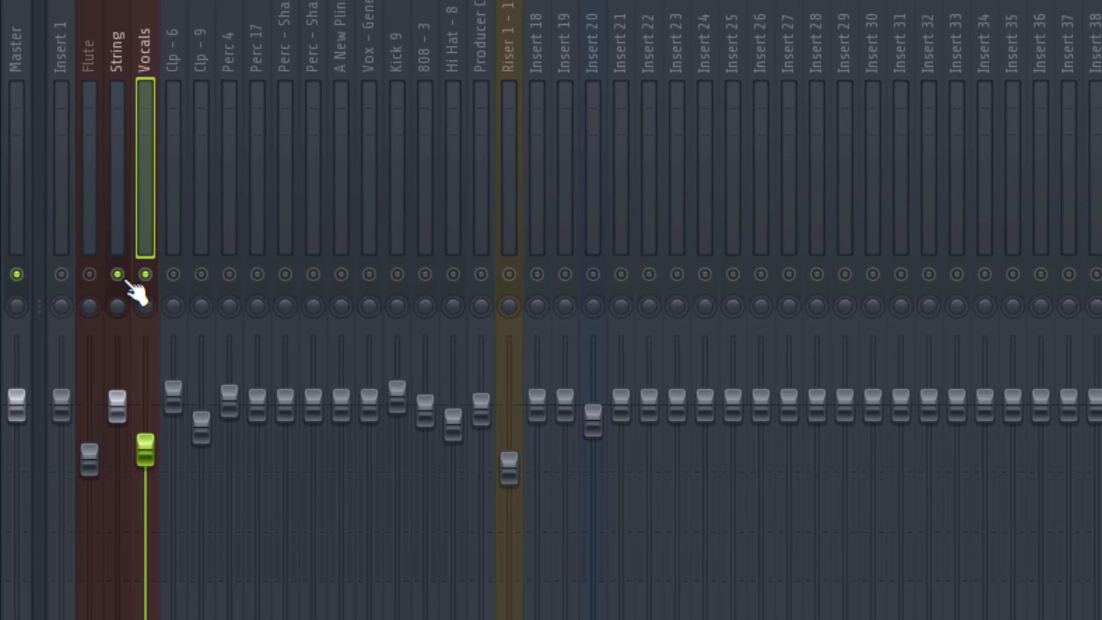
left_click(117, 274)
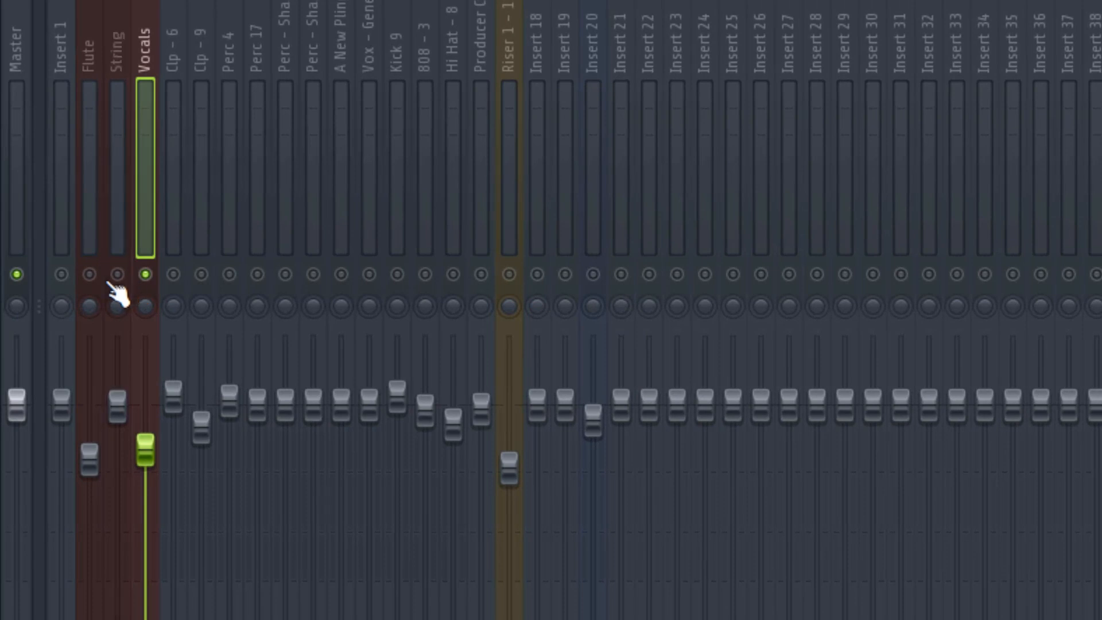
left_click(89, 274)
left_click(117, 274)
left_click(116, 161)
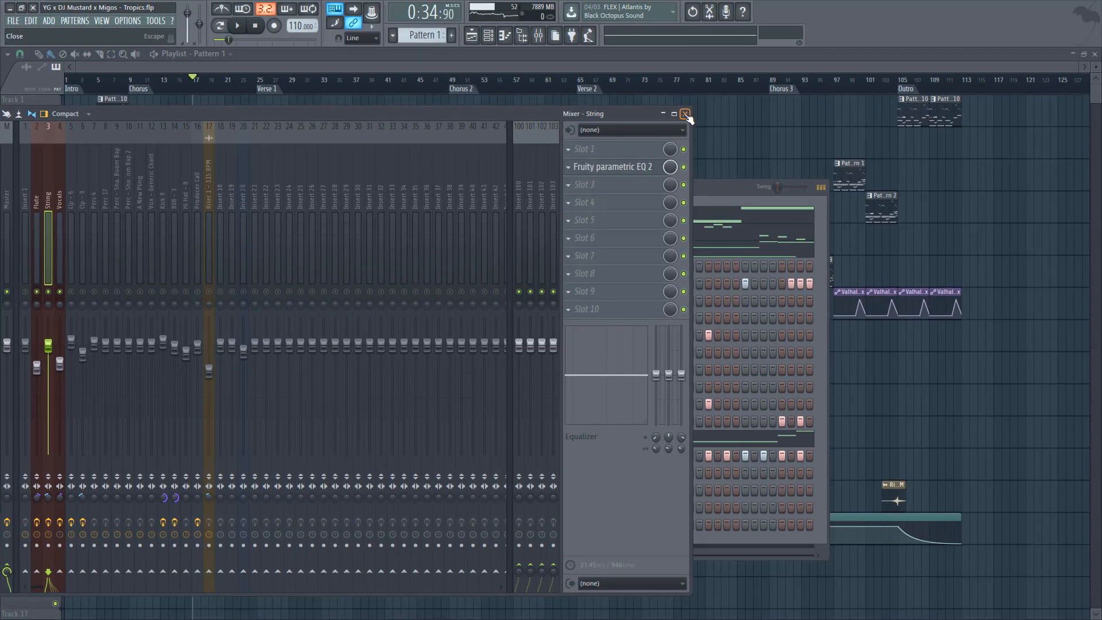
left_click(689, 113)
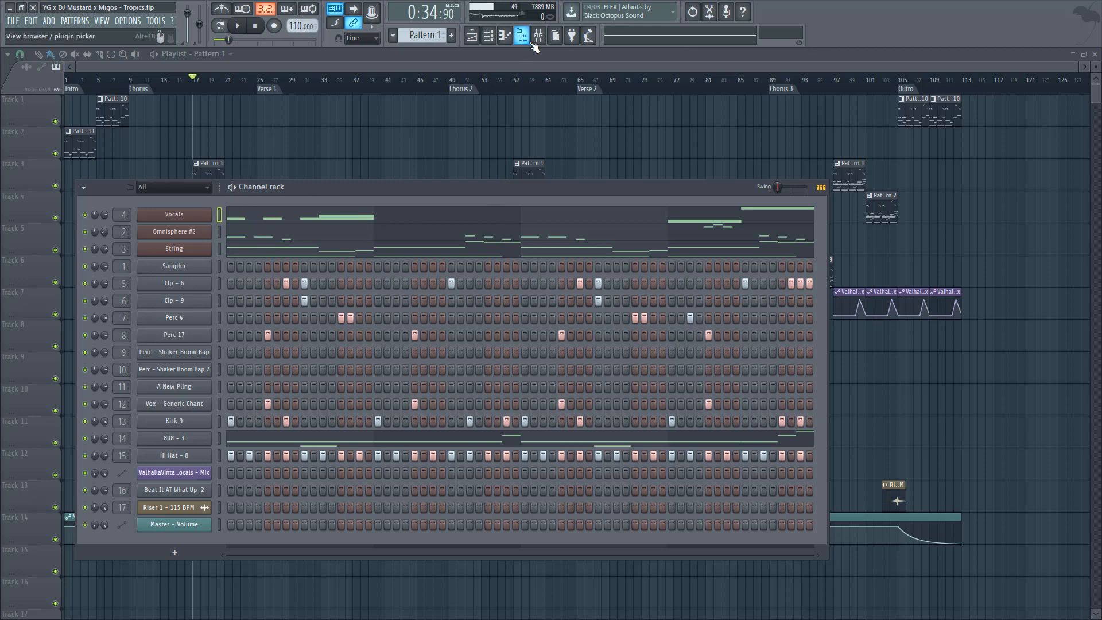
Step: Play Pattern 1 and examine the notes of the Vocals and Omnisphere #2 channels in the piano roll
key("space")
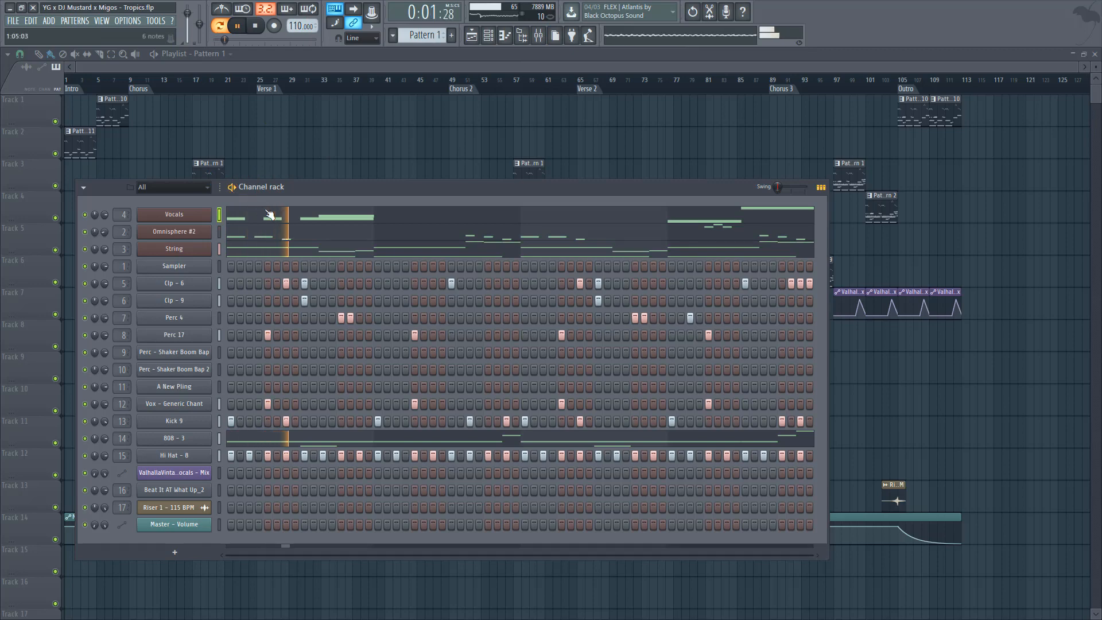
left_click(287, 221)
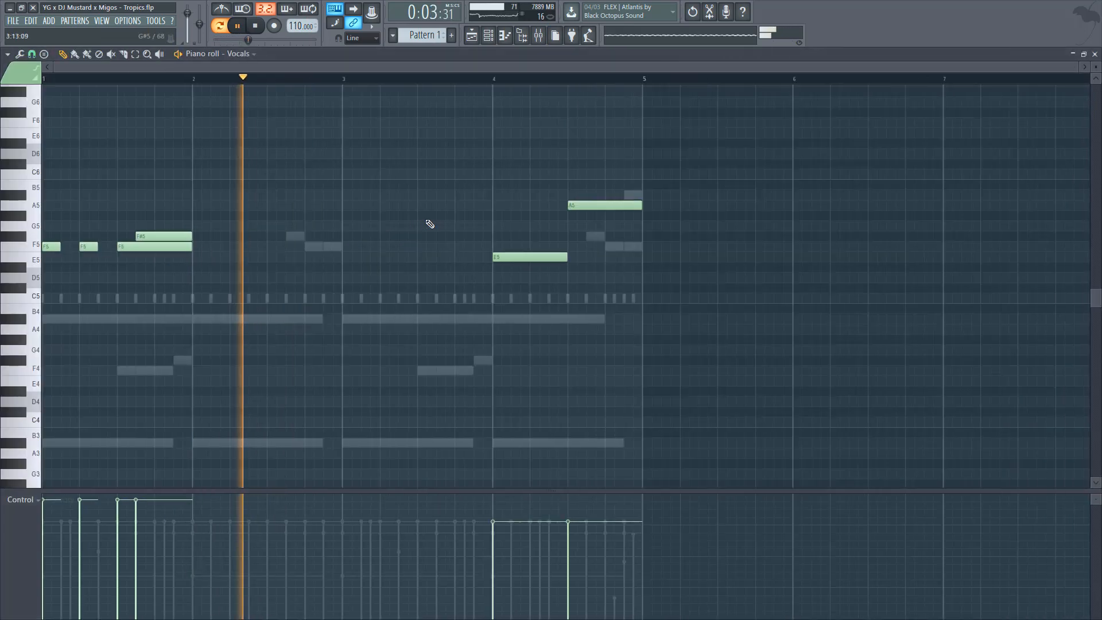
scroll(426, 221, "down", 1)
key("Escape")
left_click(304, 235)
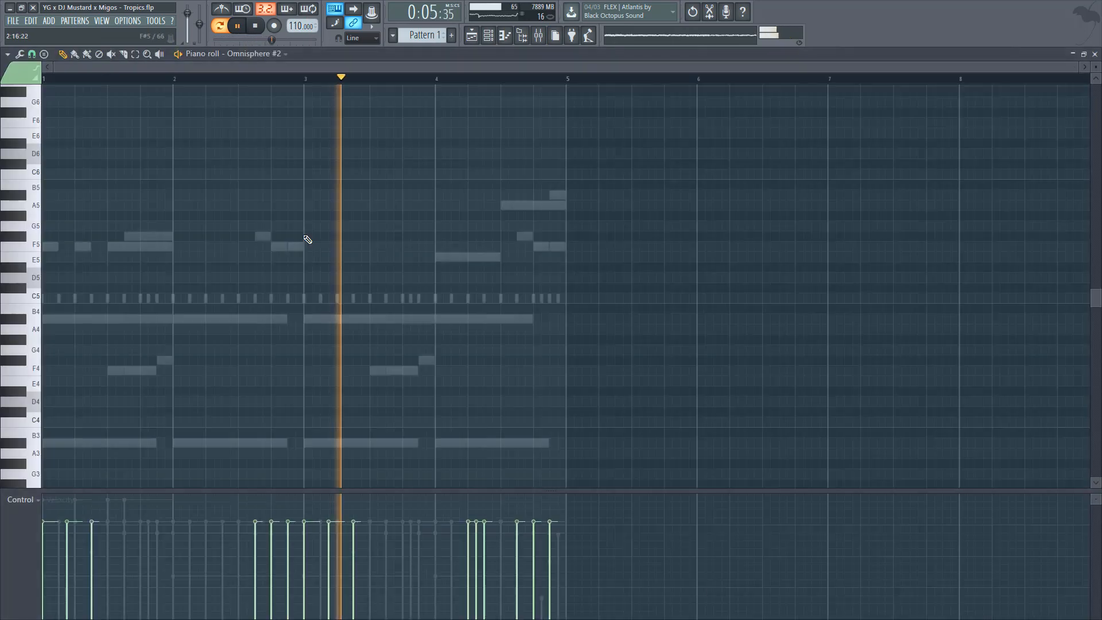
scroll(309, 238, "down", 3)
scroll(310, 238, "up", 6)
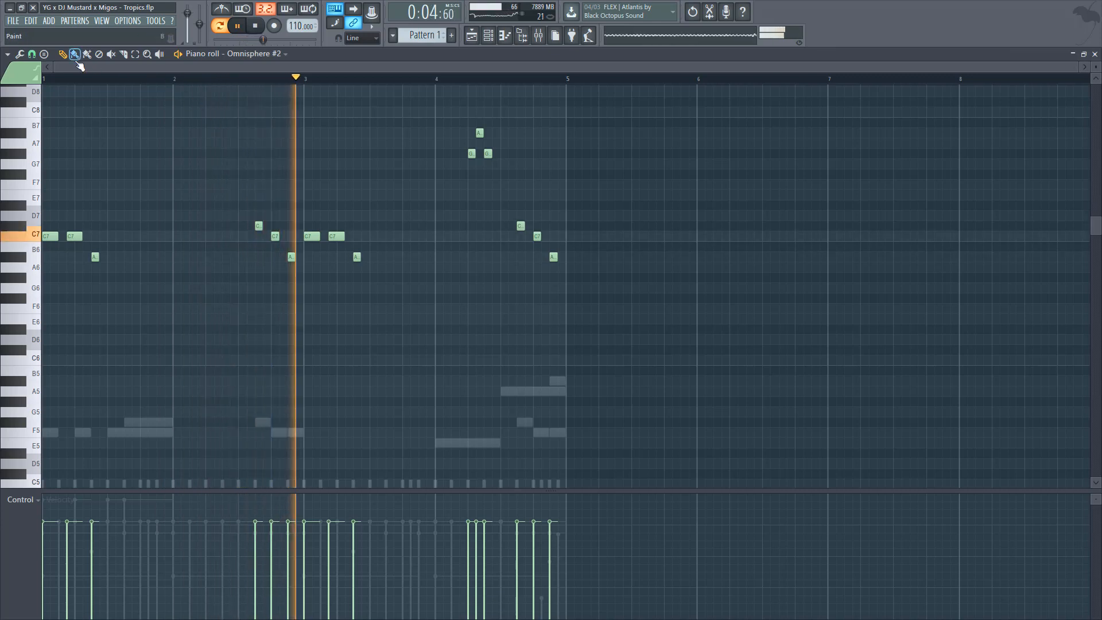
scroll(161, 204, "down", 3)
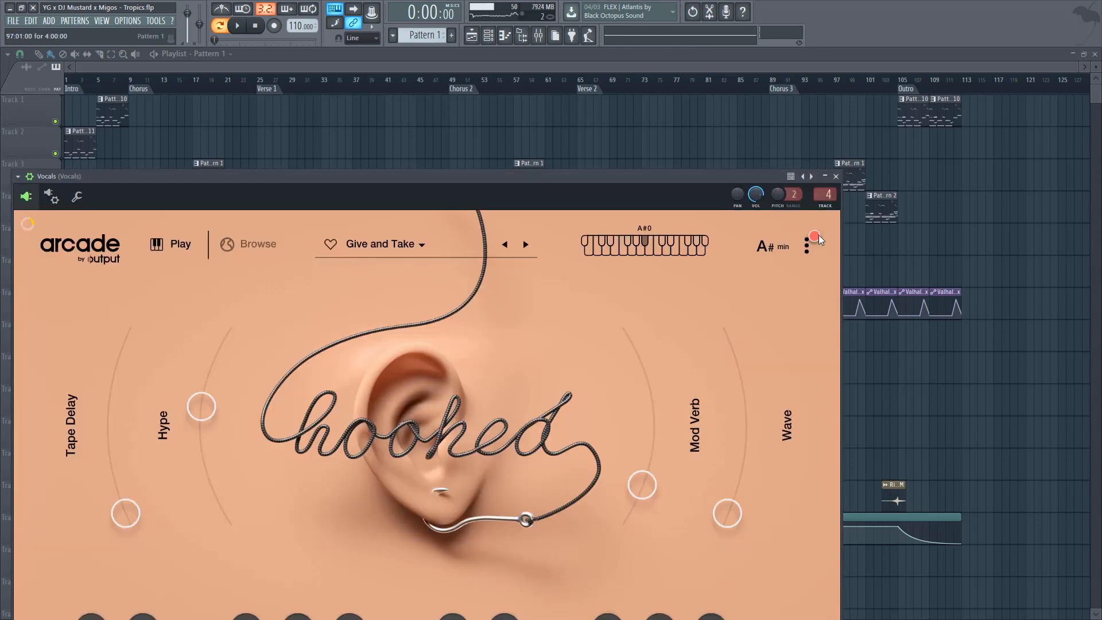
Step: Close the Vocals plugin and set scale highlighting in the Omnisphere #2 piano roll to root note A#
left_click(836, 176)
left_click(230, 235)
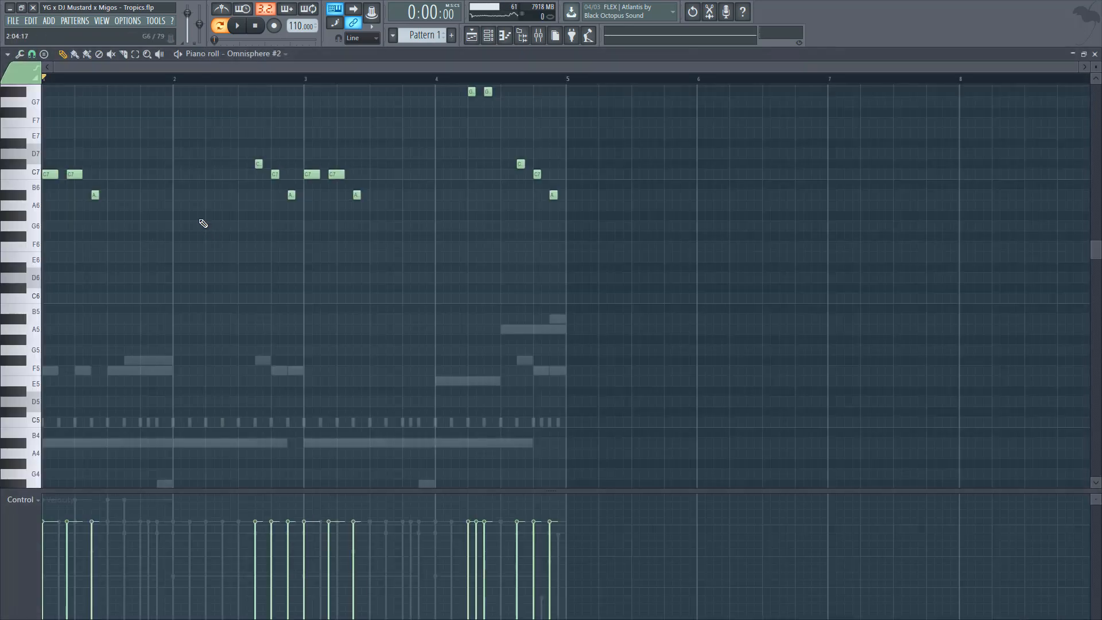
left_click(8, 54)
mouse_move(42, 119)
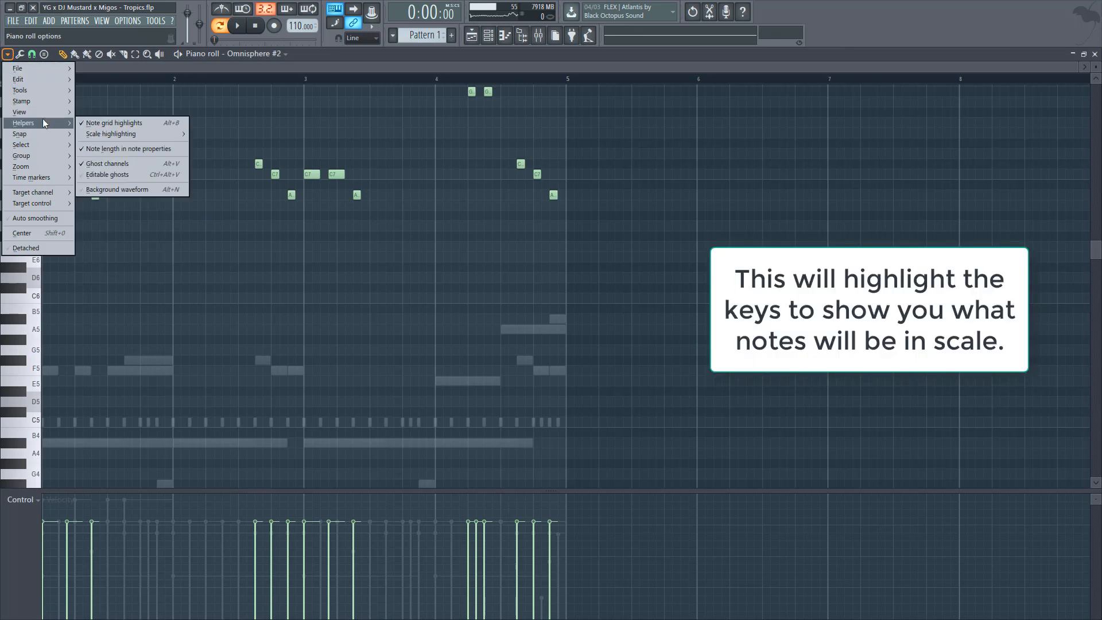
mouse_move(153, 135)
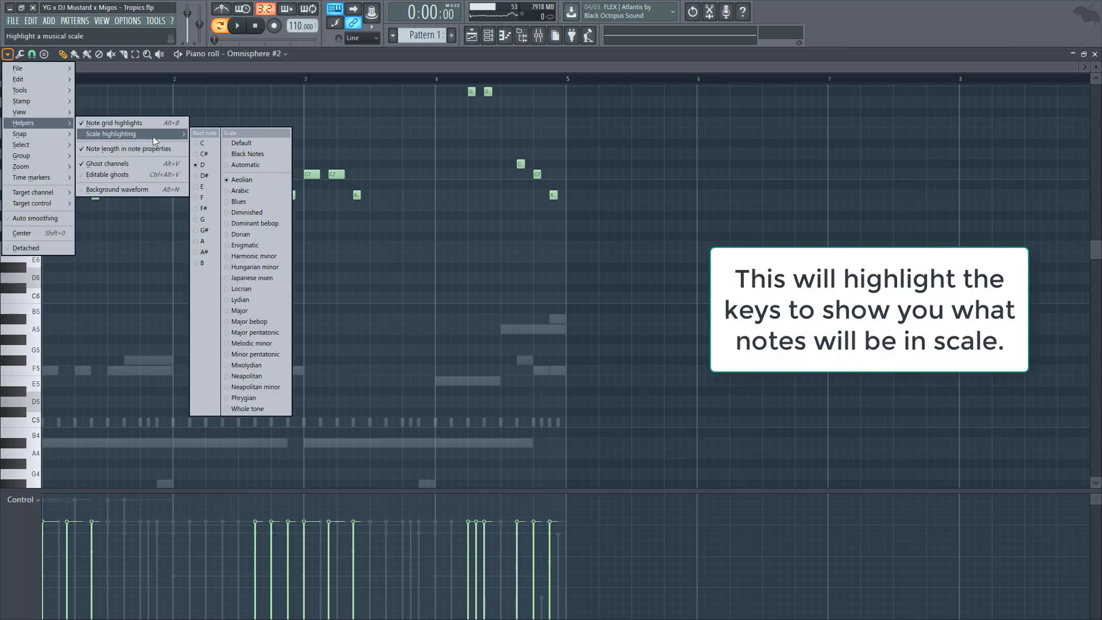
left_click(208, 252)
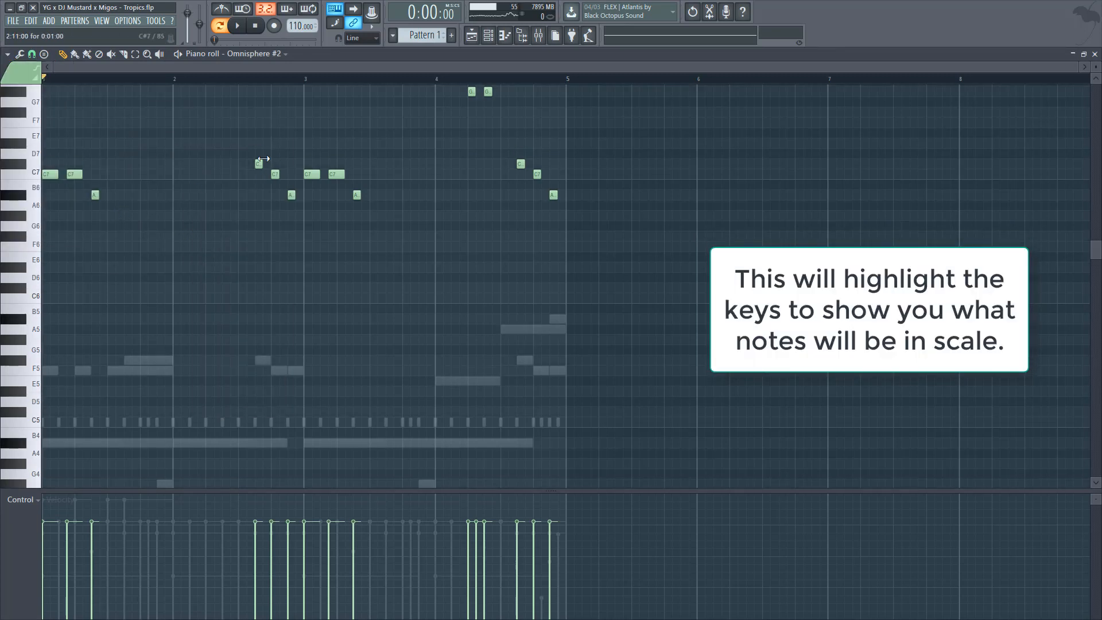
scroll(459, 161, "up", 3)
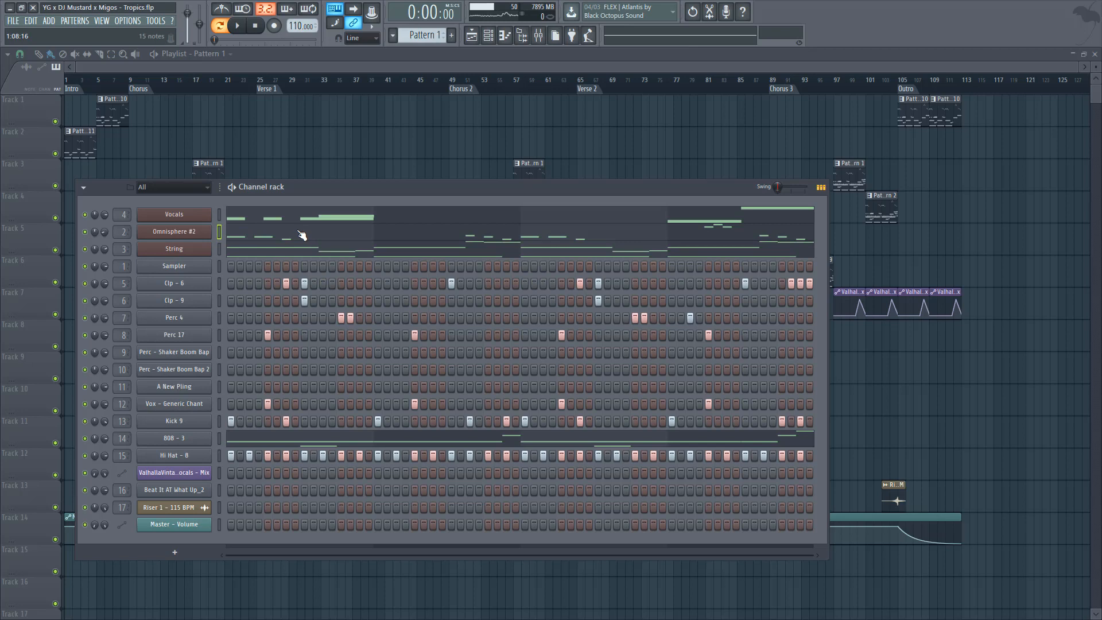
Step: Mute the String and Vocals channels, open the Omnisphere #2 notes and play the melody
left_click(276, 228)
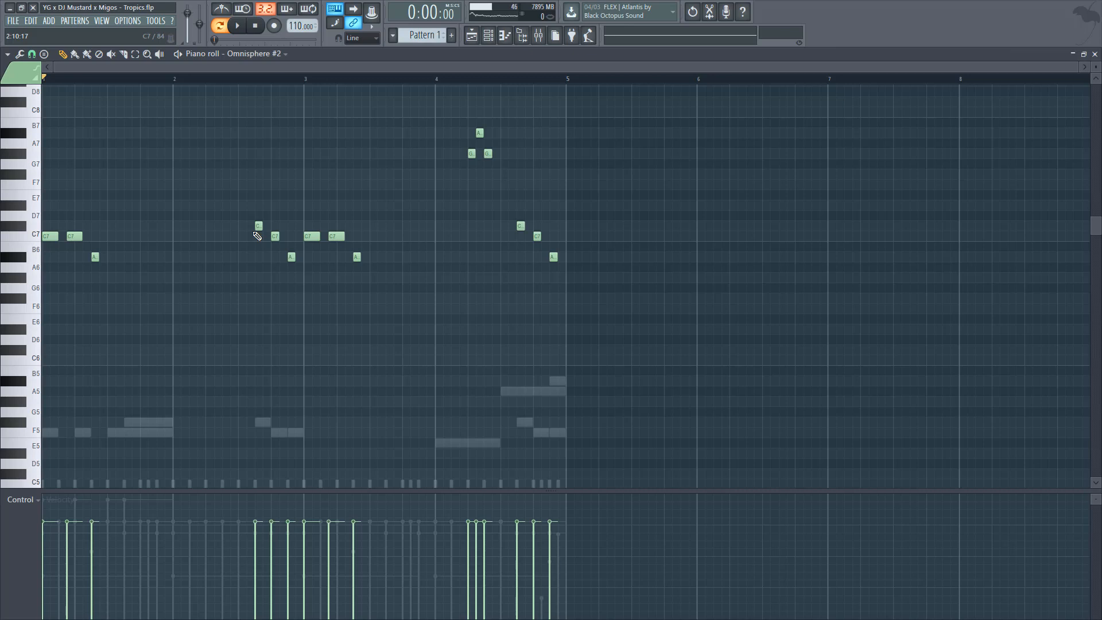
key("F6")
key("F5")
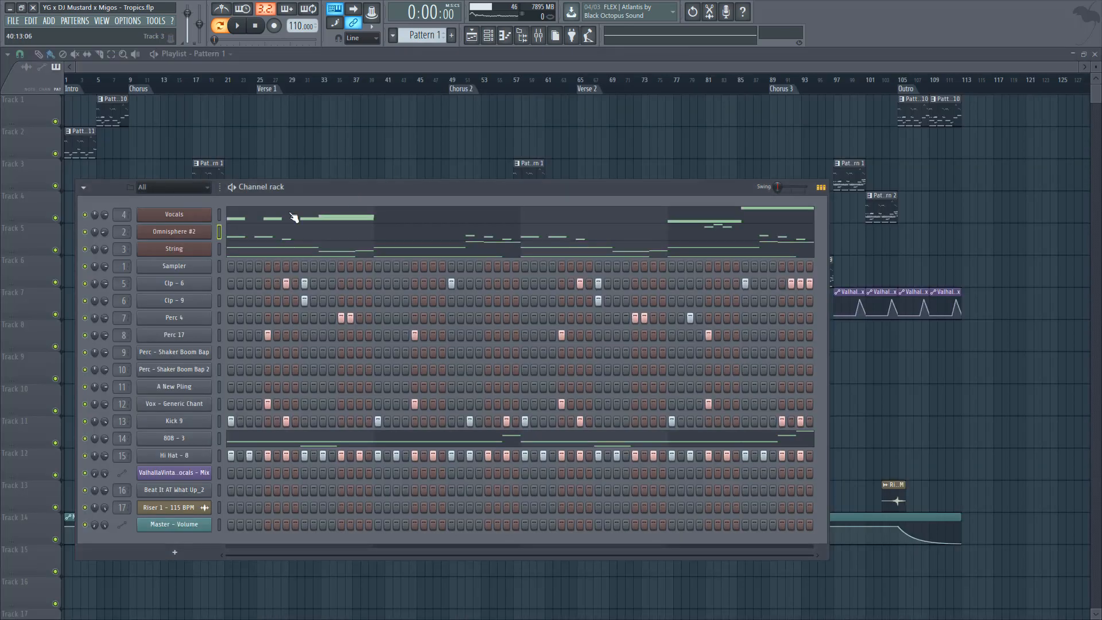
left_click(86, 248)
left_click(84, 215)
left_click(307, 240)
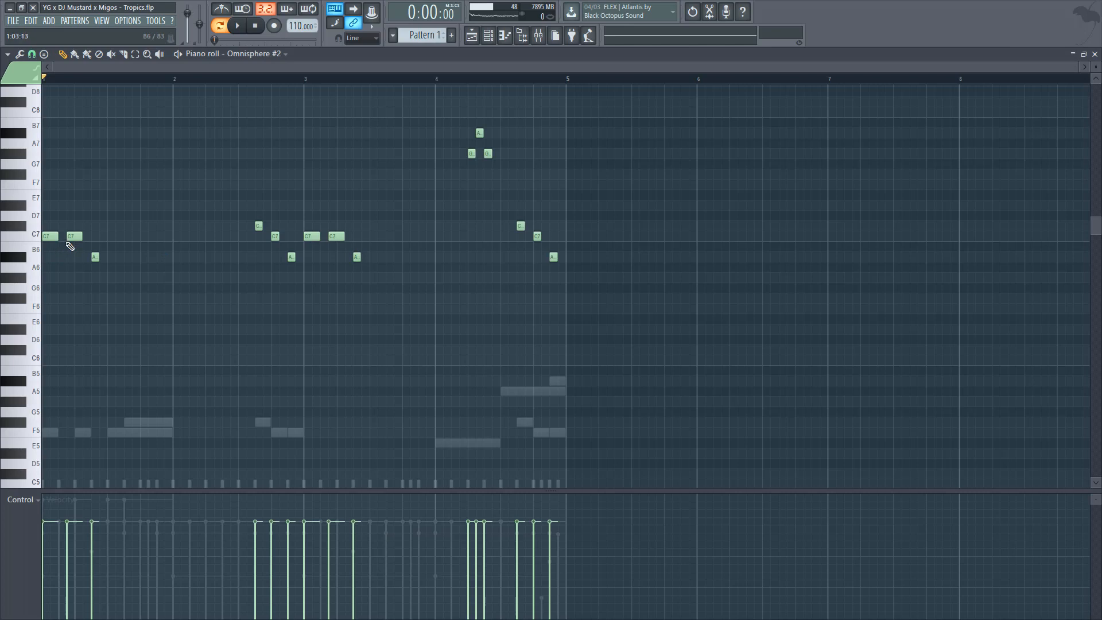
key("space")
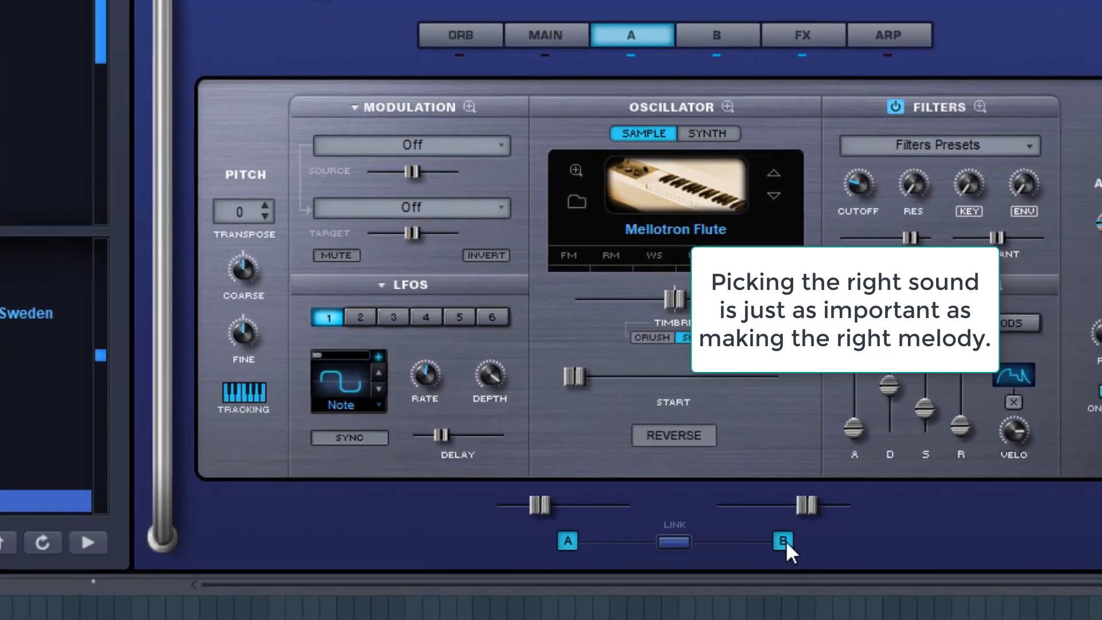
Step: Examine the oscillator sounds on layers B and A of the Omnisphere #2 patch, along with the channel's notes
left_click(784, 541)
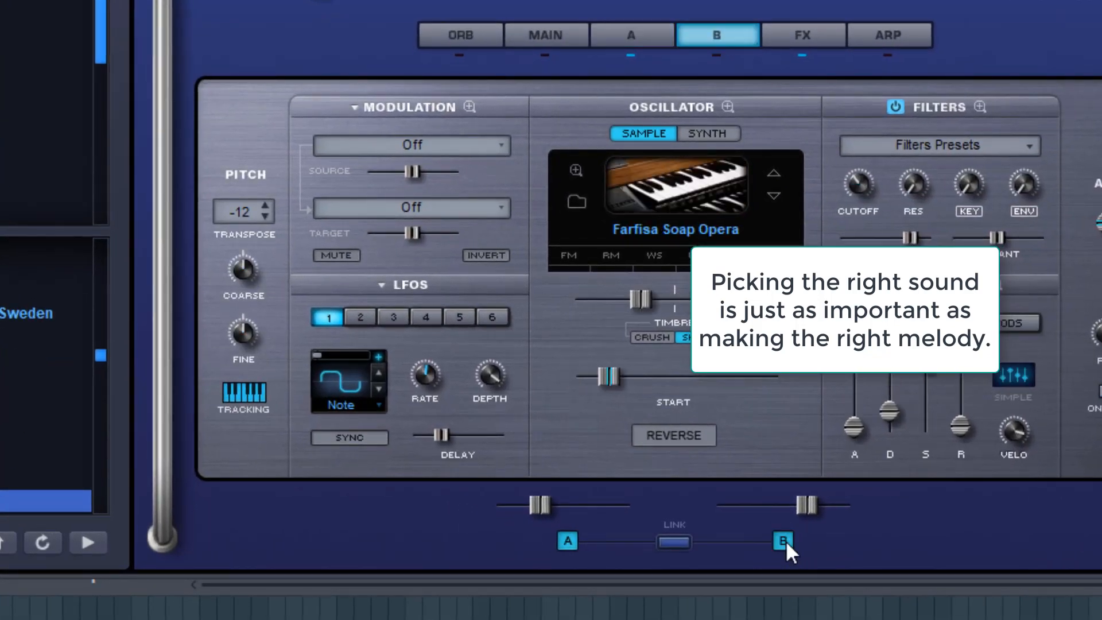
left_click(567, 541)
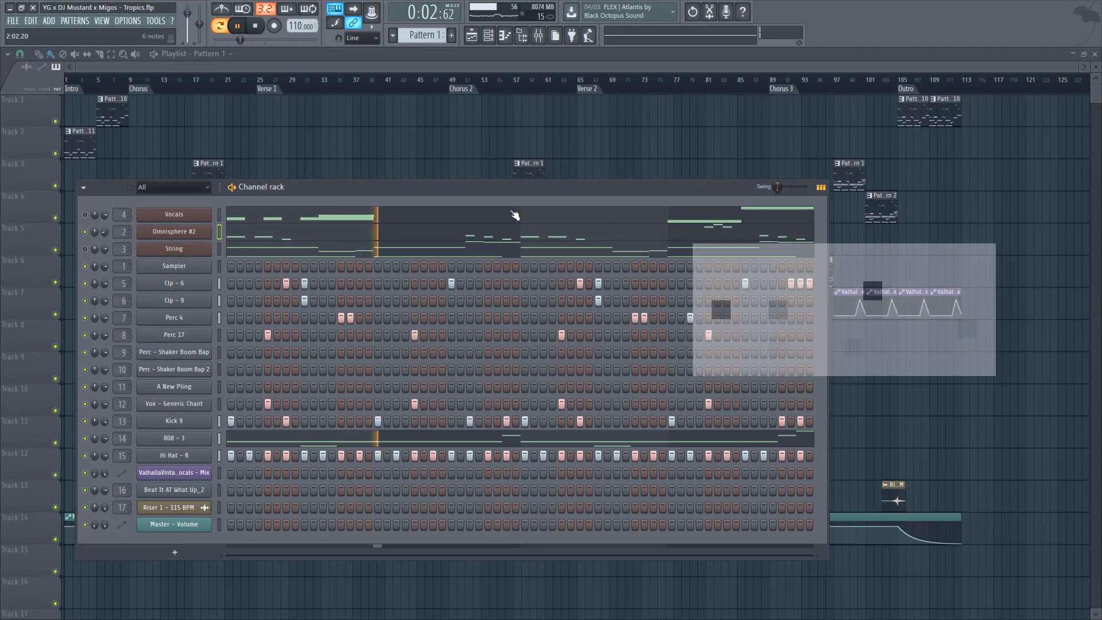
left_click(523, 236)
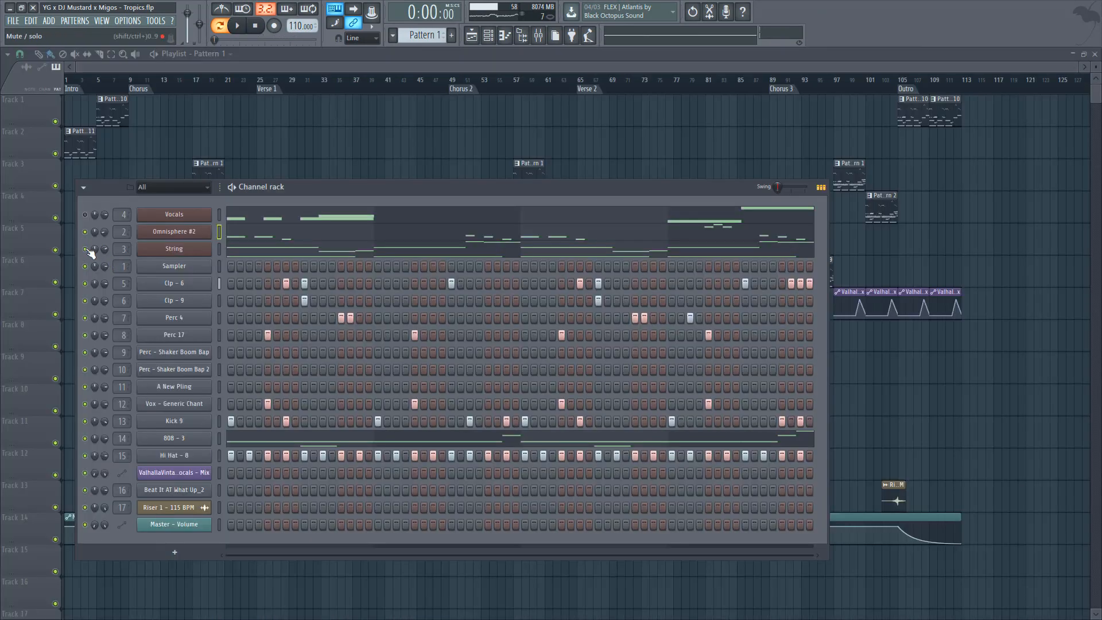
Step: Mute Omnisphere #2 with String unmuted, check the String channel's patch and play the pattern
left_click(85, 232)
left_click(196, 250)
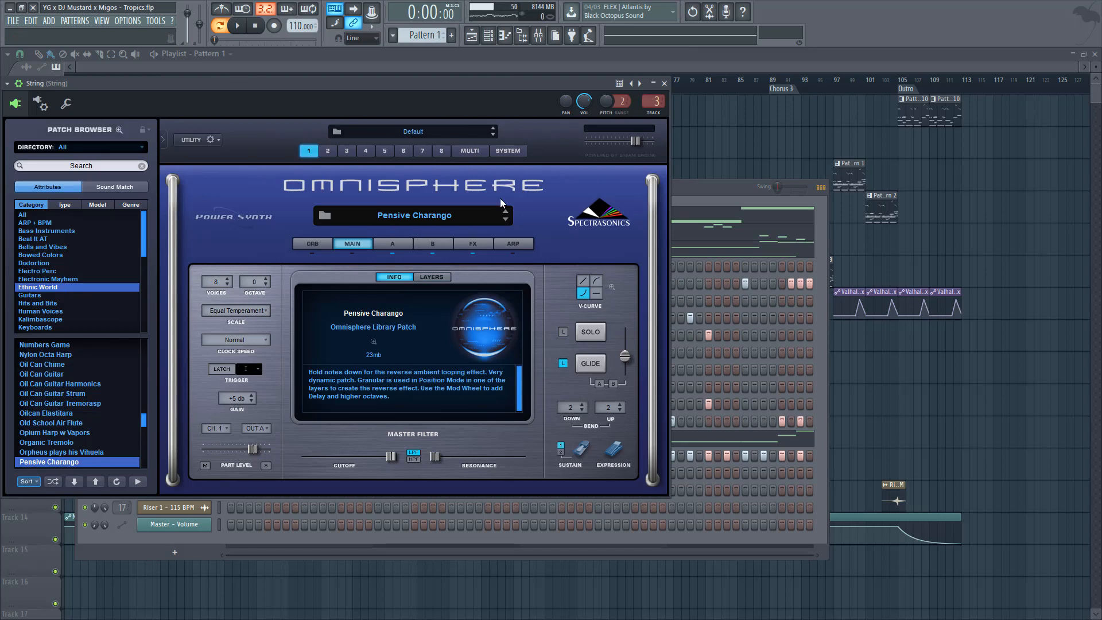
left_click(664, 84)
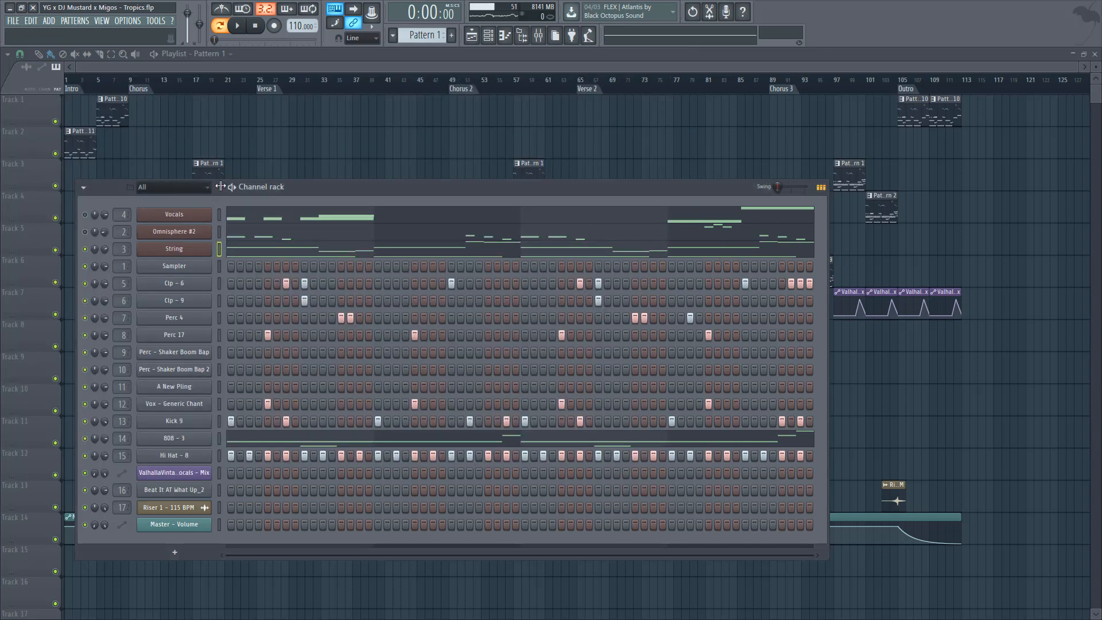
key("space")
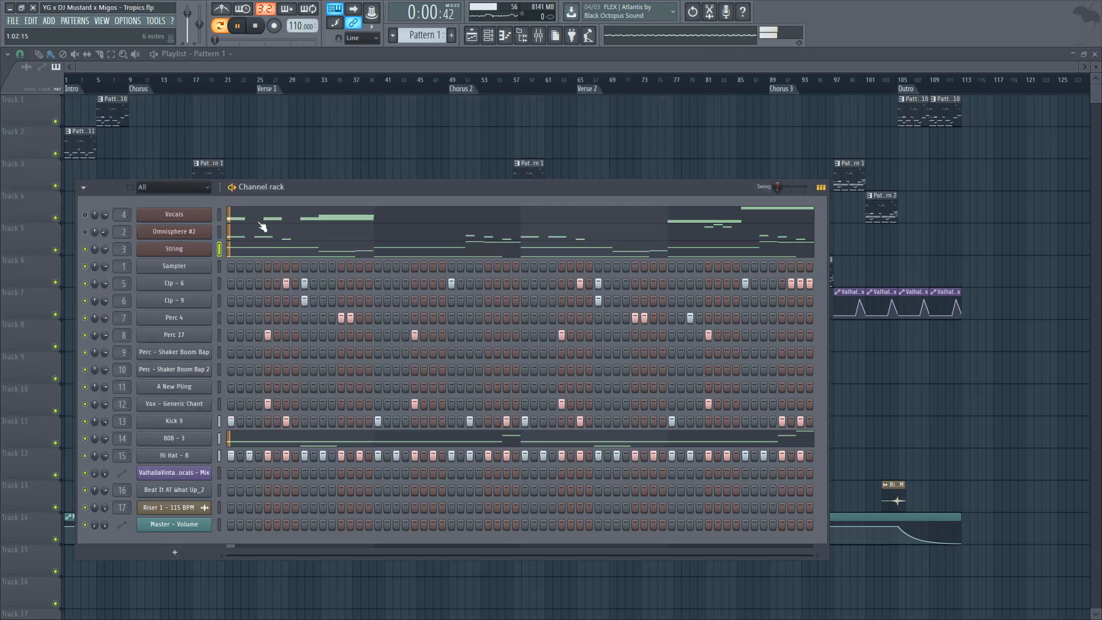
Step: Examine the String channel's notes during playback, then stop the pattern and review the notes again
left_click(301, 256)
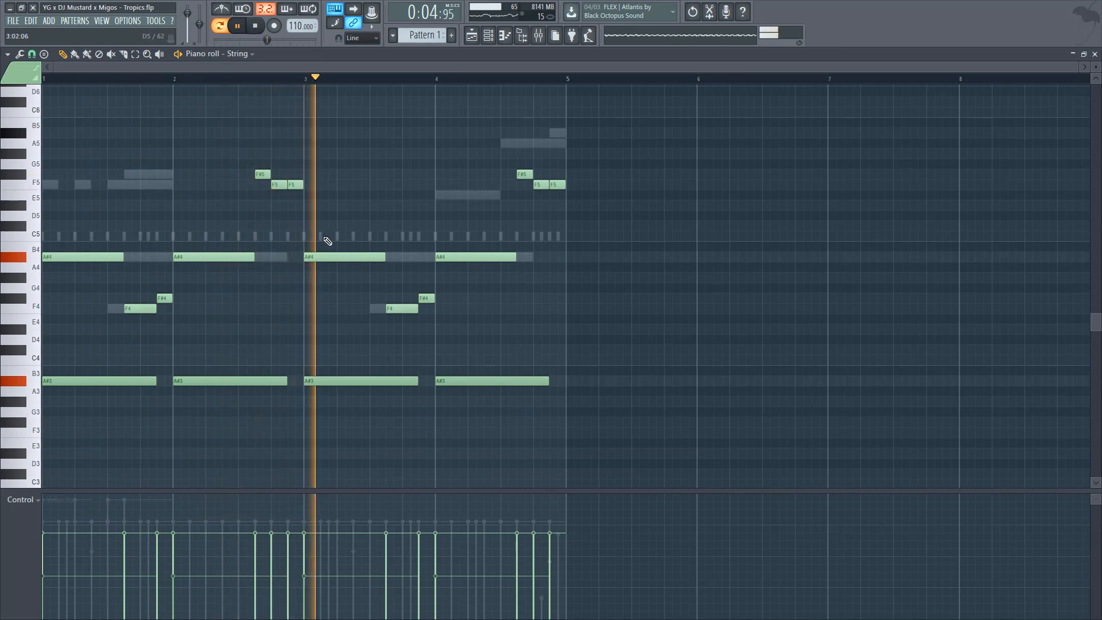
key("space")
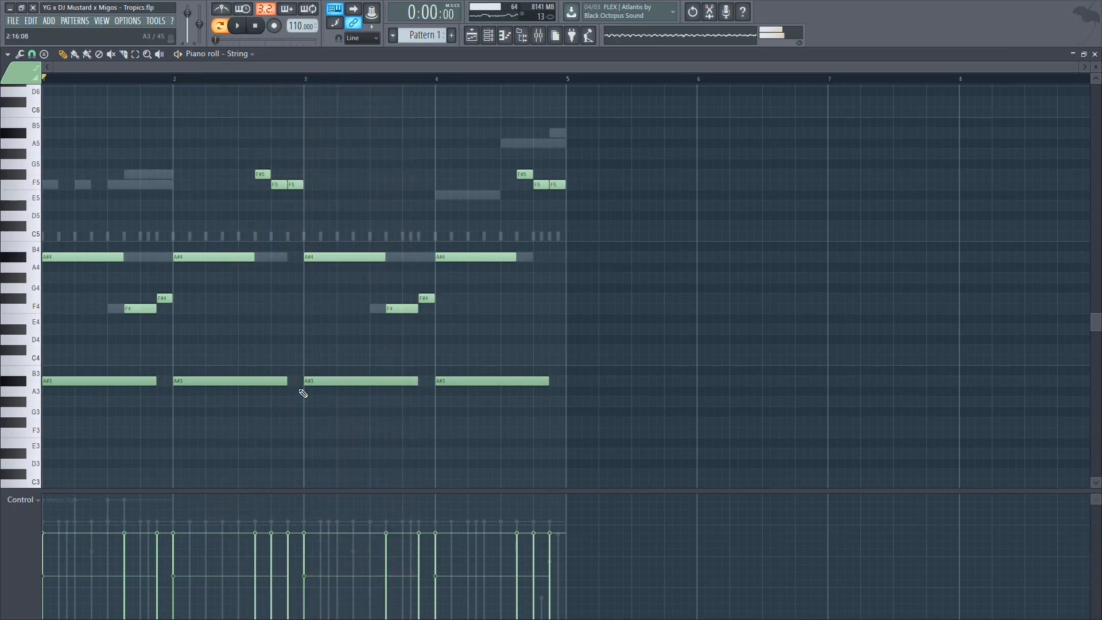
key("F7")
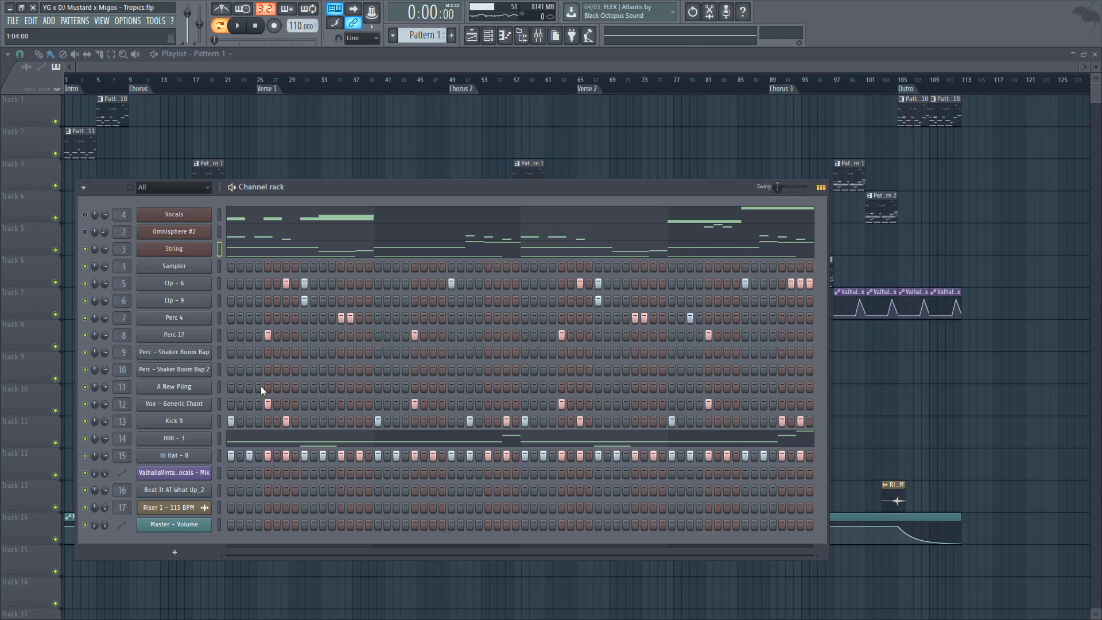
left_click(426, 246)
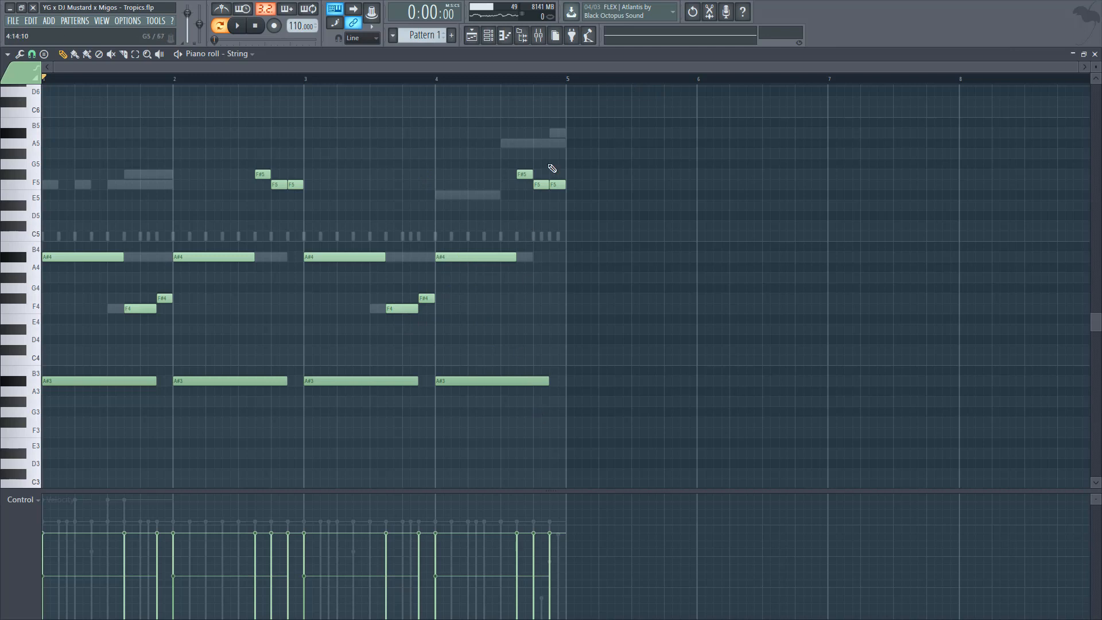
key("Escape")
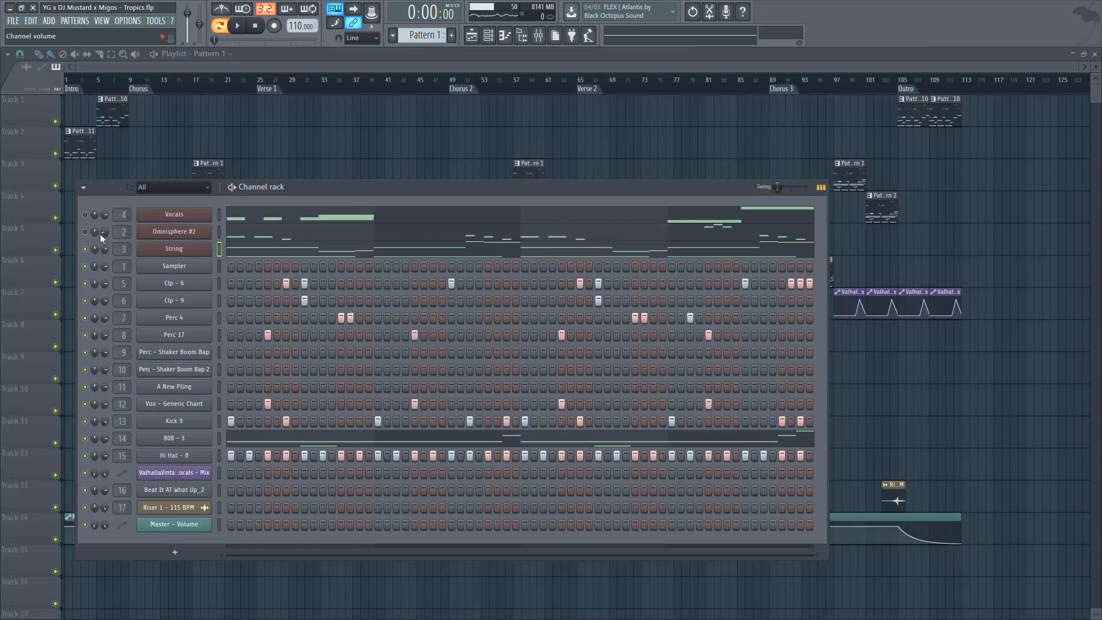
Step: Unmute the Omnisphere #2 channel and look over its high notes around C7 in the piano roll
left_click(85, 232)
left_click(242, 239)
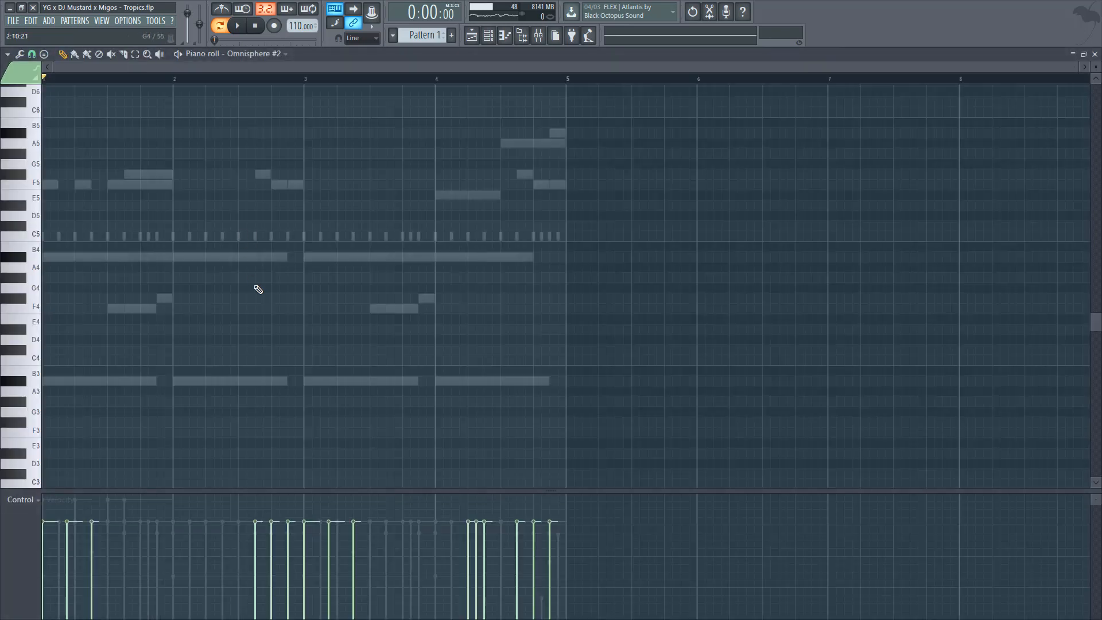
scroll(258, 289, "up", 5)
scroll(247, 287, "down", 4)
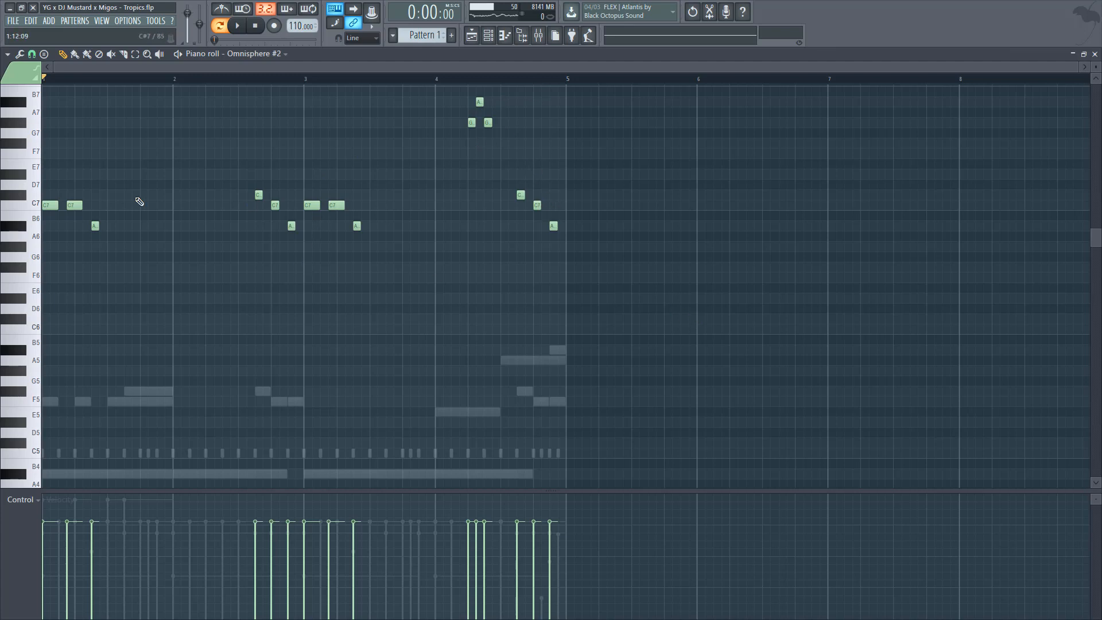
key("Escape")
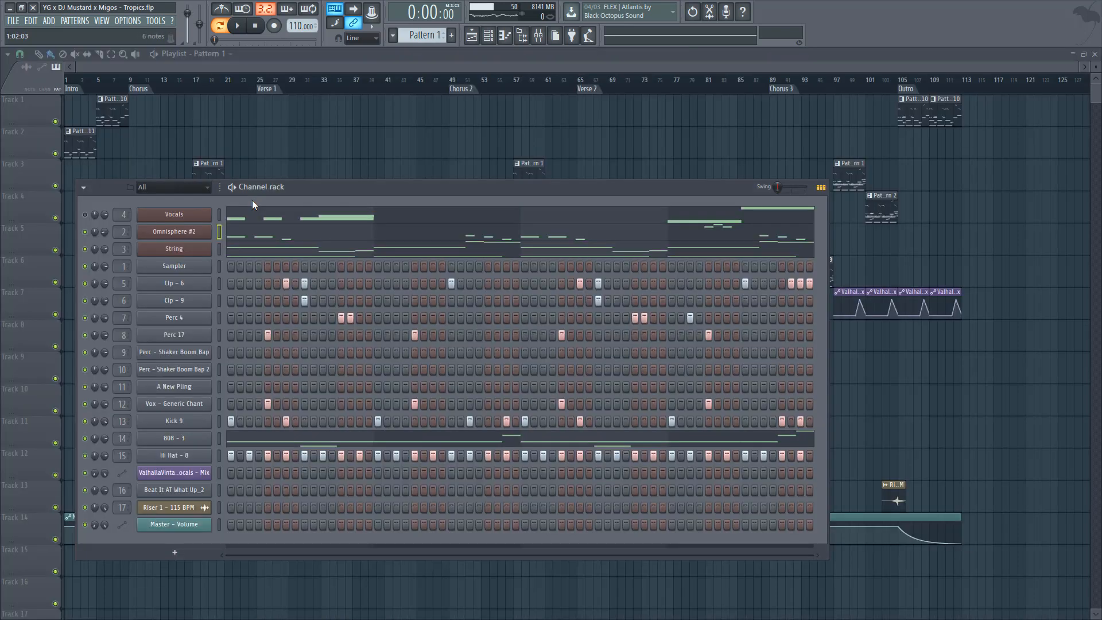
Step: Rename the Omnisphere #2 channel to Flute
right_click(192, 227)
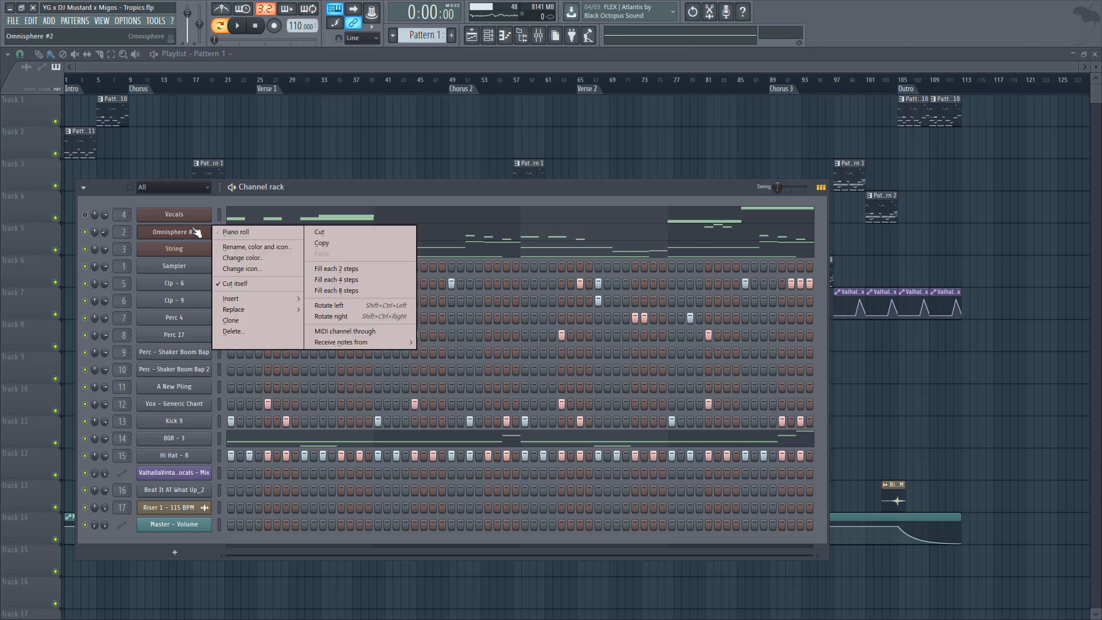
key("F2")
type("Flute")
key("Return")
Step: Play the pattern with the Flute notes open, stop it, and compare the Flute notes with the String notes
key("space")
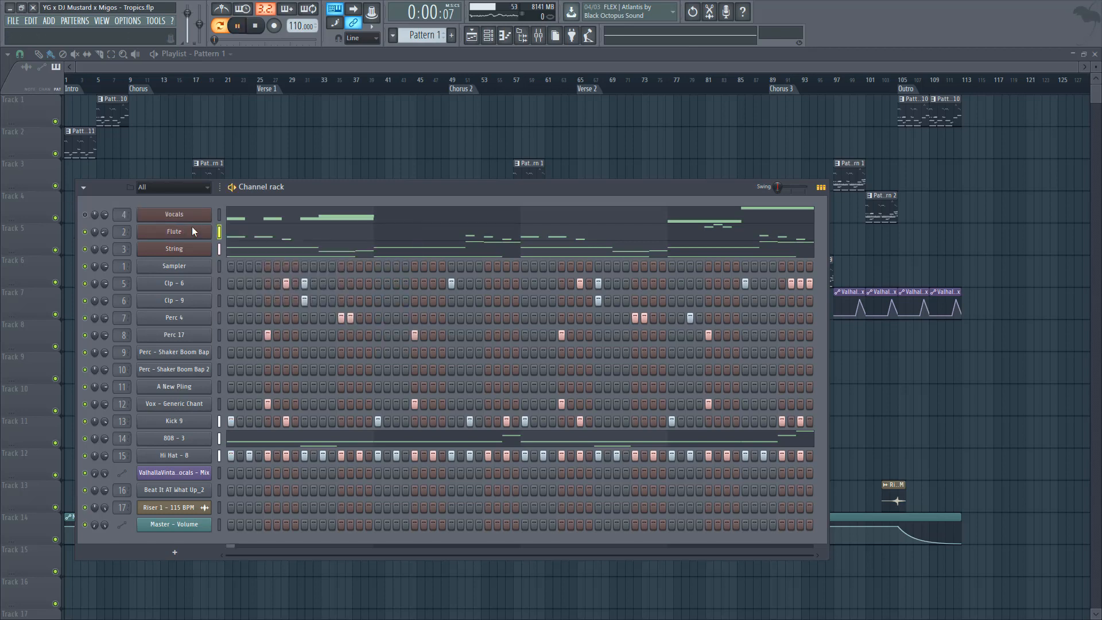
left_click(266, 239)
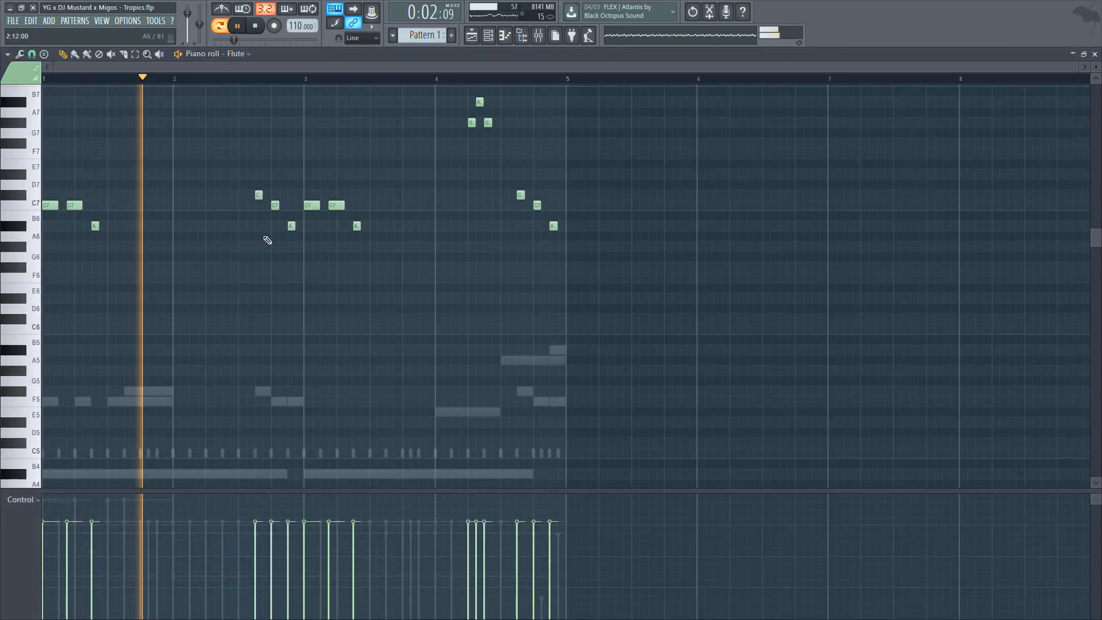
scroll(264, 241, "down", 4)
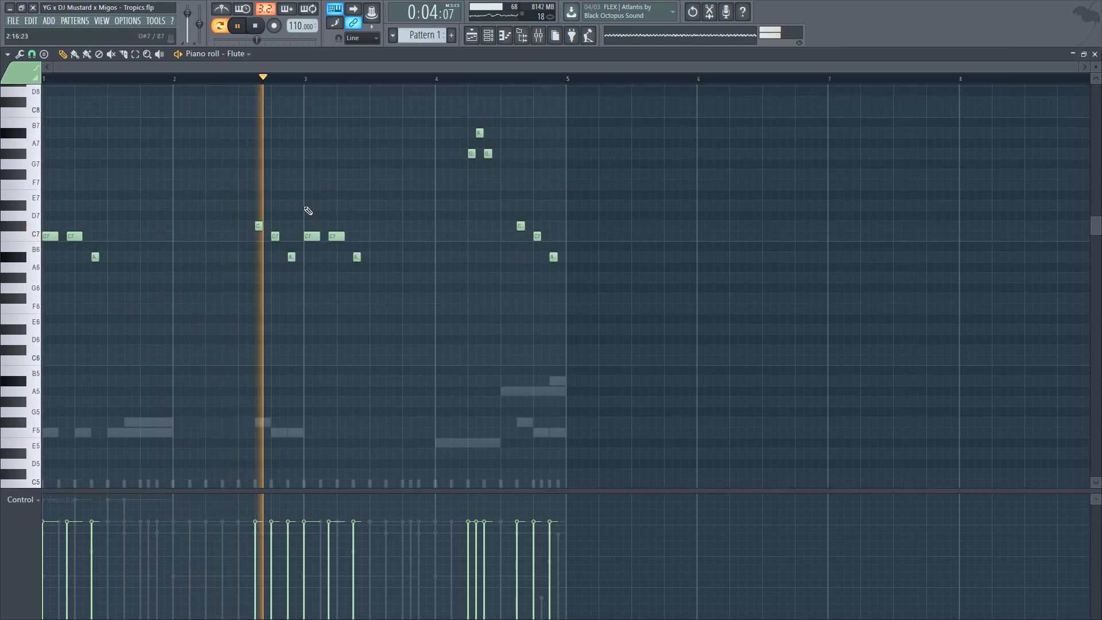
key("space")
scroll(459, 356, "down", 1)
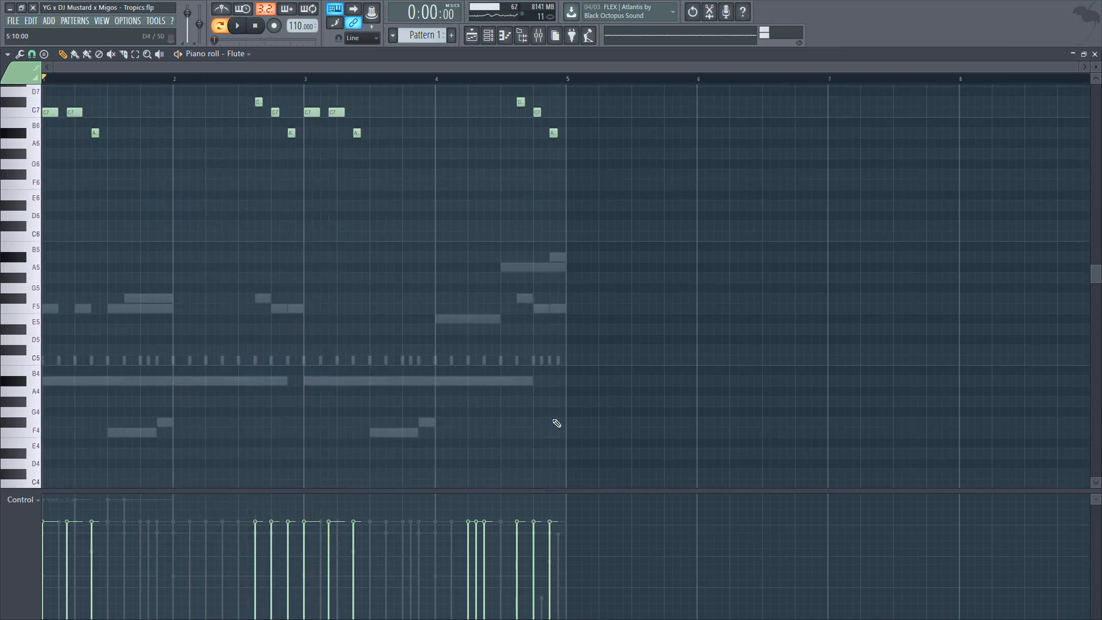
double_click(259, 299)
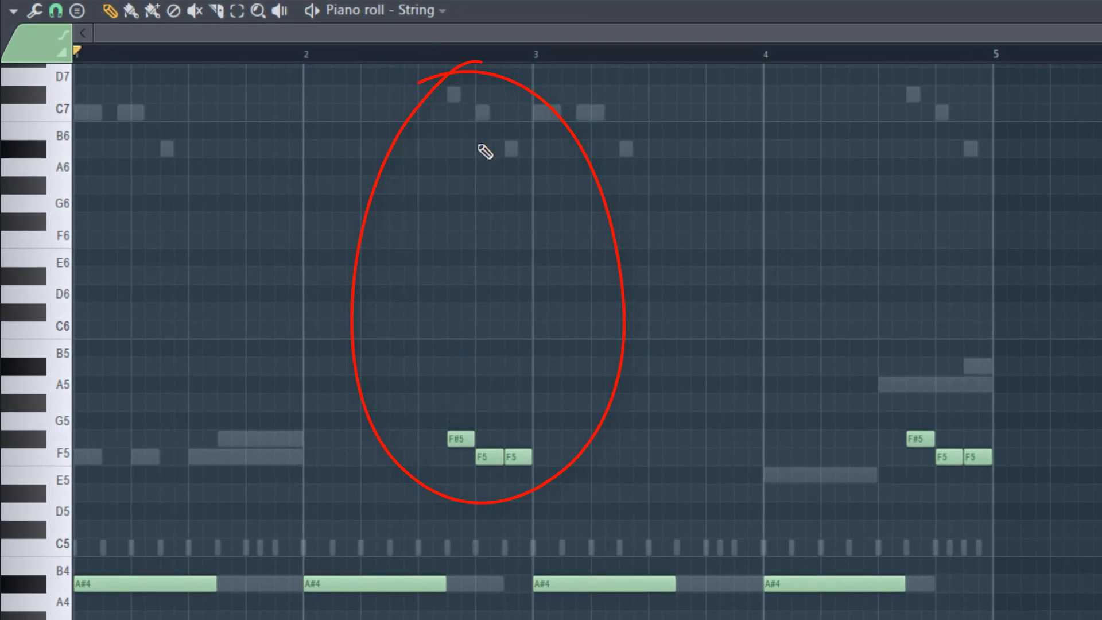
double_click(512, 150)
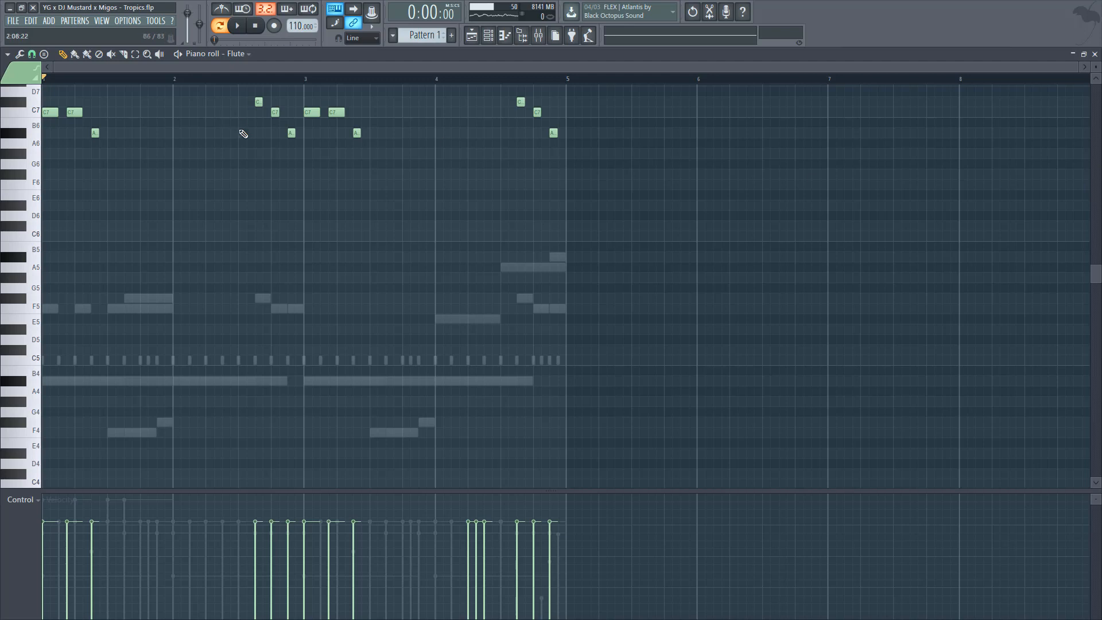
Step: Check the Arcade preset used by the Vocals channel, then close the plugin
key("F7")
left_click(192, 210)
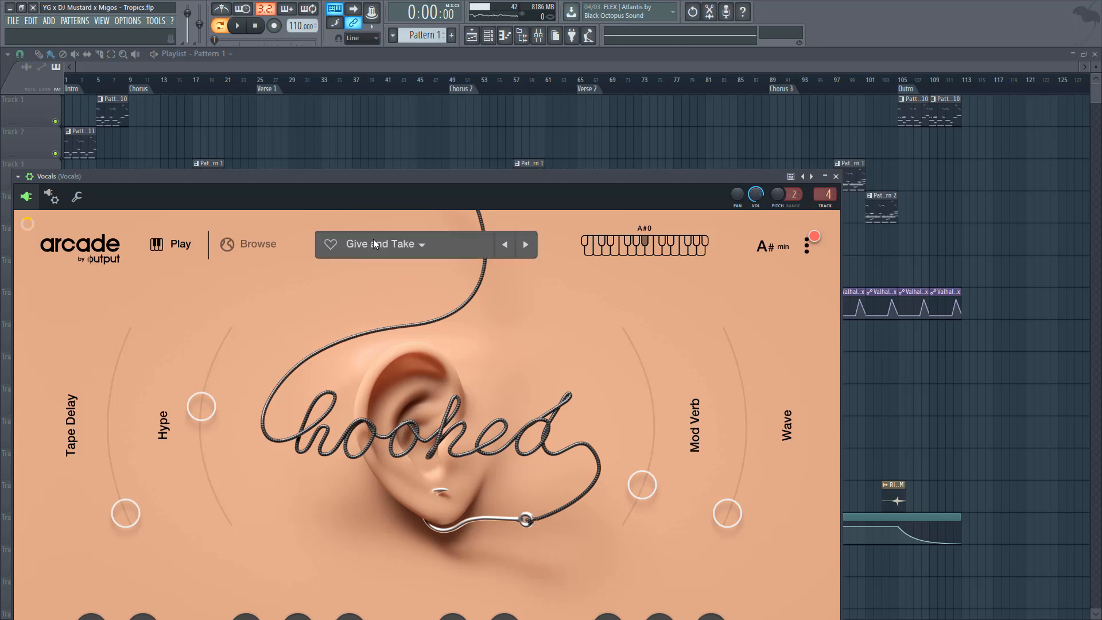
left_click_drag(320, 177, 340, 80)
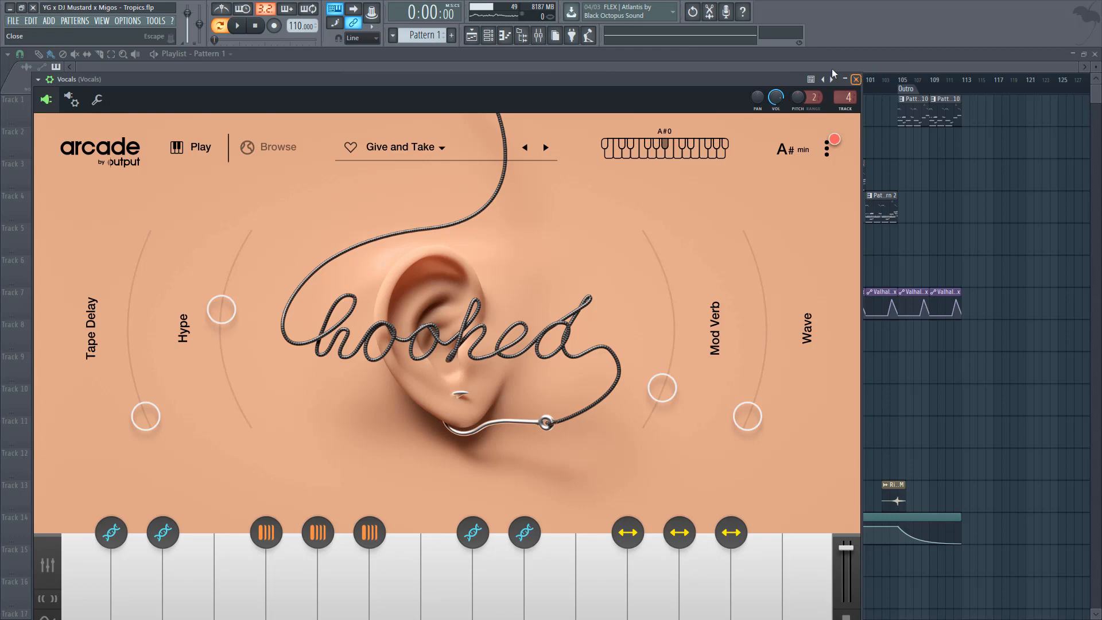
left_click(854, 79)
Step: Inspect the ValhallaVintageVerb and kHs Pitch Shifter settings on the Vocals mixer track, then close the mixer
left_click(538, 35)
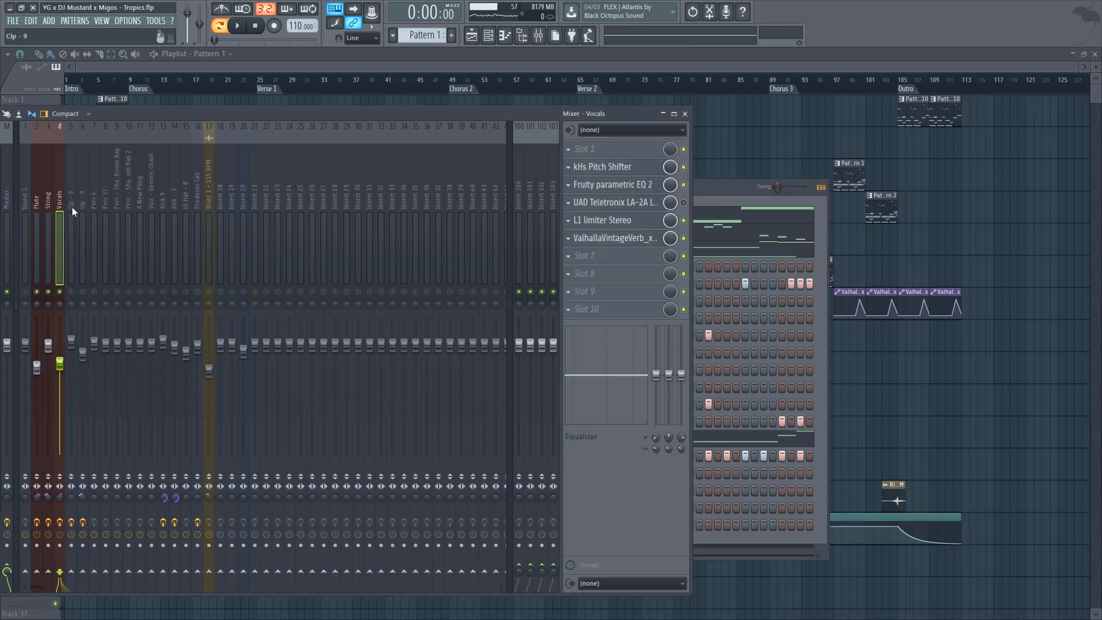
left_click(645, 242)
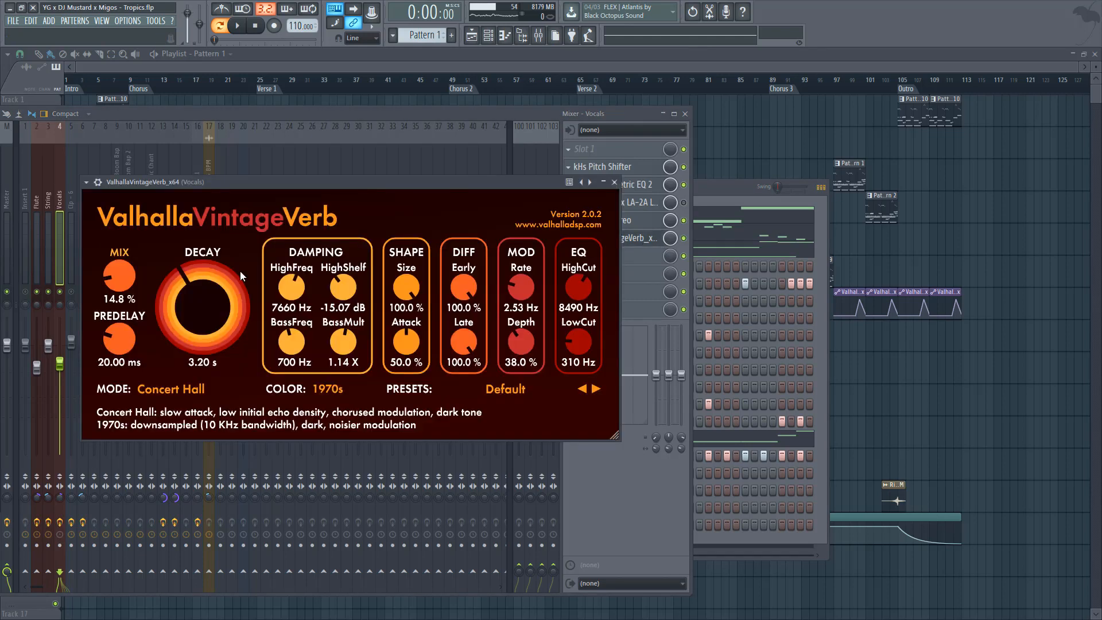
left_click(614, 182)
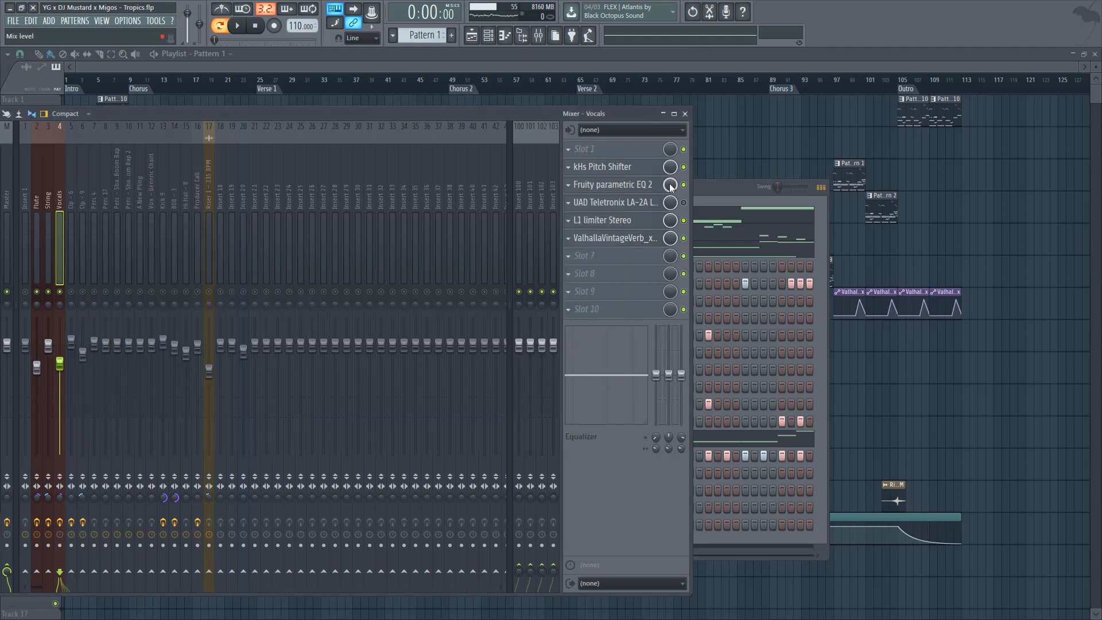
left_click(589, 170)
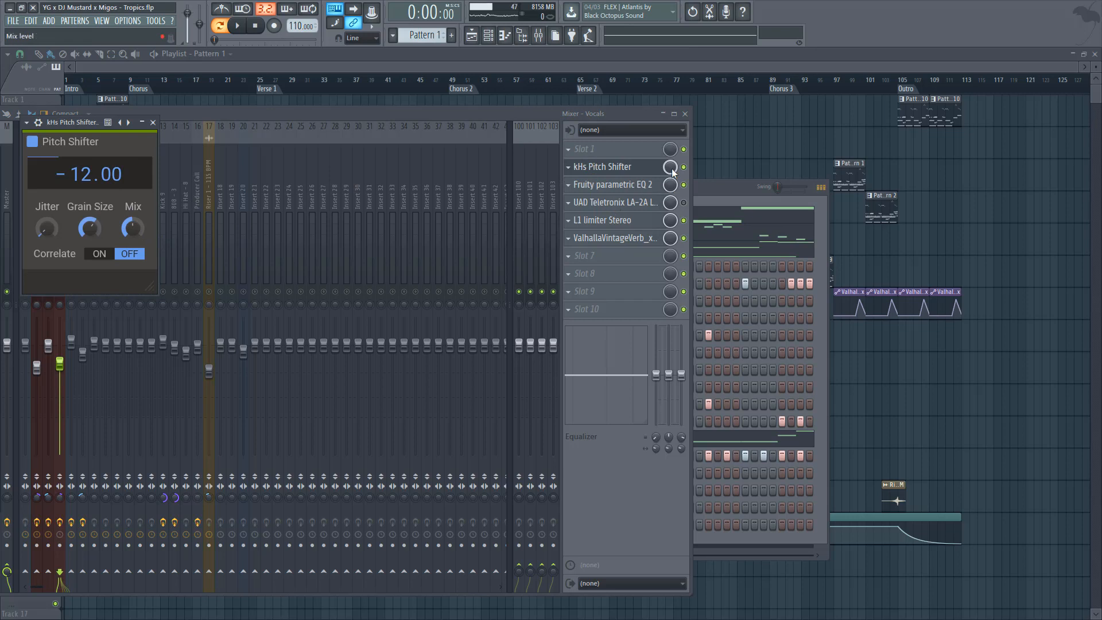
left_click(152, 122)
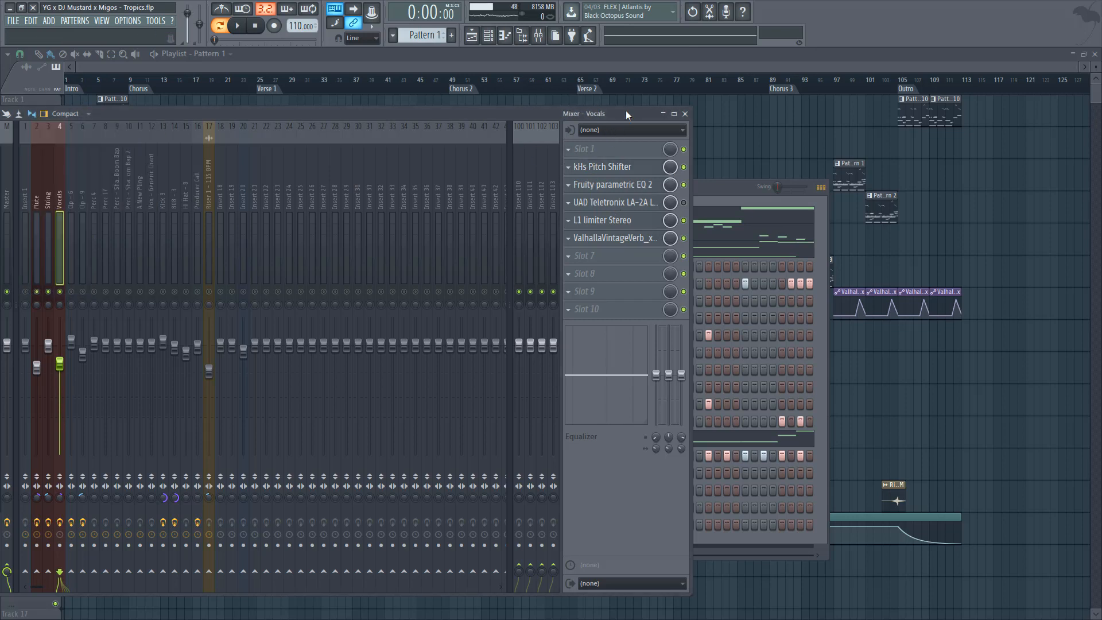
left_click(687, 116)
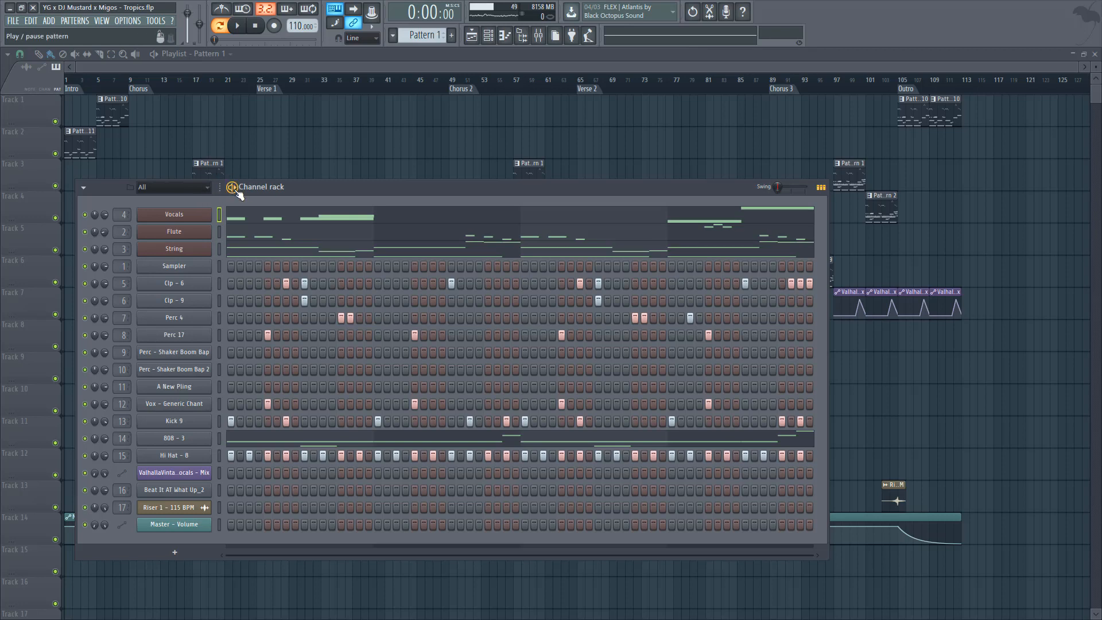
Step: Audition the pattern with the Vocals mixer track open, including with kHs Pitch Shifter bypassed, then close the mixer
key("space")
left_click(538, 35)
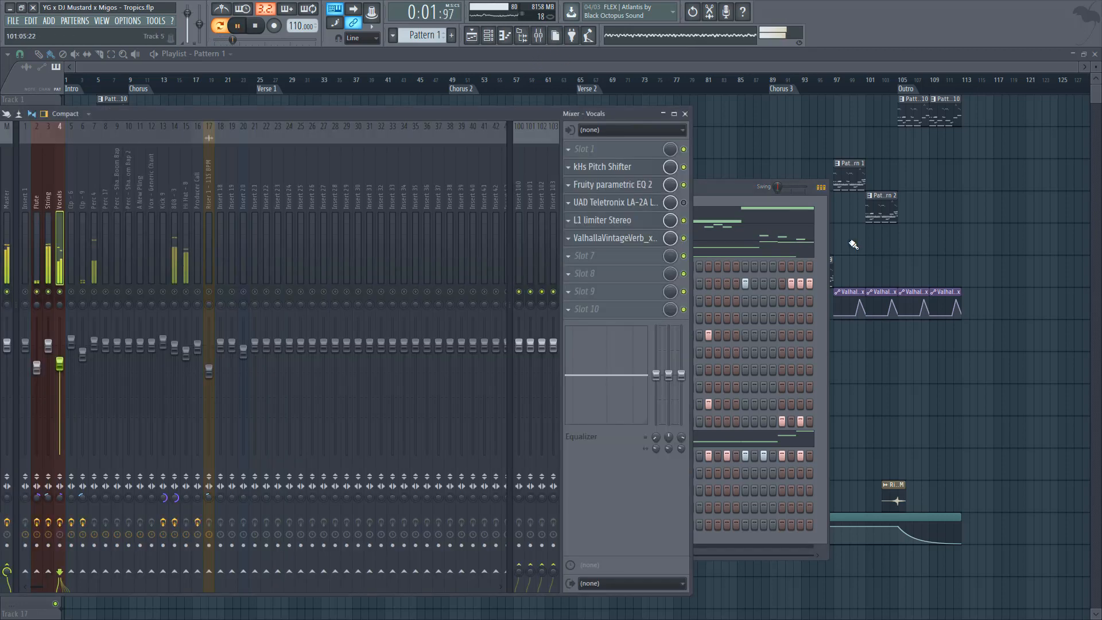
key("space")
key("space")
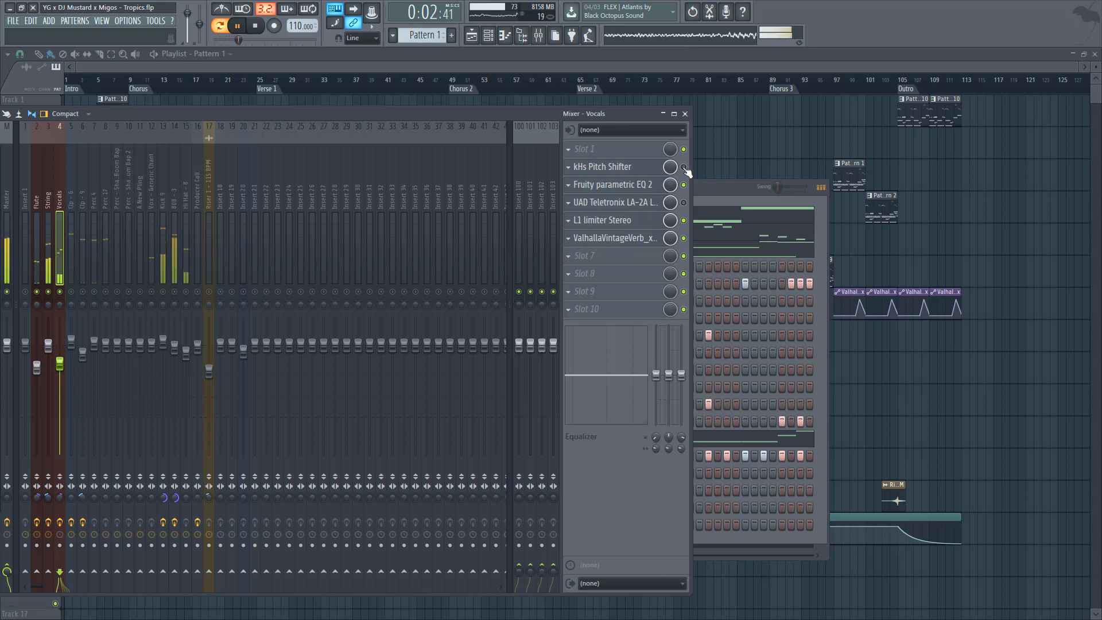
key("space")
left_click(685, 114)
Step: Play the pattern while following the Vocals notes, then stop and return to the channel rack
key("space")
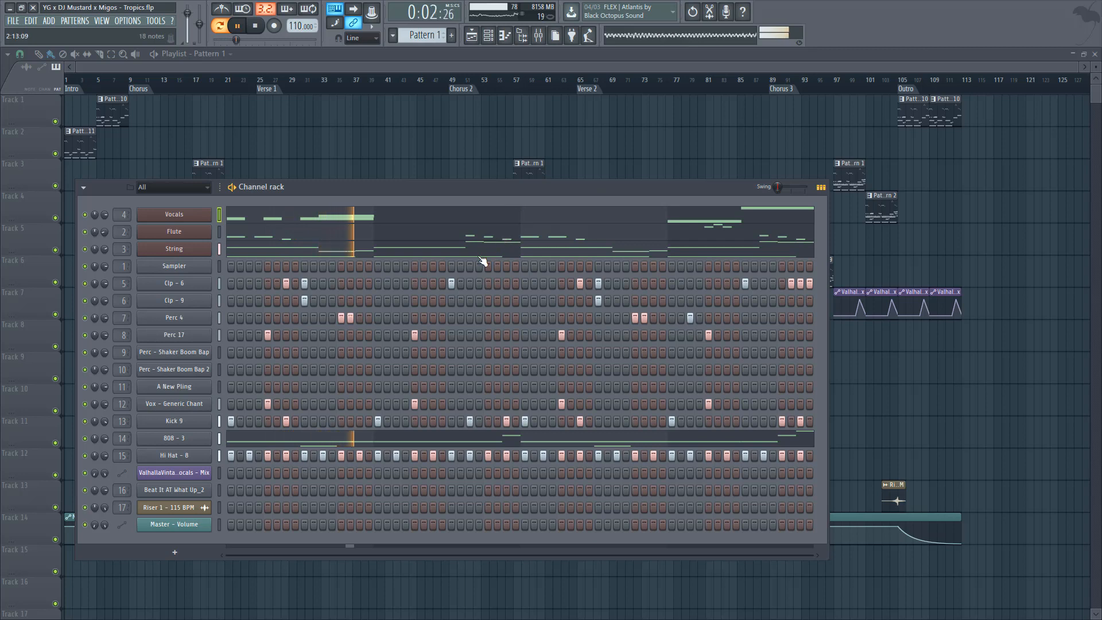
left_click(430, 224)
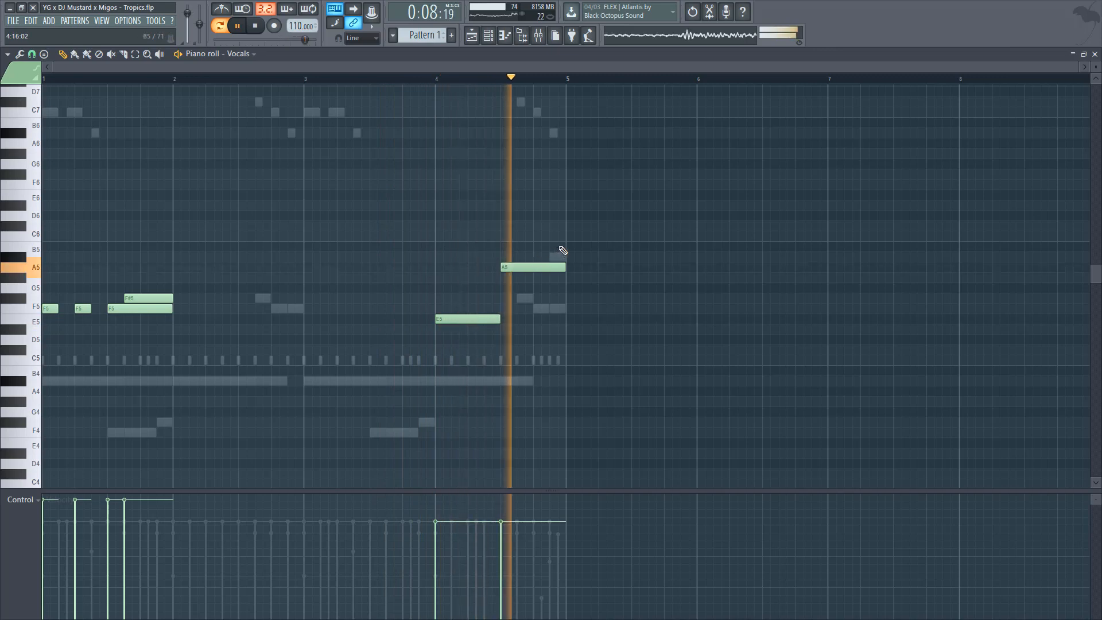
key("space")
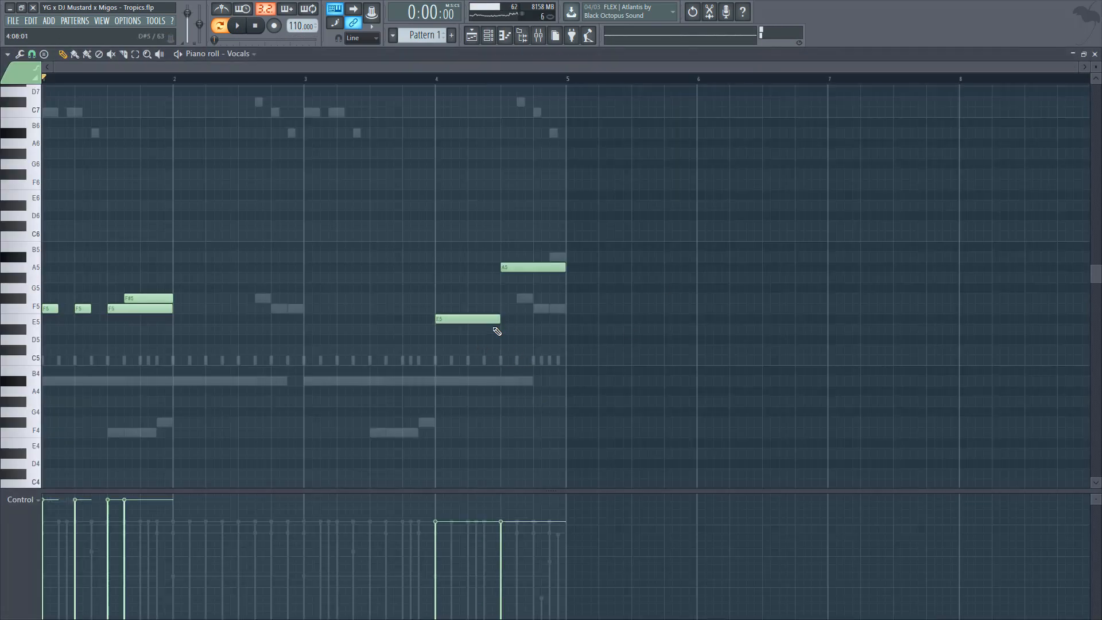
key("F7")
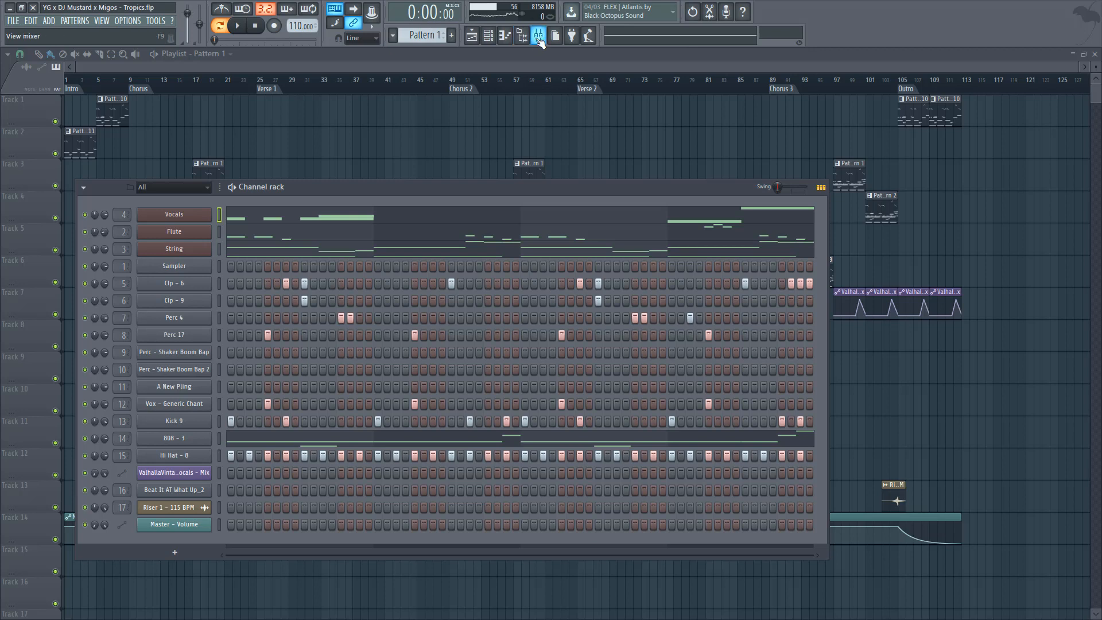
Step: Hide the channel rack and place the song position at the Chorus marker in the playlist
key("F6")
left_click(132, 79)
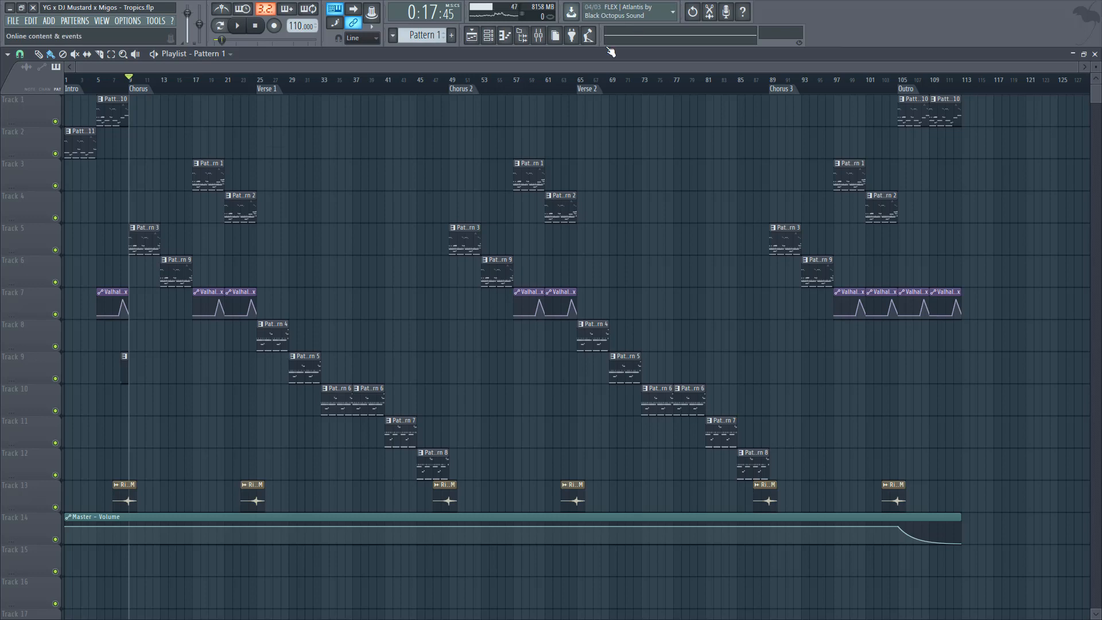
Step: Review the String channel's notes against the other channels' ghost notes, then return to the full playlist
left_click(488, 36)
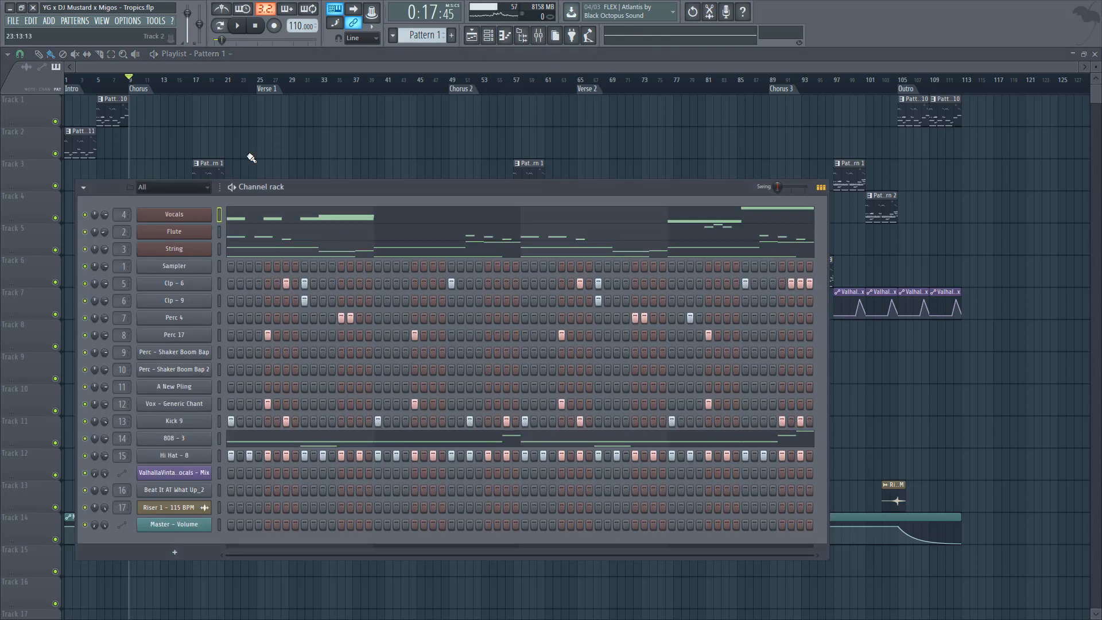
left_click(361, 250)
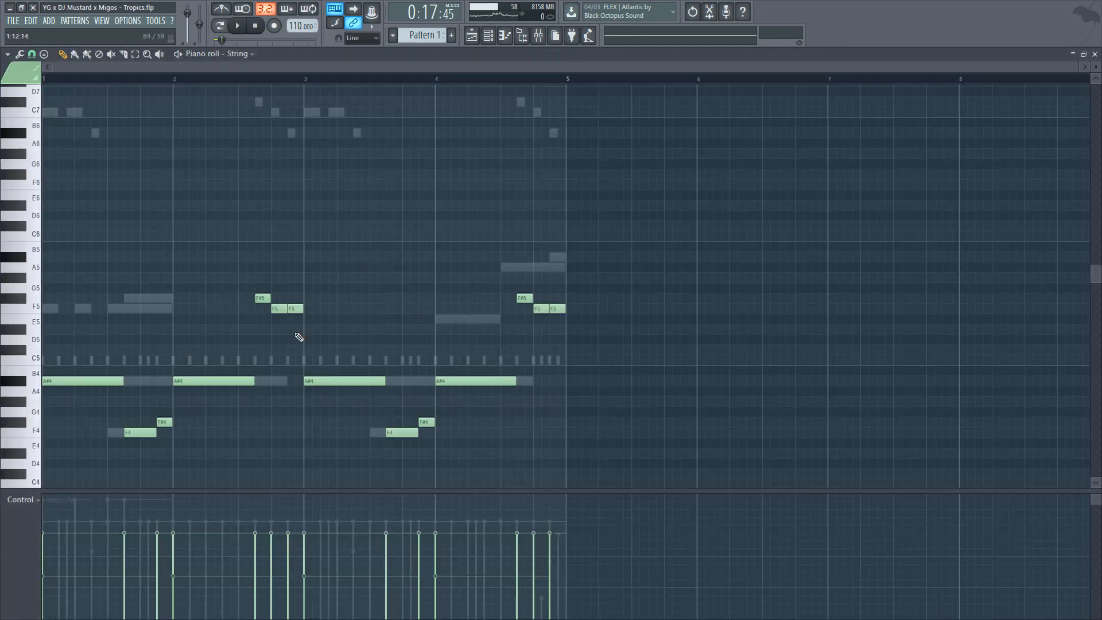
scroll(298, 337, "down", 3)
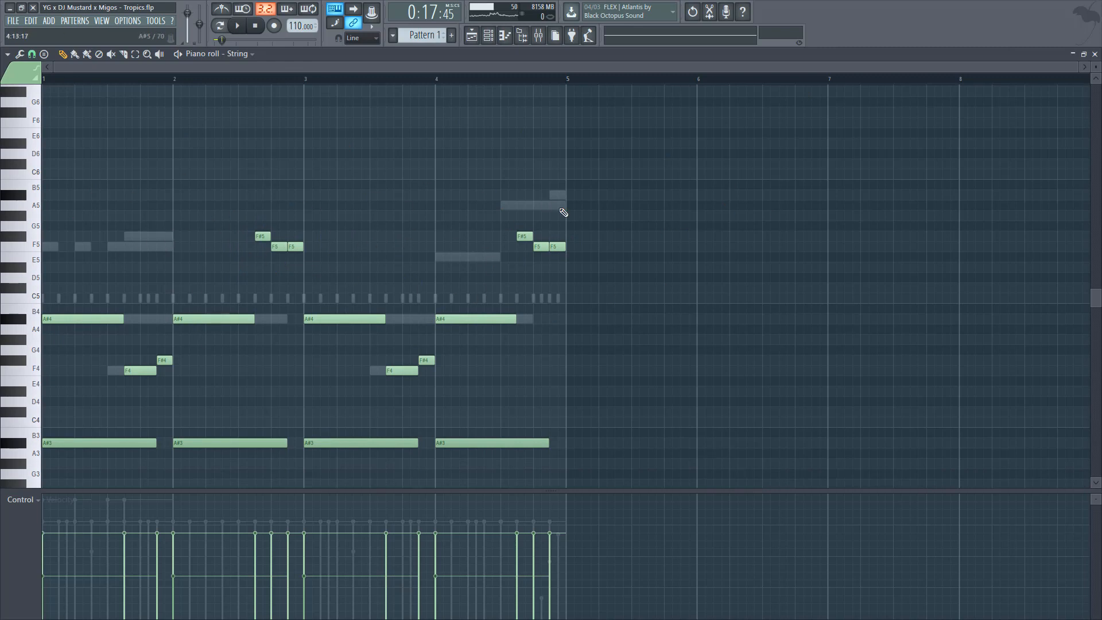
key("Escape")
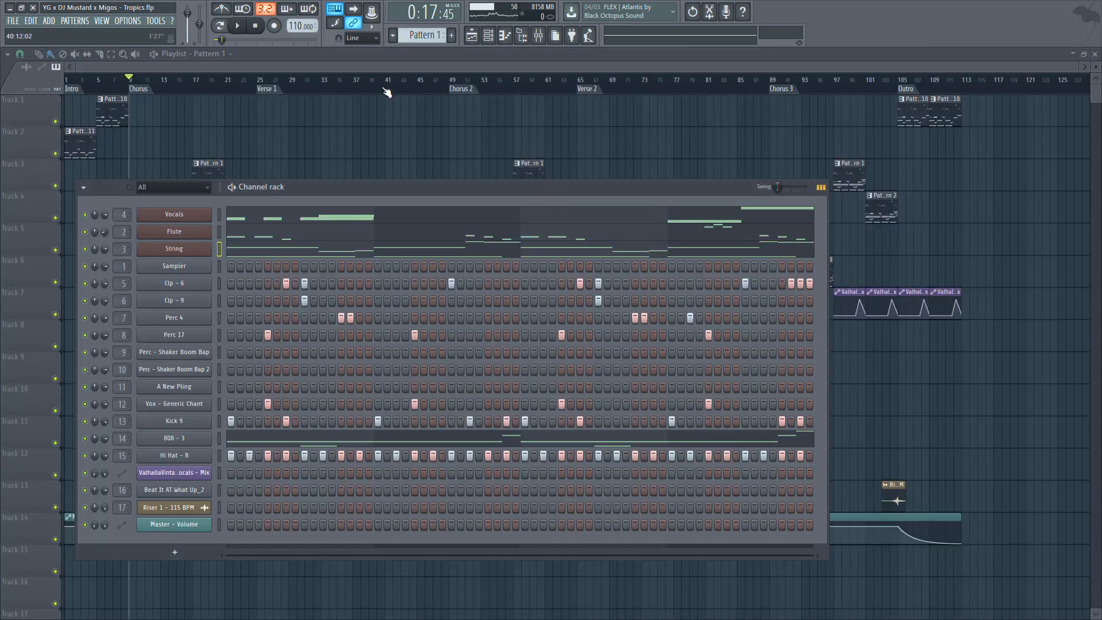
key("Escape")
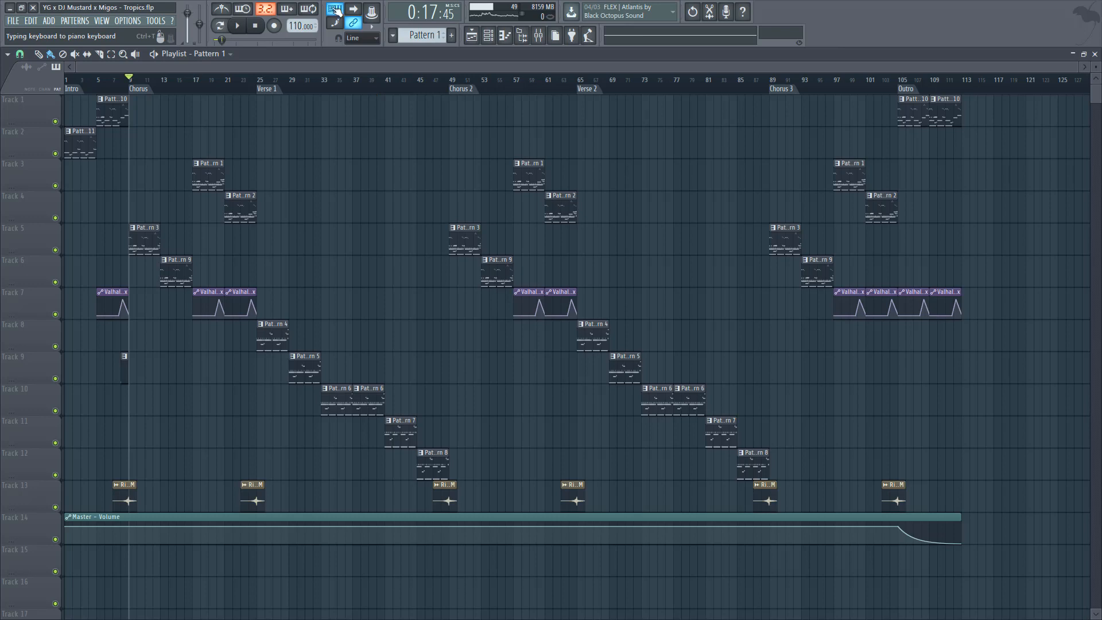
Step: Inspect the Vocals channel's Arcade instrument from the channel rack, close it, and hide the rack
left_click(488, 36)
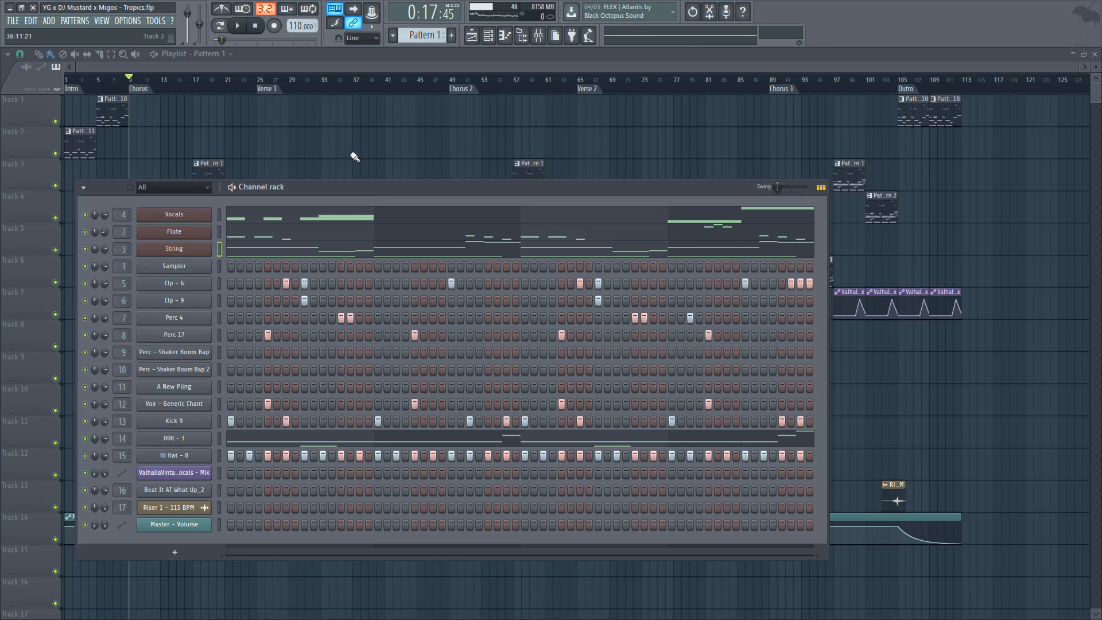
left_click_drag(408, 187, 426, 183)
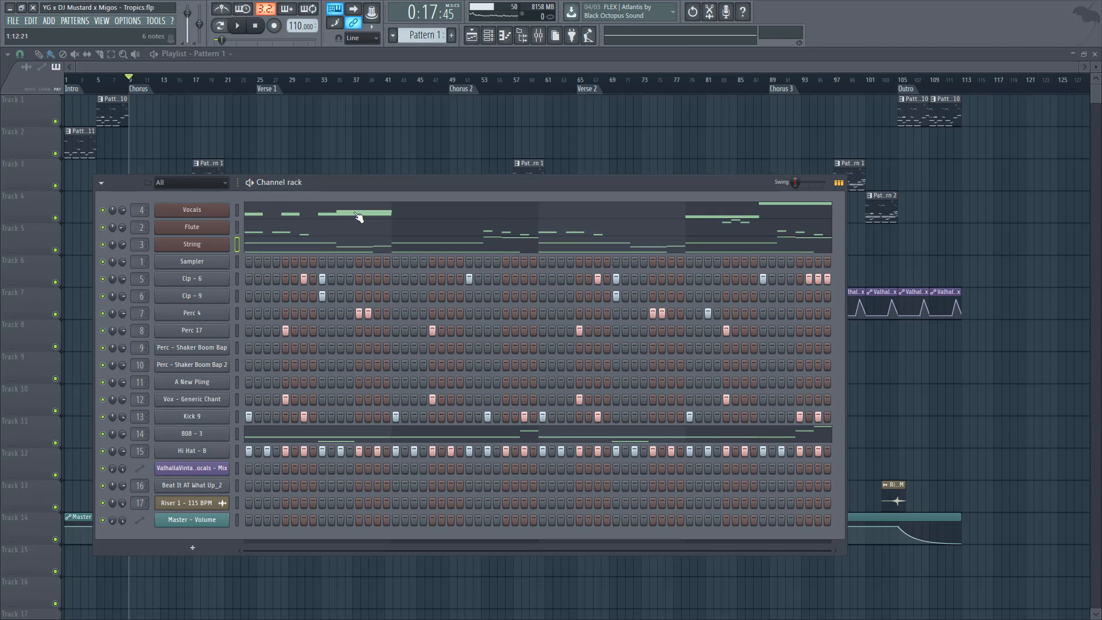
left_click(211, 214)
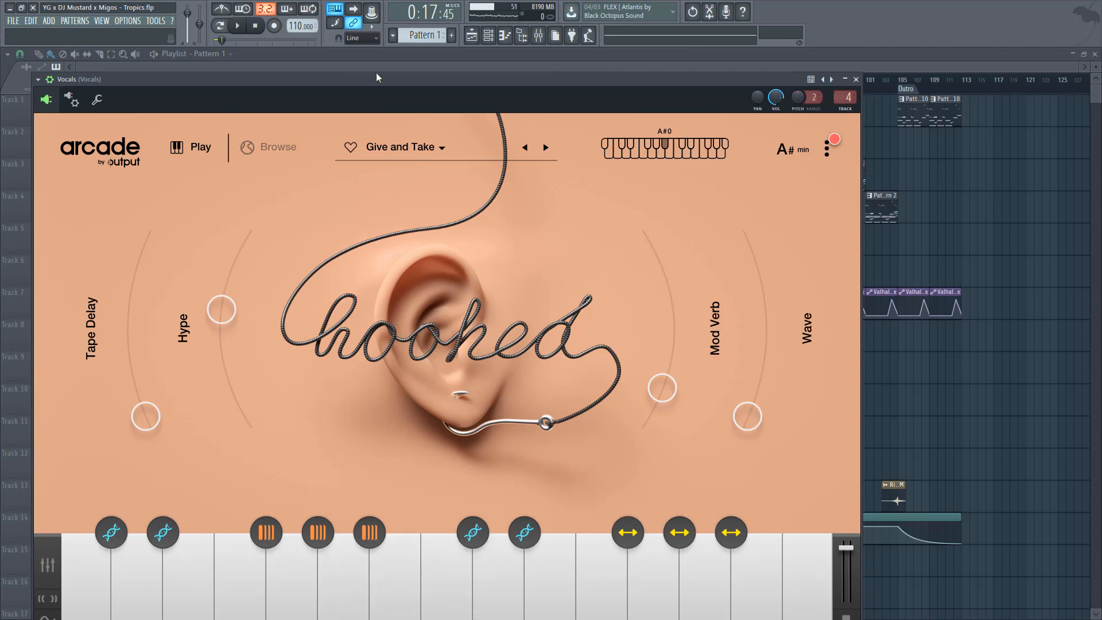
mouse_move(627, 84)
left_mouse_down()
mouse_move(626, 51)
mouse_move(619, 71)
left_mouse_up()
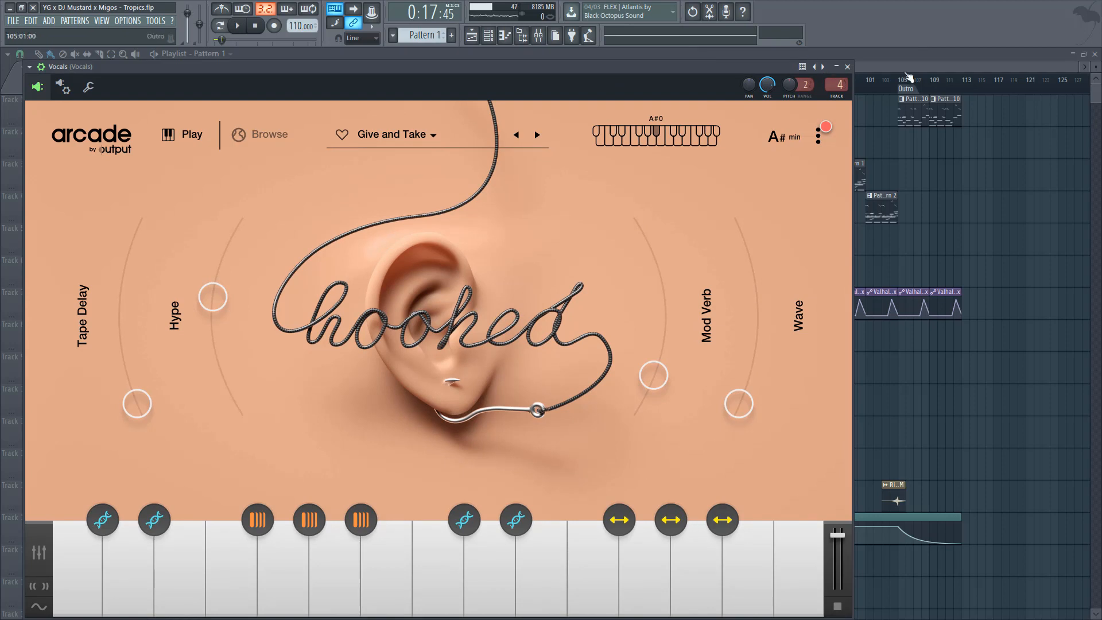
left_click(848, 67)
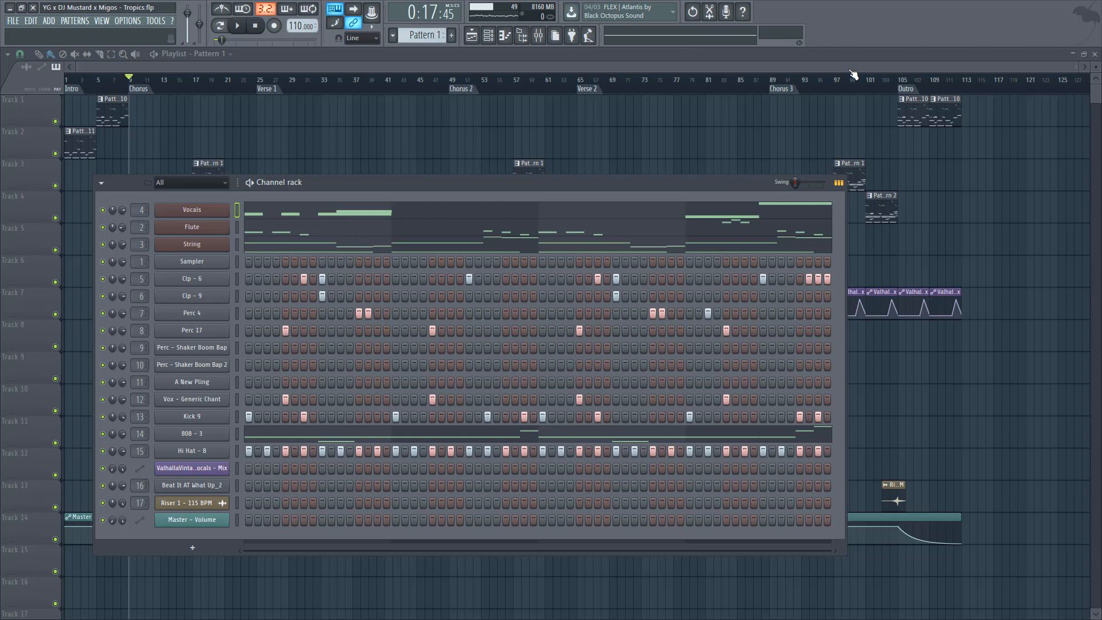
left_click(103, 210)
left_click(103, 210)
key("F6")
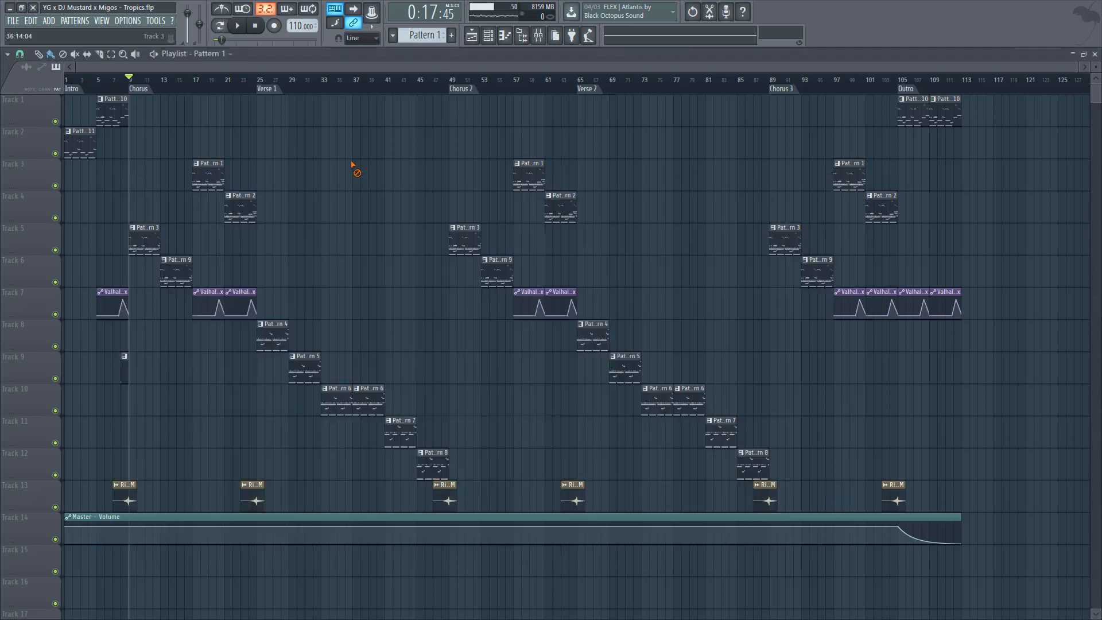
Step: Play the song from bar 5 while comparing it with the Vocals mixer track muted, then stop and close the mixer
left_click(105, 91)
key("space")
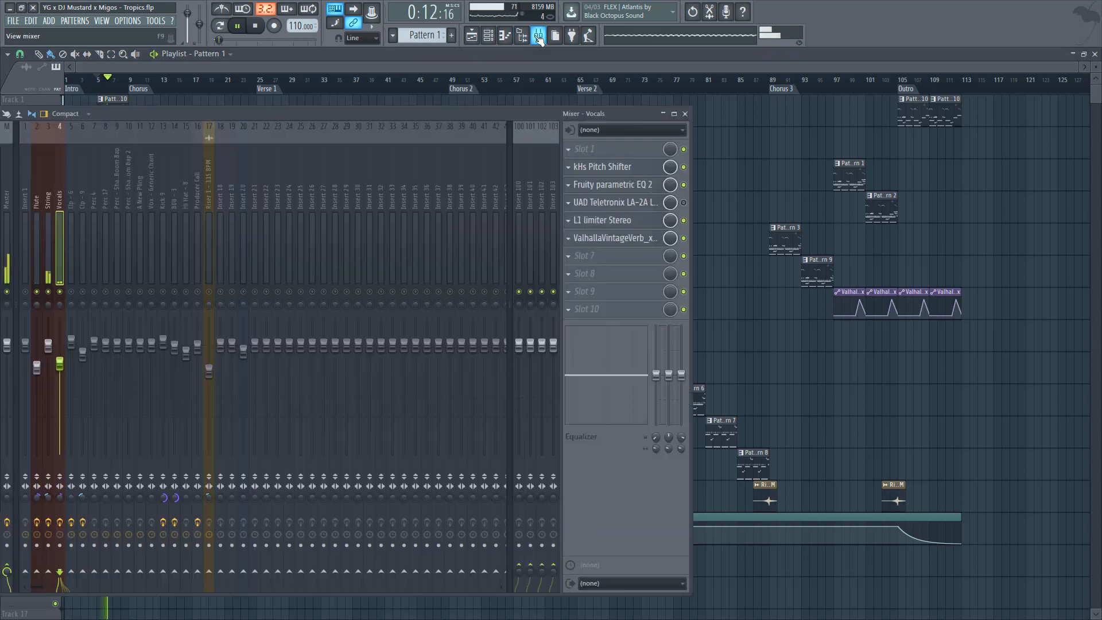
key("F9")
right_click(62, 292)
right_click(62, 292)
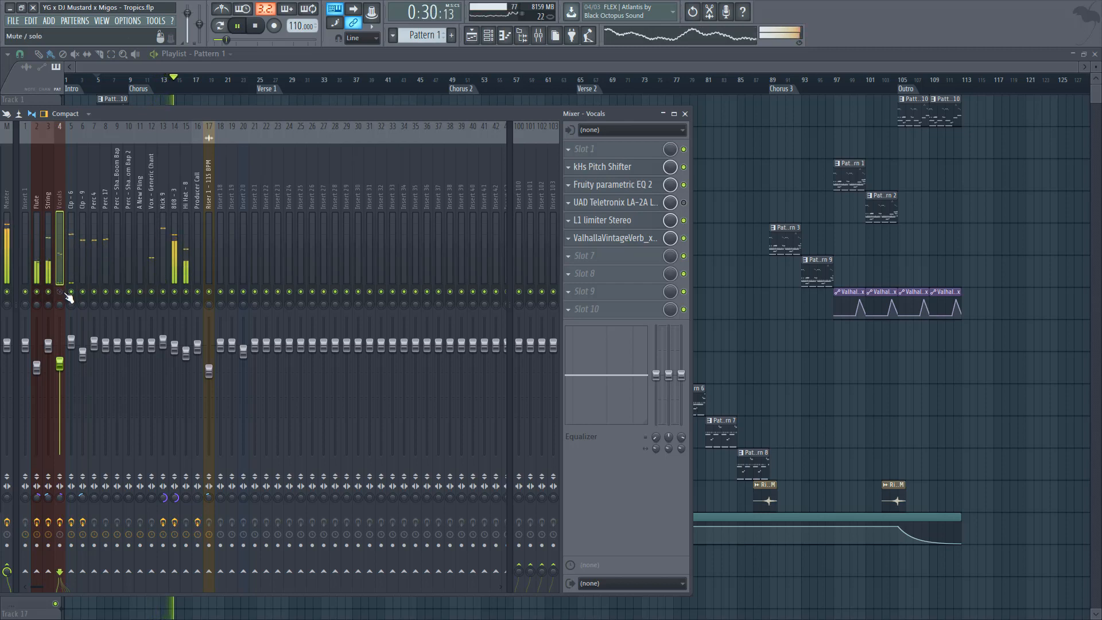
key("space")
key("F9")
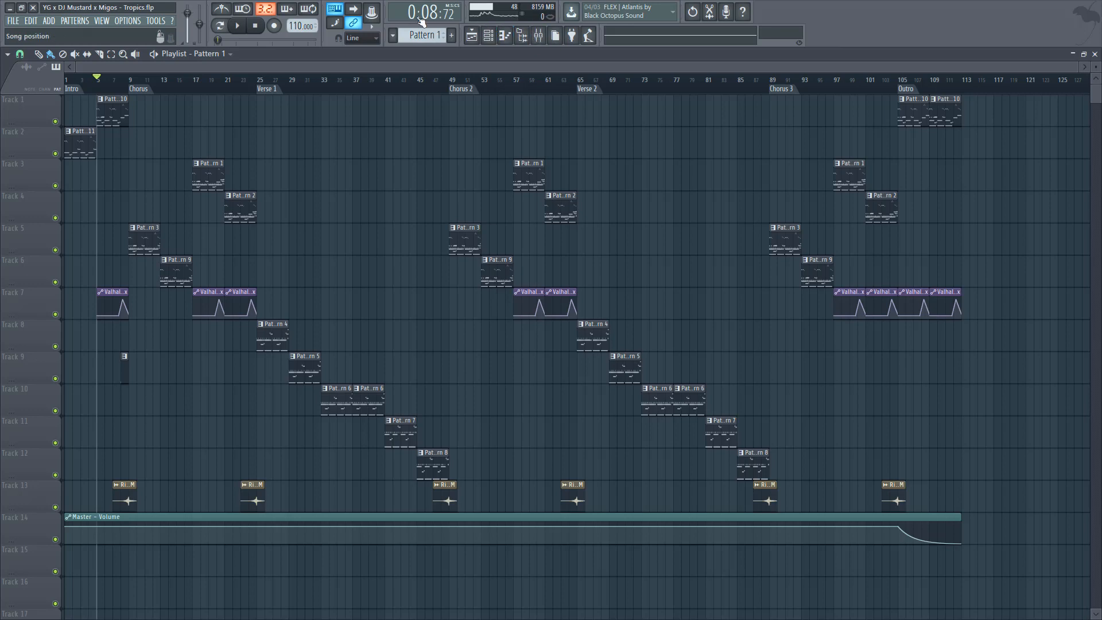
left_click(488, 36)
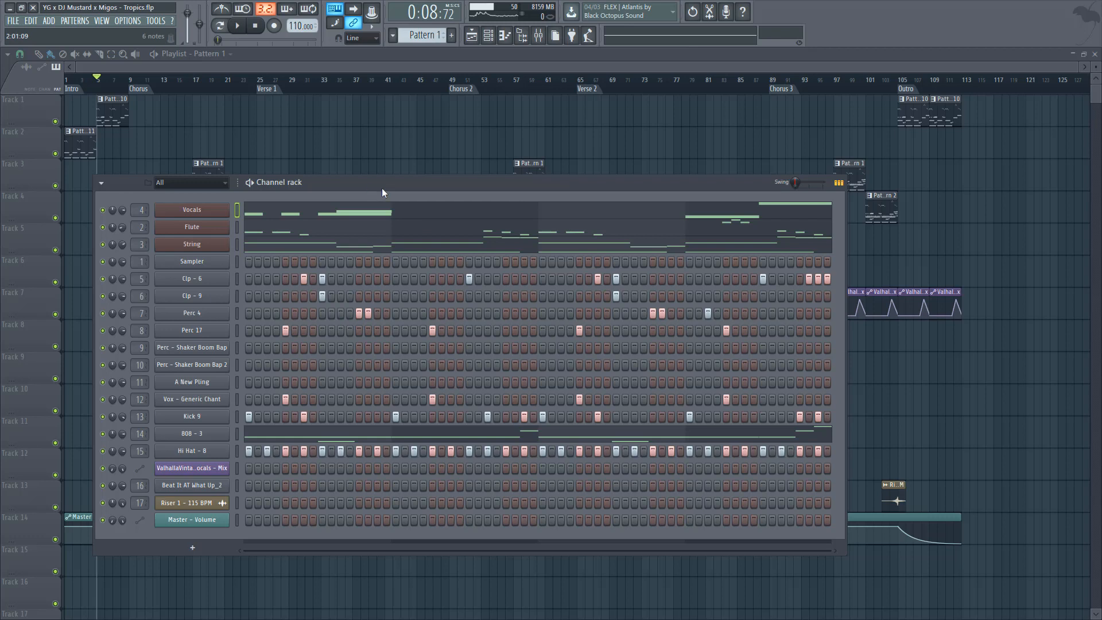
left_click_drag(381, 188, 249, 53)
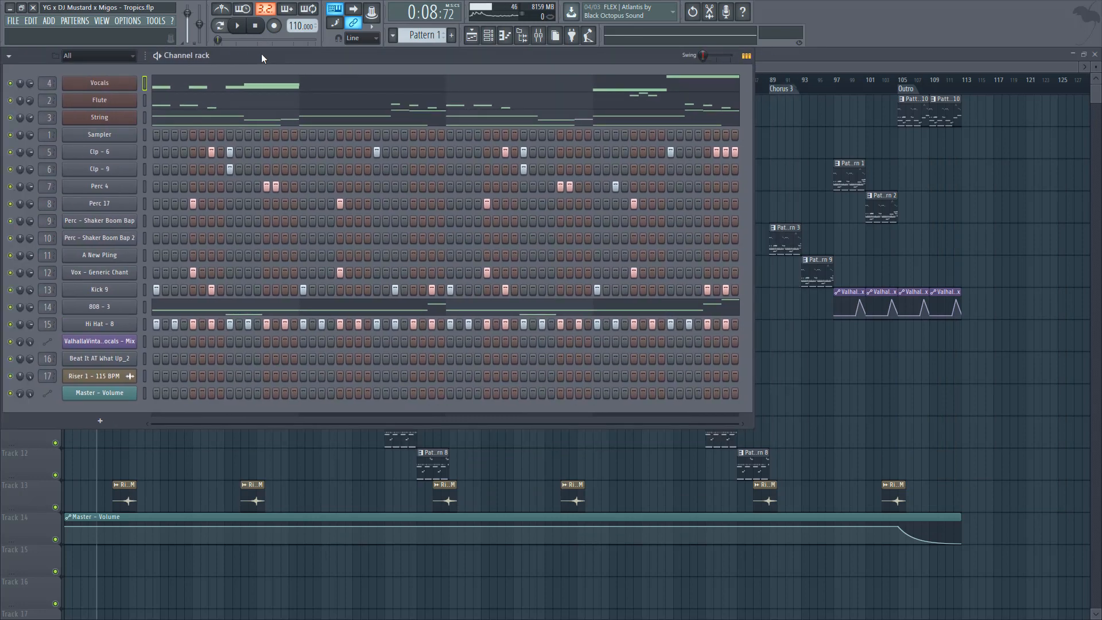
left_click_drag(292, 53, 457, 86)
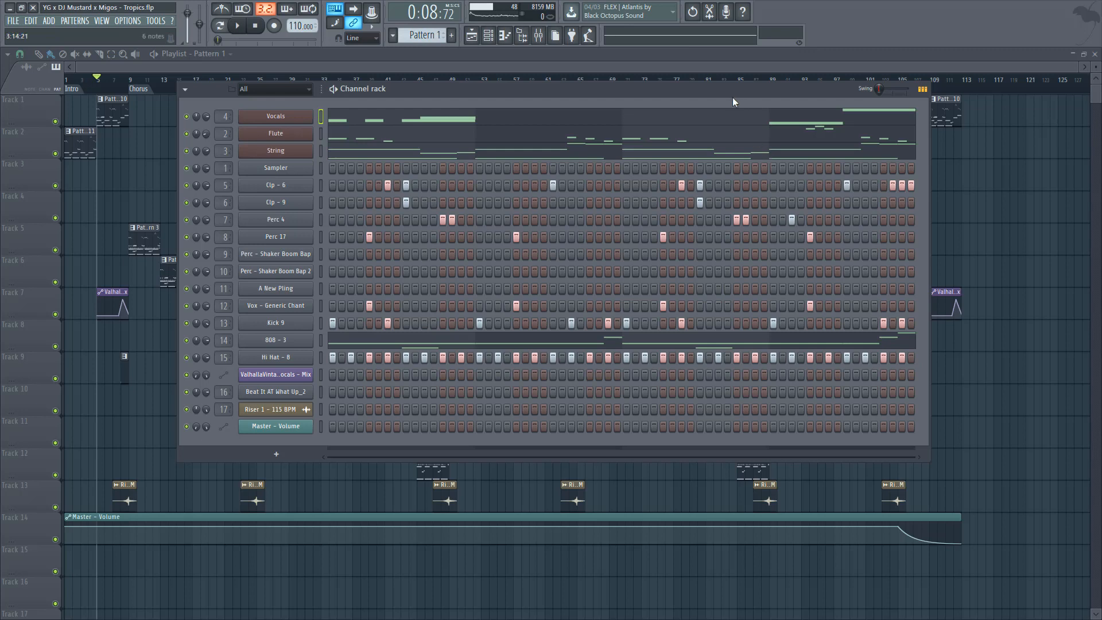
left_click_drag(749, 90, 921, 61)
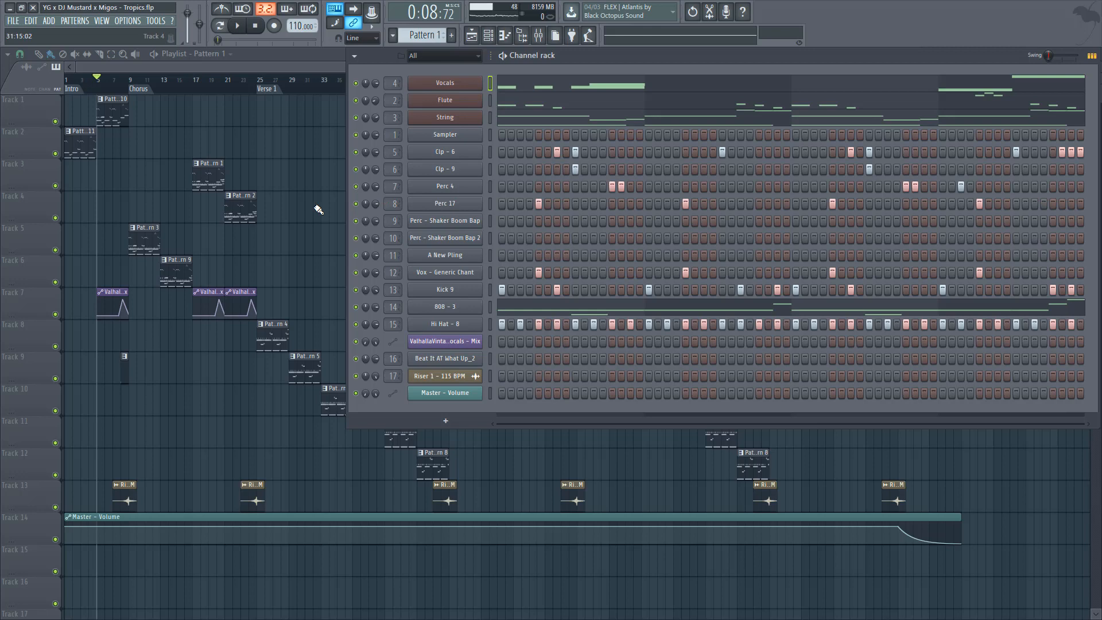
key("F6")
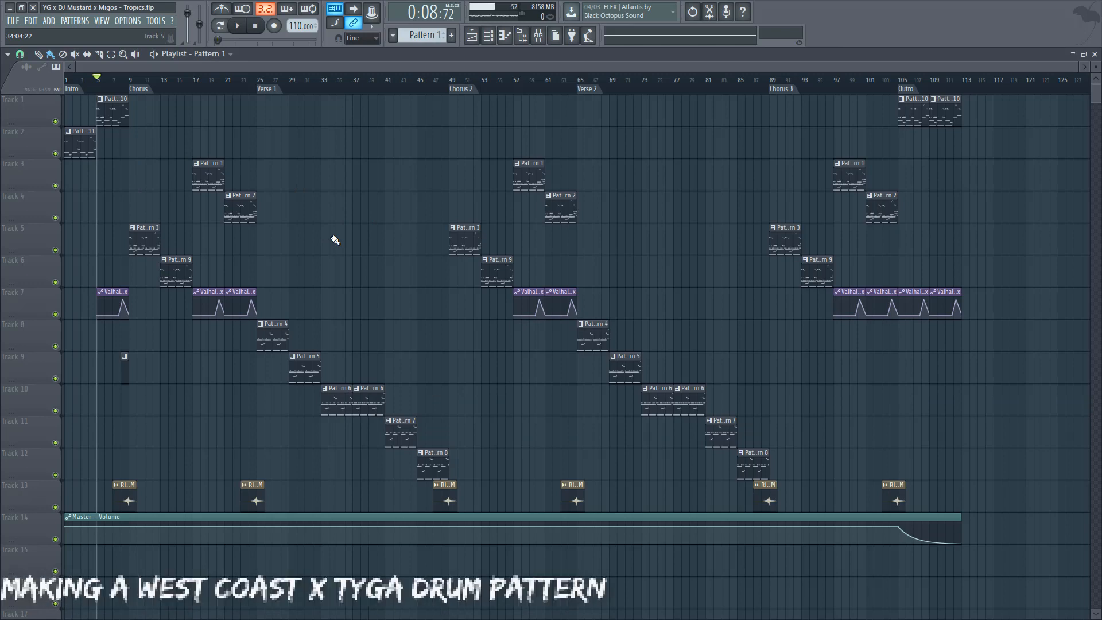
Step: Select Pattern 3 from the Chorus section and play it in pattern mode with the channel rack and mixer open
left_click(129, 79)
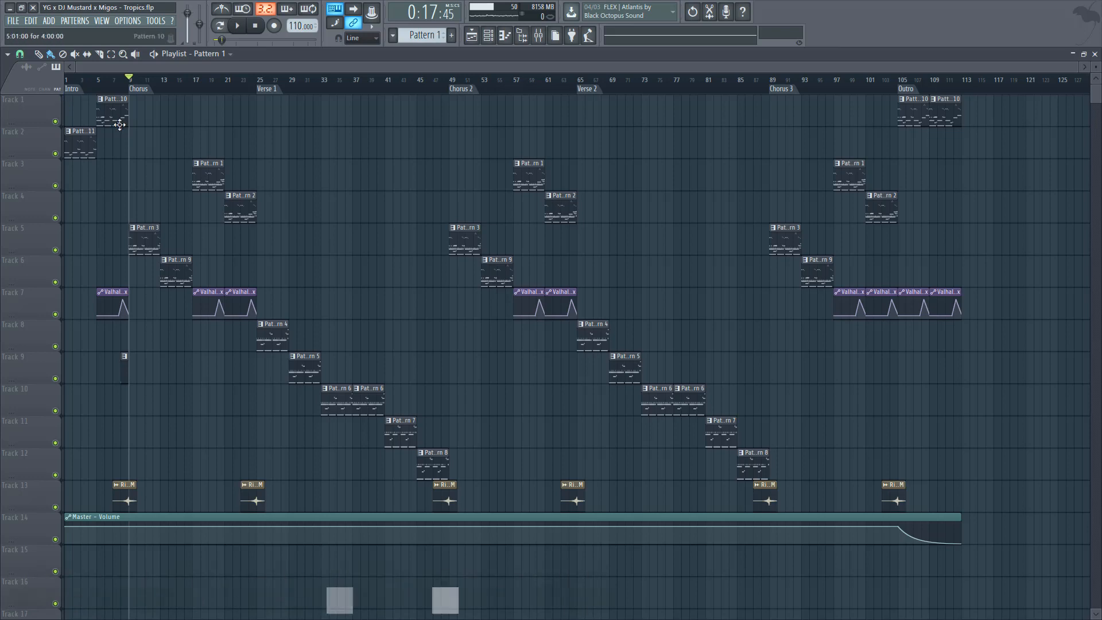
double_click(137, 244)
key("F6")
key("F7")
key("l")
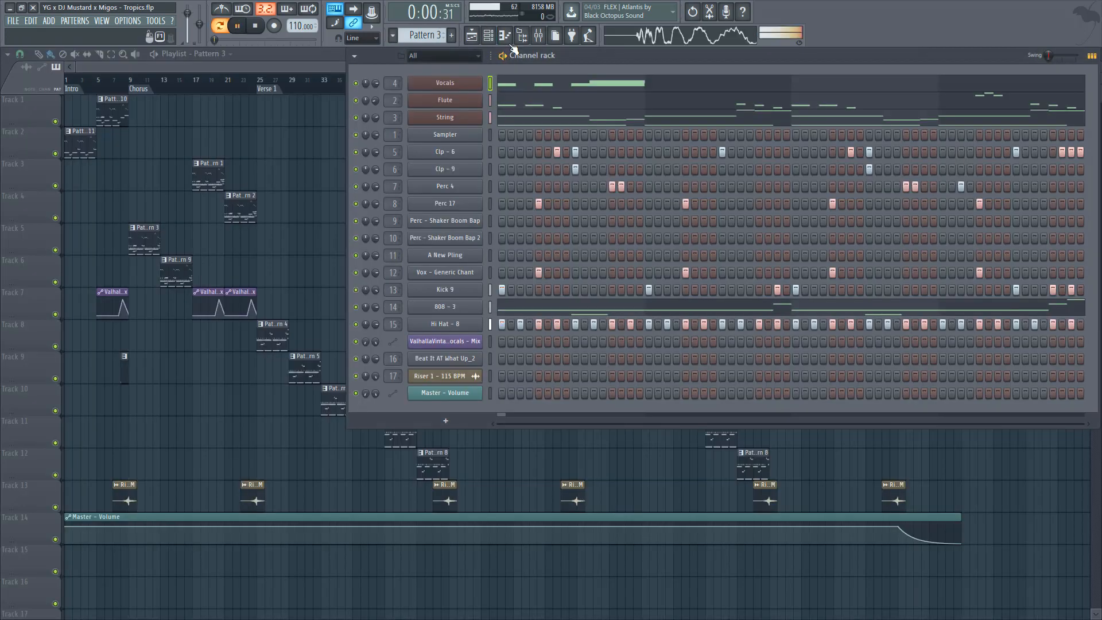
key("F9")
left_click(60, 291)
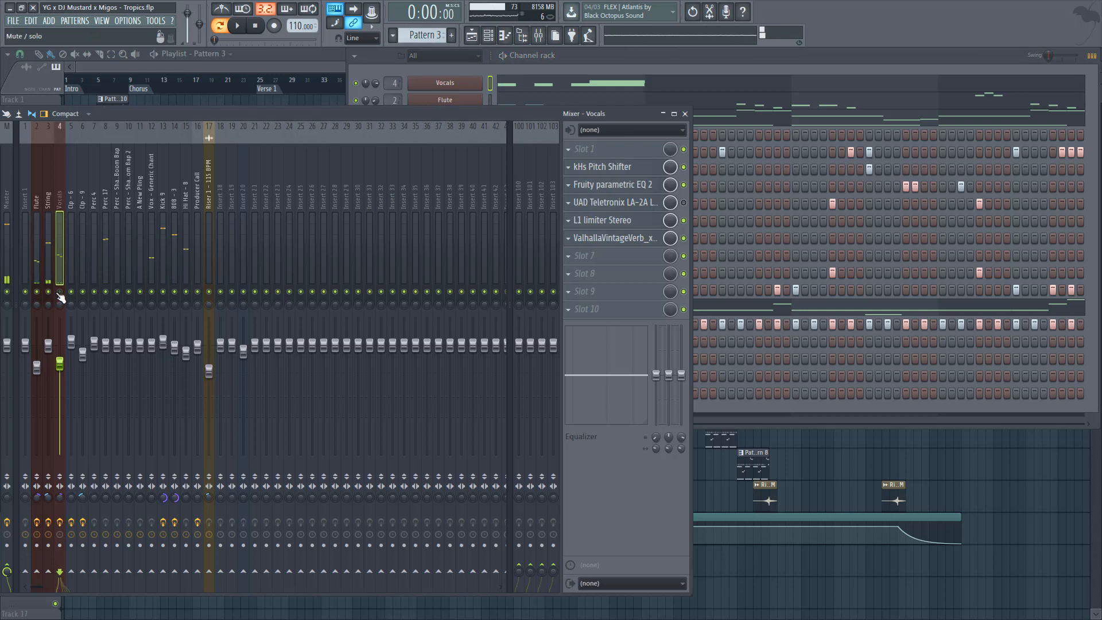
left_click(48, 292)
left_click(38, 292)
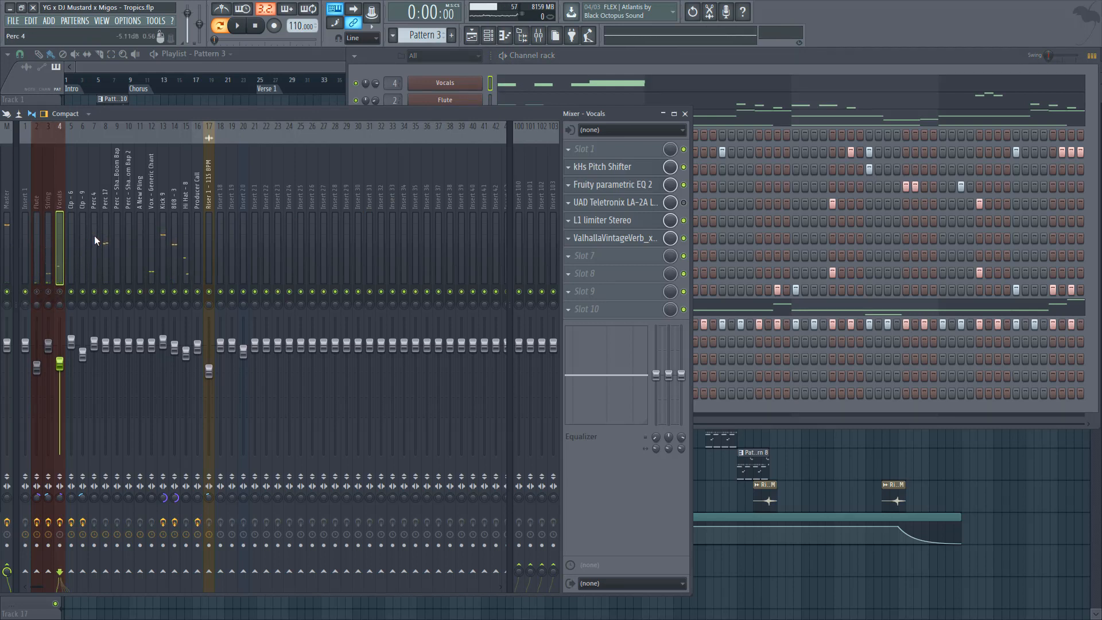
left_click(60, 292)
left_click(48, 292)
left_click(36, 292)
Step: Audition the full Pattern 3 with the channel rack moved to the middle of the workspace, then stop playback
left_click(618, 55)
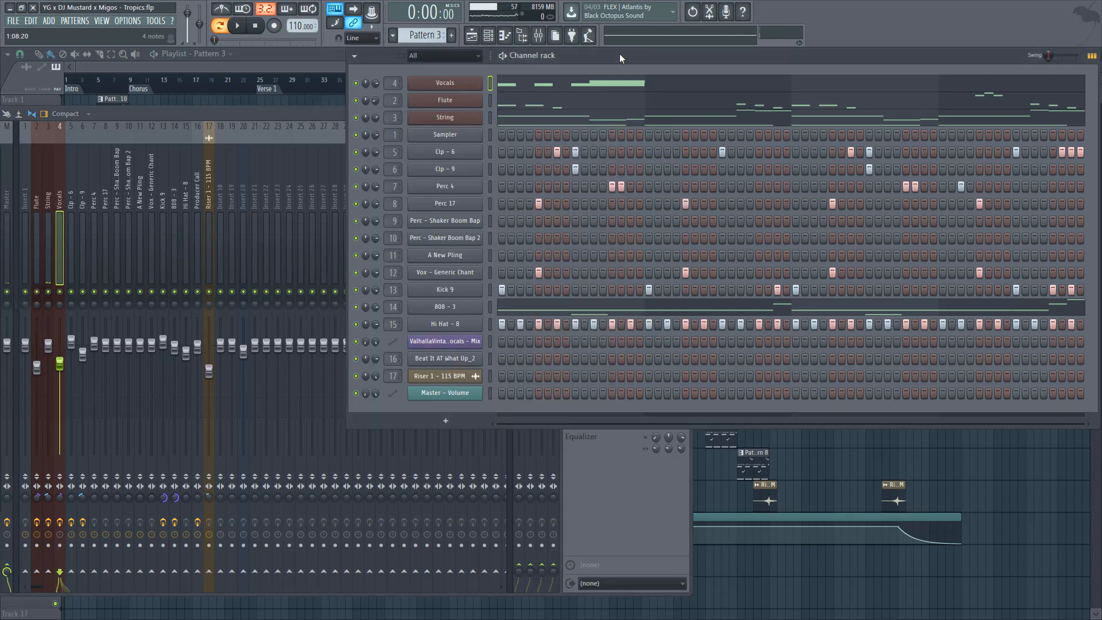
key("space")
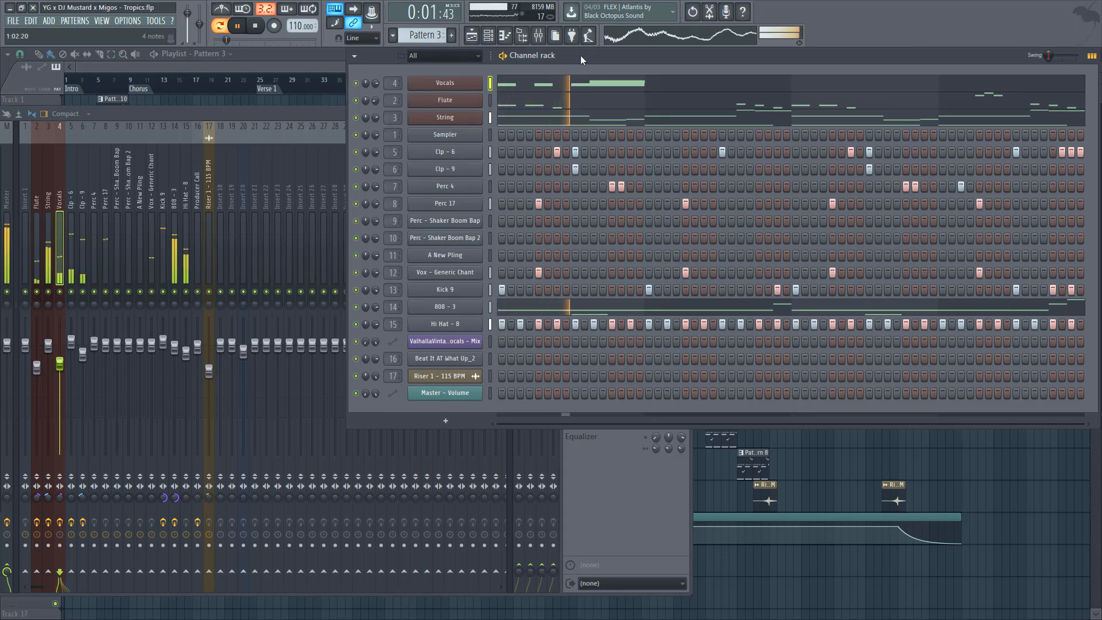
left_click_drag(580, 55, 452, 90)
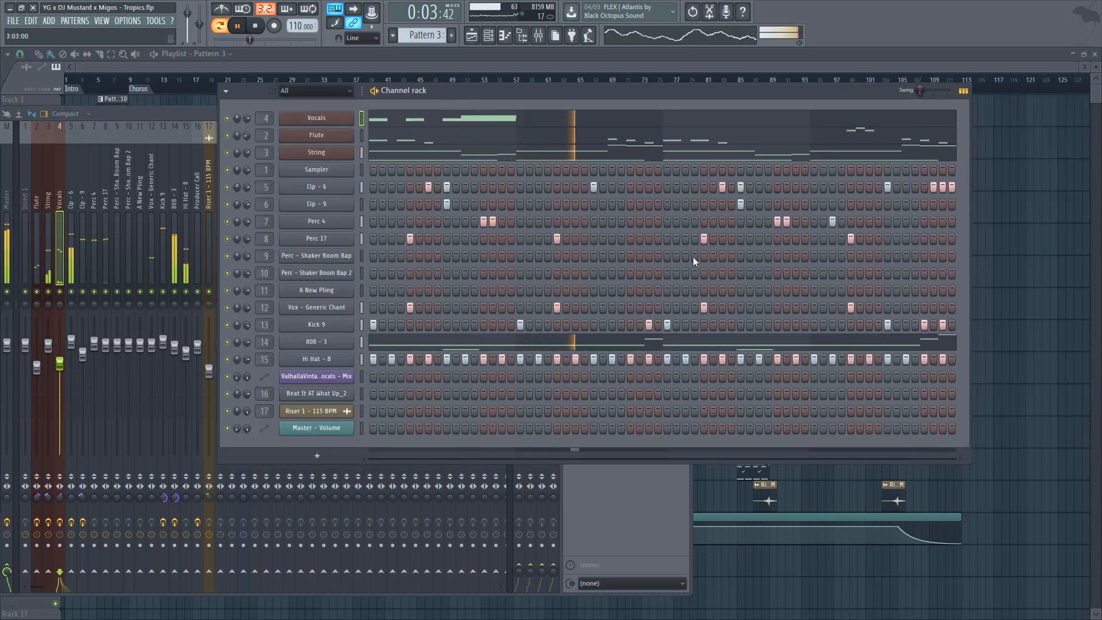
left_click_drag(482, 103, 524, 129)
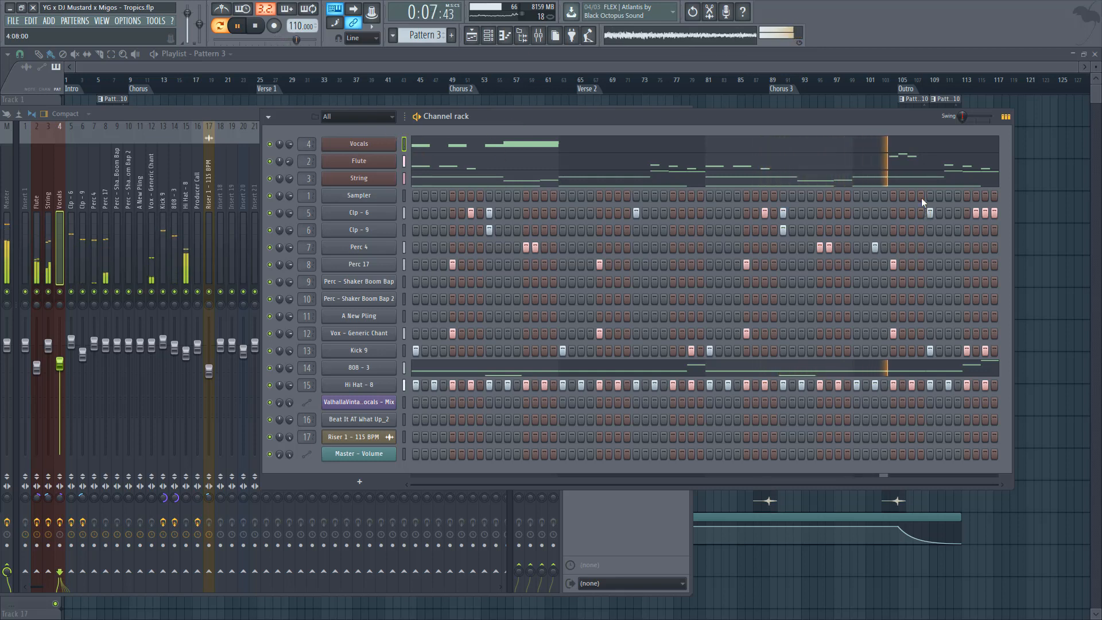
key("space")
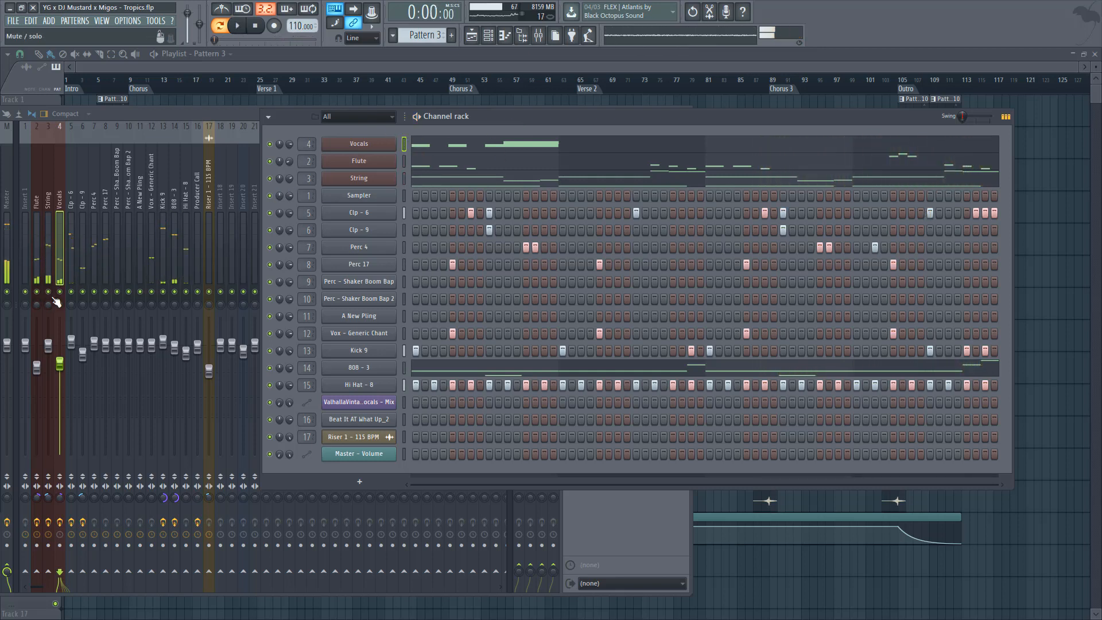
Step: Mute the Vocals, Flute and String mixer tracks and bring the channel rack back in front of the mixer
left_click(60, 292)
left_click(59, 292)
left_click(37, 292)
left_click(48, 292)
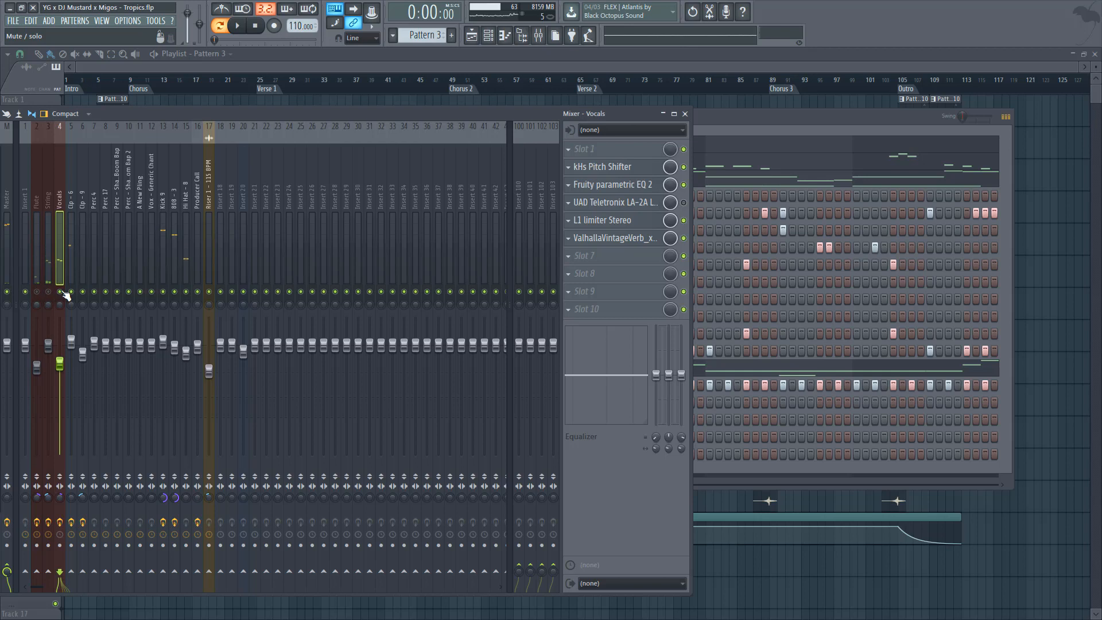
left_click(60, 292)
left_click(756, 126)
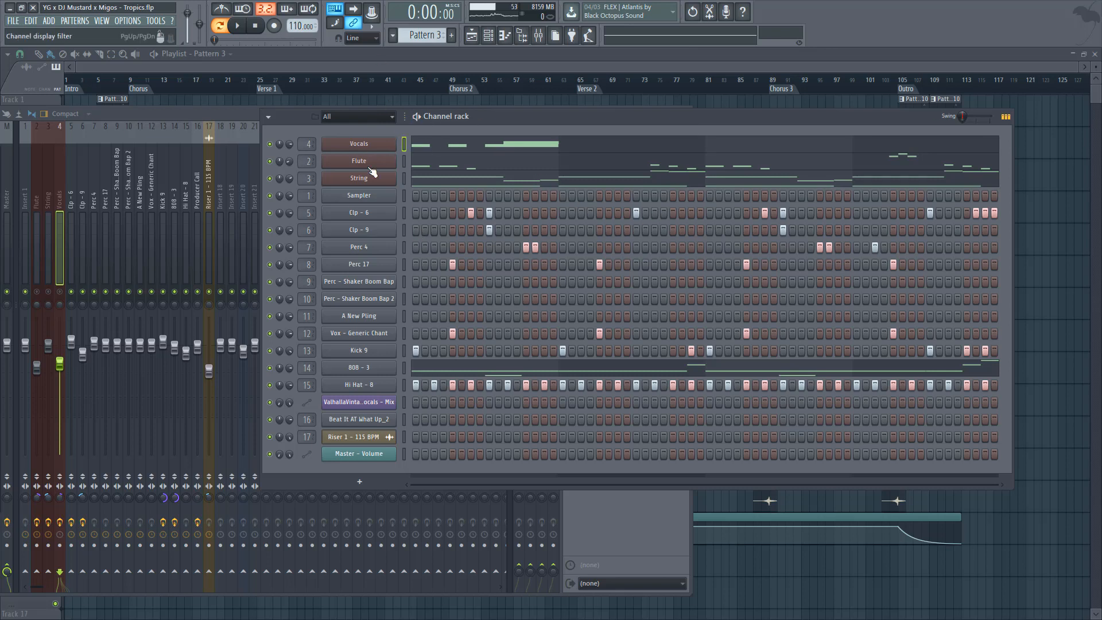
Step: Play the drums of Pattern 3, view the 808 - 3 notes, then stop and return to the channel rack
left_click(419, 117)
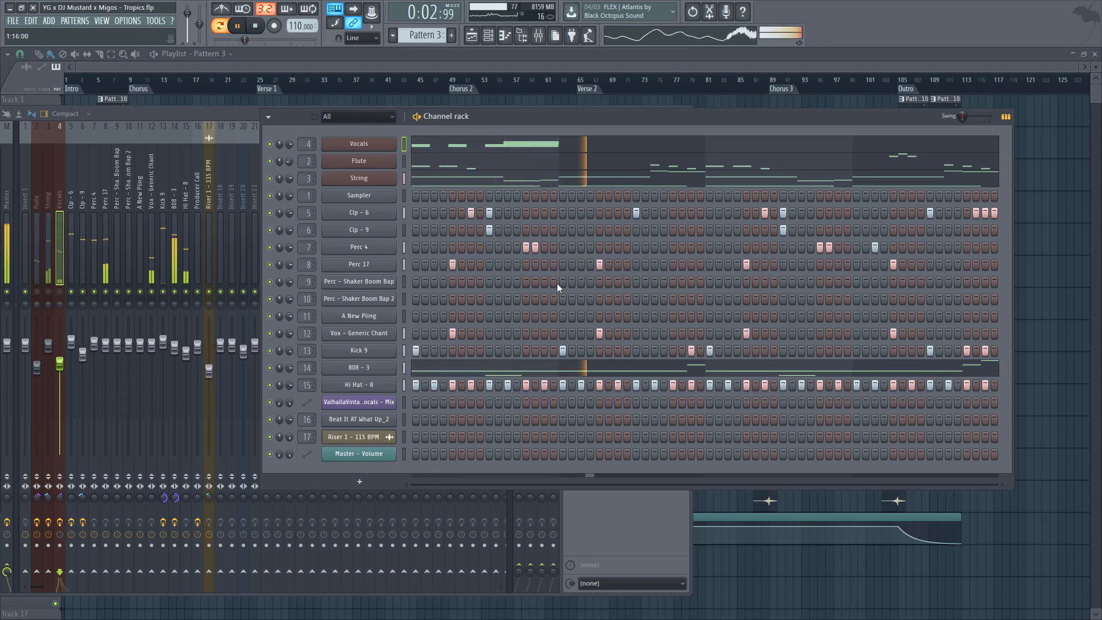
left_click(596, 374)
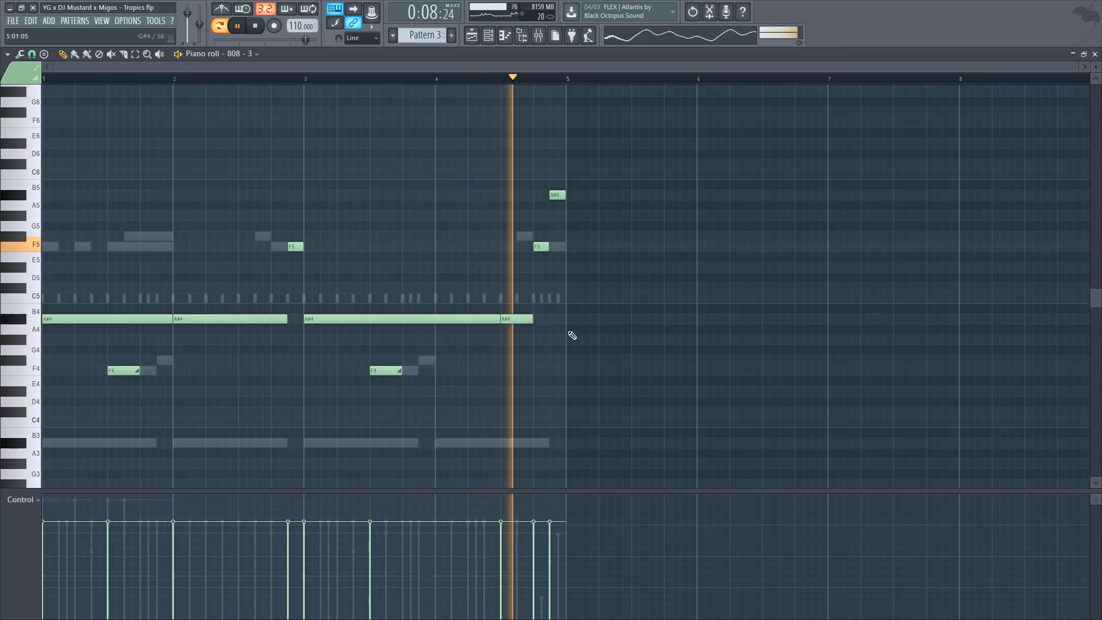
key("space")
key("Escape")
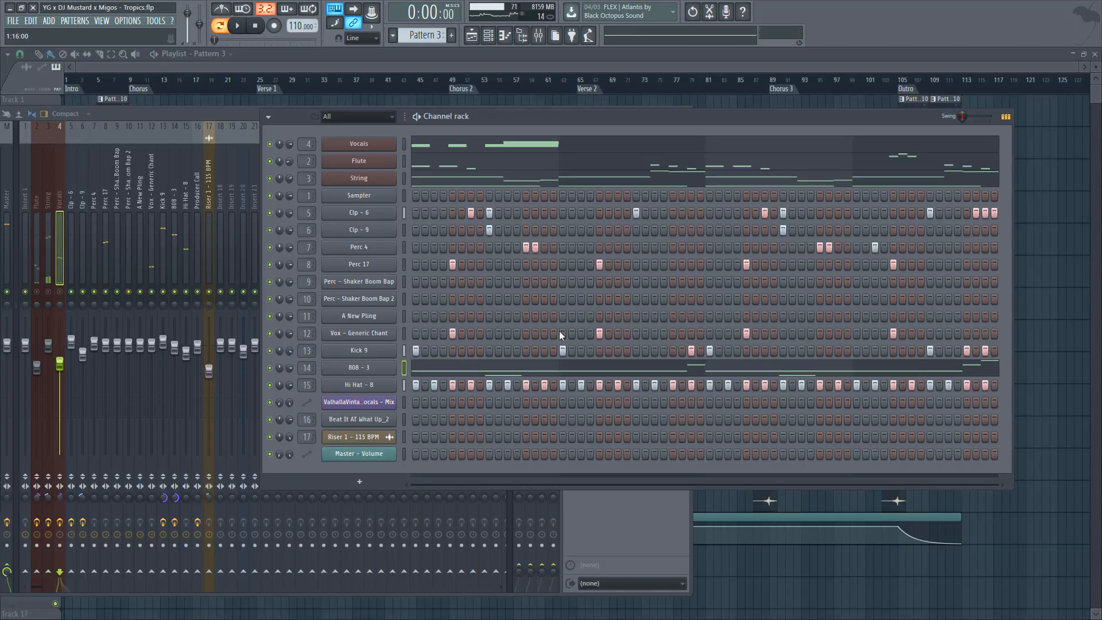
Step: Reopen the 808 - 3 piano roll and audition the bass notes repeatedly against the other channels' ghost notes
left_click(490, 366)
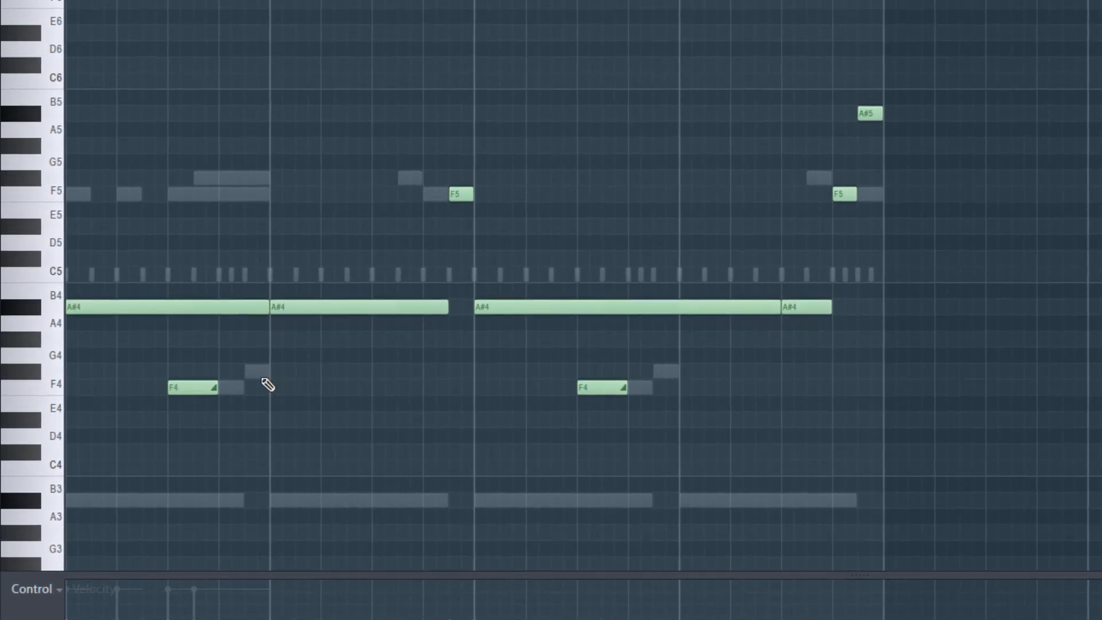
key("space")
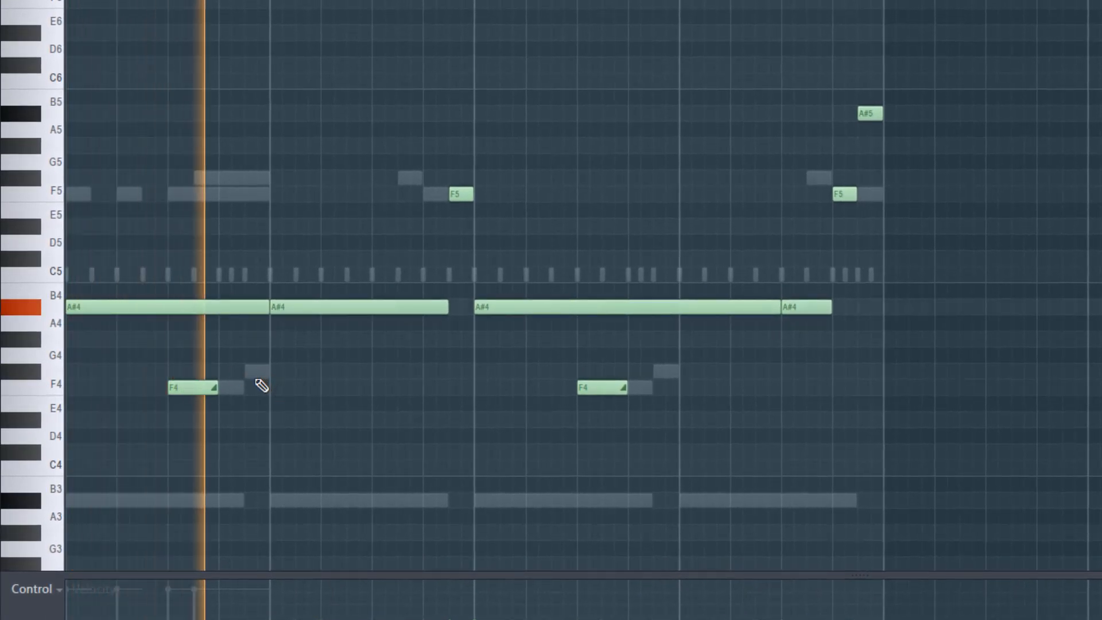
key("space")
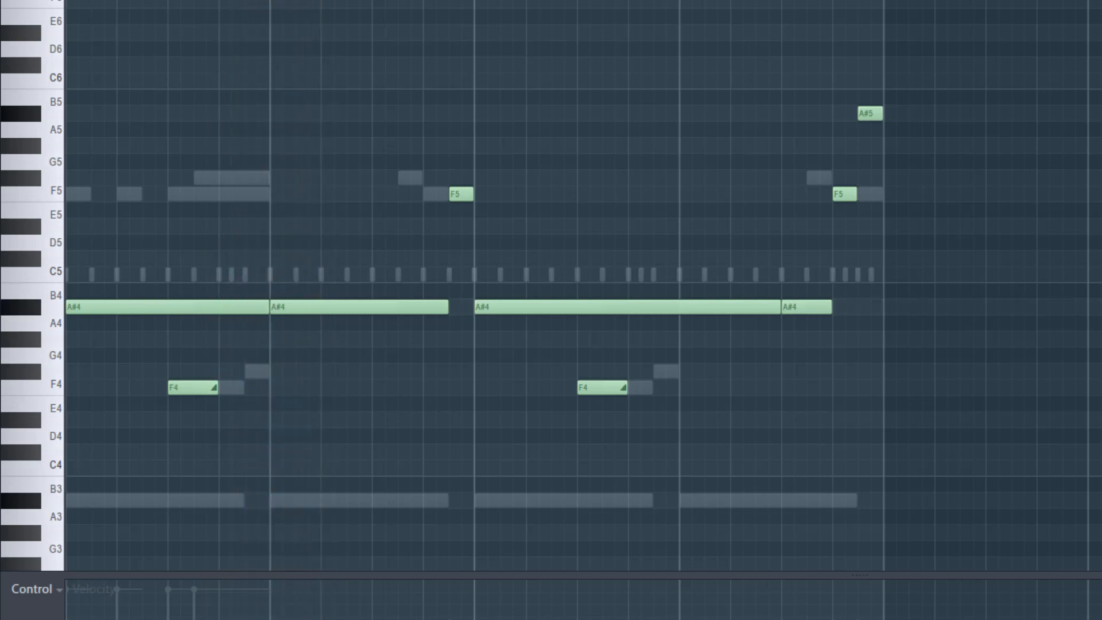
key("space")
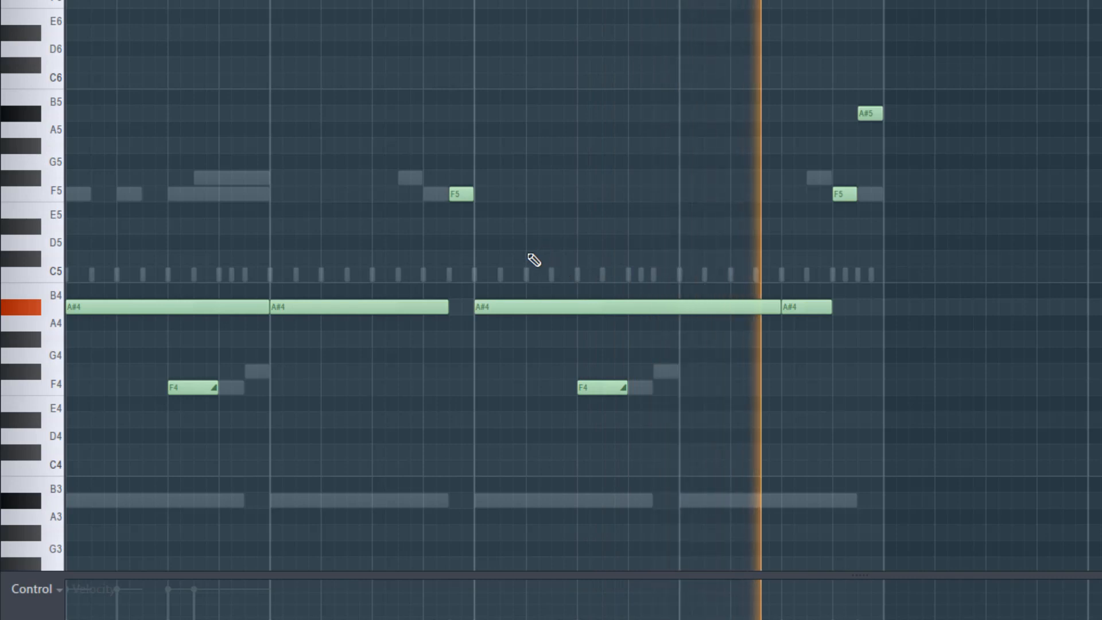
key("space")
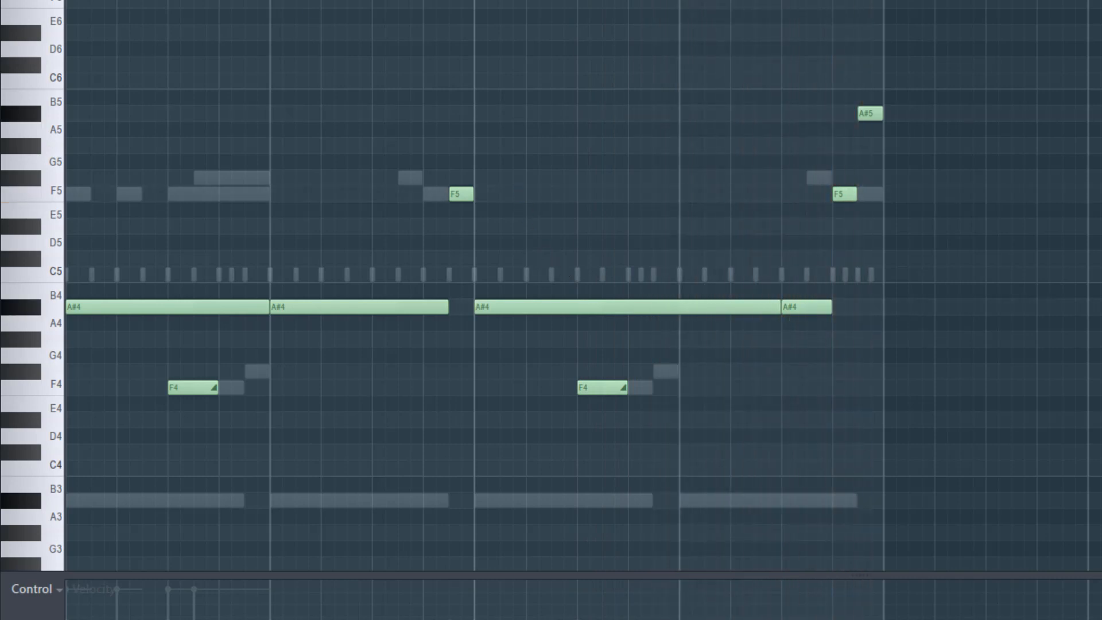
left_click(411, 1)
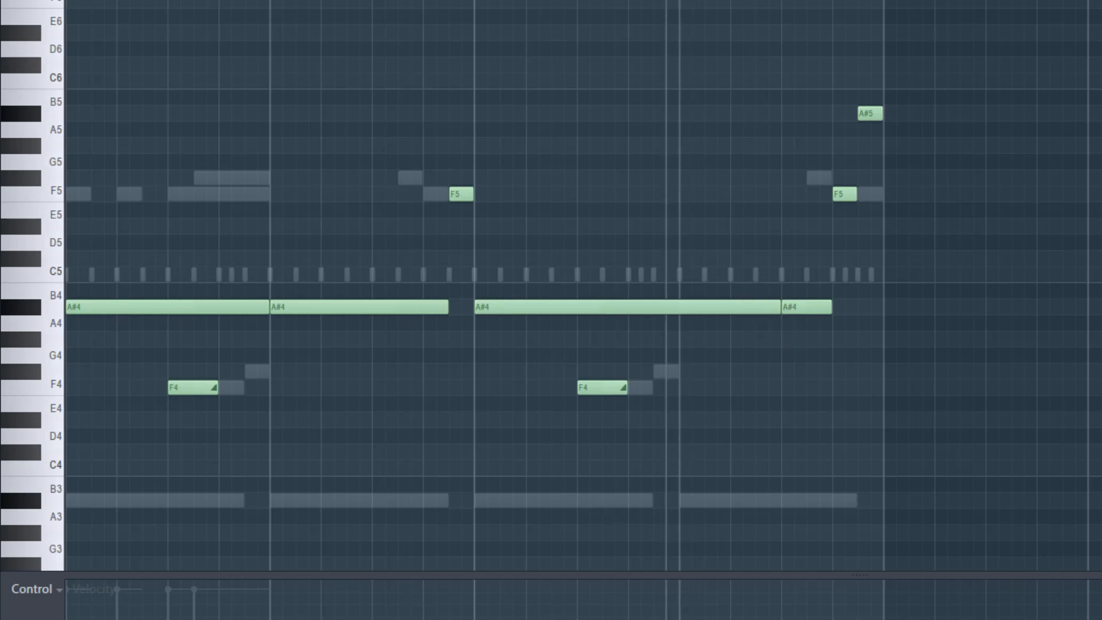
key("space")
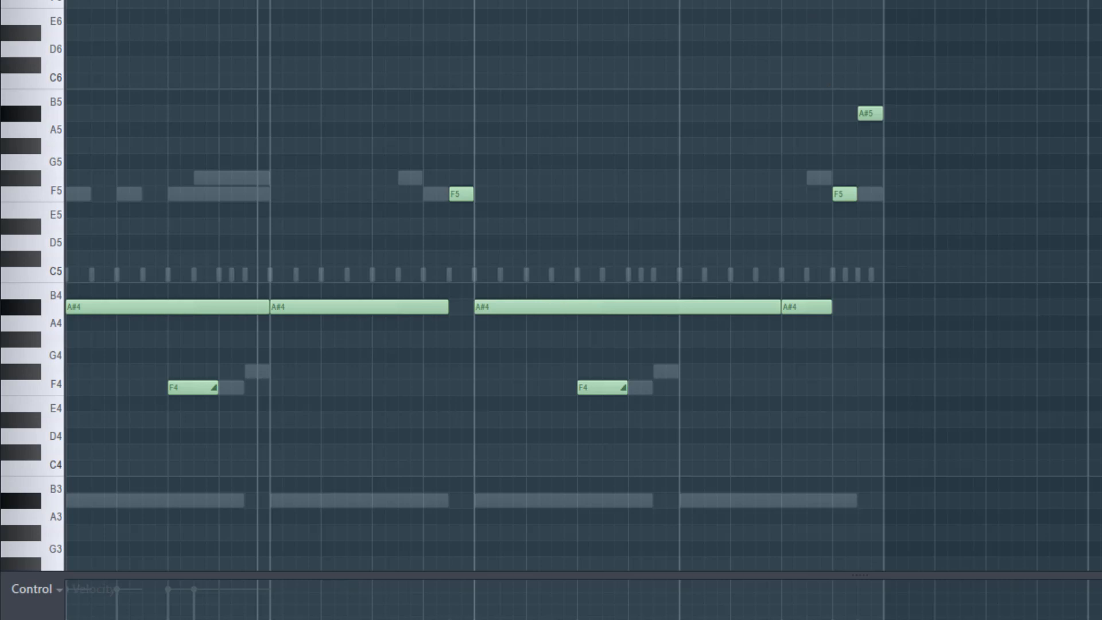
Step: Audition the 808 - 3 bass notes once more, then play Pattern 3 from the channel rack and stop
key("space")
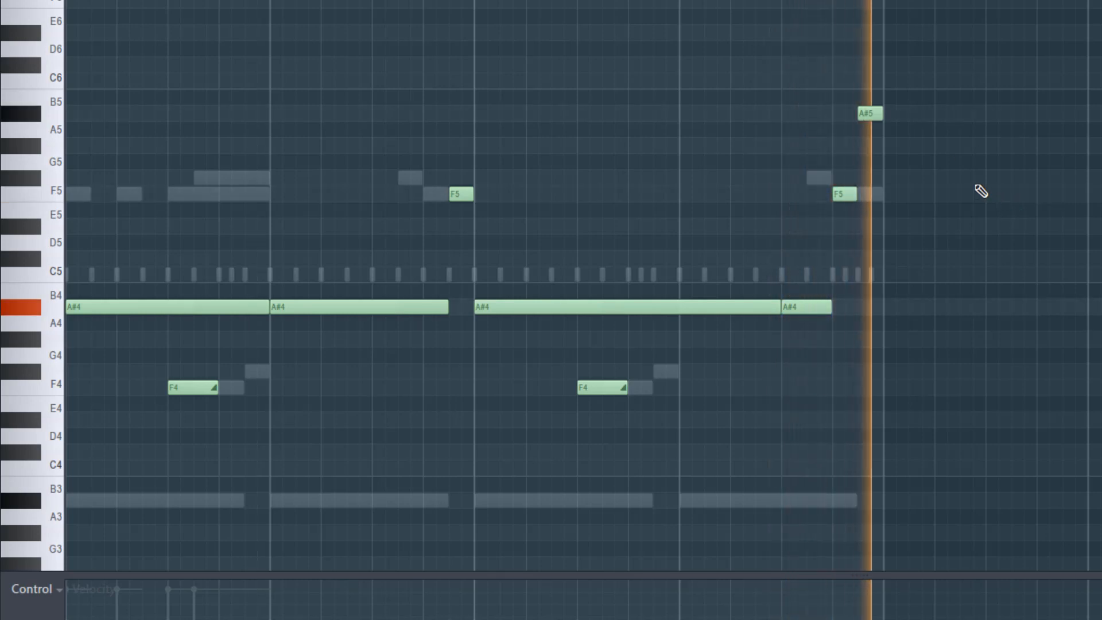
key("space")
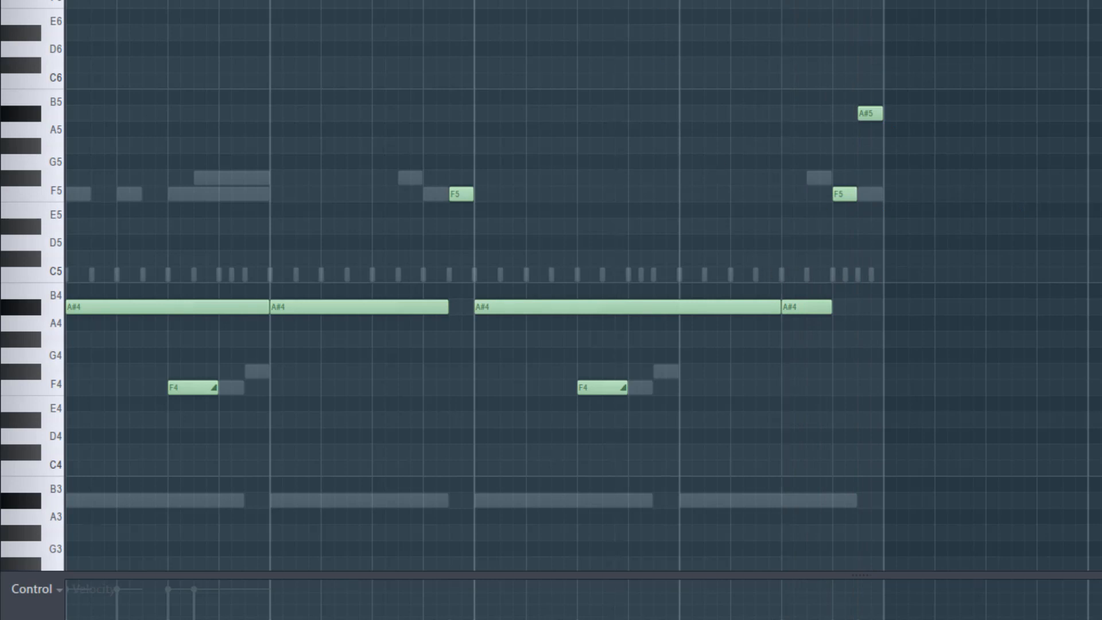
key("space")
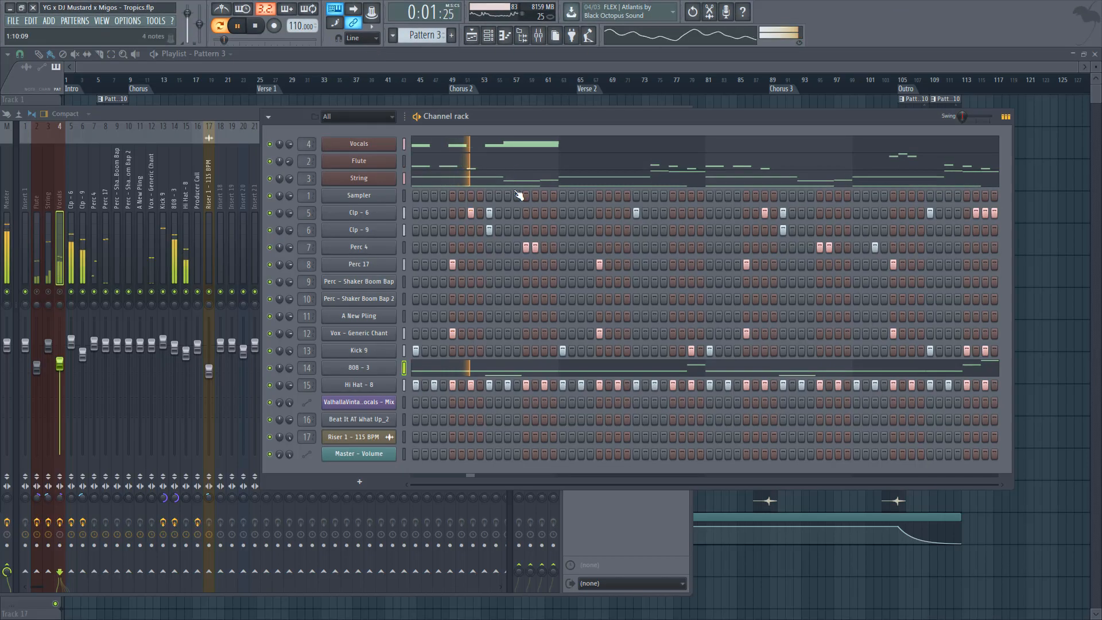
key("space")
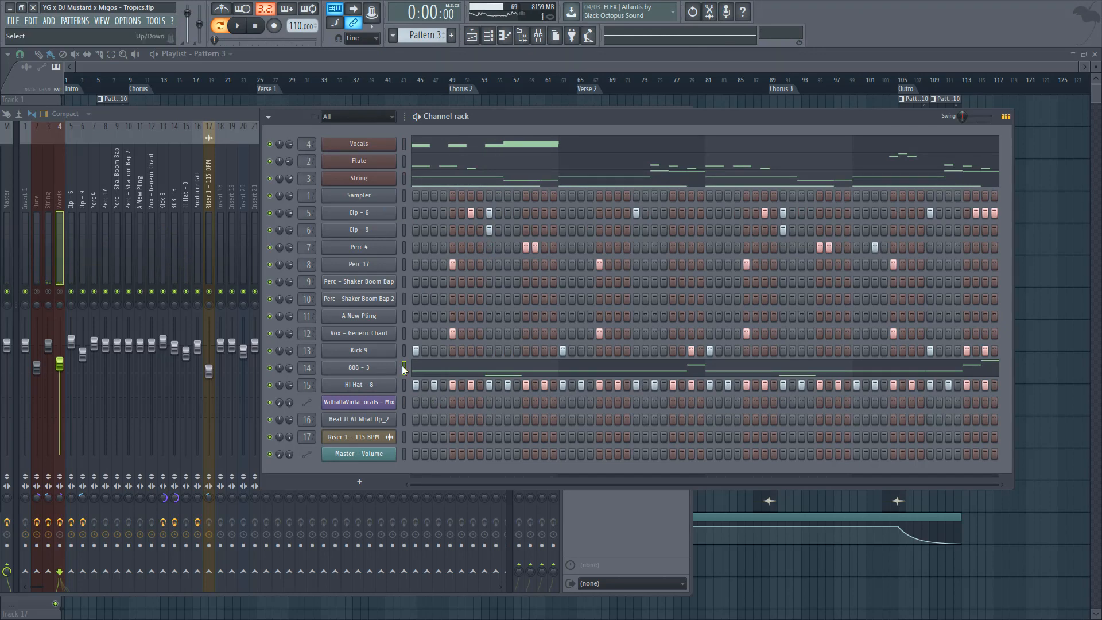
Step: Open the Clp - 6 piano roll, audition the clap notes with their velocities, and return to the channel rack
right_click(394, 215)
left_click(458, 223)
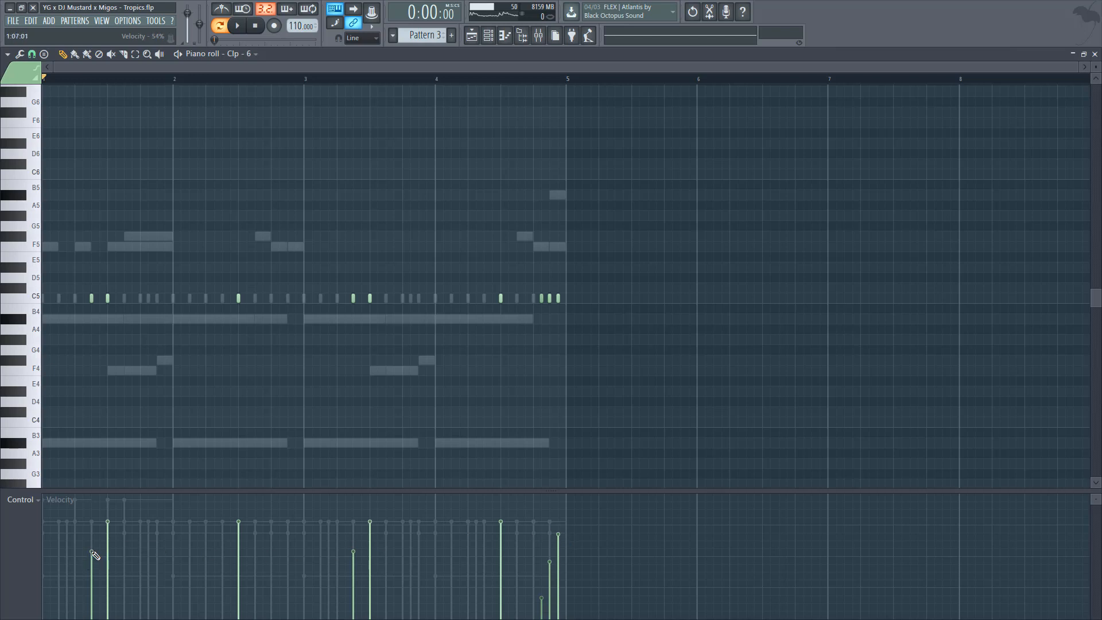
key("space")
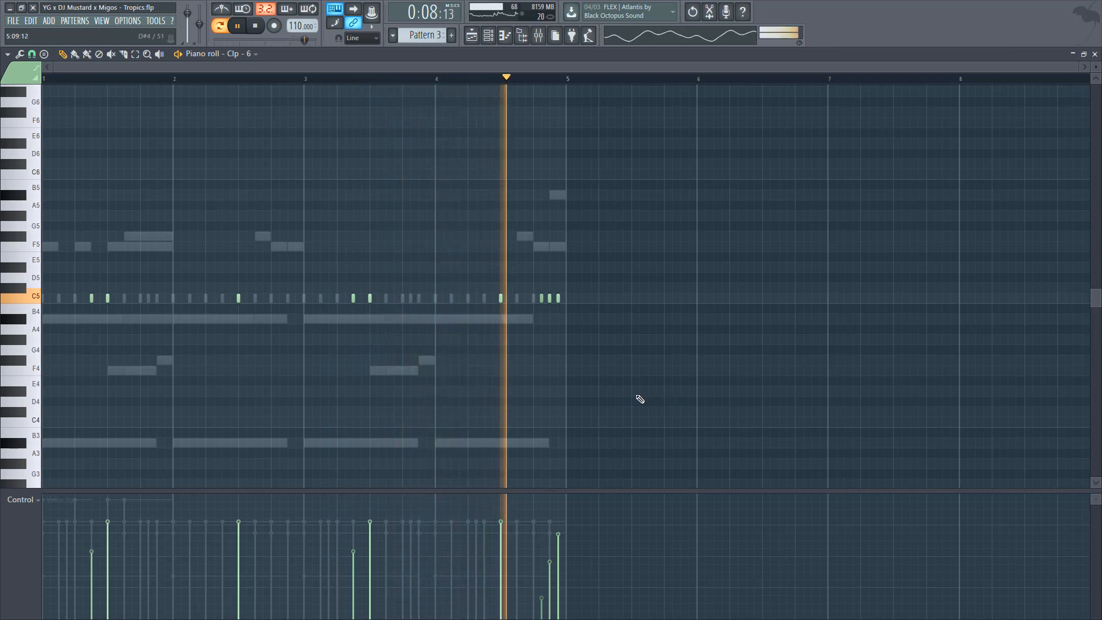
key("space")
key("Escape")
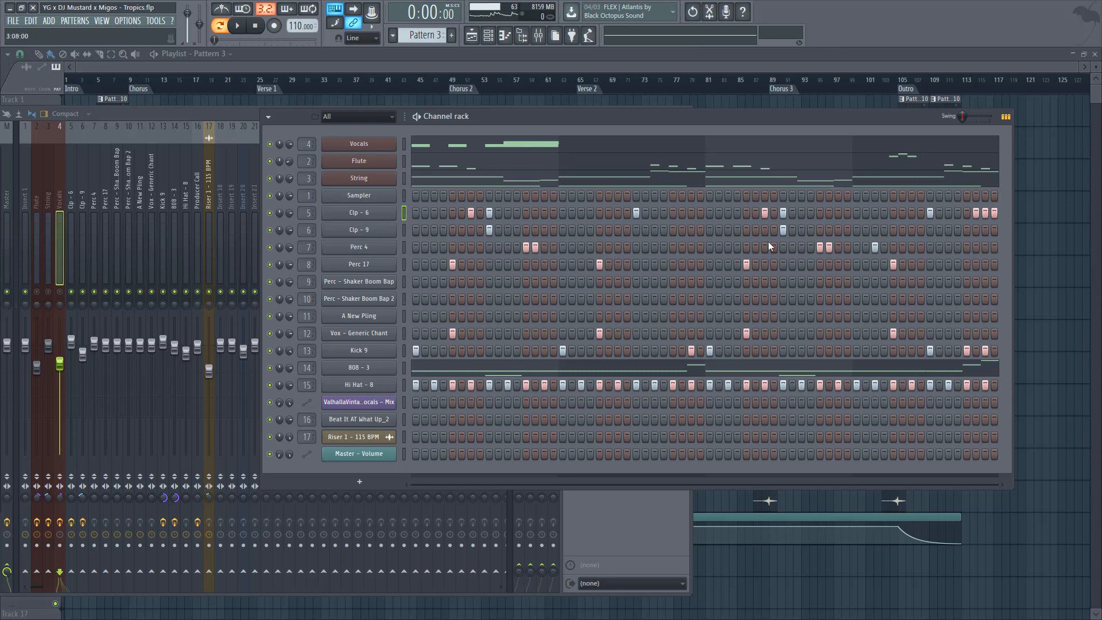
Step: View the Clp - 9 sample settings, then play Pattern 3 to hear the layered clap and stop
left_click(358, 229)
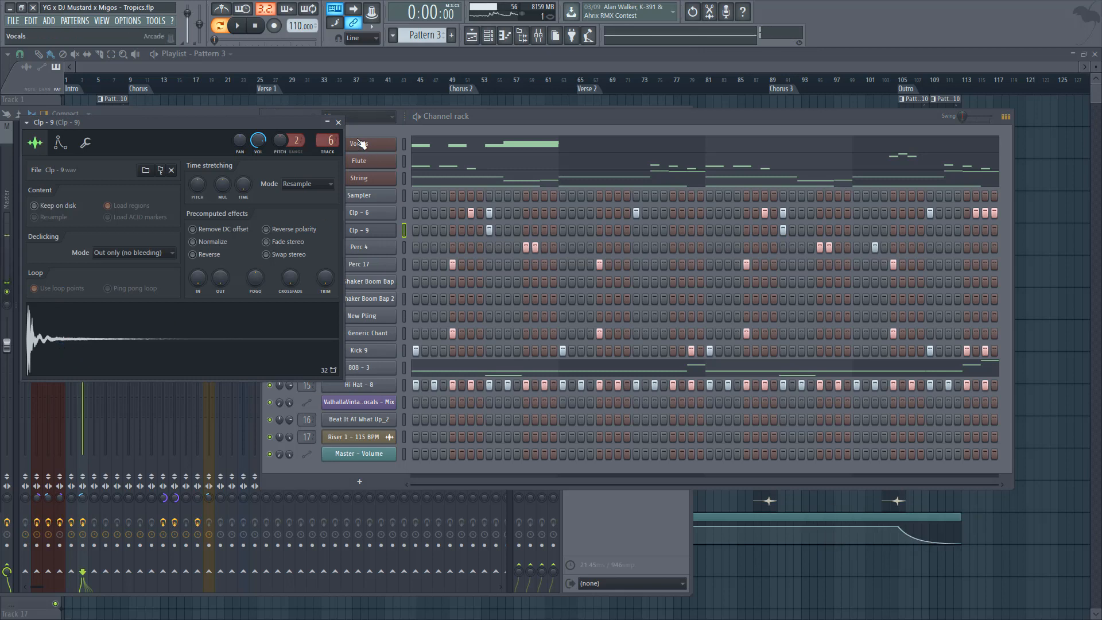
left_click(339, 122)
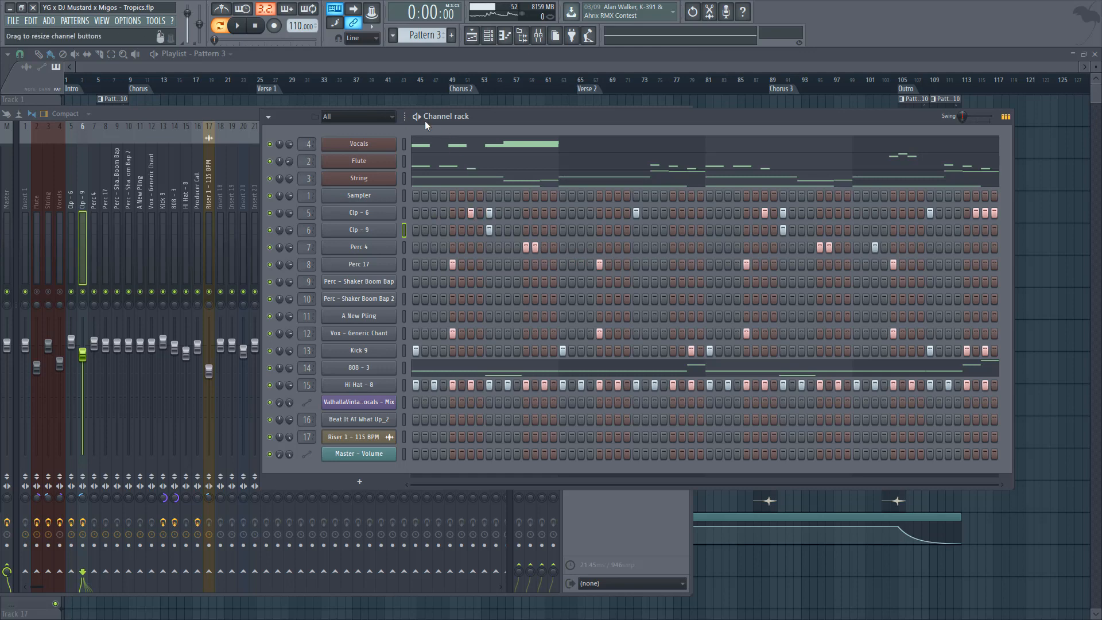
key("space")
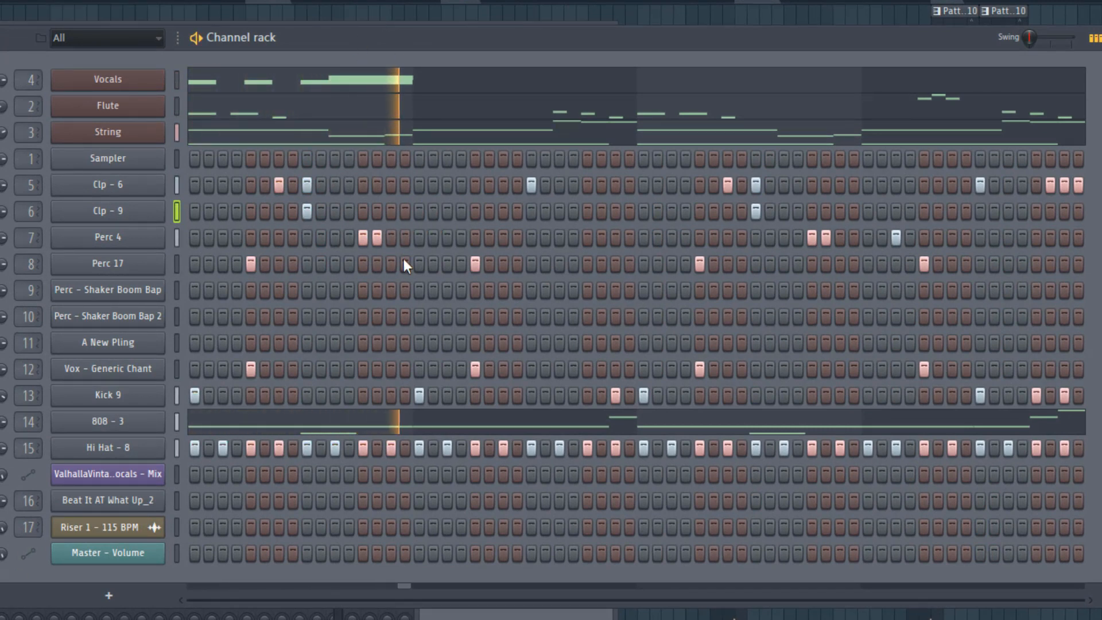
key("space")
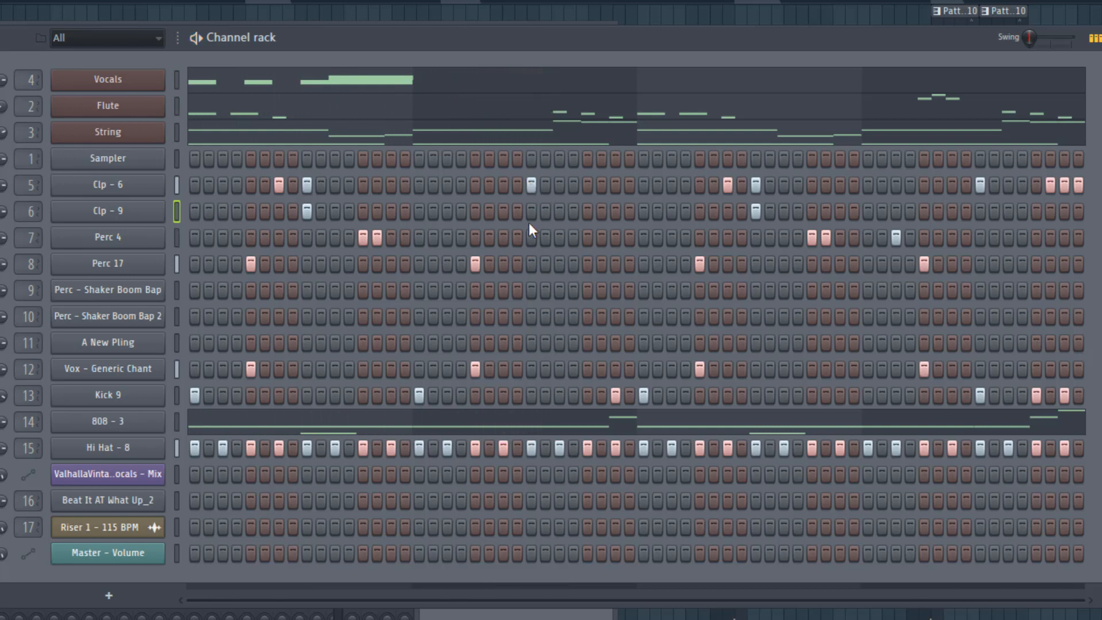
Step: Inspect the Perc 4 and Perc 17 samples one after the other, closing each sampler window
left_click(123, 240)
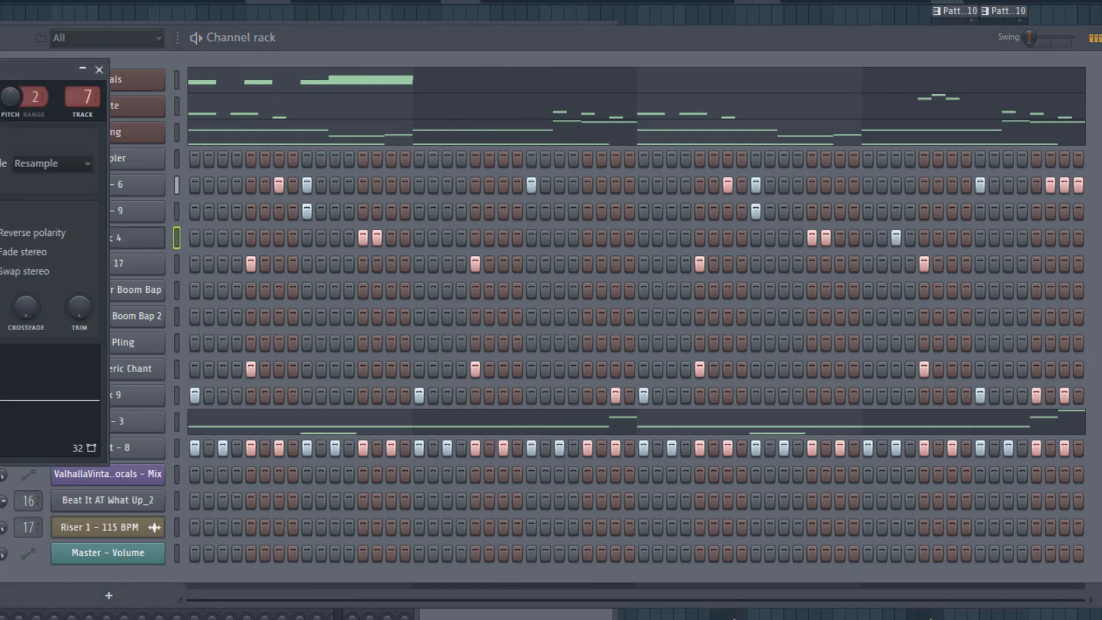
left_click(98, 70)
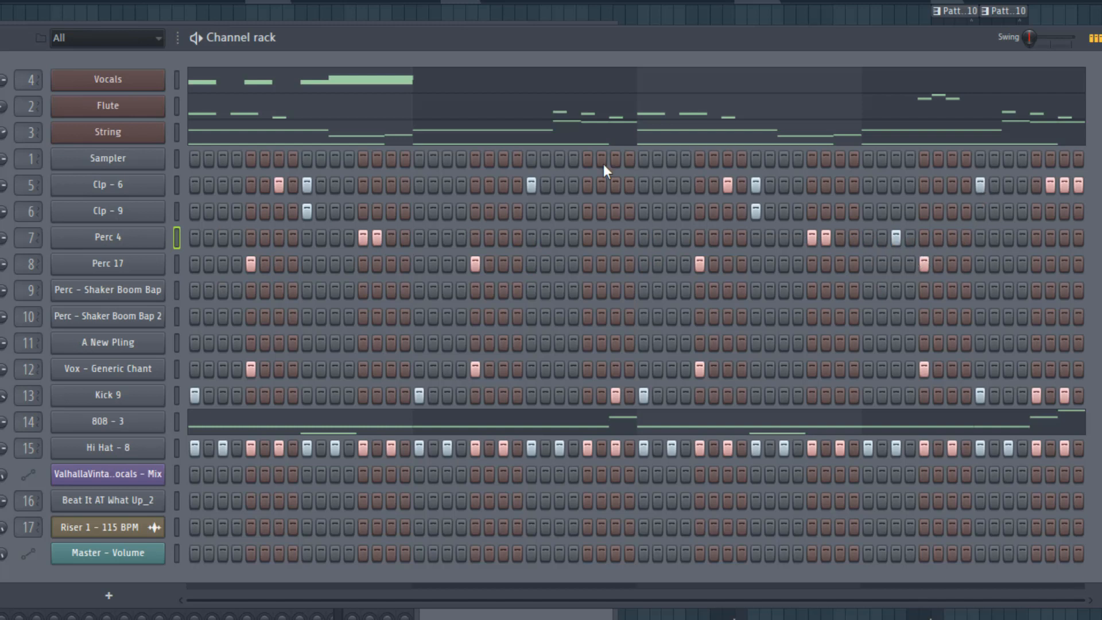
left_click(138, 264)
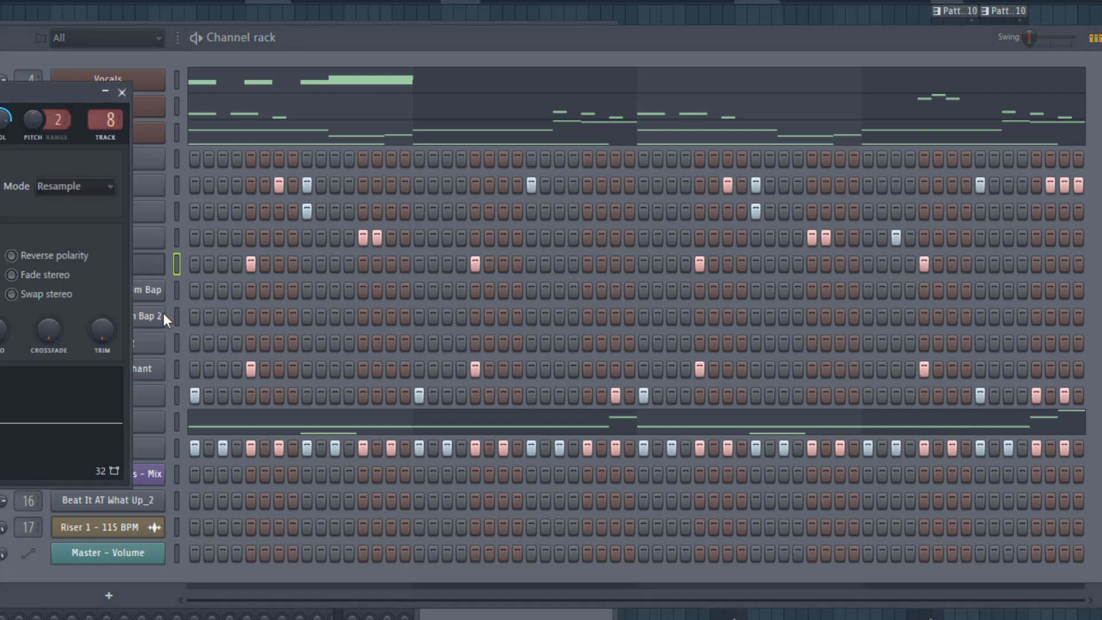
left_click(122, 92)
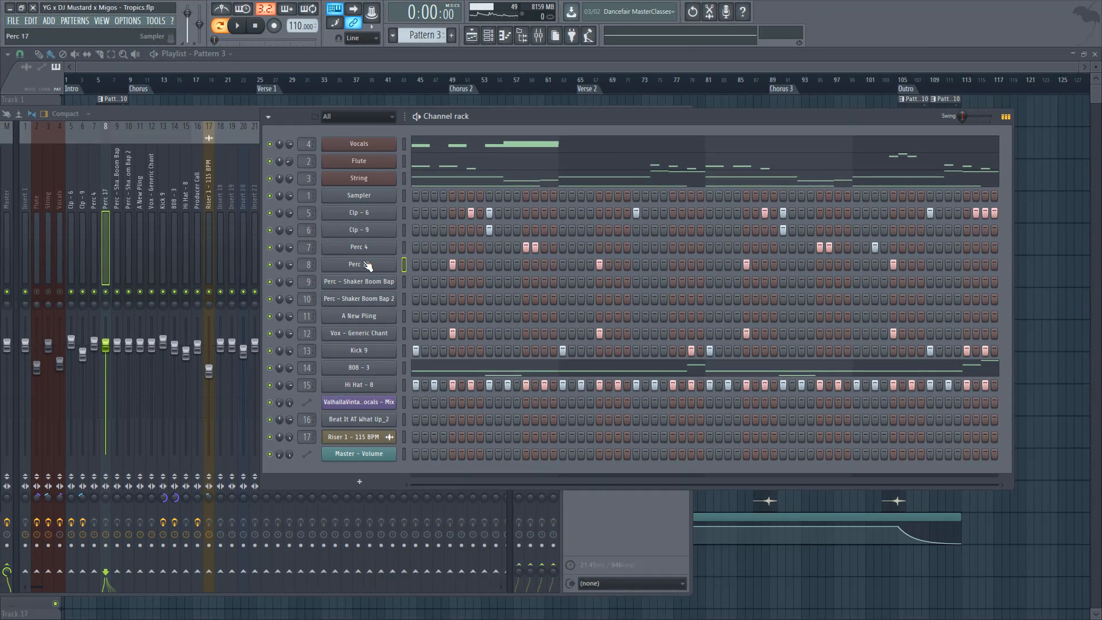
left_click(367, 265)
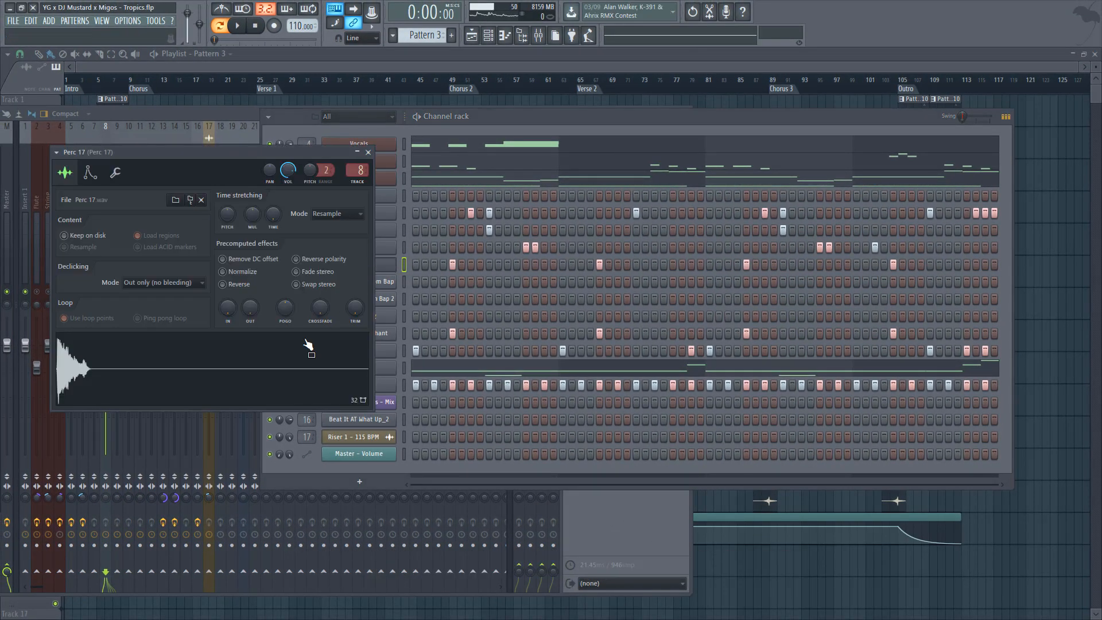
left_click(368, 152)
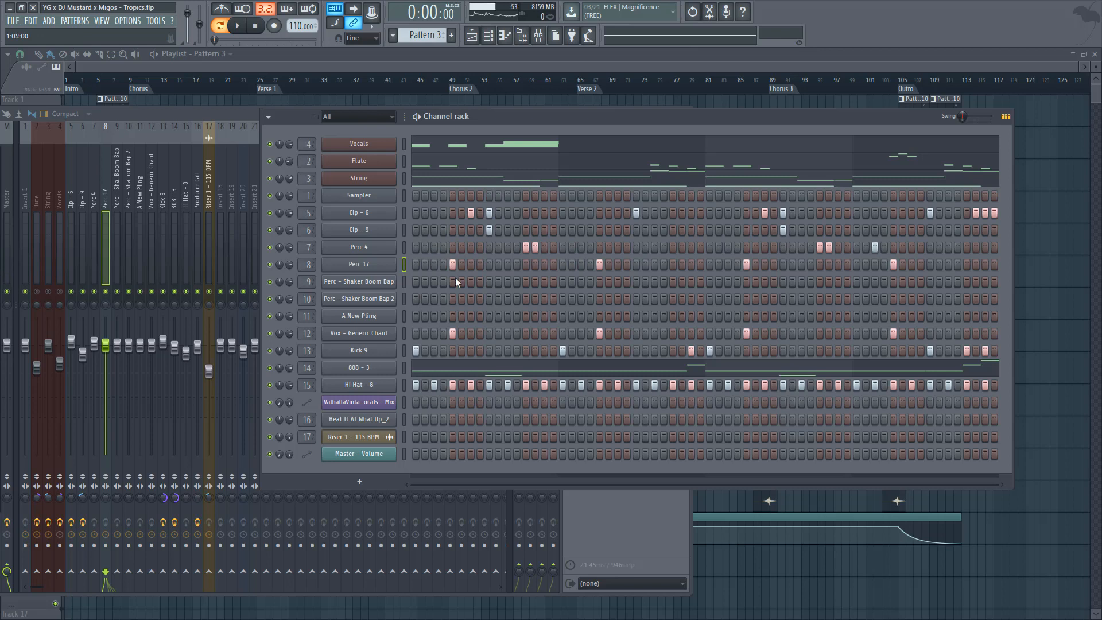
Step: Play Pattern 3 to hear the percussion in context, then inspect the Perc - Shaker Boom Bap sample and close it
key("space")
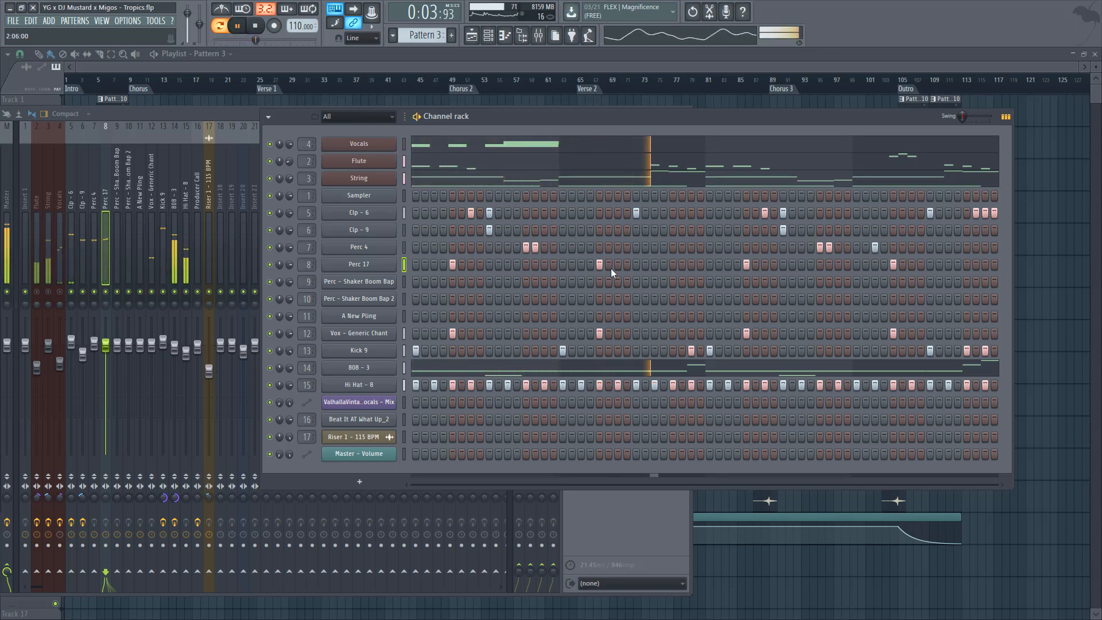
key("space")
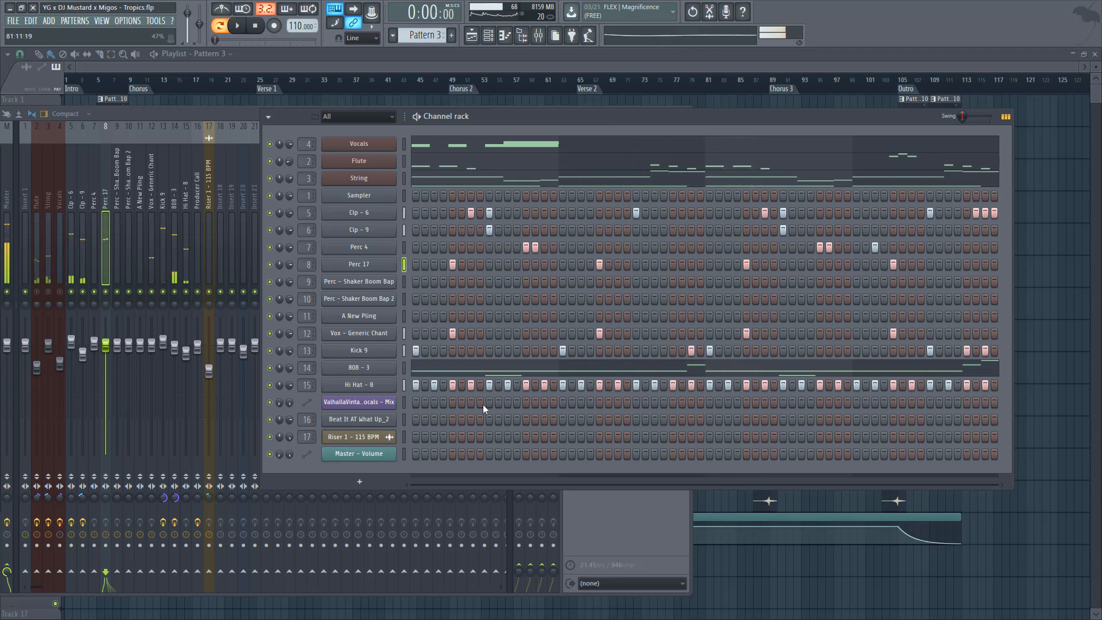
key("space")
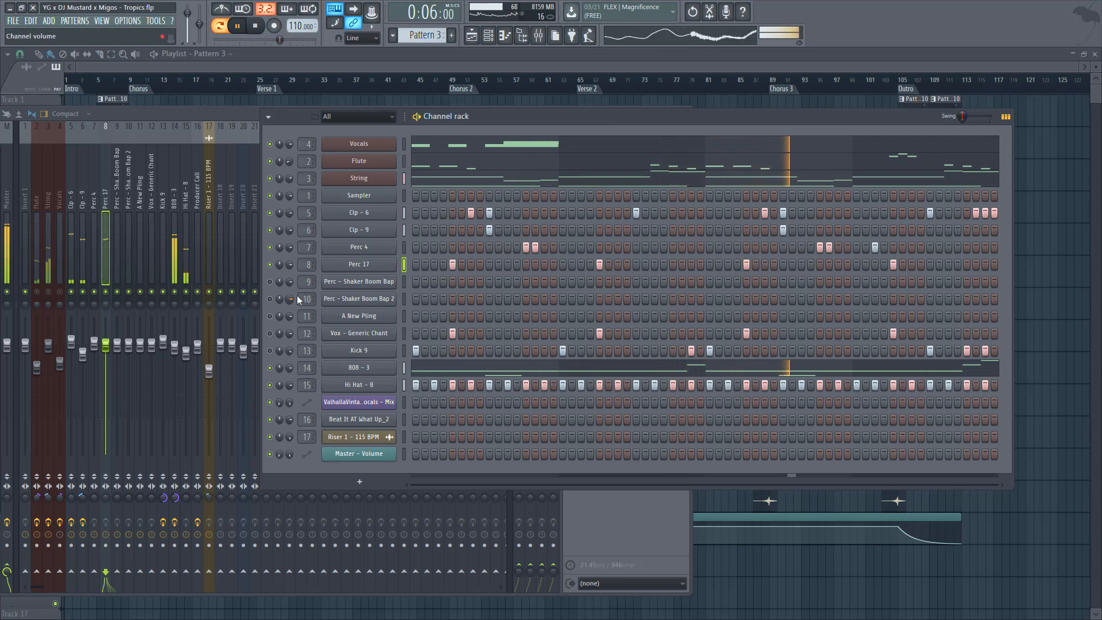
left_click(390, 282)
key("space")
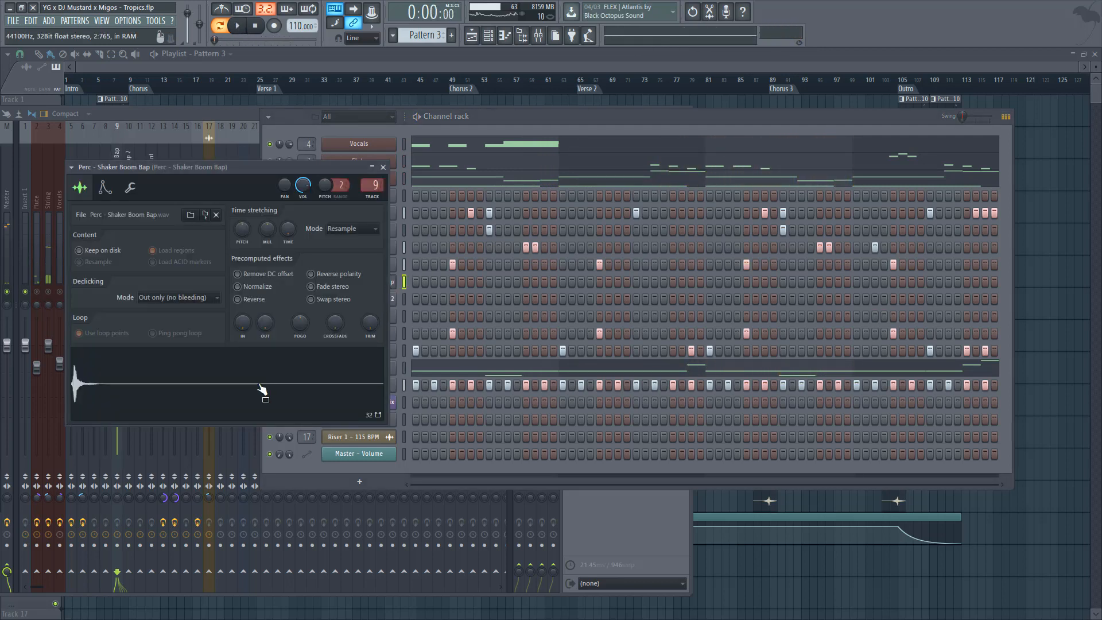
left_click(384, 168)
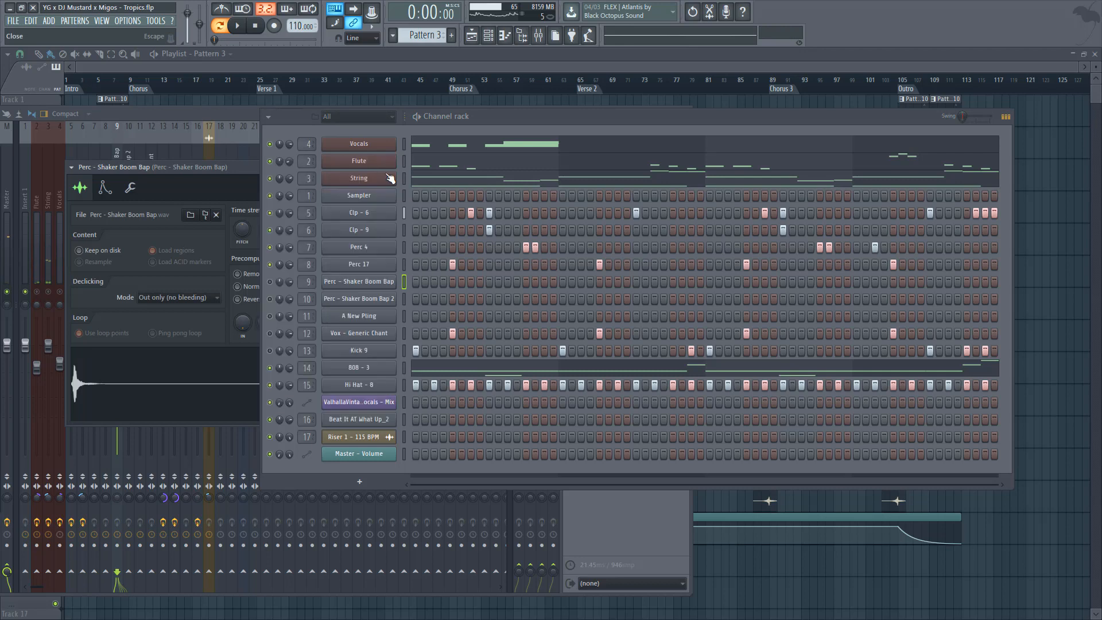
Step: Select the A New Pling channel, then audition and view the Vox - Generic Chant sample
left_click(404, 316)
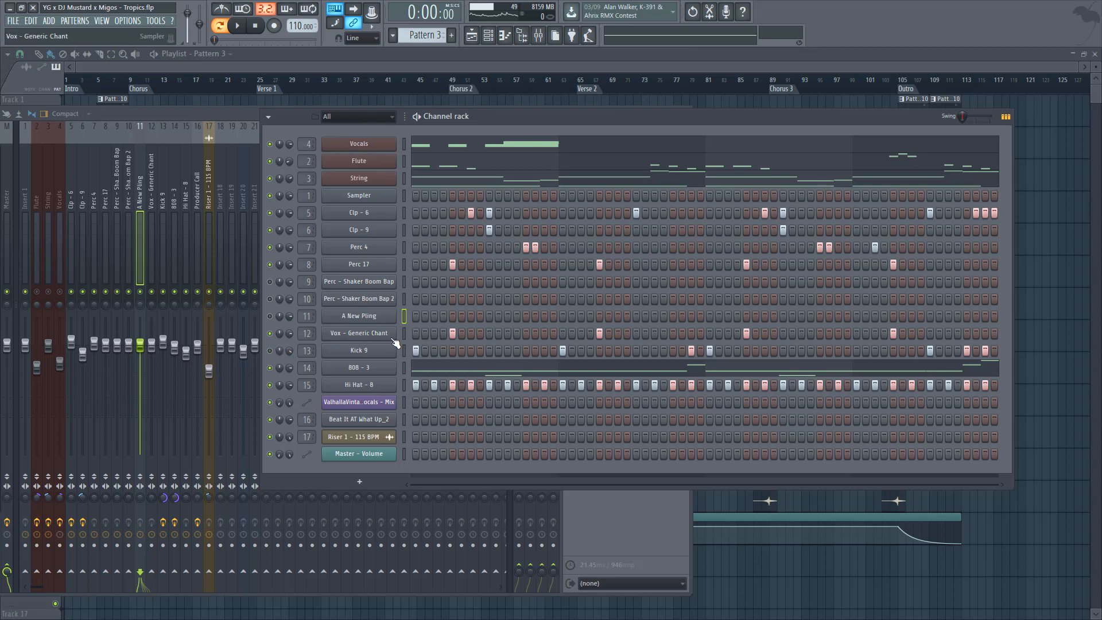
left_click(373, 341)
left_click(434, 216)
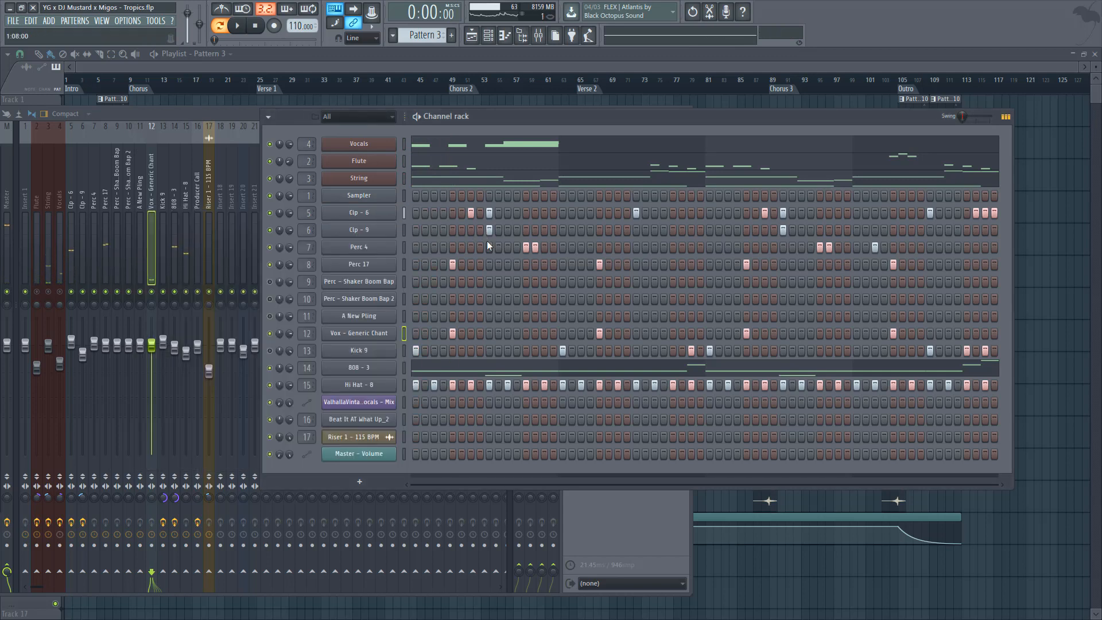
left_click(359, 333)
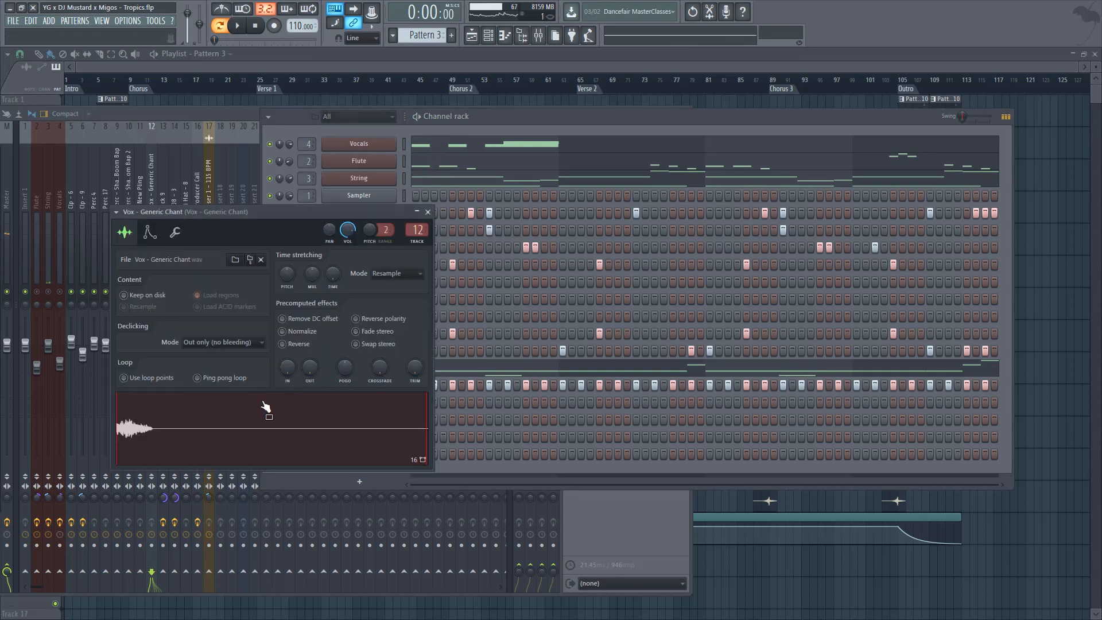
left_click(427, 212)
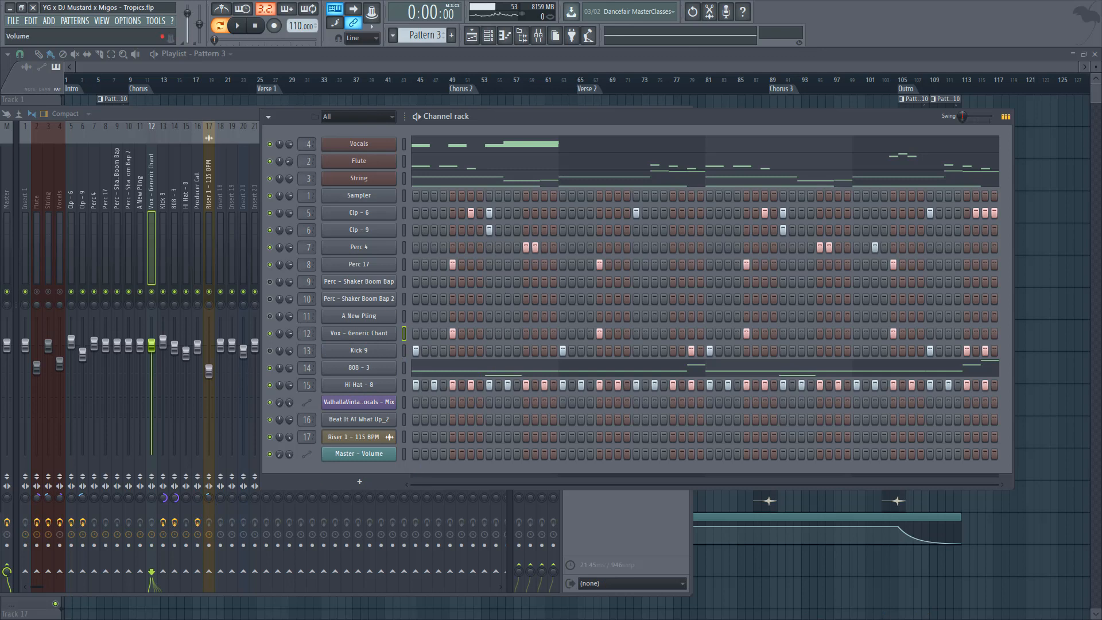
Step: Play Pattern 3 to hear the chant in context, stop, and inspect the Kick 9 sample
key("space")
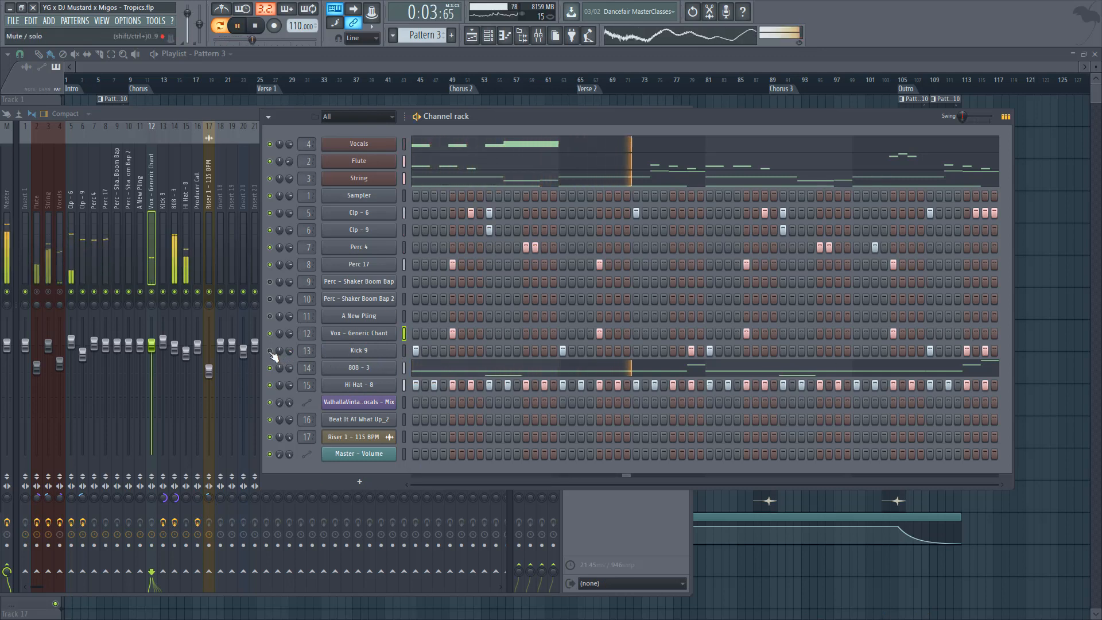
key("space")
left_click(358, 350)
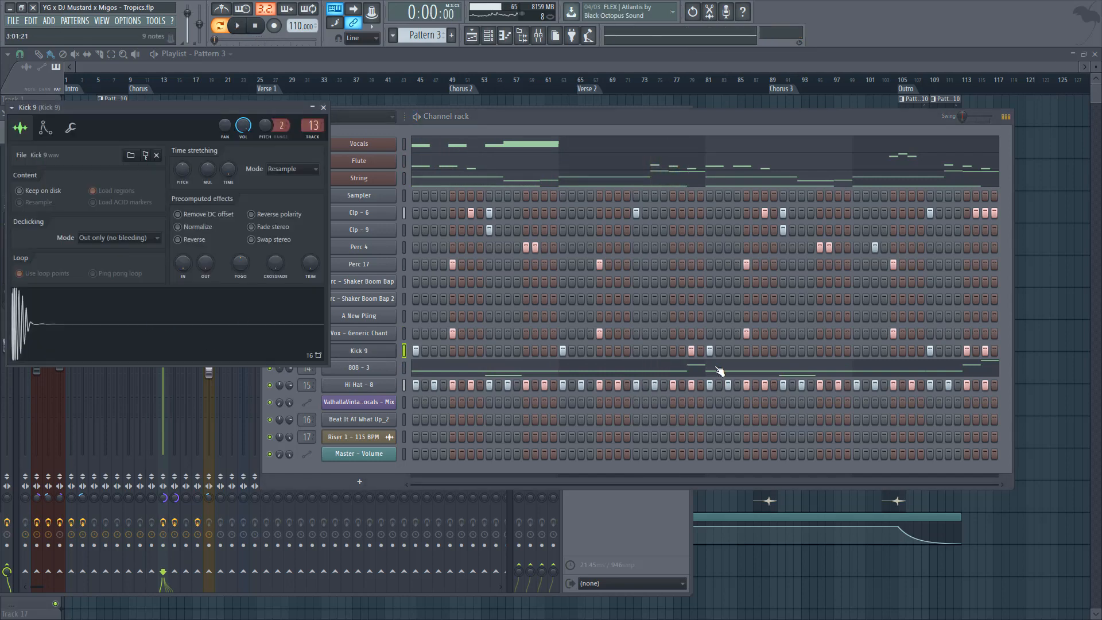
left_click(384, 355)
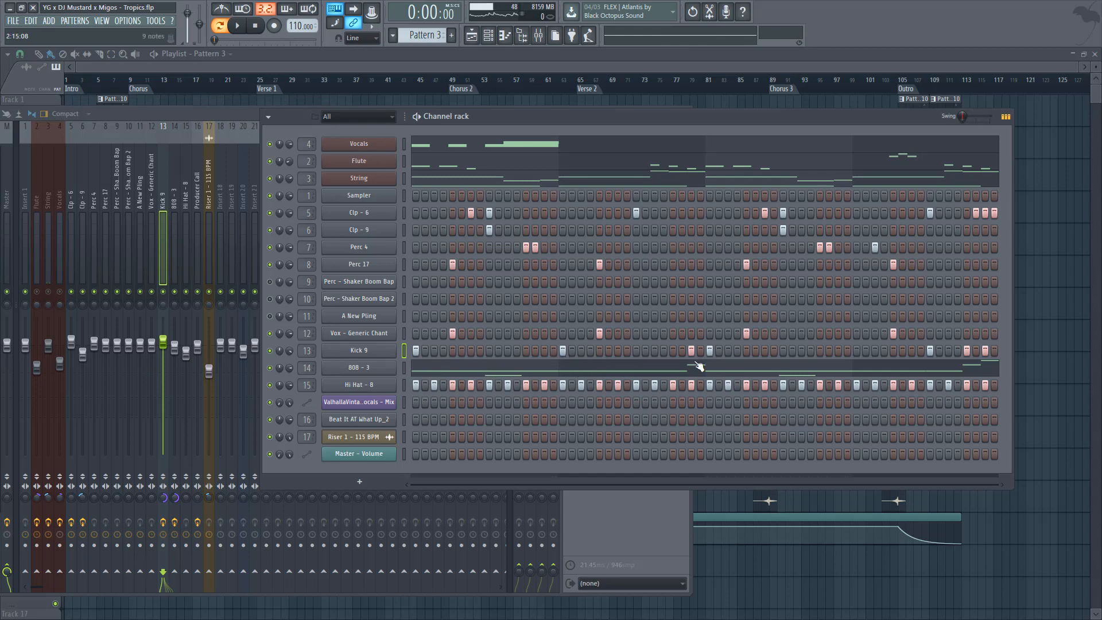
Step: Compare the 808 - 3 piano roll notes with the Kick 9 steps, returning to the channel rack each time
left_click(968, 368)
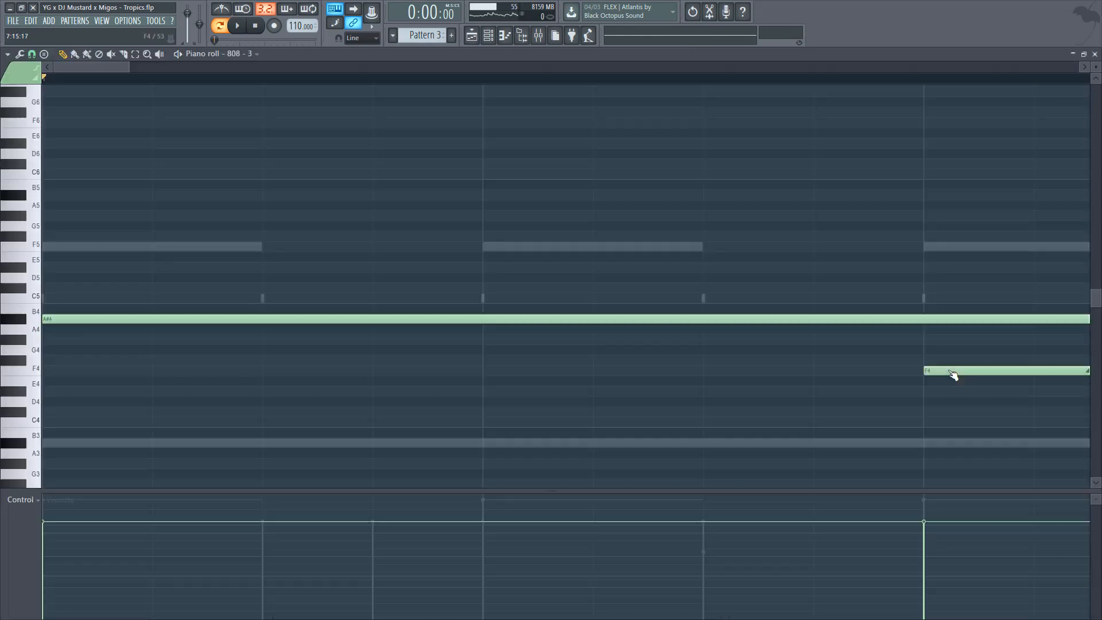
scroll(954, 376, "down", 5)
key("Escape")
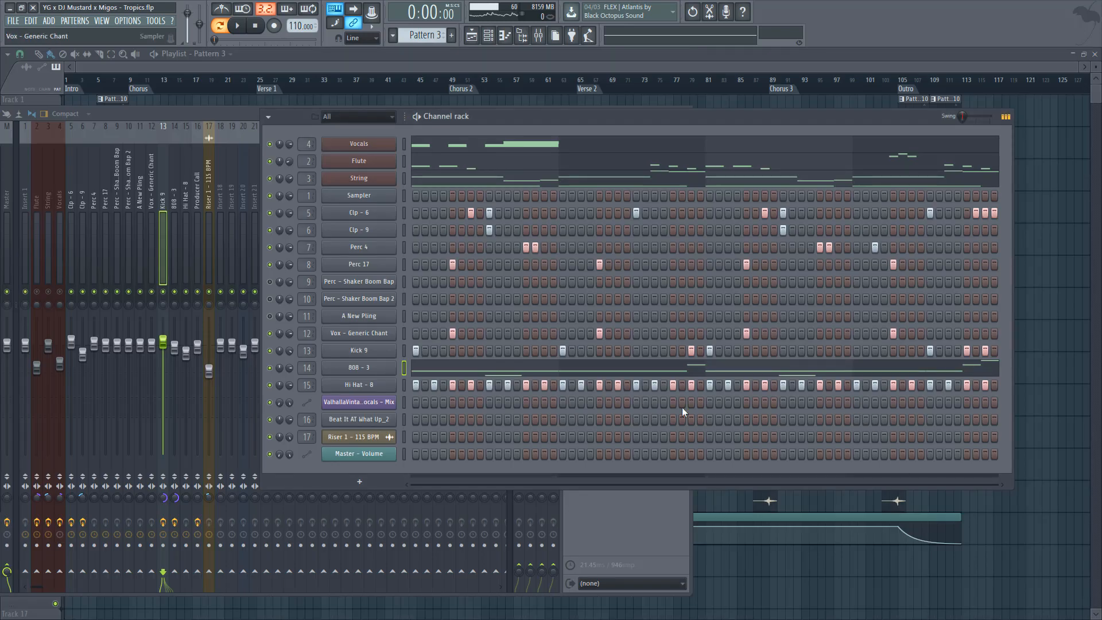
left_click(788, 369)
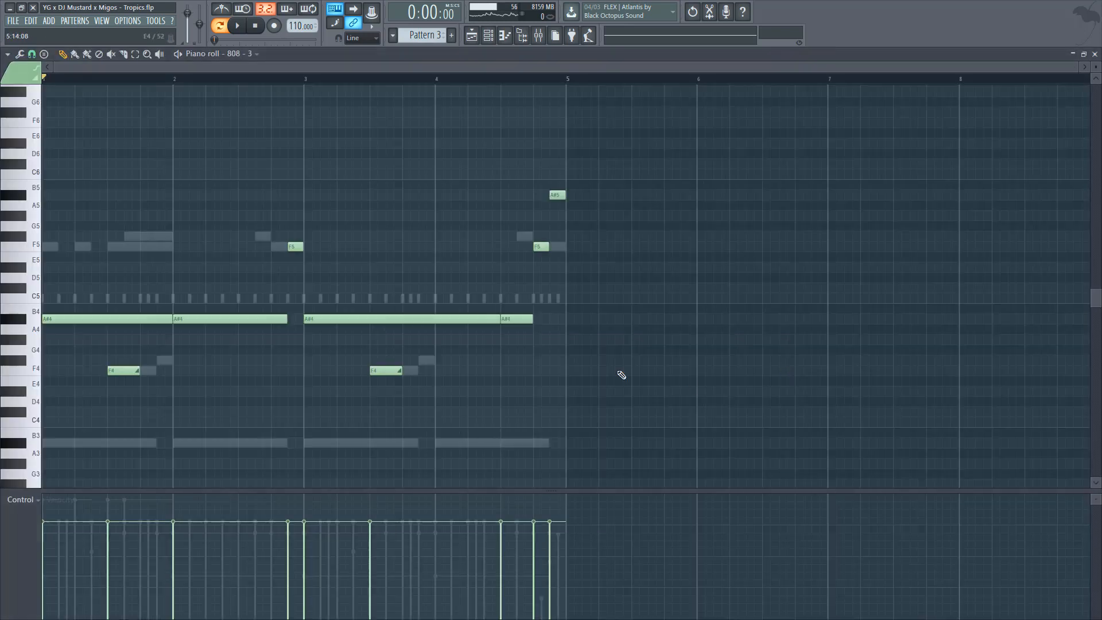
key("Escape")
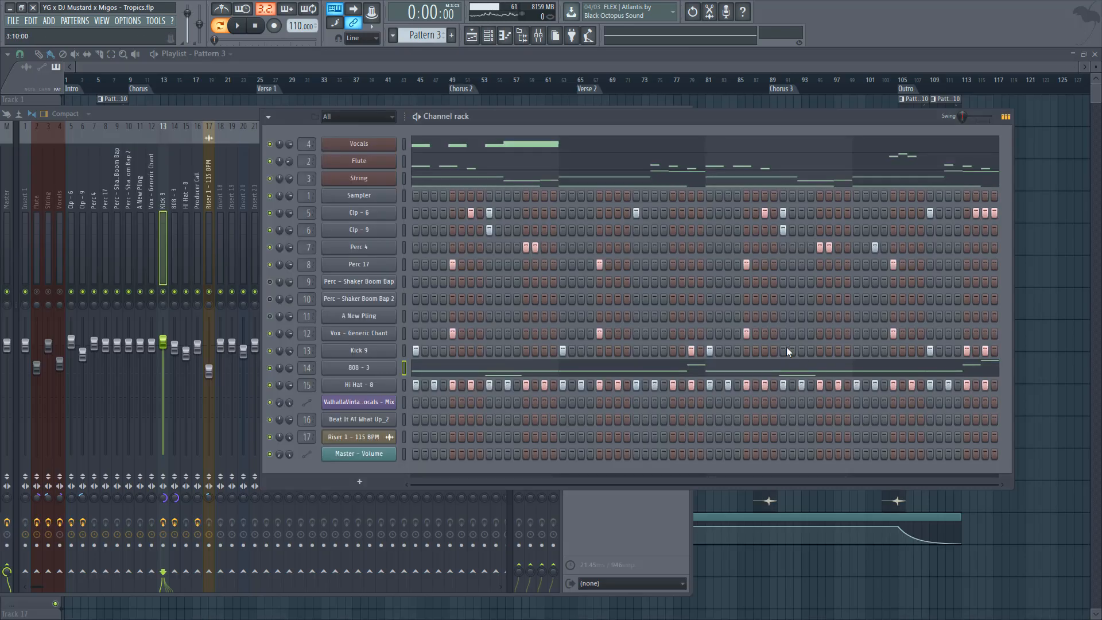
left_click(781, 374)
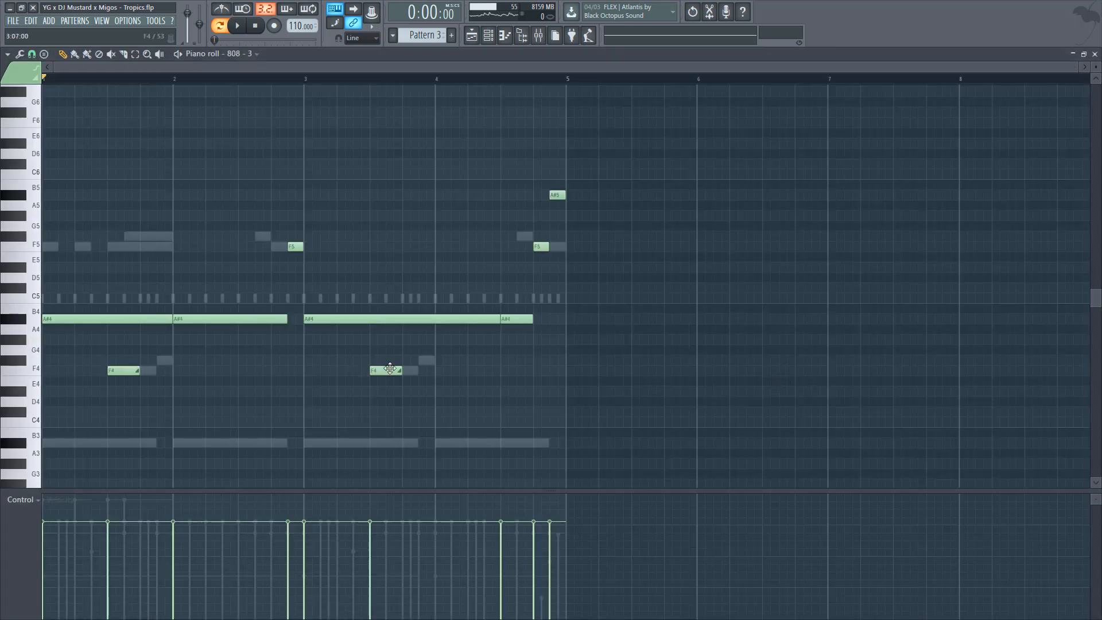
key("Escape")
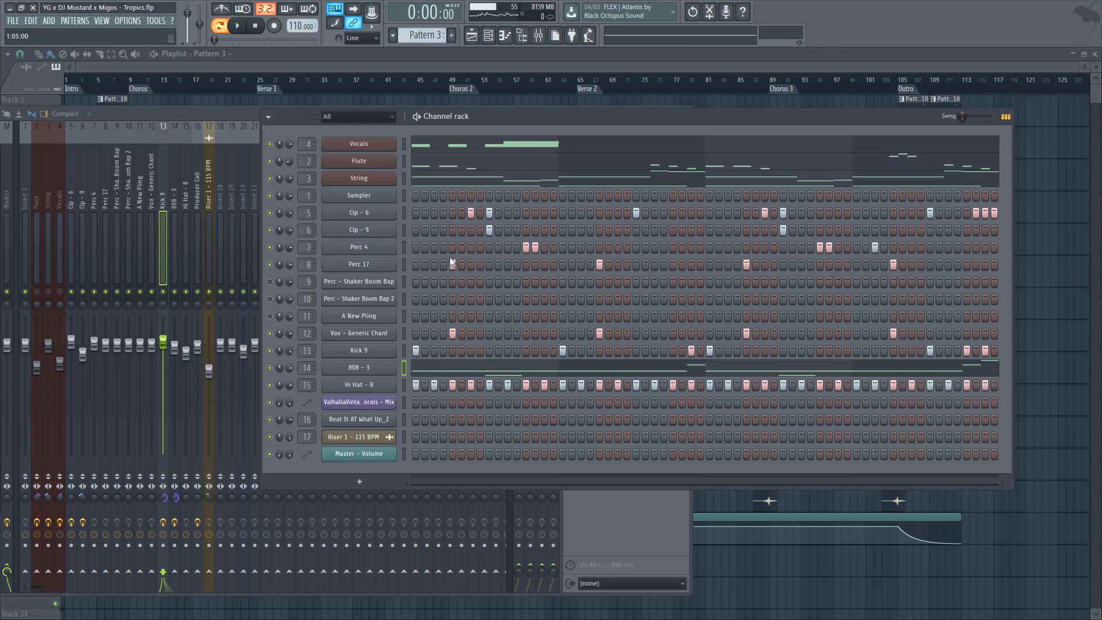
Step: Play Pattern 3 to hear all its parts together, stop, and close the channel rack
key("space")
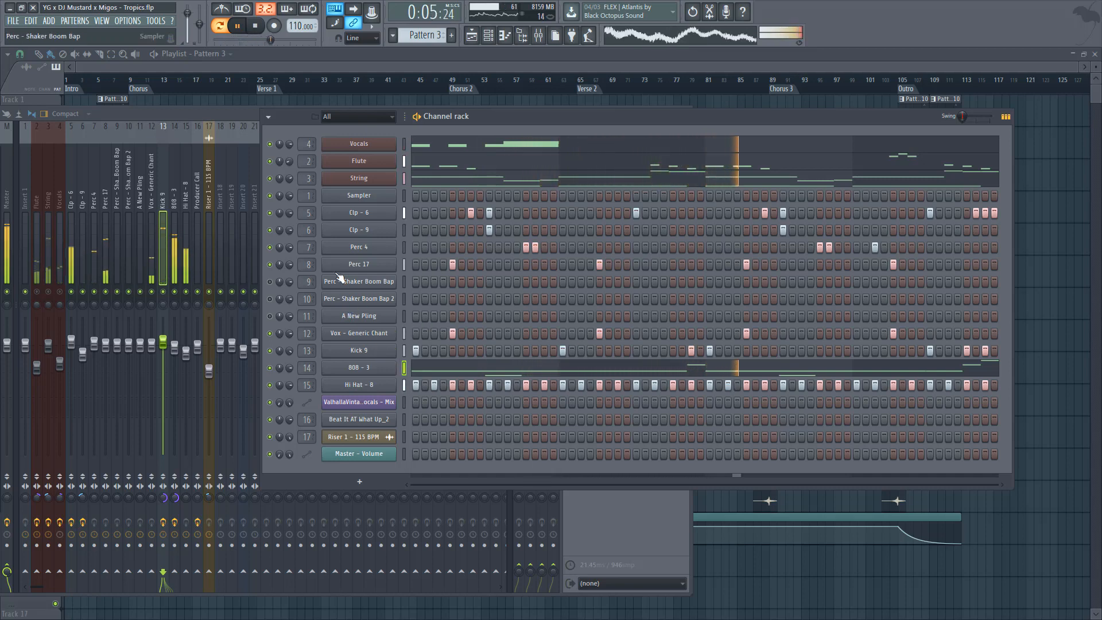
key("space")
key("F6")
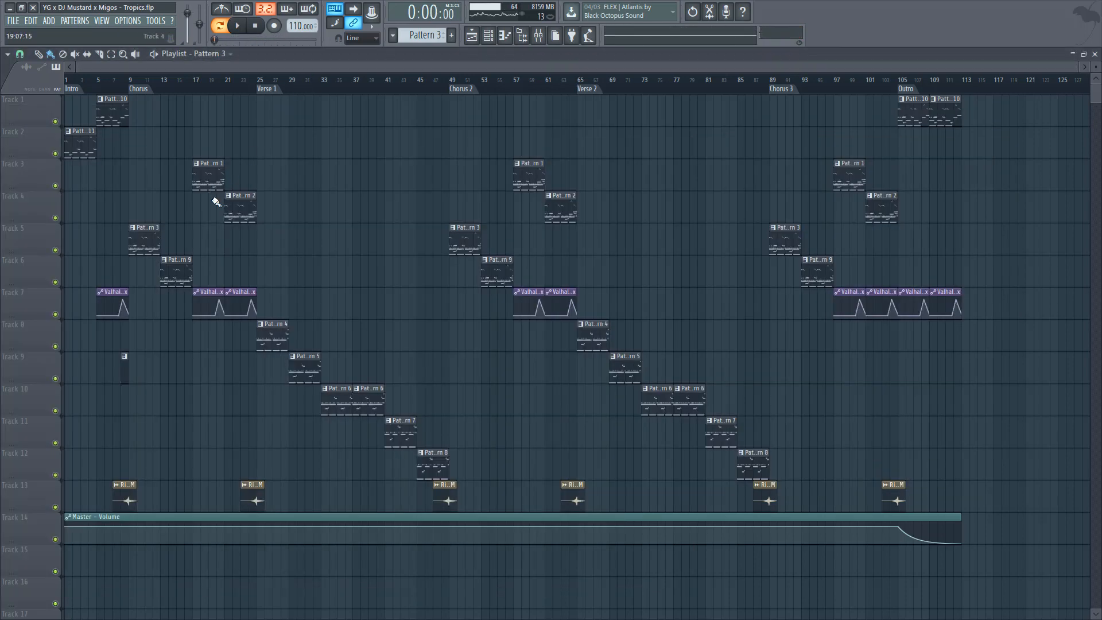
Step: Open the Pattern 9 clip's channels from the playlist and play the pattern briefly
double_click(182, 272)
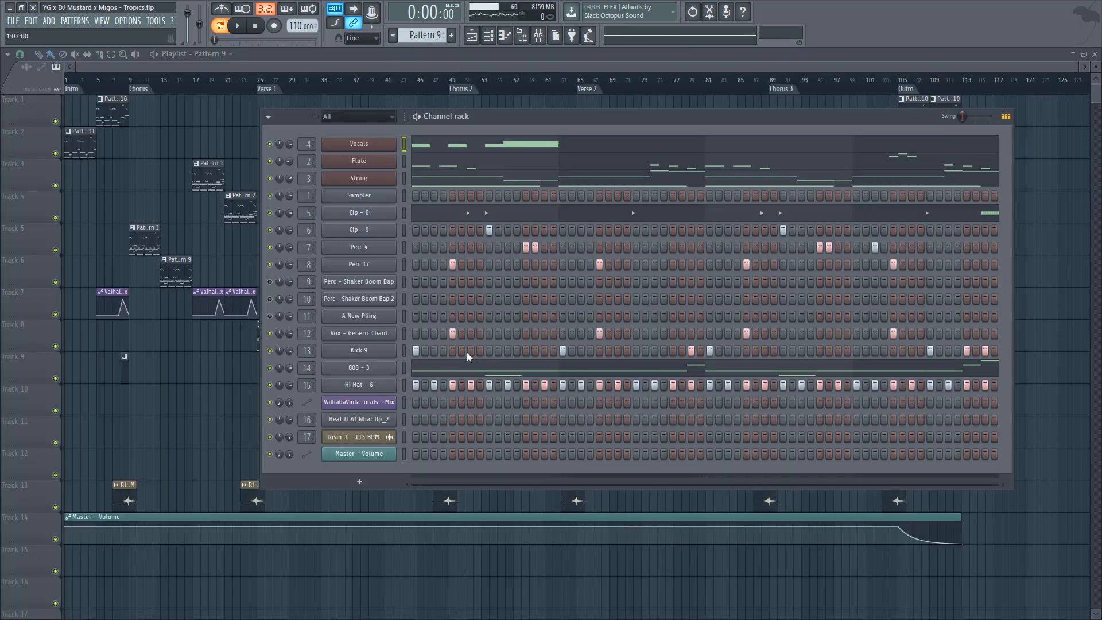
key("space")
key("space")
Step: Open the Clp - 6 piano roll in Pattern 9 and play the clap roll ending bar 4
left_click(976, 212)
left_click(534, 77)
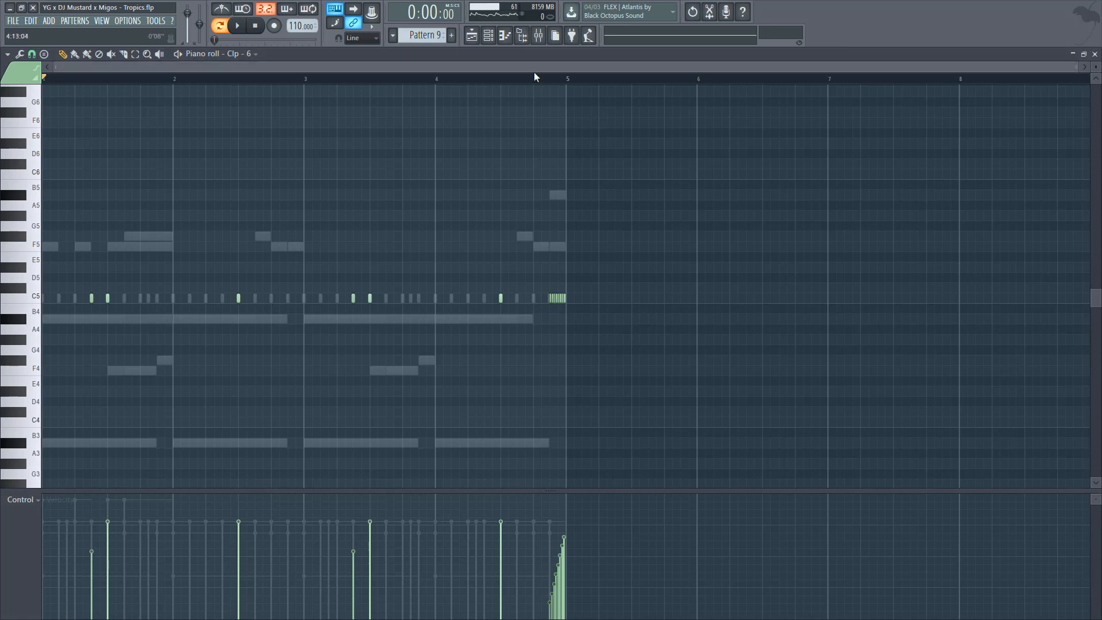
key("space")
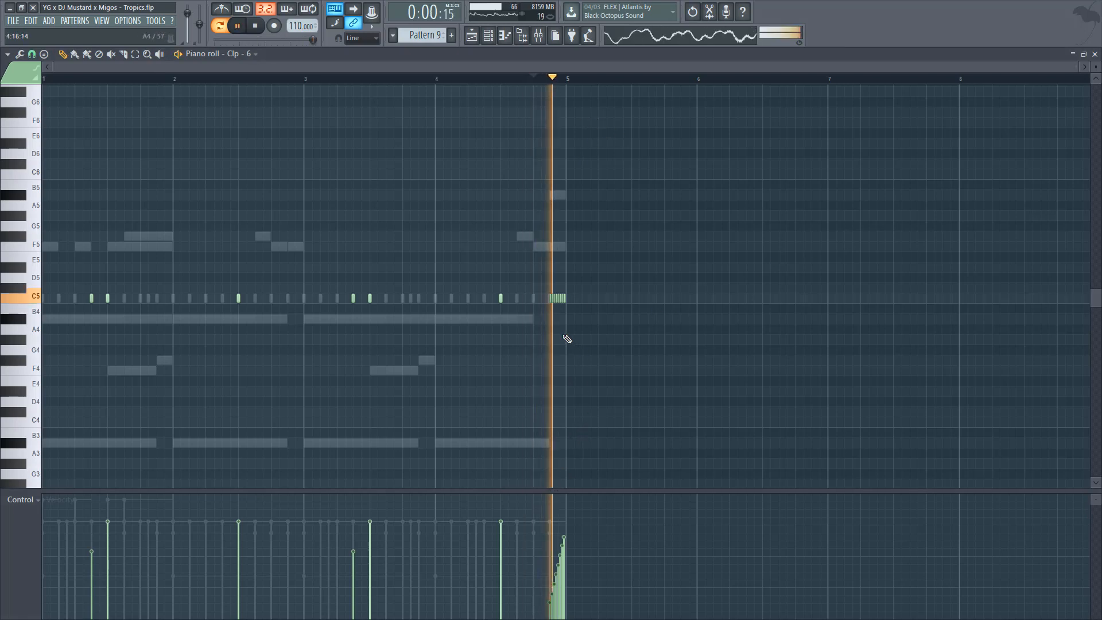
key("space")
scroll(542, 315, "up", 5, "ctrl")
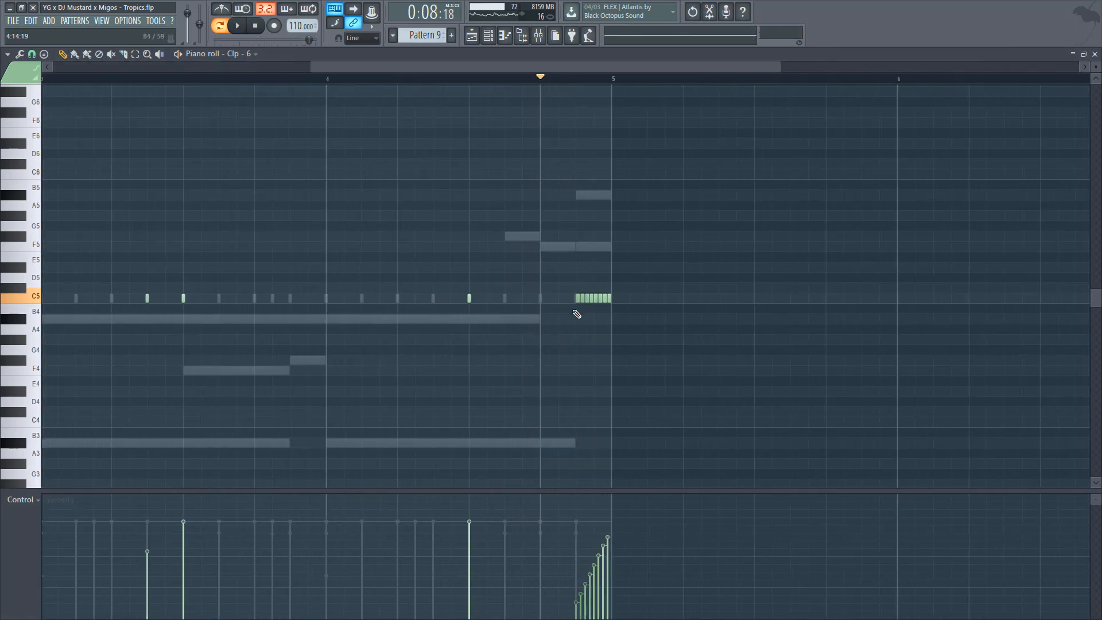
Step: Add an F5 note across the last two steps of bar 4 in Clp - 6 and select it
left_click(581, 246)
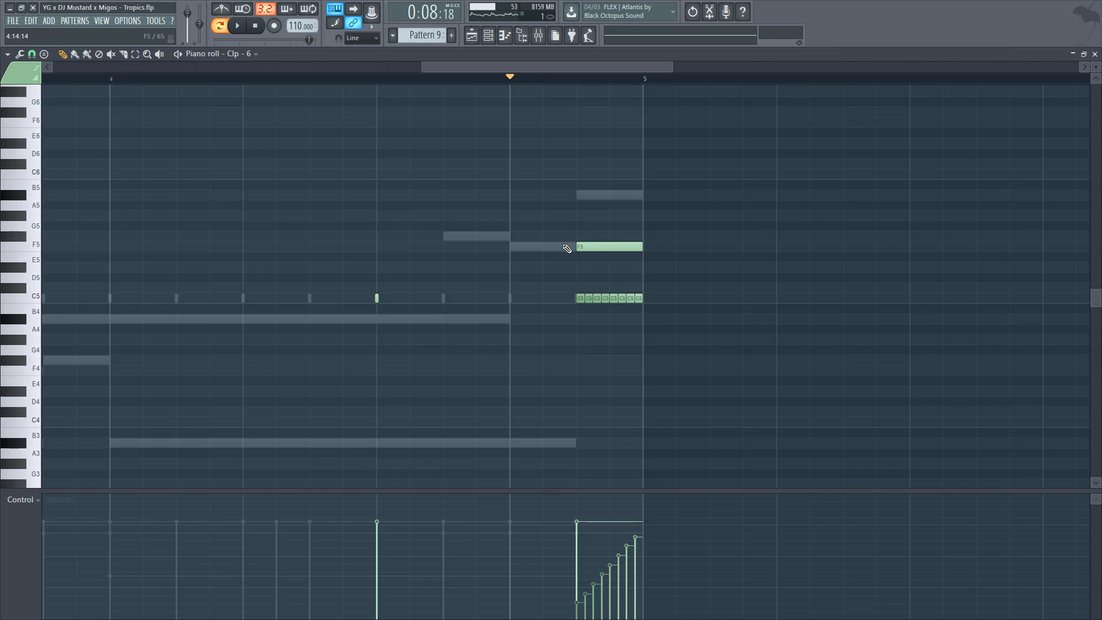
key("shift+e")
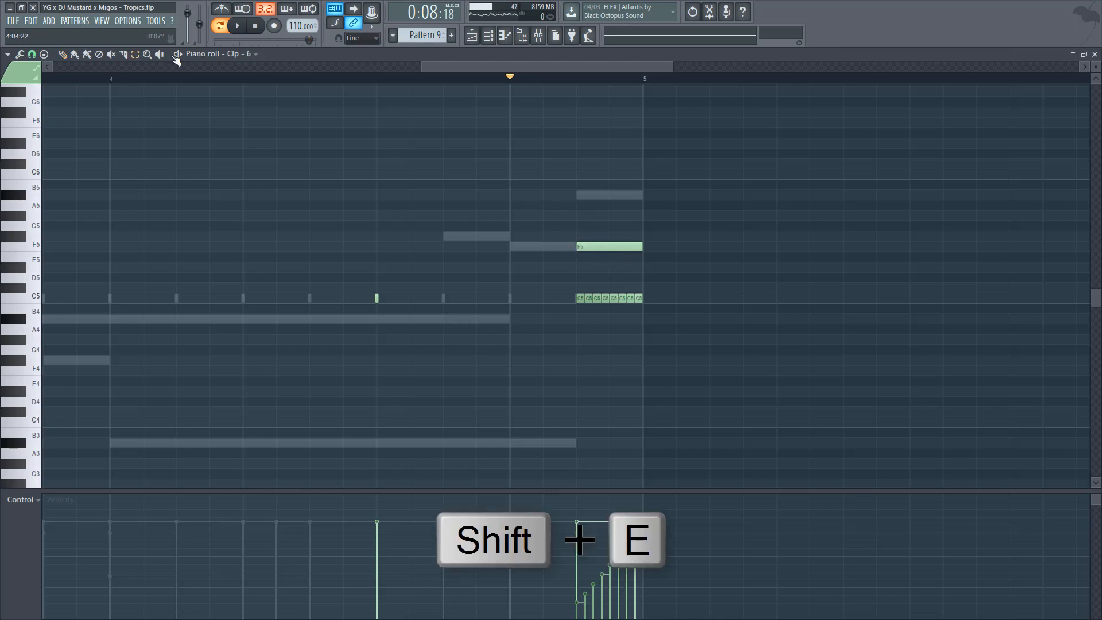
left_click(137, 54)
left_click(609, 246)
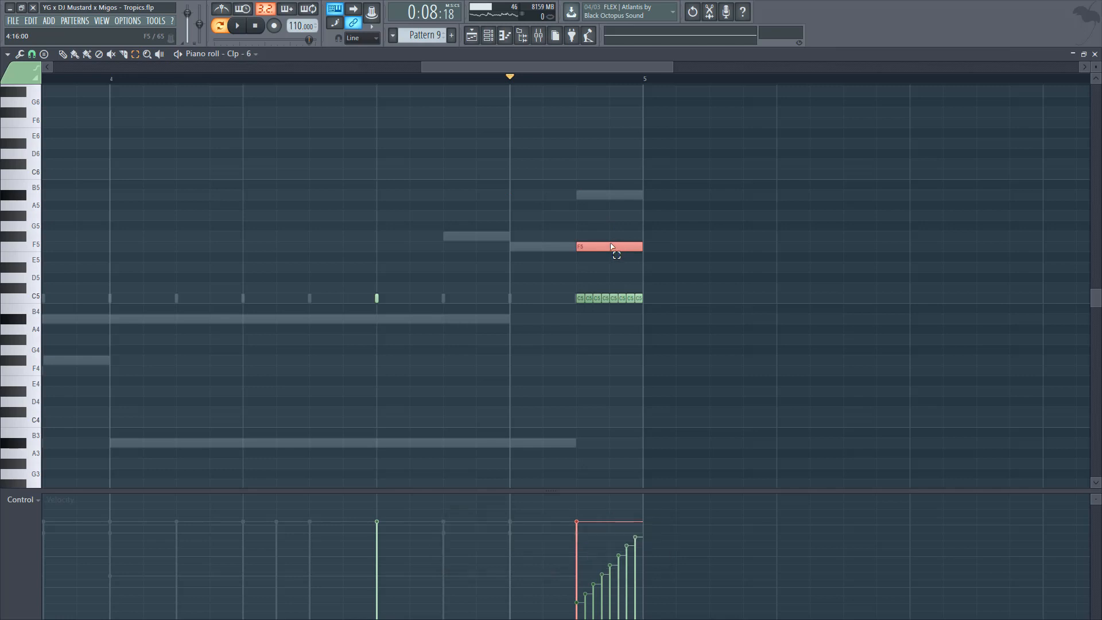
Step: Chop the F5 note with the Default chopper pattern and shape the pieces' velocities into a rising ramp
key("alt+u")
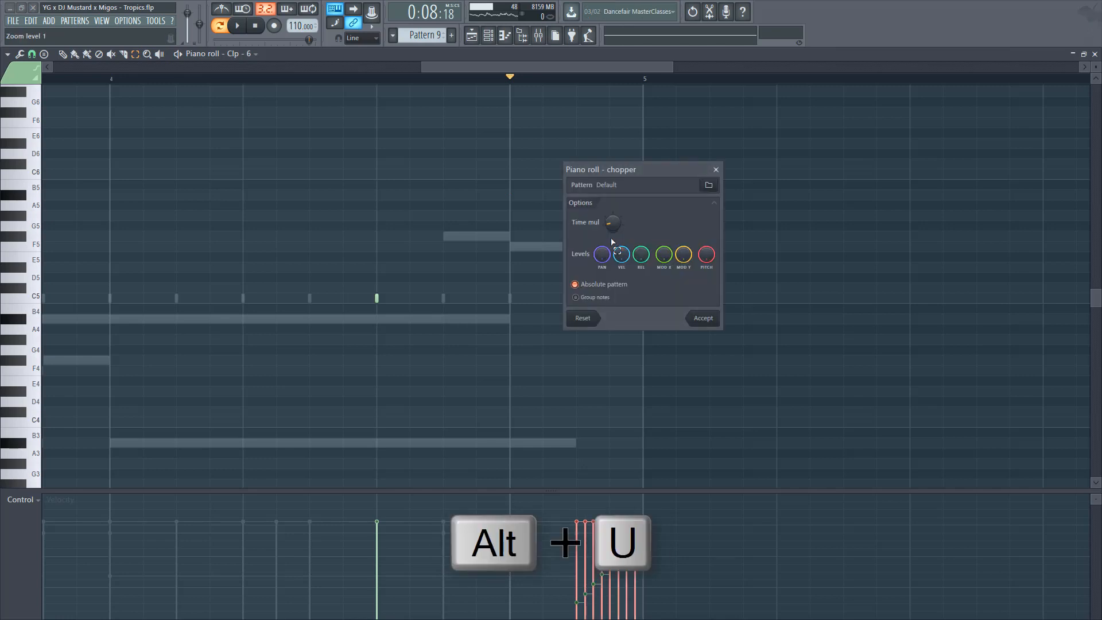
left_click_drag(630, 171, 877, 150)
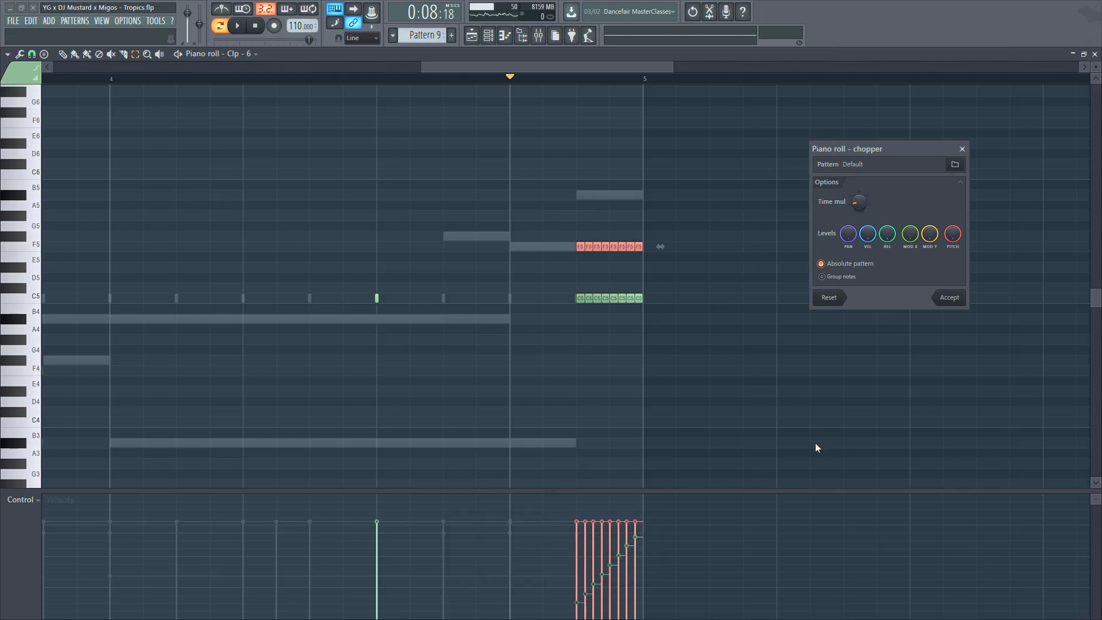
left_click(950, 298)
key("shift+p")
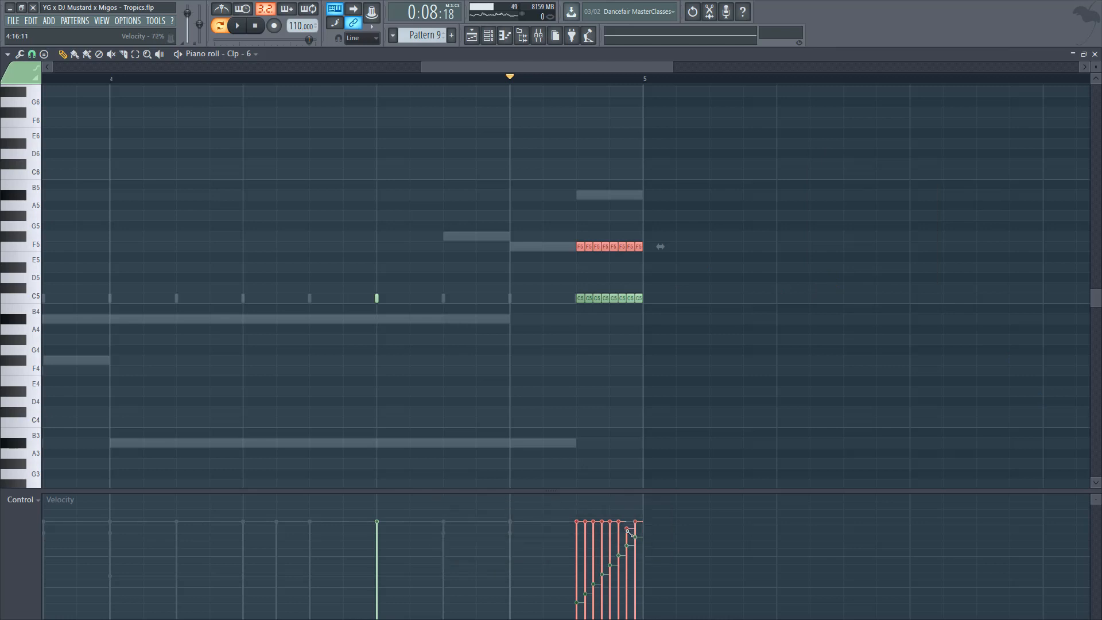
left_click_drag(621, 547, 577, 610)
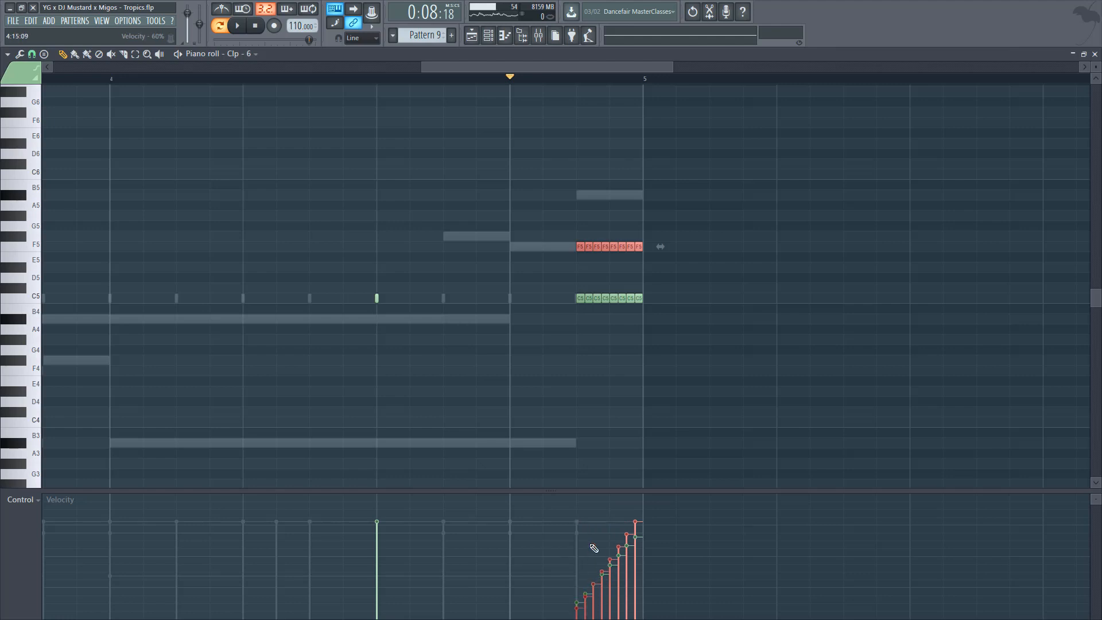
Step: Delete the chopped F5 example notes from Clp - 6 and return to Pattern 9's channel rack
key("Delete")
key("Delete")
key("ctrl+z")
key("F7")
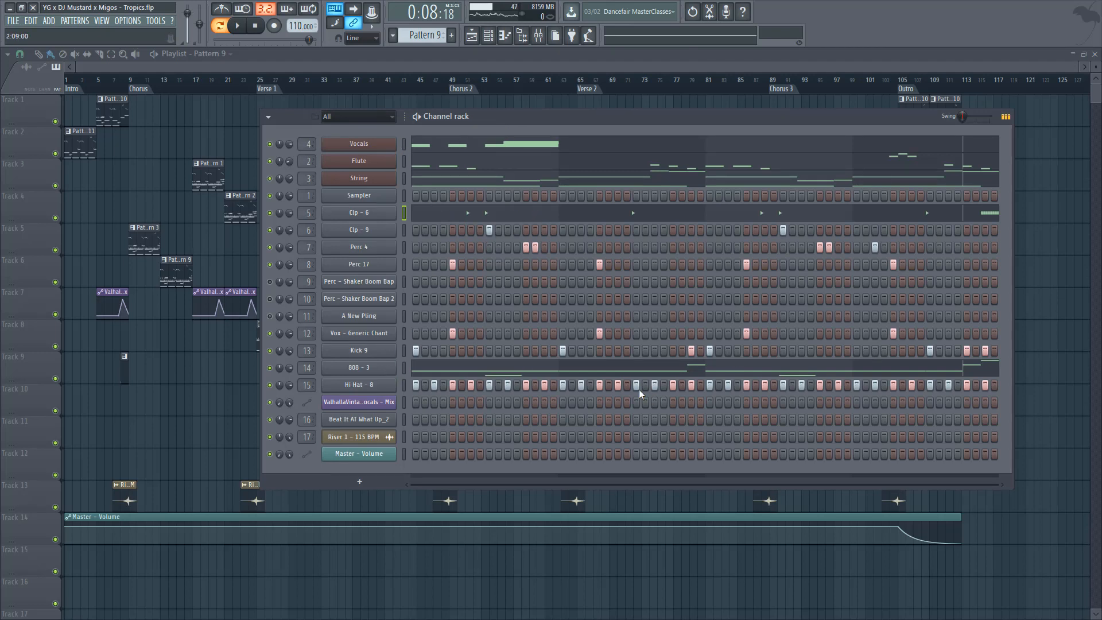
Step: Open Pattern 1's channels and play the arrangement in song mode from bar 17
double_click(212, 178)
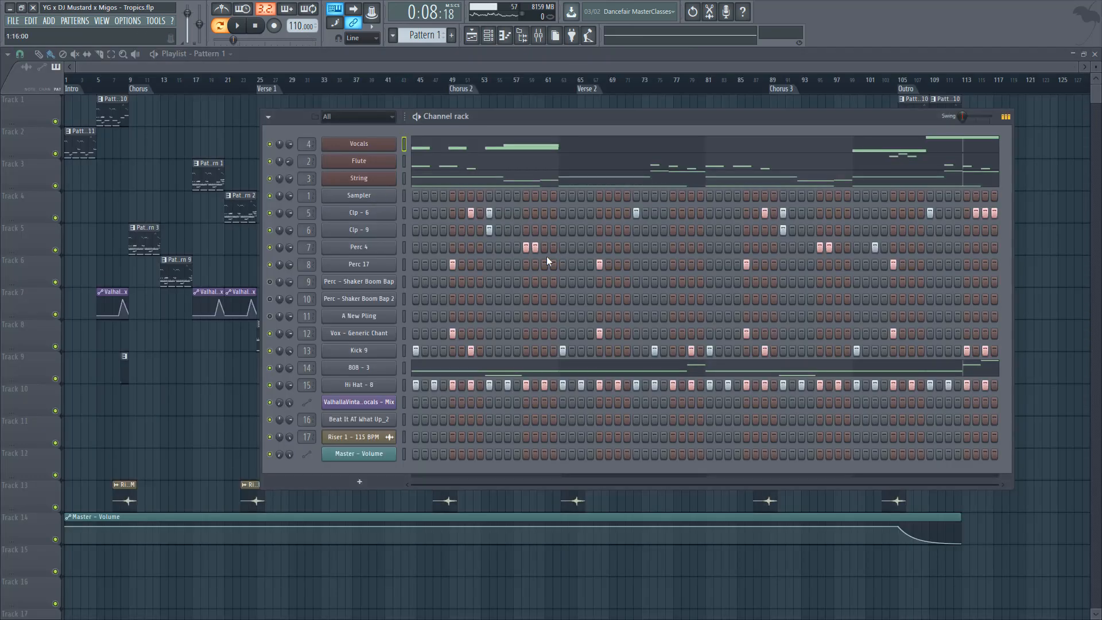
key("space")
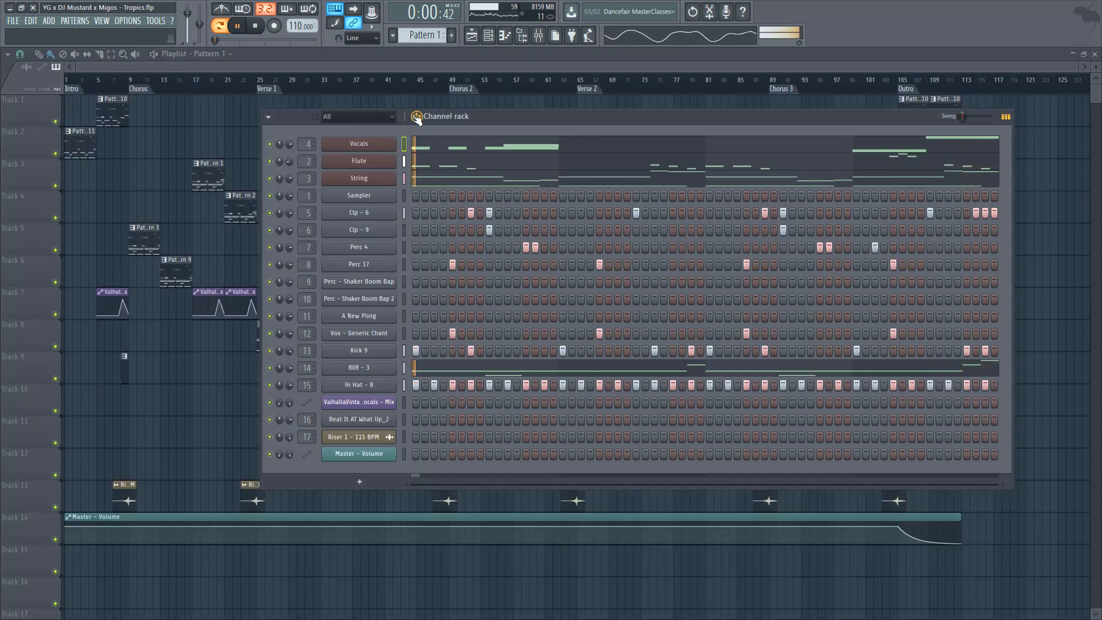
left_click(215, 118)
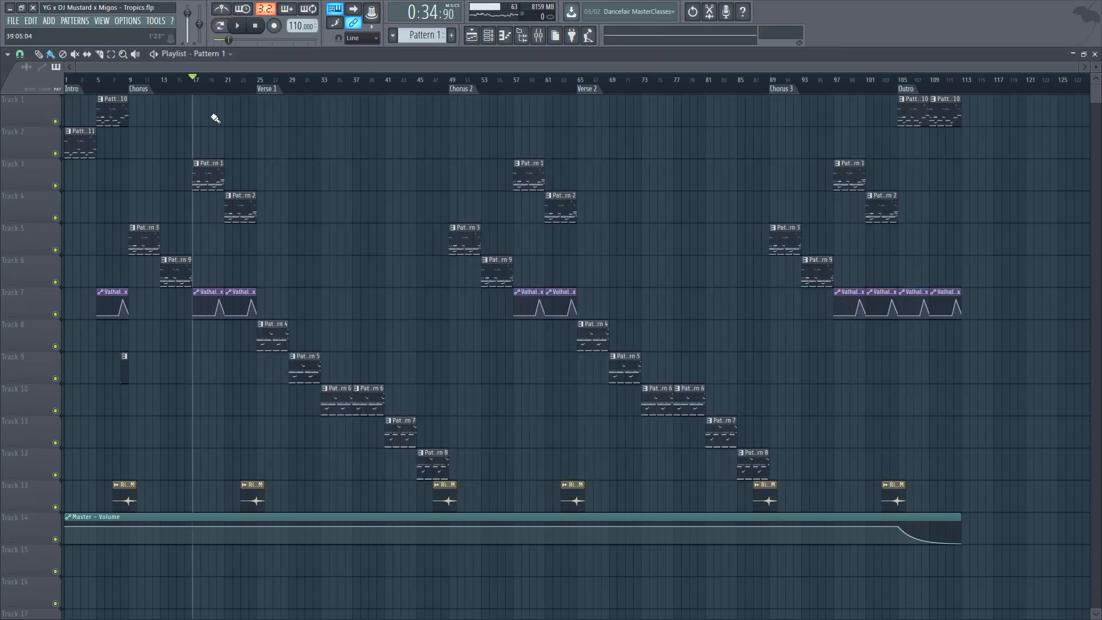
double_click(219, 174)
key("Escape")
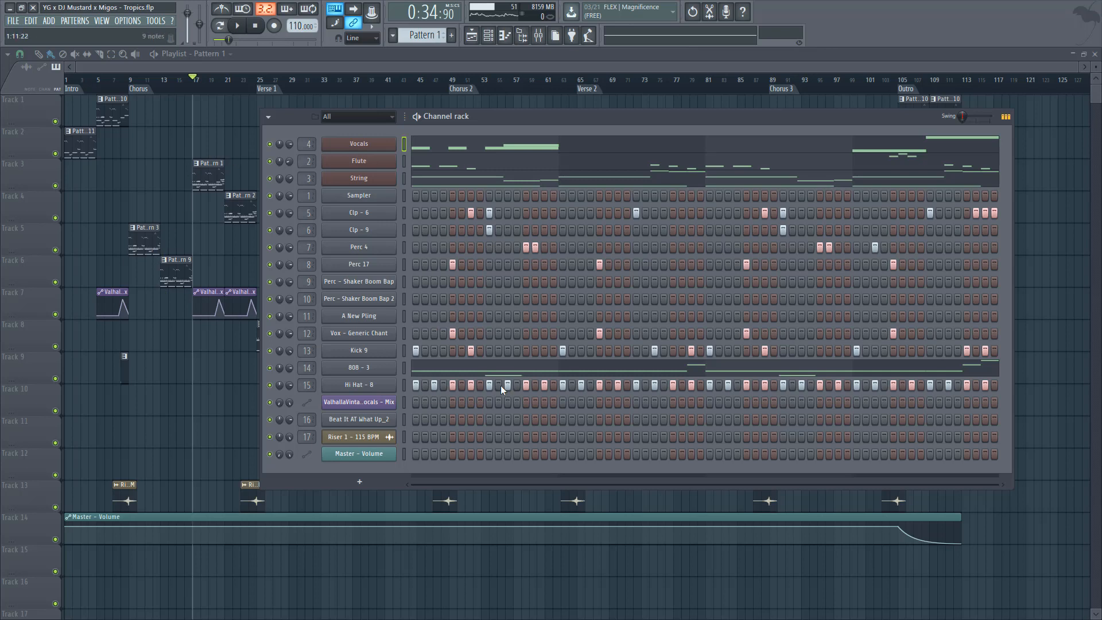
key("space")
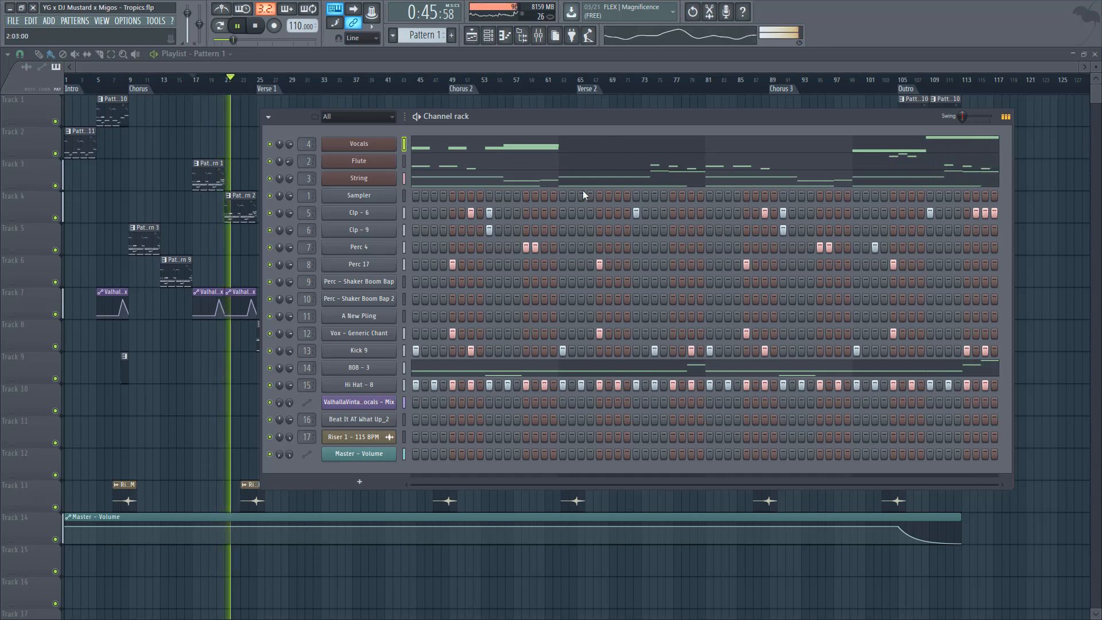
Step: View Pattern 2's channels while the song plays, close the channel rack, and stop playback
double_click(246, 202)
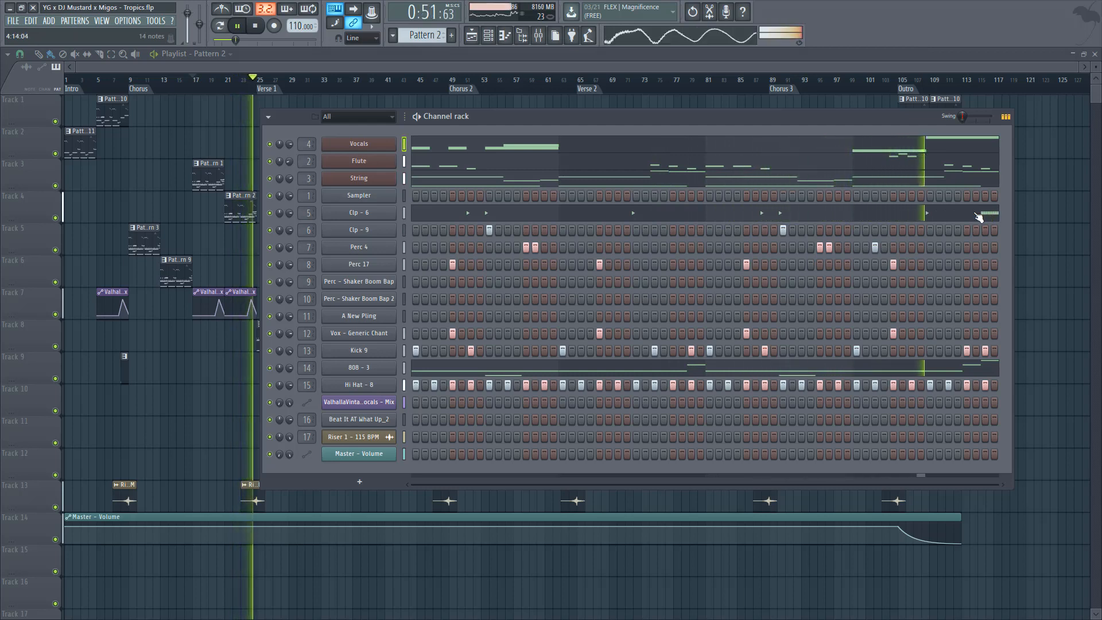
right_click(219, 341)
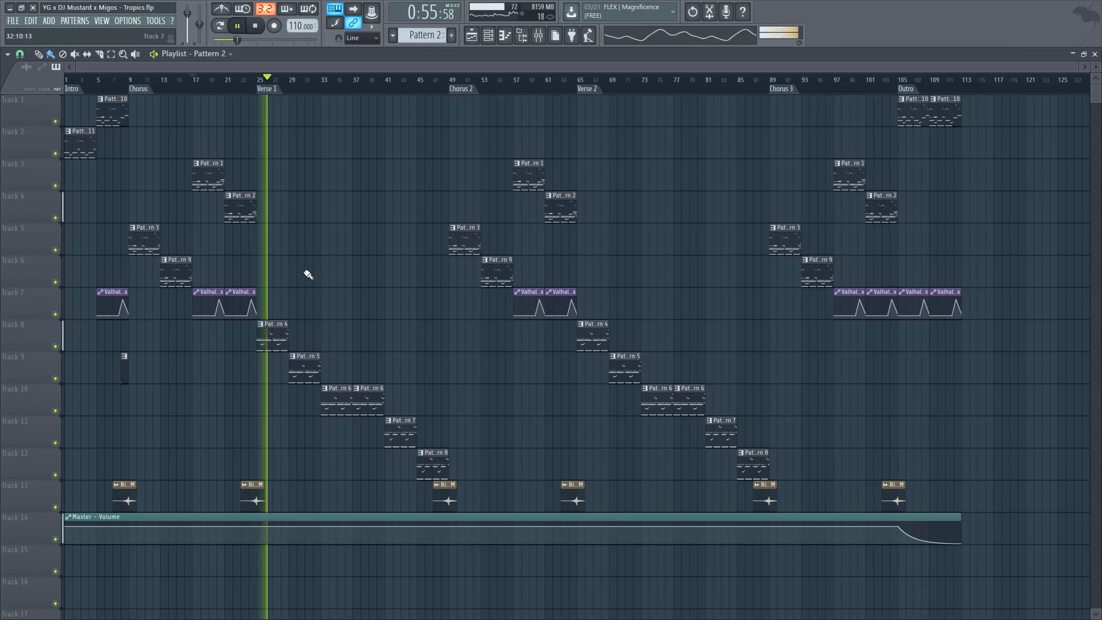
key("space")
Step: Cue the song at Verse 1, open Pattern 4's channels, and switch back and forth between adjacent patterns to compare them
left_click(258, 79)
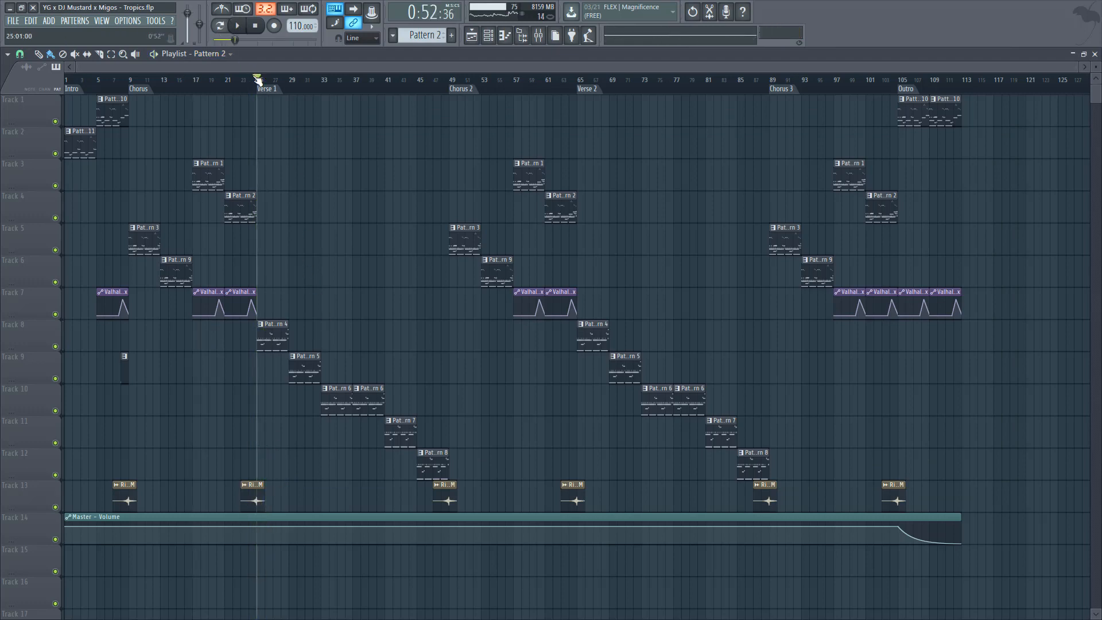
double_click(273, 340)
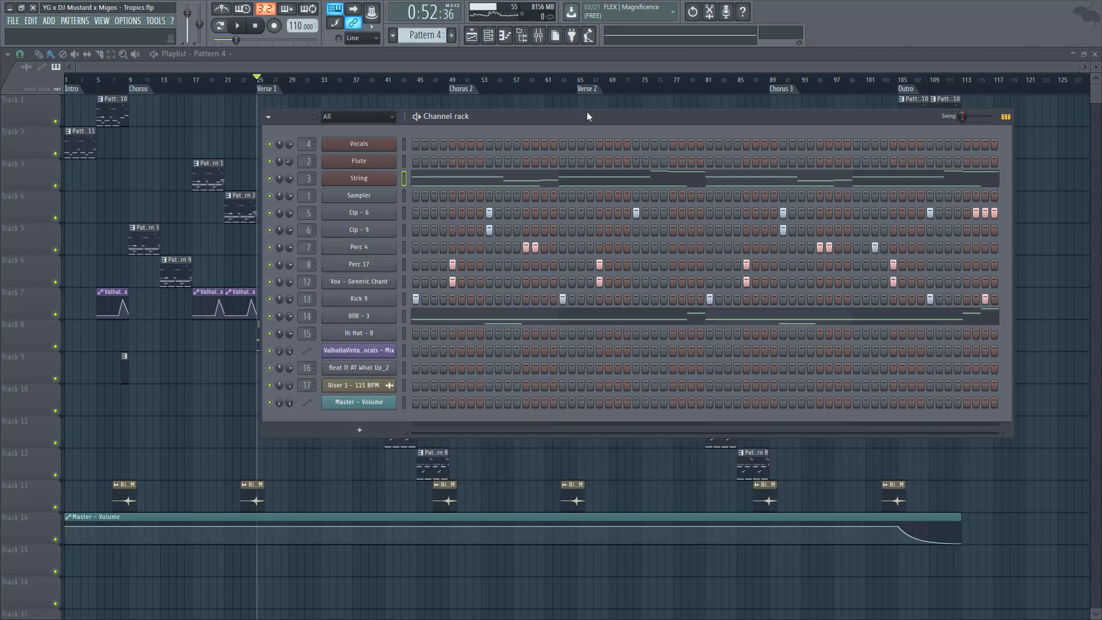
key("KP_Subtract")
key("KP_Add")
key("KP_Subtract")
key("KP_Add")
key("KP_Subtract")
key("KP_Add")
Step: Compare the channel layouts of Pattern 2 and Pattern 4 by opening each clip from the playlist
left_click(243, 202)
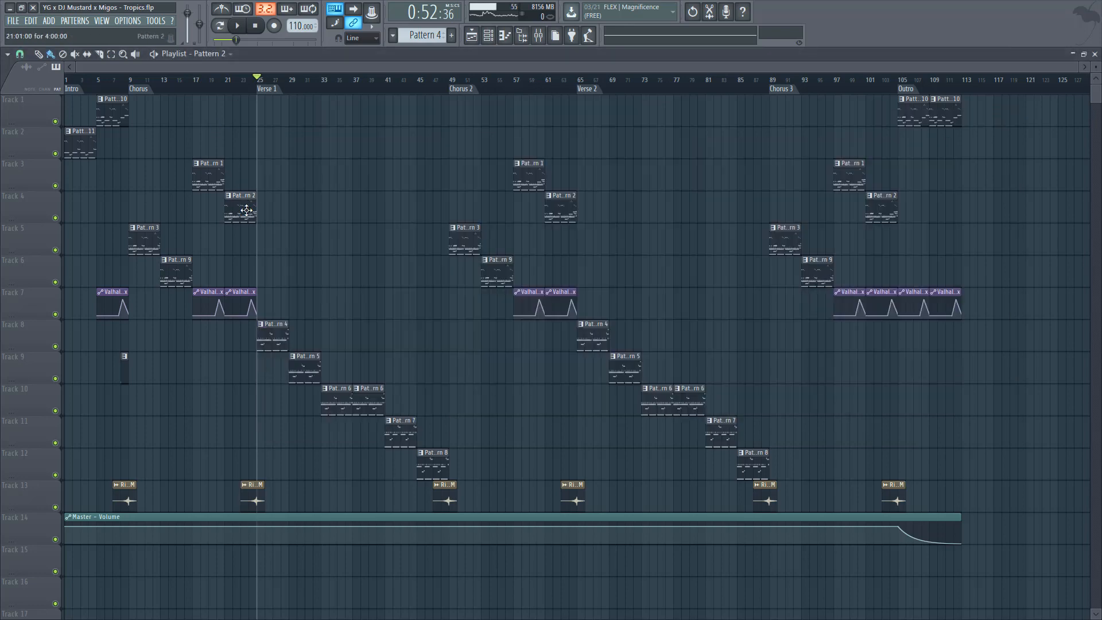
double_click(246, 212)
key("Escape")
key("Escape")
double_click(281, 333)
key("Escape")
double_click(271, 327)
key("Escape")
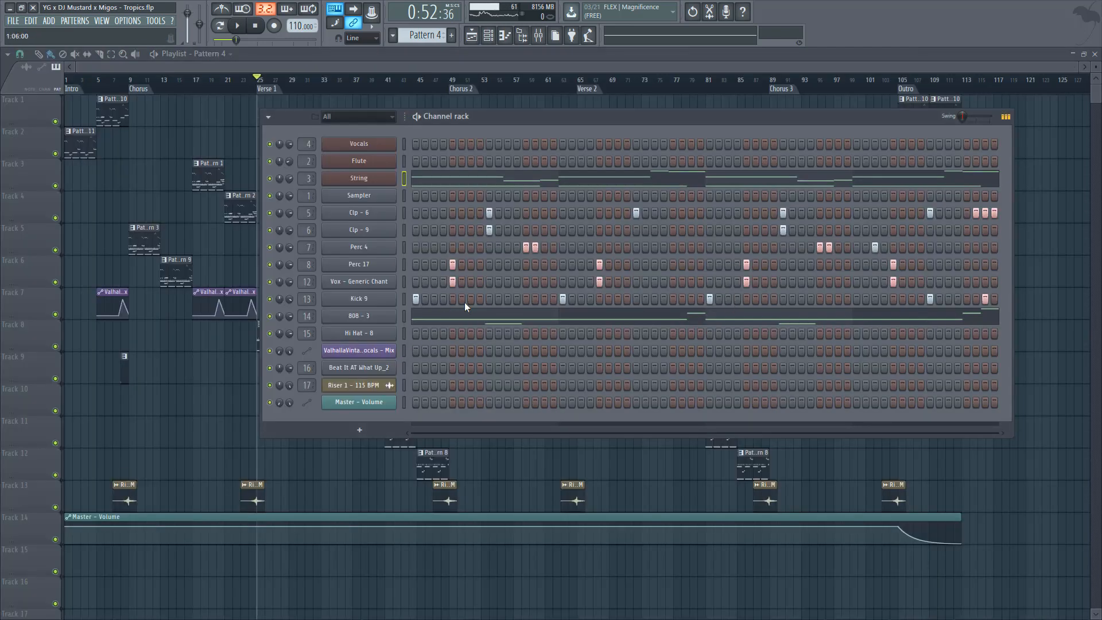
Step: Play the song from bar 25 to hear Pattern 4, stop, and return to the playlist
key("space")
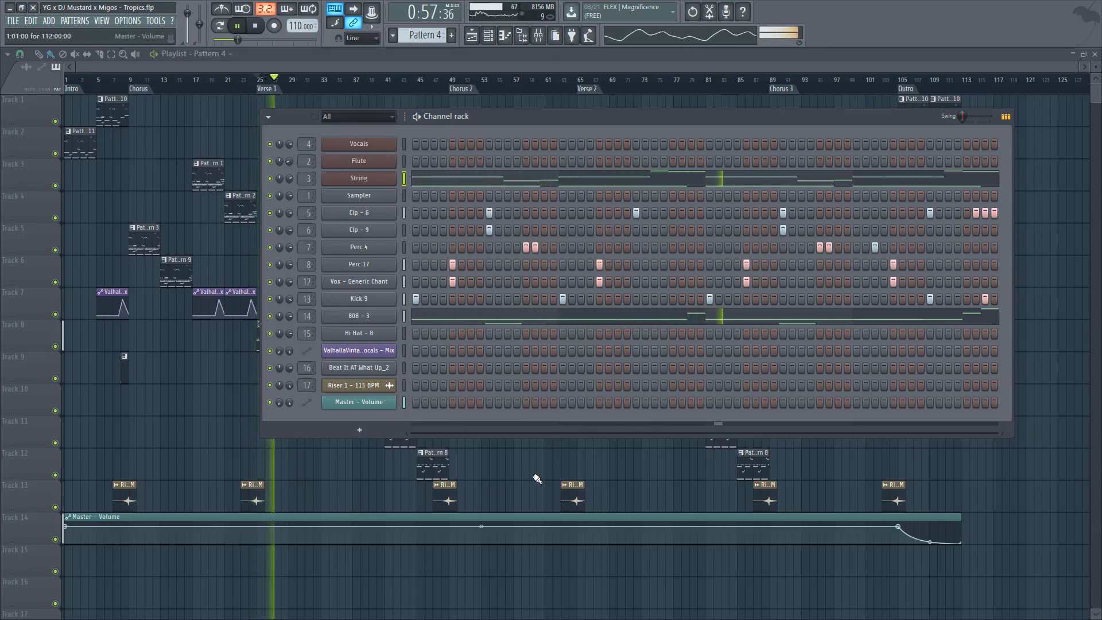
key("space")
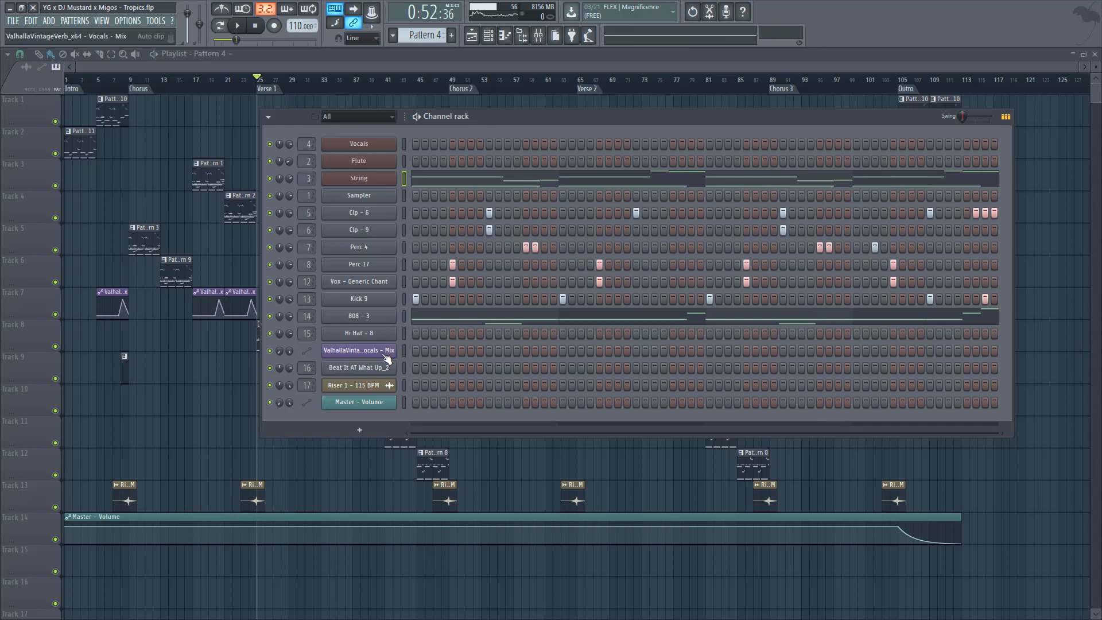
right_click(329, 94)
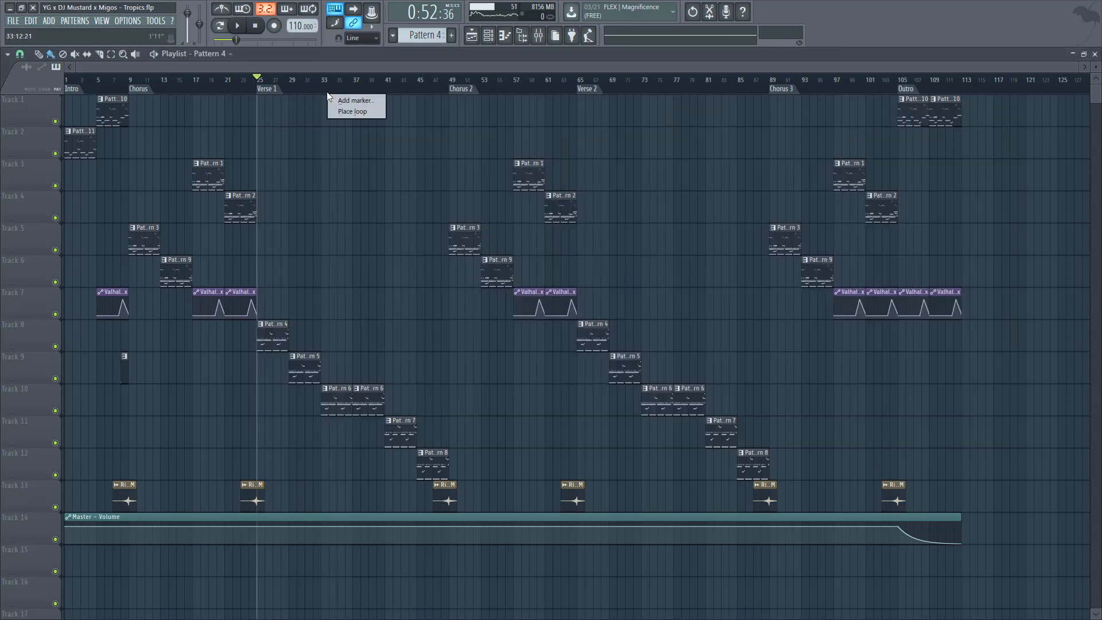
Step: Open Pattern 5's channels, shift the channel rack clear of the early clips, and play the song from bar 30
left_click(297, 77)
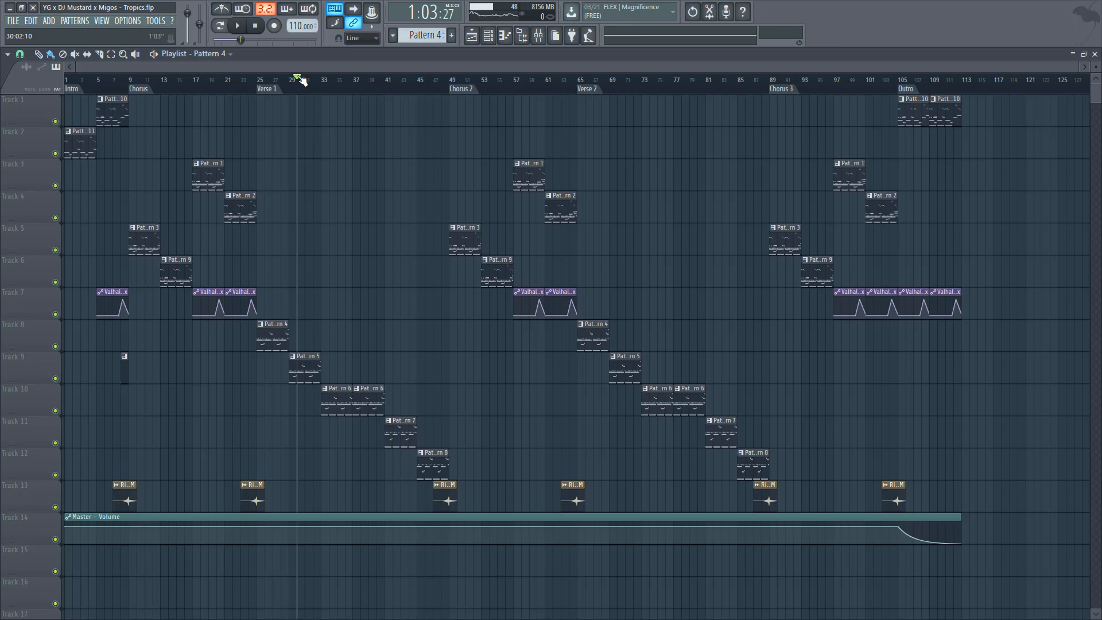
double_click(308, 366)
key("Escape")
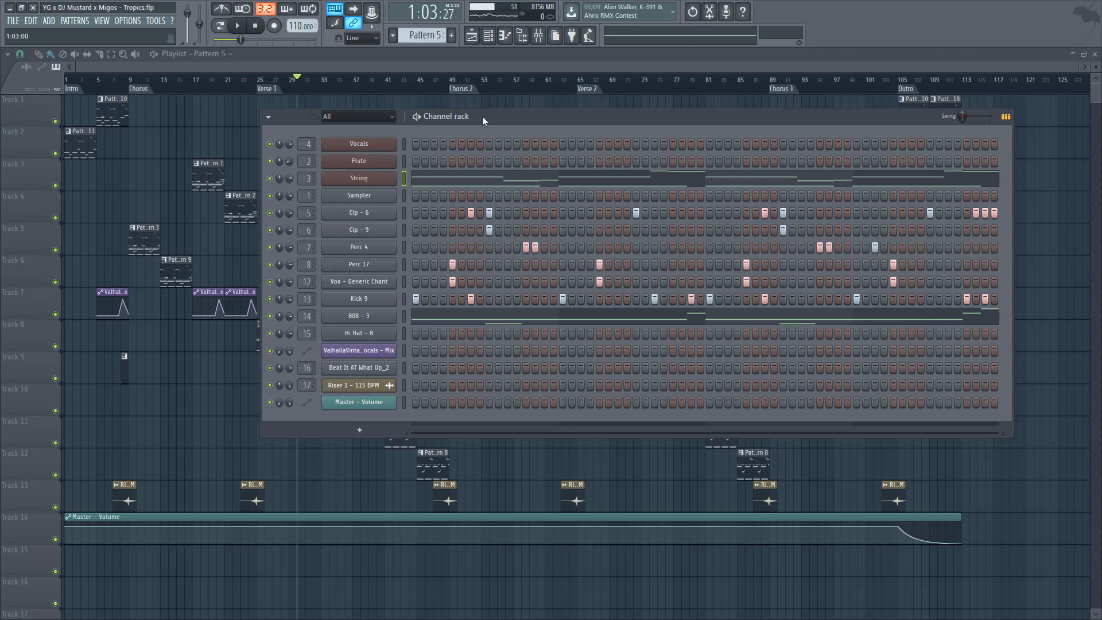
left_click_drag(482, 116, 651, 117)
key("space")
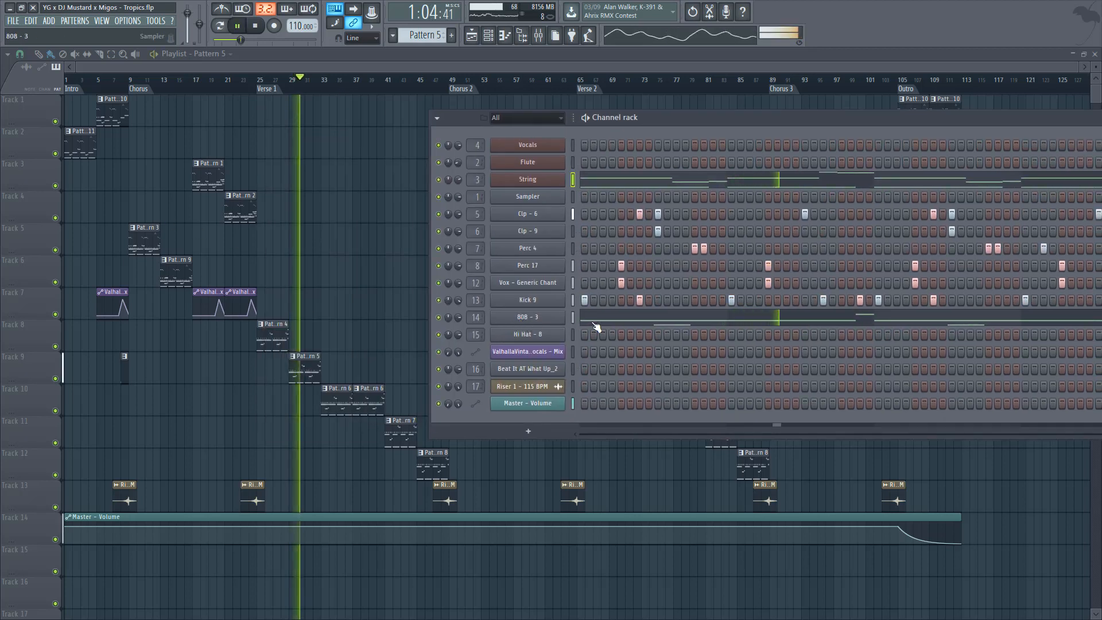
key("space")
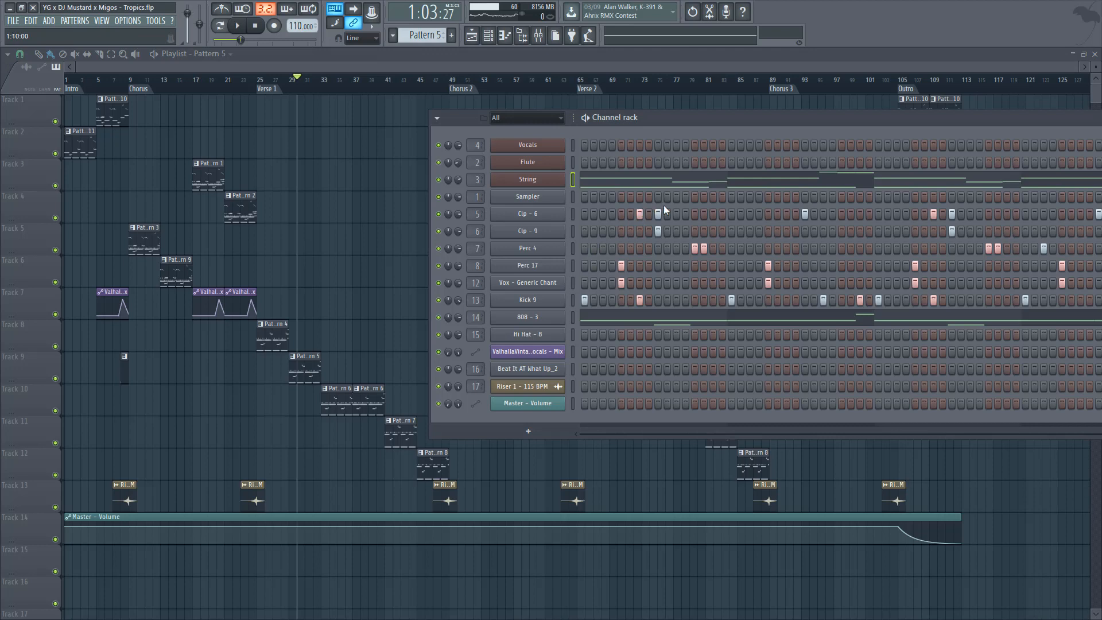
Step: View Pattern 6's channels, then return to the playlist and cue the song at bar 33
double_click(333, 398)
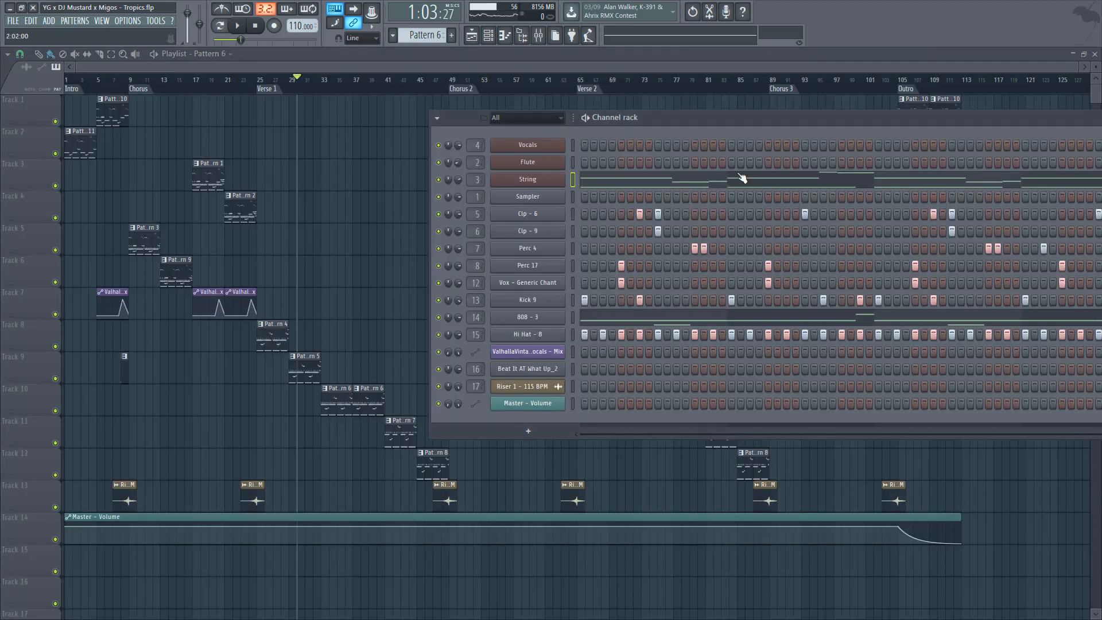
left_click_drag(725, 120, 641, 140)
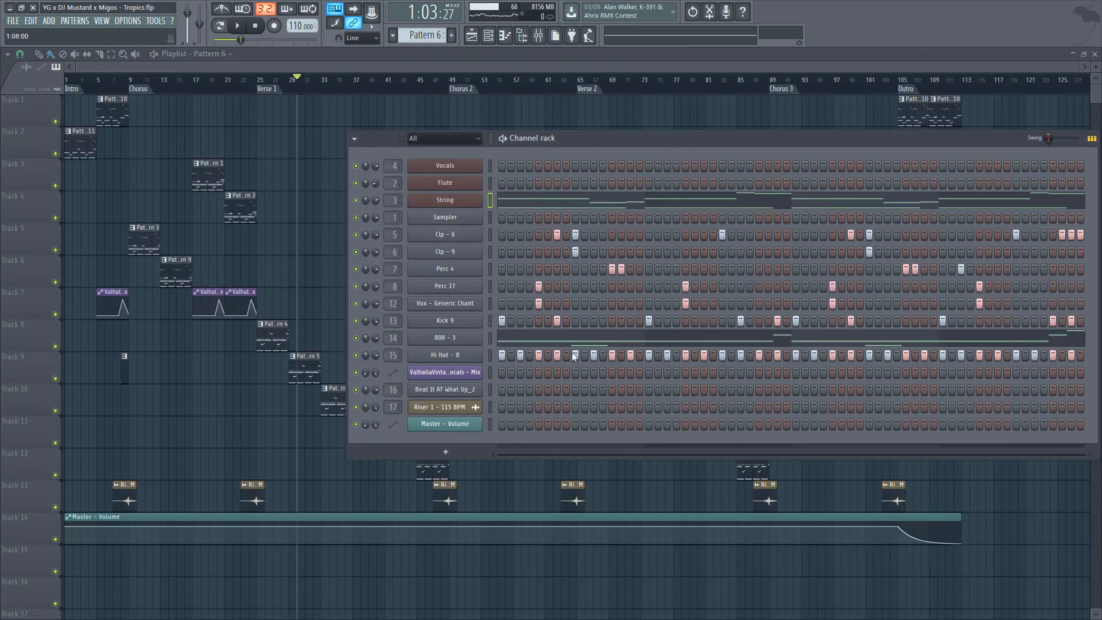
key("F6")
left_click(323, 86)
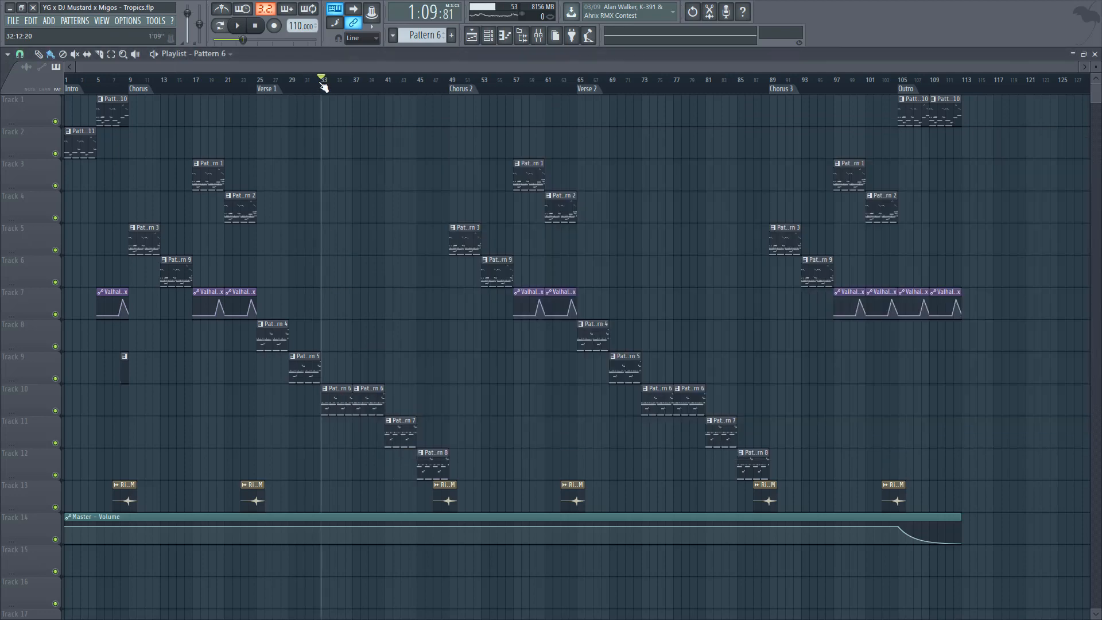
Step: Play the song from bar 33, view Pattern 7's channels, and move the channel rack clear of the Verse 1 clips
key("space")
key("F5")
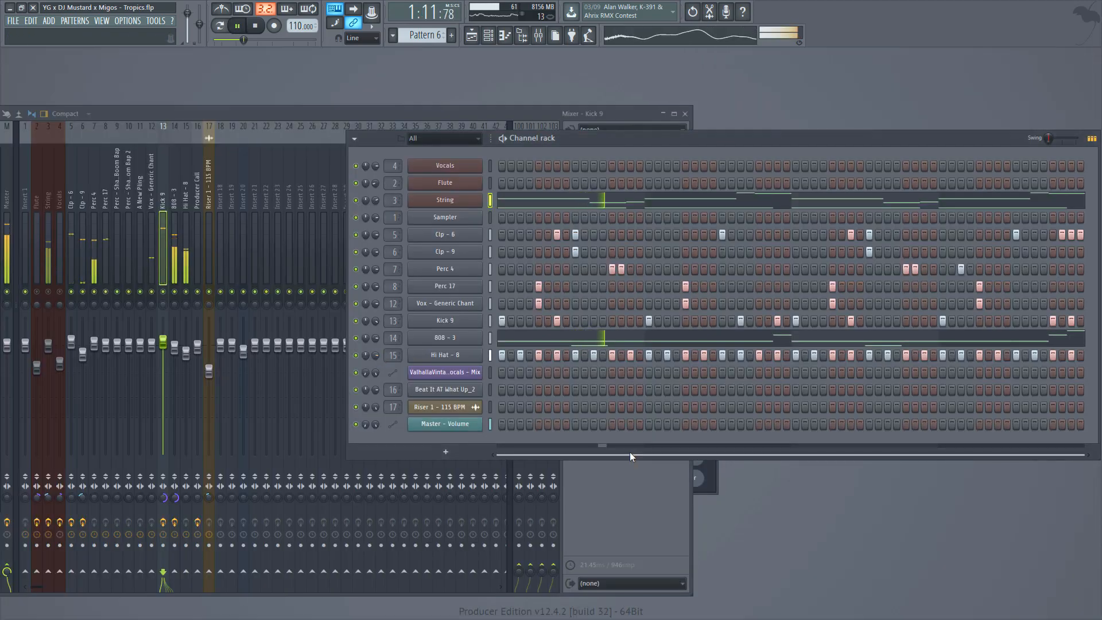
key("F5")
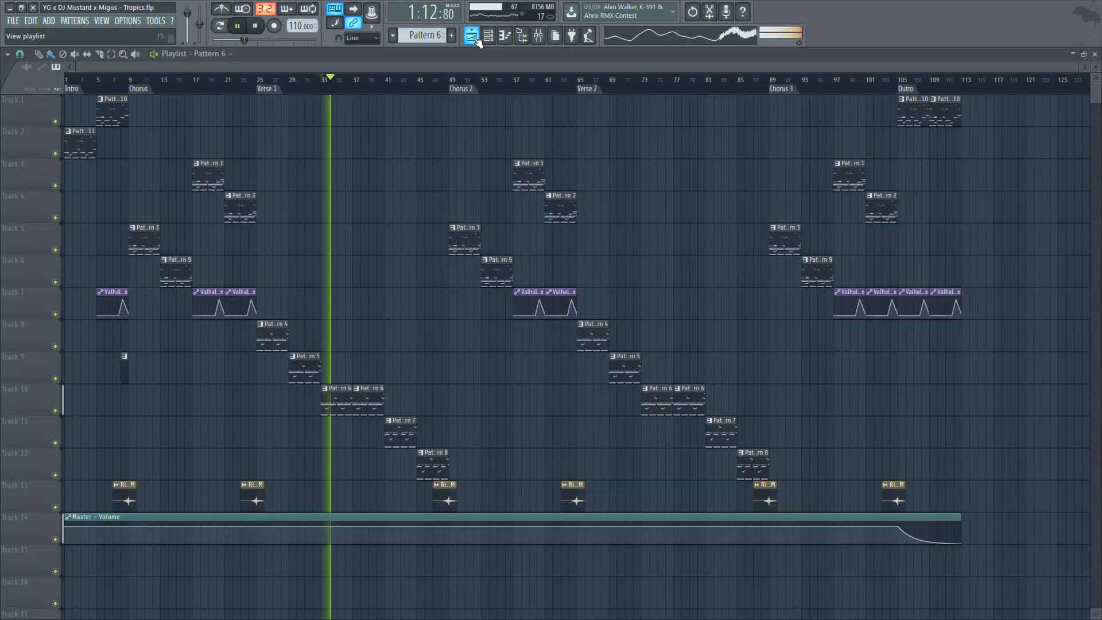
double_click(408, 439)
key("F7")
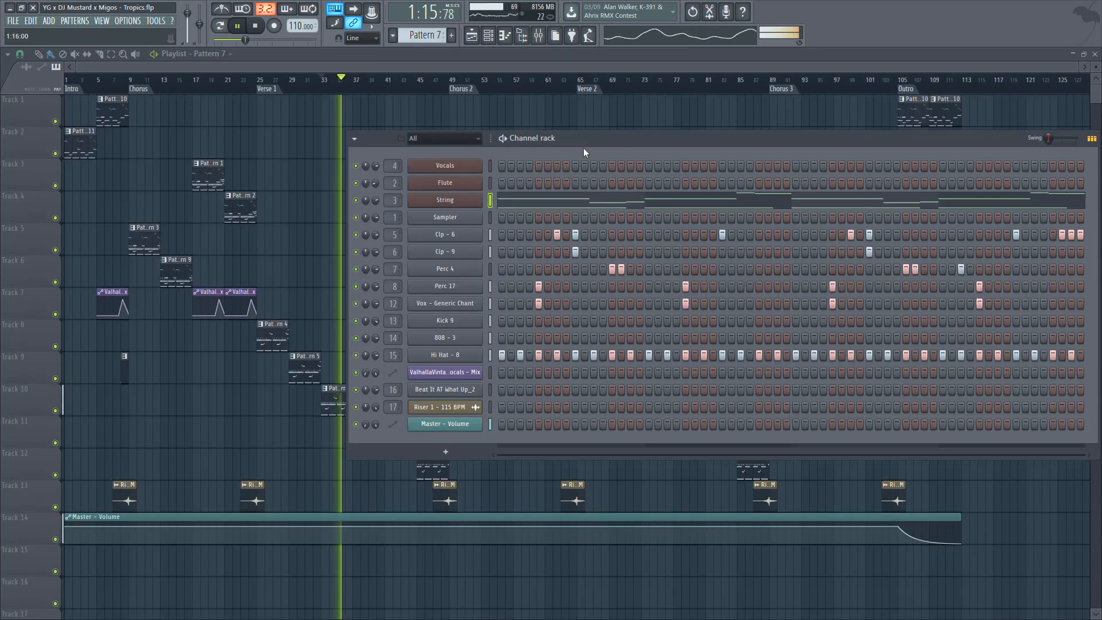
left_click_drag(583, 147, 424, 200)
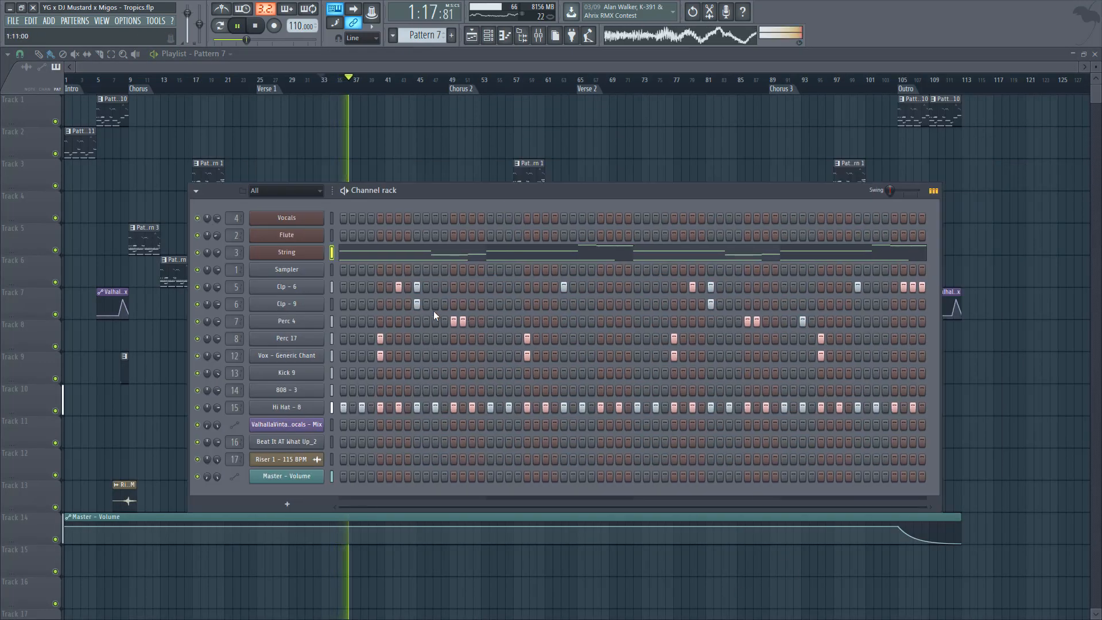
left_click_drag(455, 194, 739, 301)
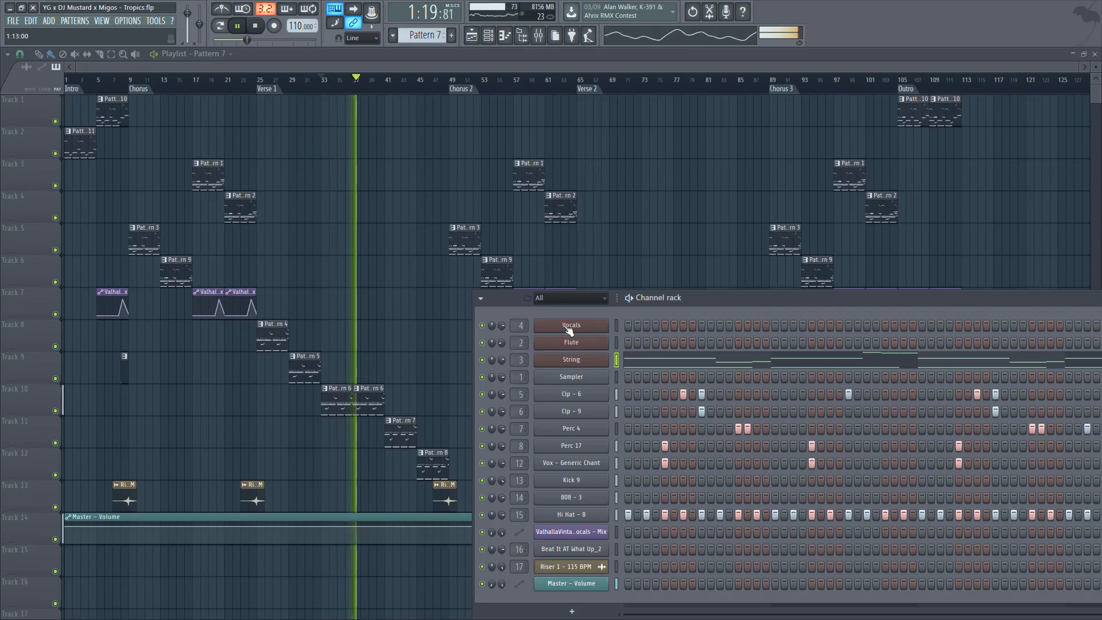
Step: View Pattern 6's channels during playback, reposition the channel rack, close it, and stop the song
double_click(377, 408)
key("F7")
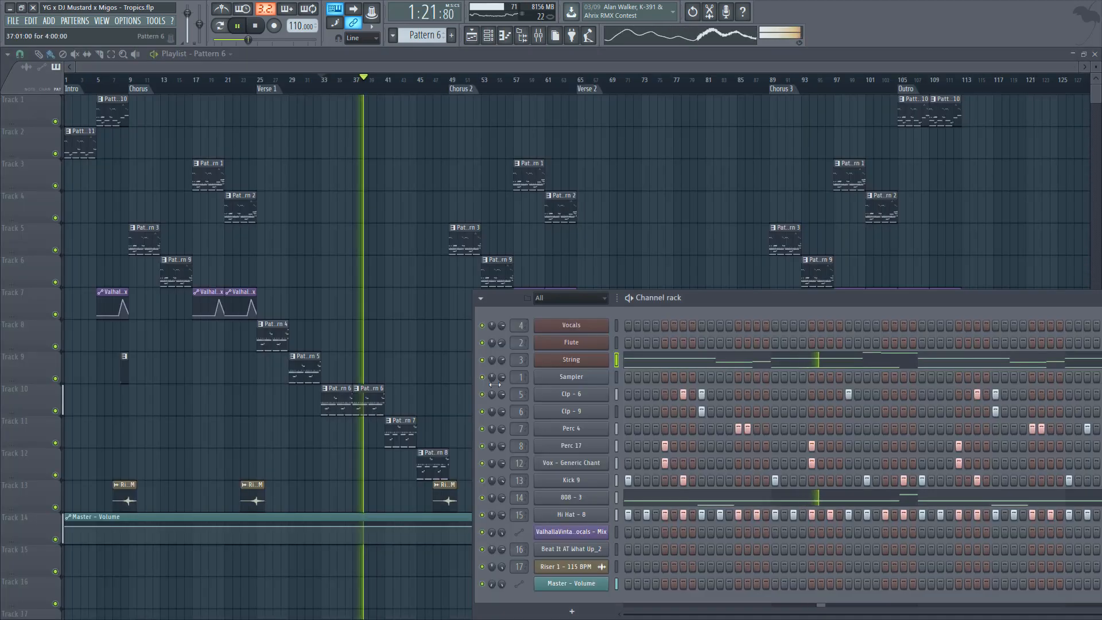
left_click_drag(714, 301, 492, 253)
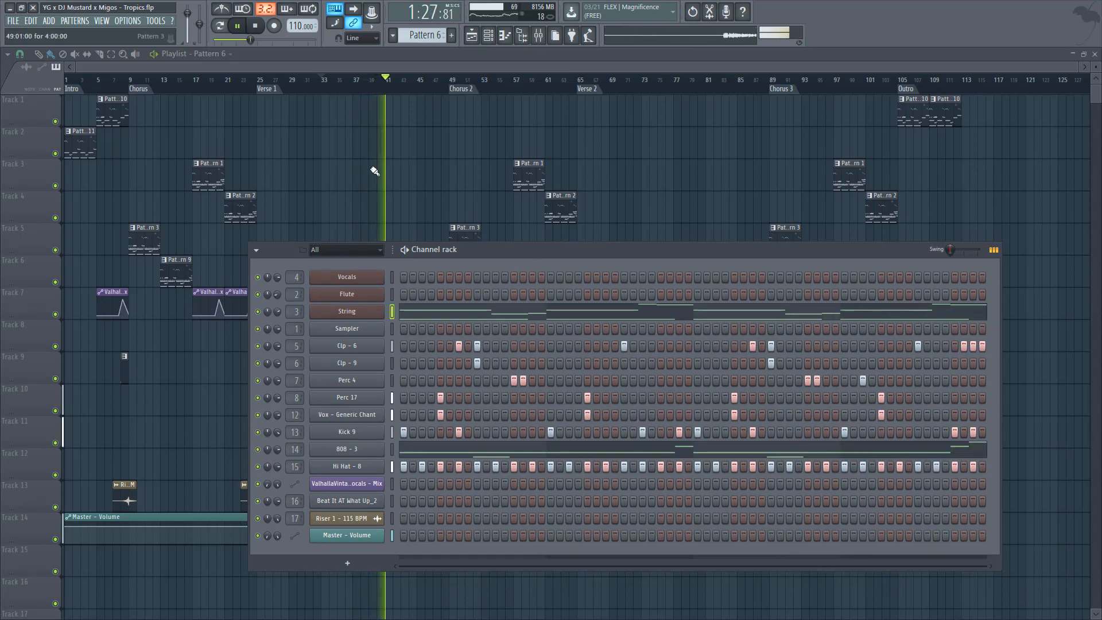
key("F6")
key("space")
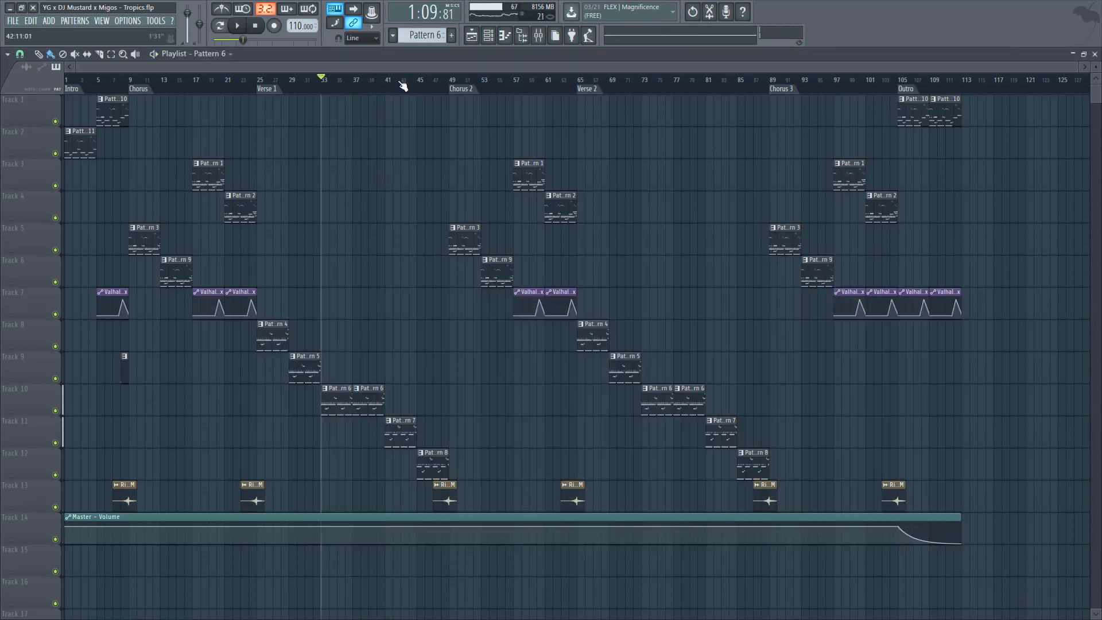
Step: Cue the song at bar 41 and examine Pattern 7's channels, closing the channel rack when done
left_click(385, 80)
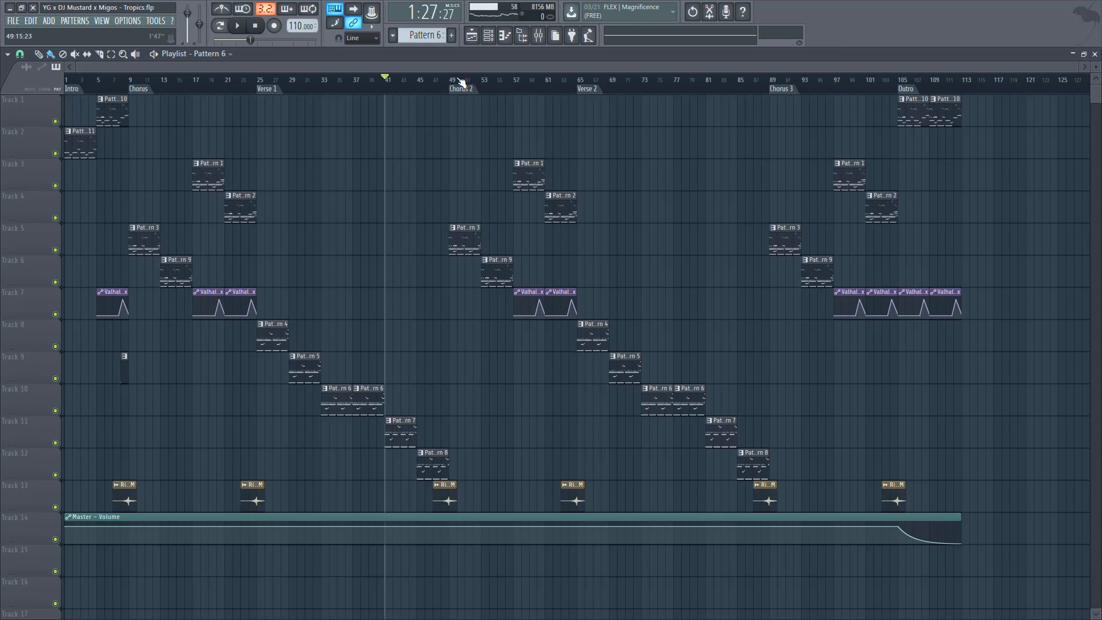
left_click_drag(461, 82, 386, 81)
double_click(406, 438)
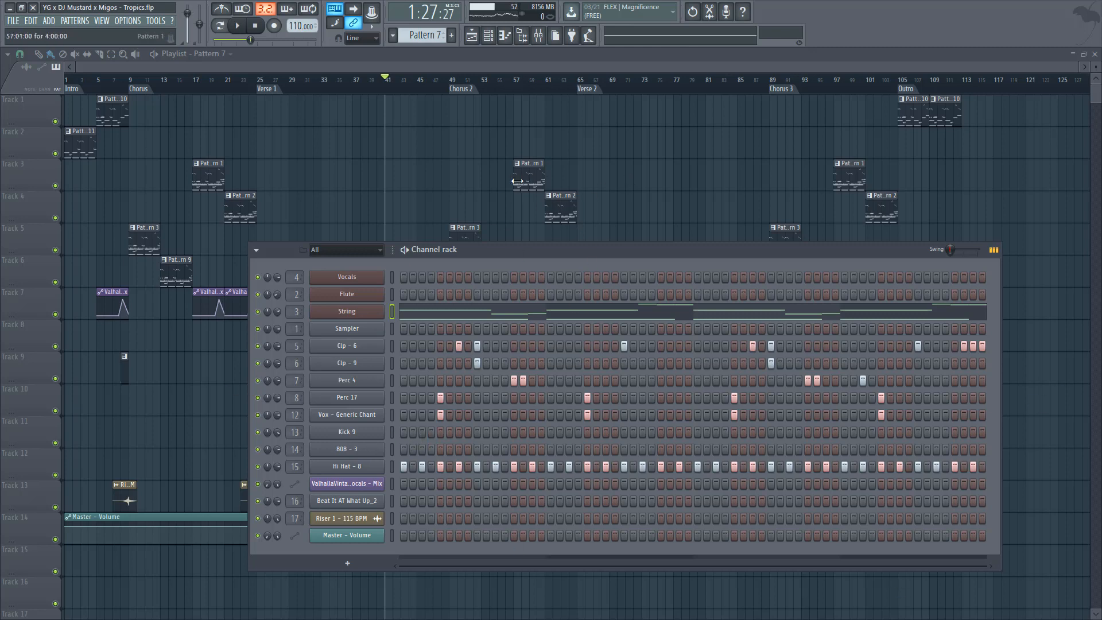
key("F6")
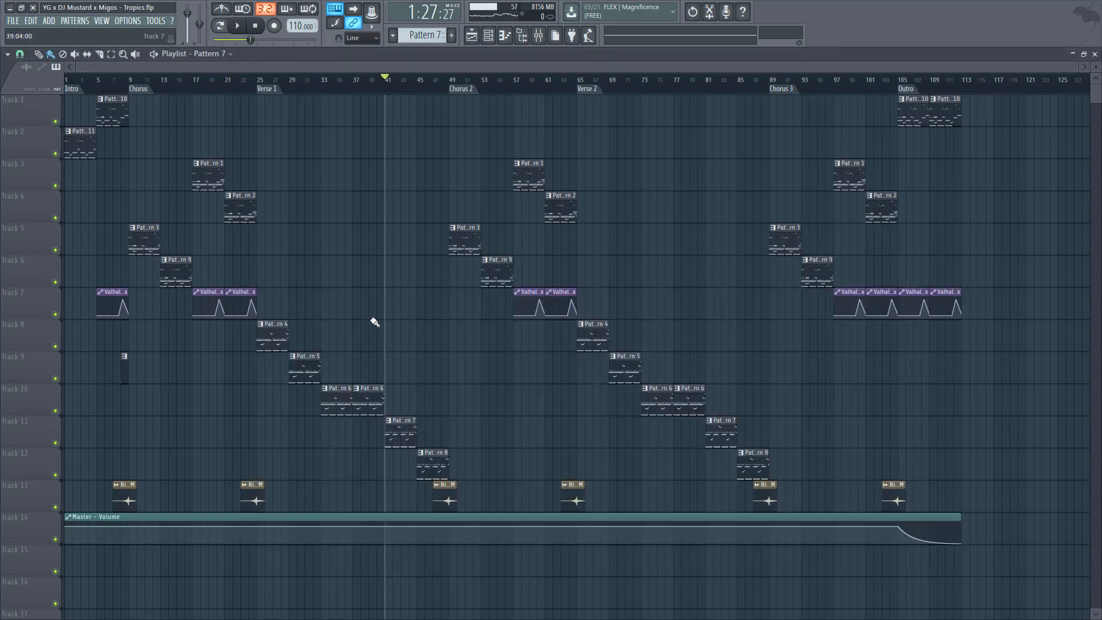
Step: Examine Pattern 8's channels and String notes, and cue the song at bar 47
double_click(438, 478)
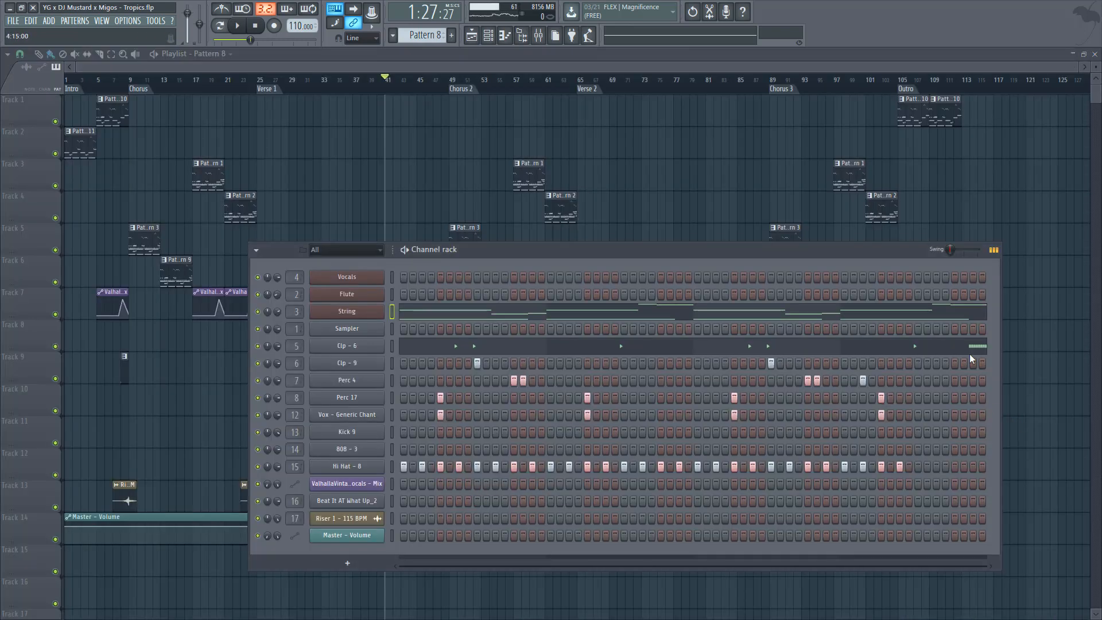
key("F6")
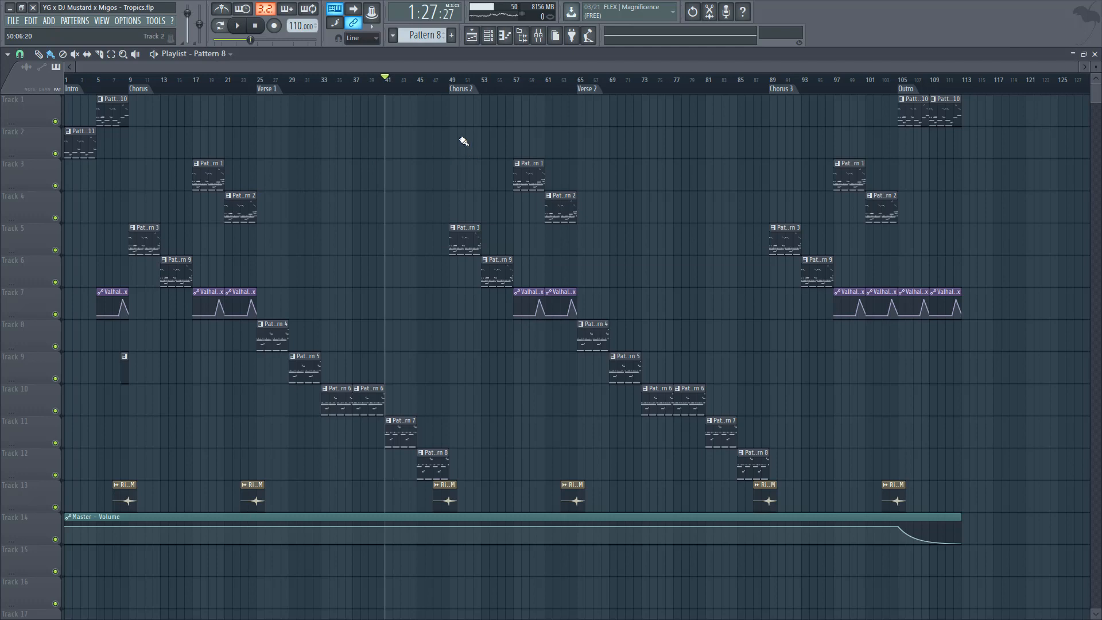
left_click(435, 87)
double_click(438, 463)
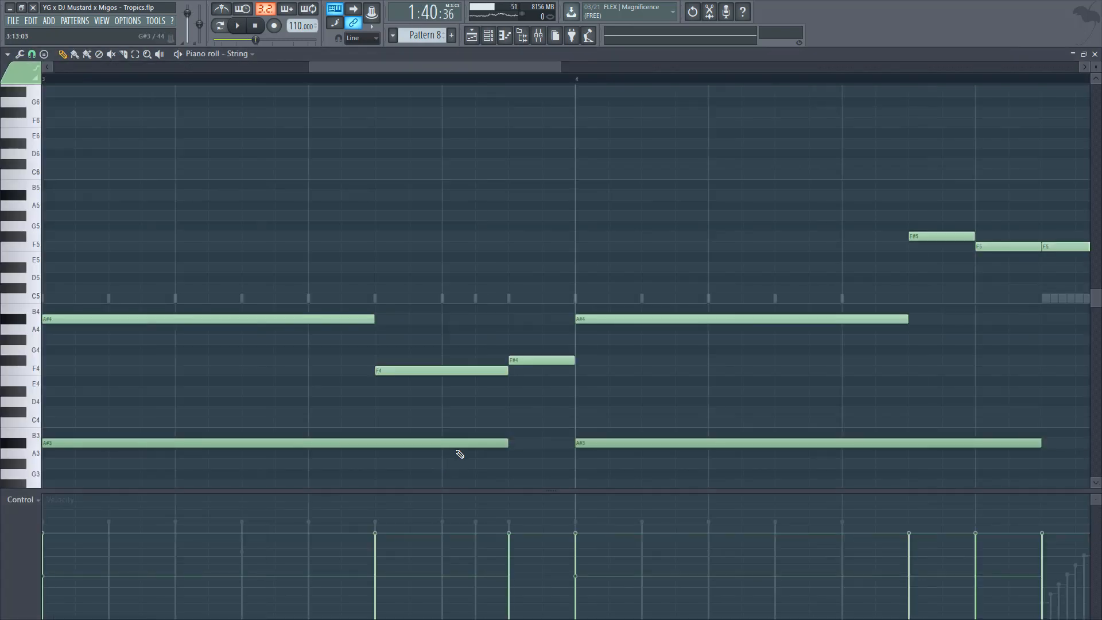
key("Escape")
key("Escape")
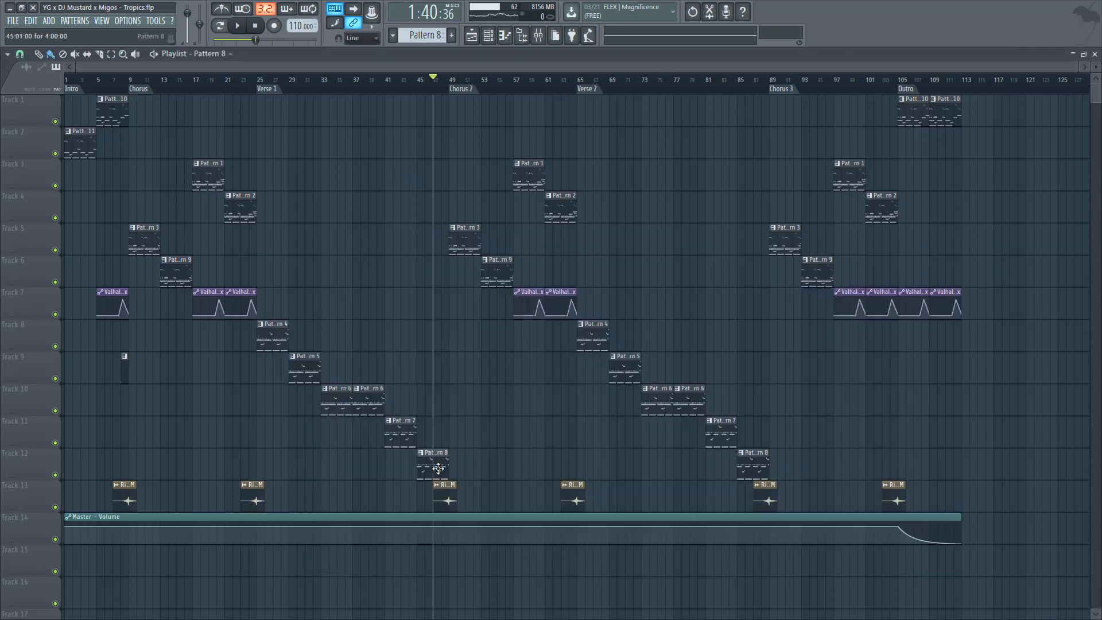
double_click(438, 463)
key("Escape")
Step: View Pattern 8's Clp - 6 notes in the piano roll and play the clap roll at the end of bar 4
left_click(979, 345)
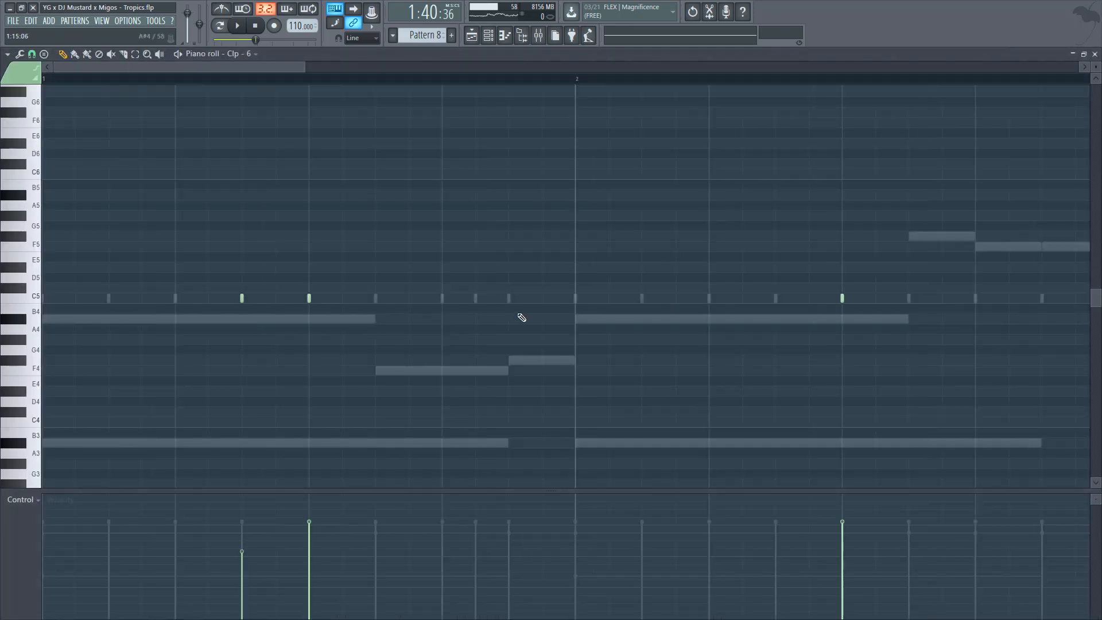
scroll(660, 227, "down", 4)
left_click(578, 82)
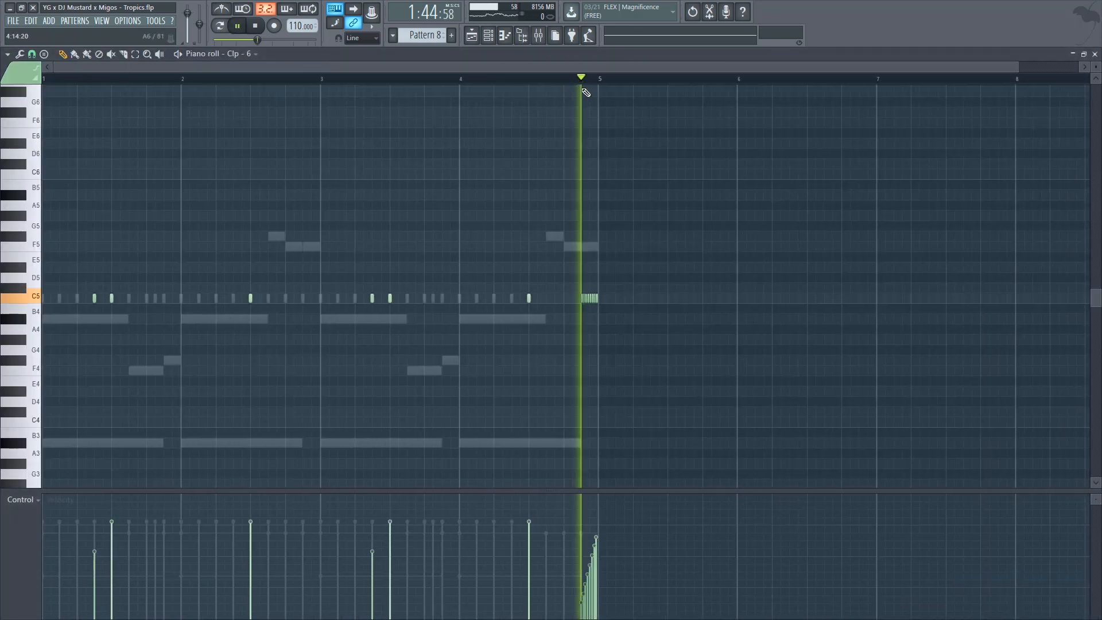
key("Escape")
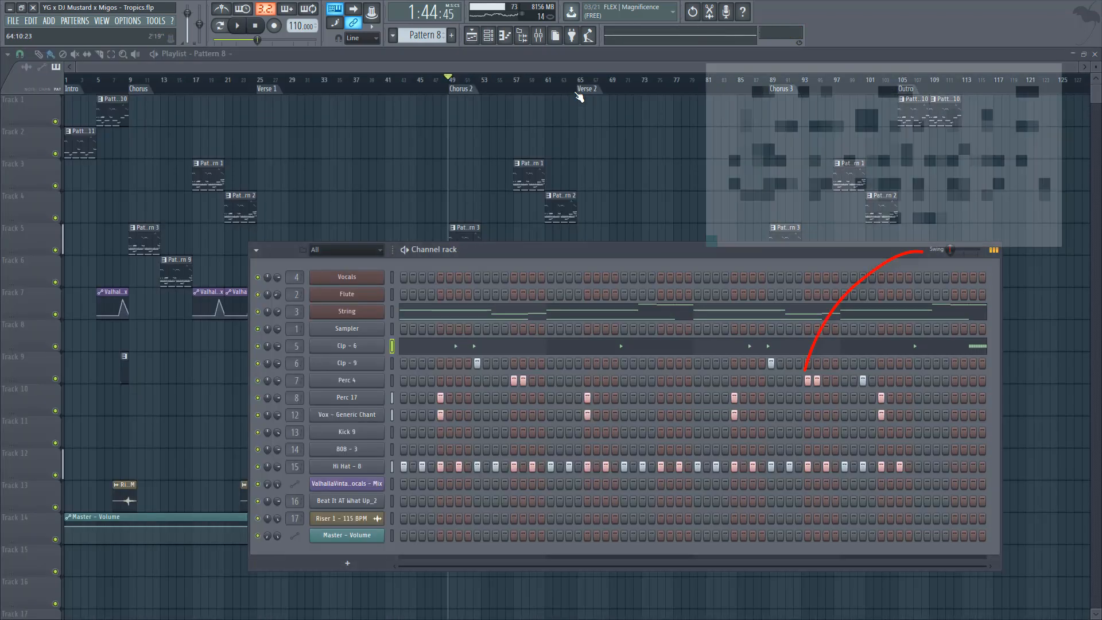
Step: Check the Clp - 6 track in the mixer, toggling its solo on and off, and return to the clear playlist
left_click(538, 40)
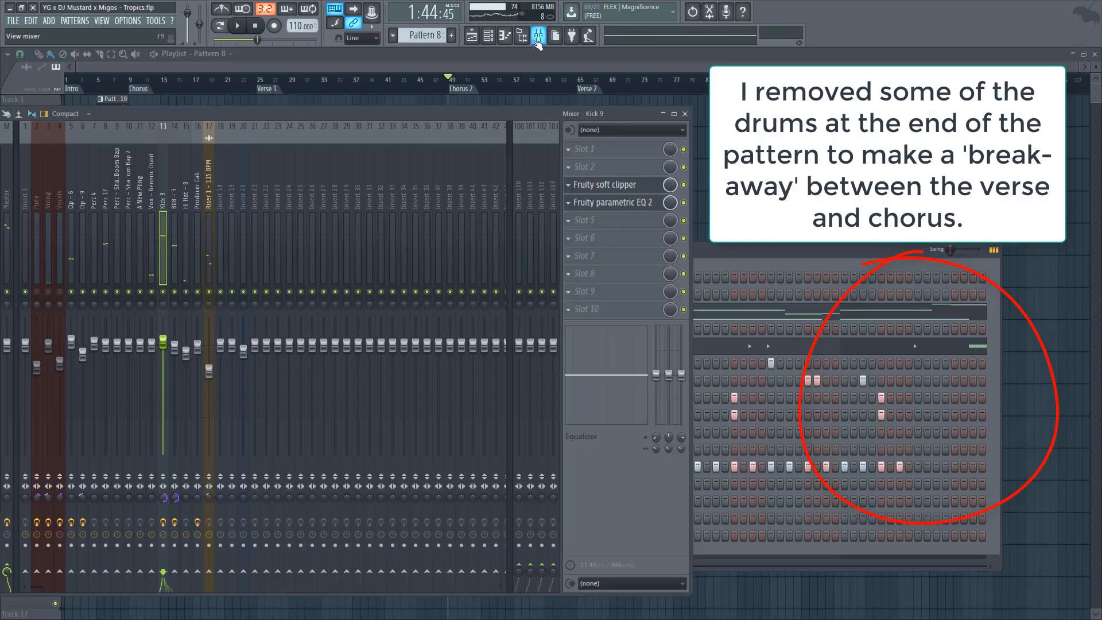
right_click(73, 292)
right_click(73, 292)
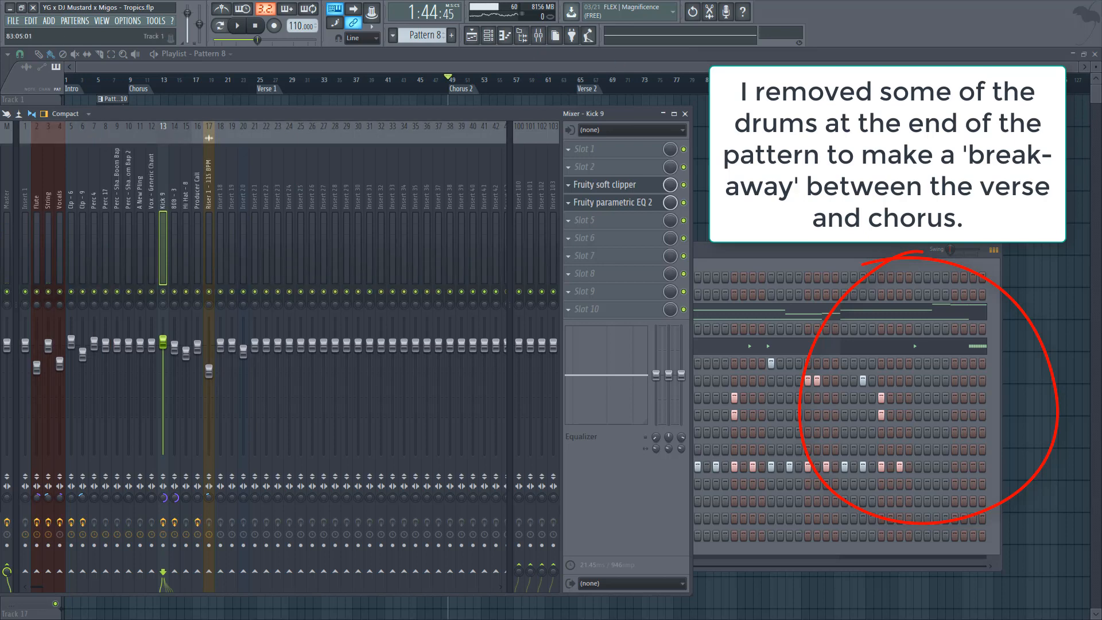
left_click(687, 114)
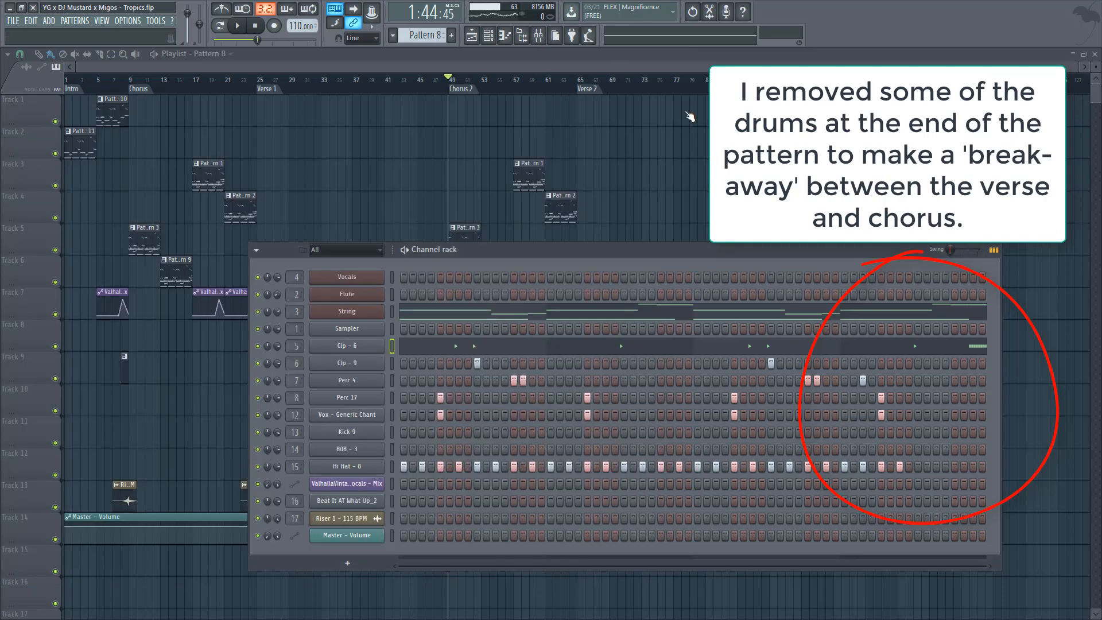
right_click(611, 143)
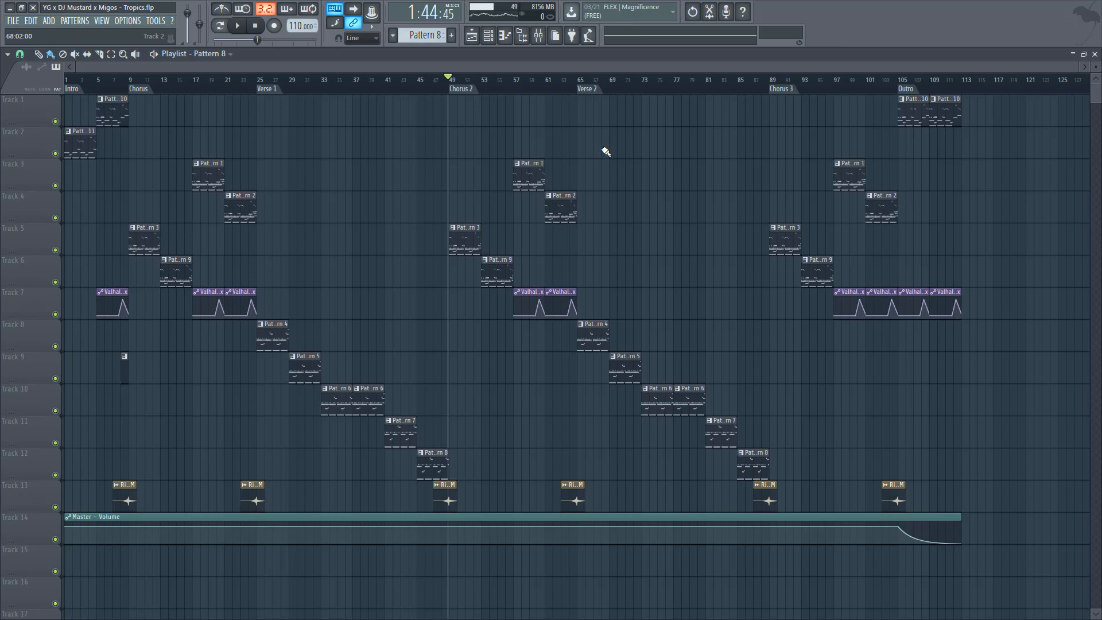
Step: Review the song structure by cueing bar 47, the Intro at bar 1, and the Chorus at bar 9
left_click(433, 80)
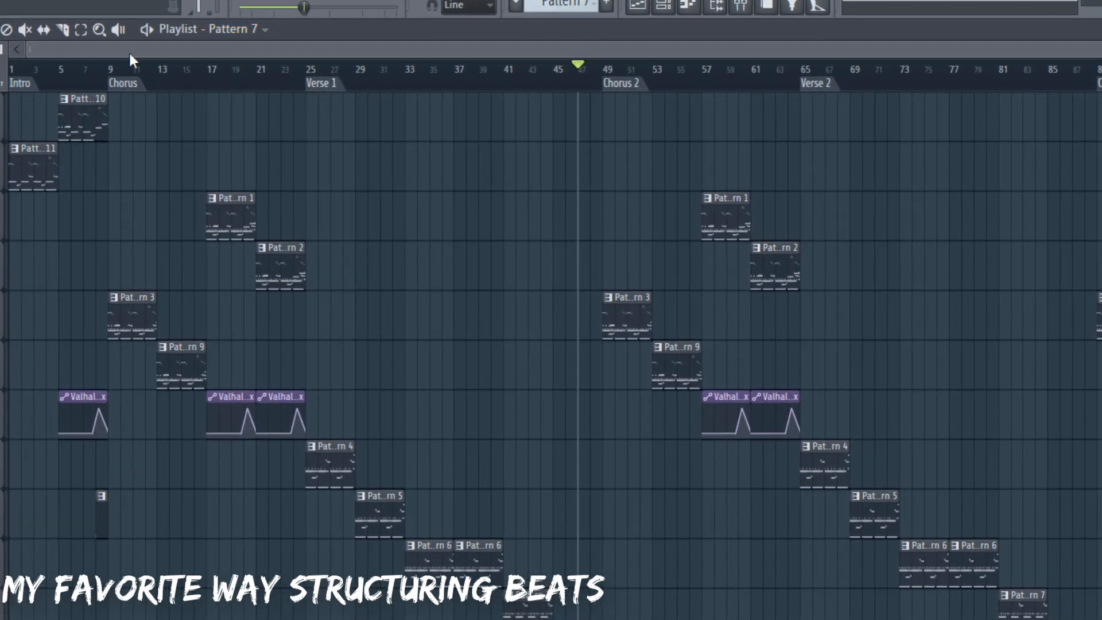
left_click(10, 68)
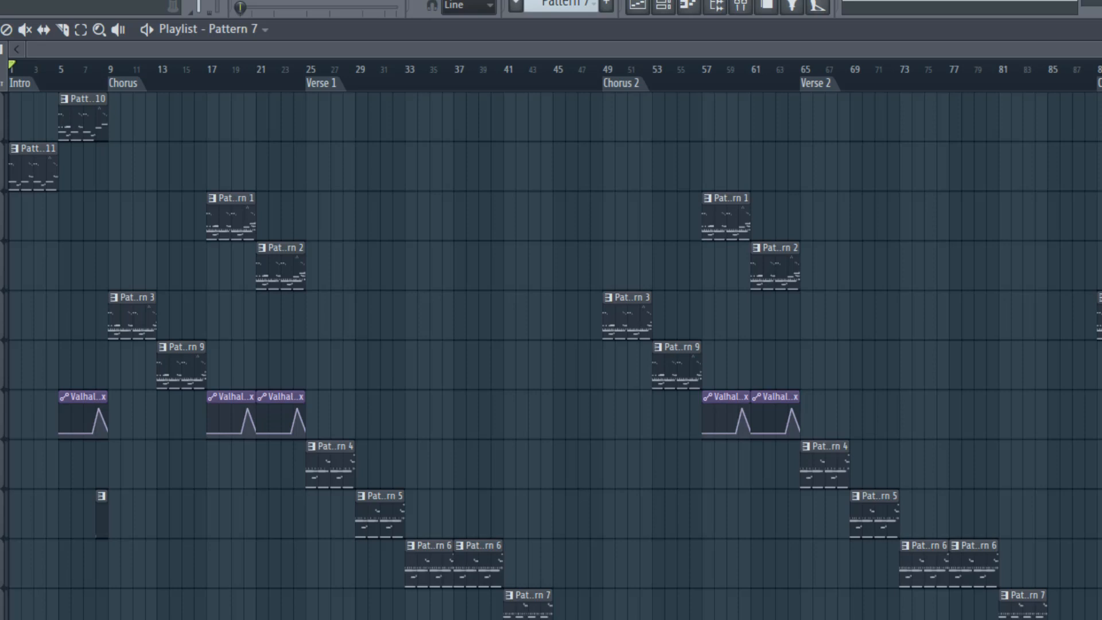
left_click(119, 84)
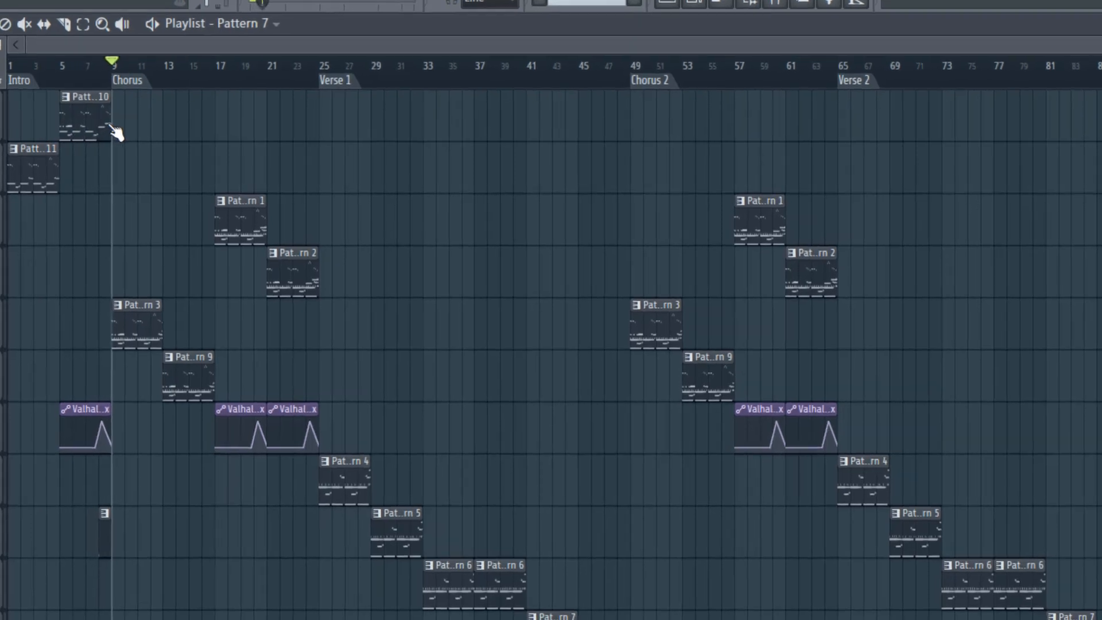
mouse_move(109, 124)
left_mouse_down()
mouse_move(85, 194)
mouse_move(125, 173)
mouse_move(100, 156)
mouse_move(74, 159)
mouse_move(146, 171)
mouse_move(168, 187)
mouse_move(489, 165)
mouse_move(289, 217)
mouse_move(153, 232)
mouse_move(381, 204)
mouse_move(328, 161)
mouse_move(425, 163)
mouse_move(278, 182)
mouse_move(463, 136)
mouse_move(320, 146)
mouse_move(158, 131)
left_mouse_up()
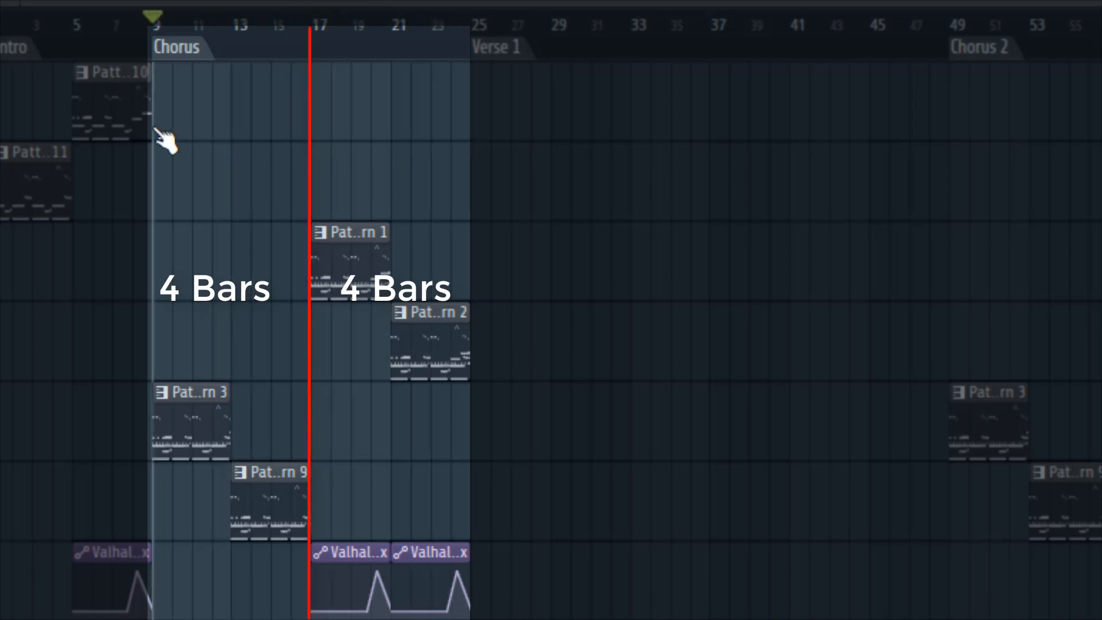
mouse_move(154, 127)
left_mouse_down()
mouse_move(345, 115)
mouse_move(303, 118)
mouse_move(314, 114)
mouse_move(153, 128)
mouse_move(339, 128)
mouse_move(458, 103)
mouse_move(331, 106)
mouse_move(3, 170)
mouse_move(185, 137)
left_mouse_up()
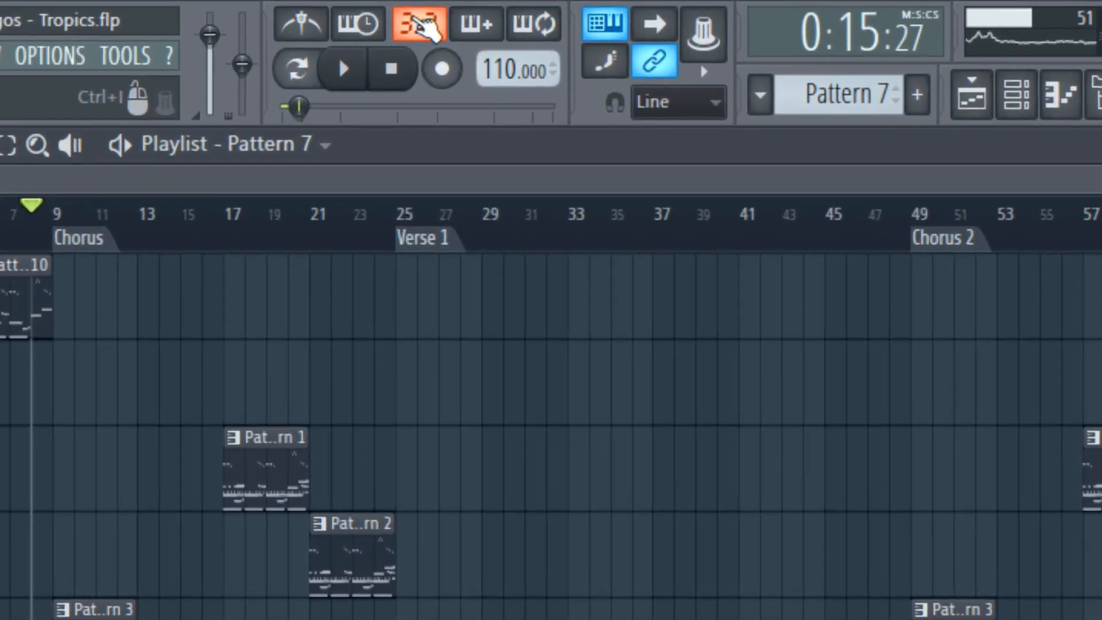
Step: Cue the Chorus at bar 9, trace its span up to Verse 1, and bring up Pattern 3's channels
left_click(62, 221)
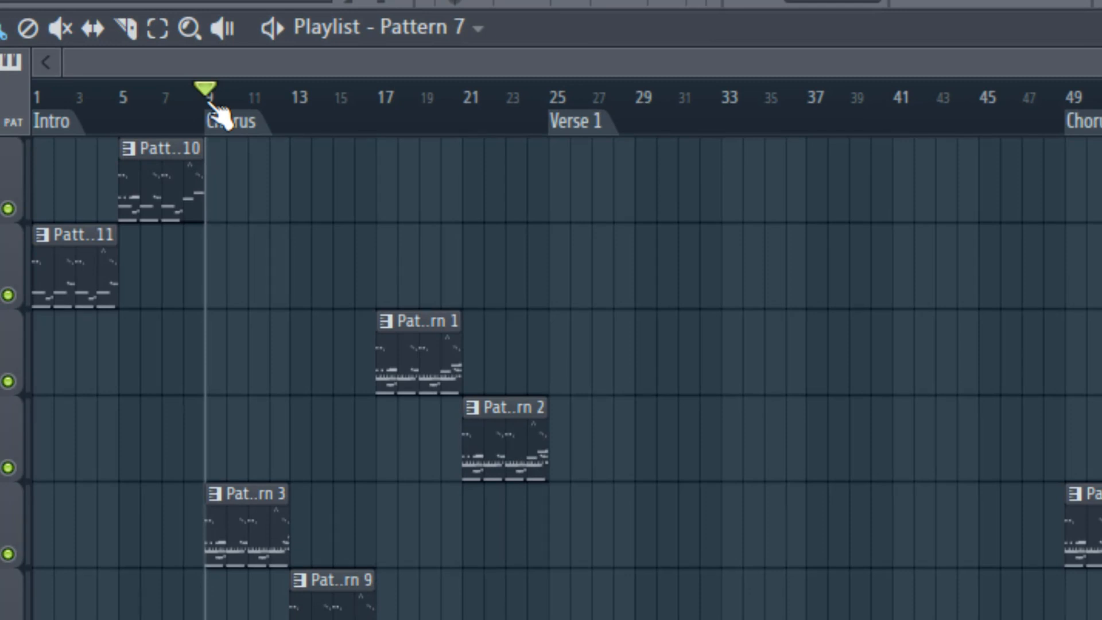
mouse_move(221, 114)
left_mouse_down()
mouse_move(128, 98)
mouse_move(586, 74)
mouse_move(227, 95)
left_mouse_up()
left_click_drag(198, 167, 554, 135)
left_click_drag(310, 106, 226, 96)
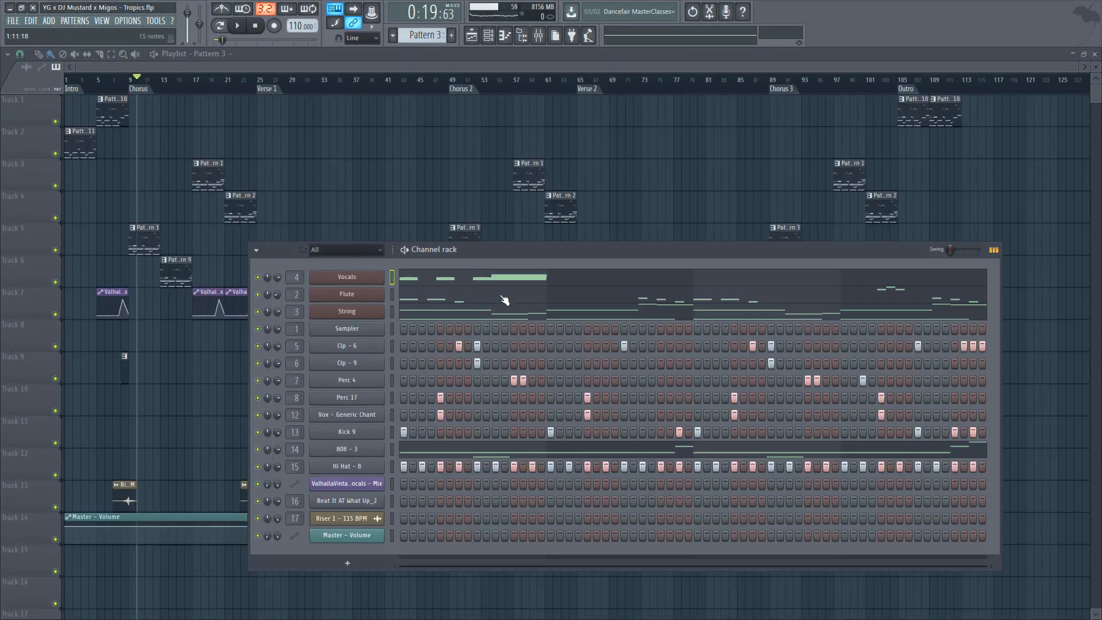
Step: Examine Pattern 9's channels and Vocals notes, and briefly play the song from the Chorus
left_click(180, 280)
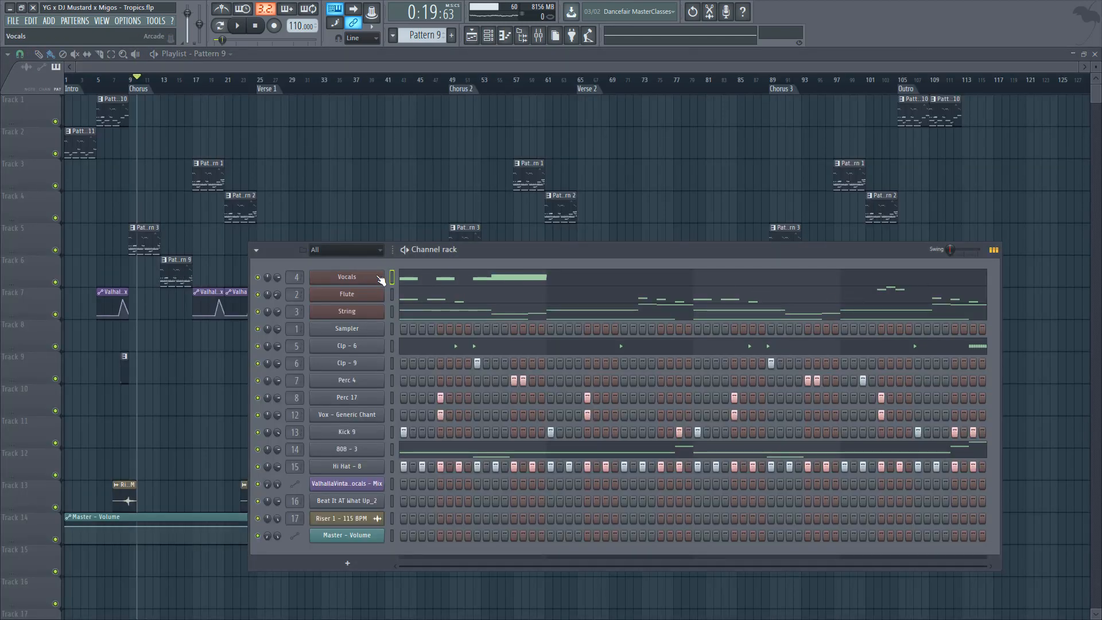
left_click(516, 278)
key("Escape")
left_click(529, 282)
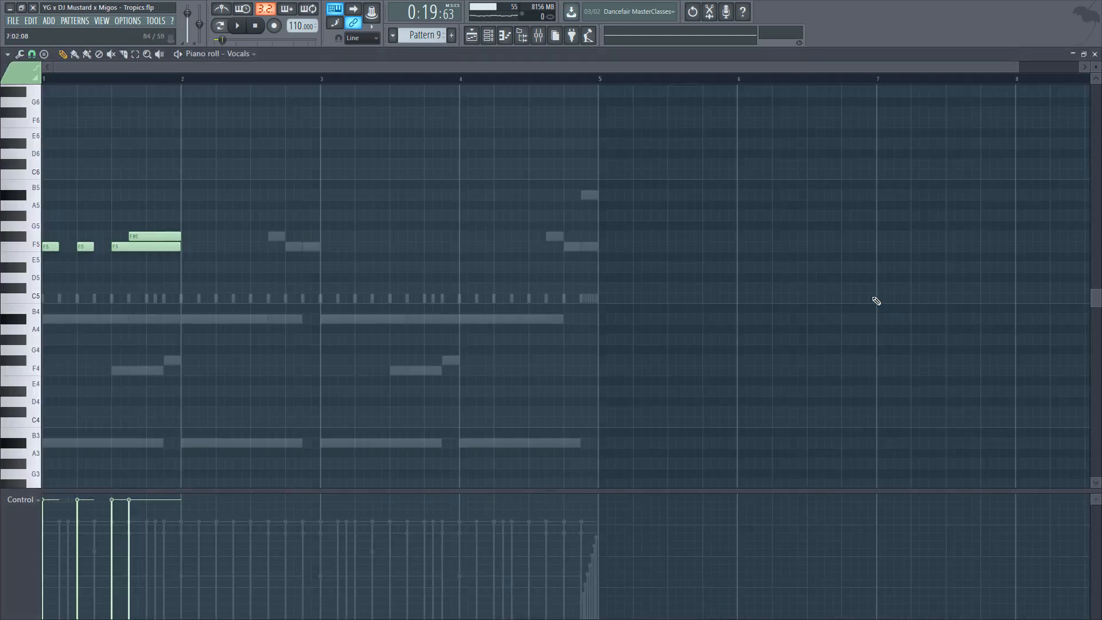
key("Escape")
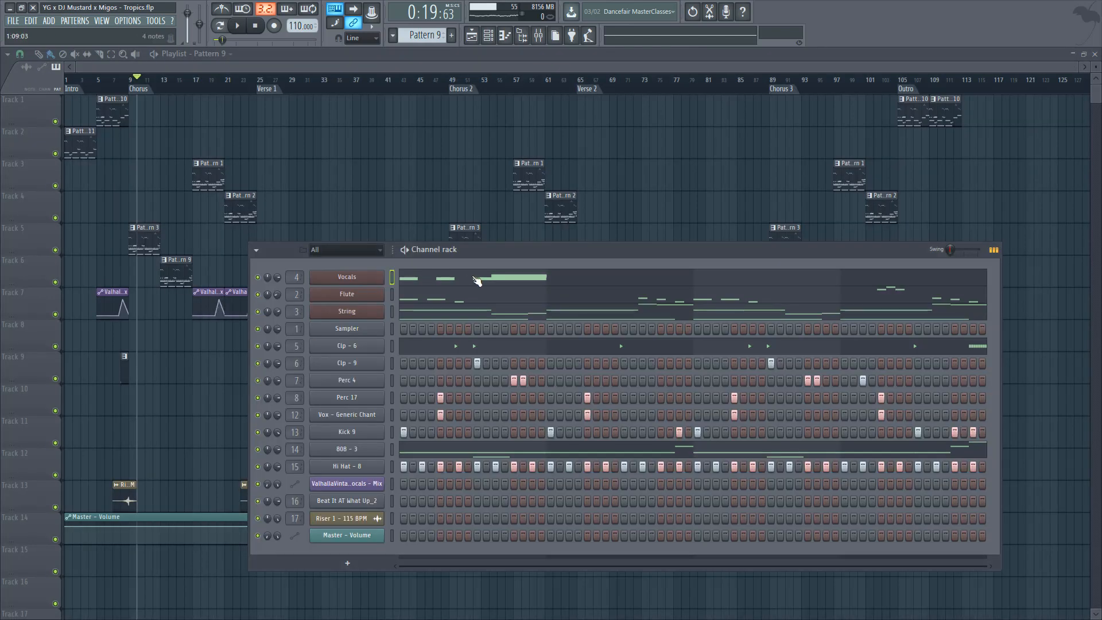
key("space")
key("space")
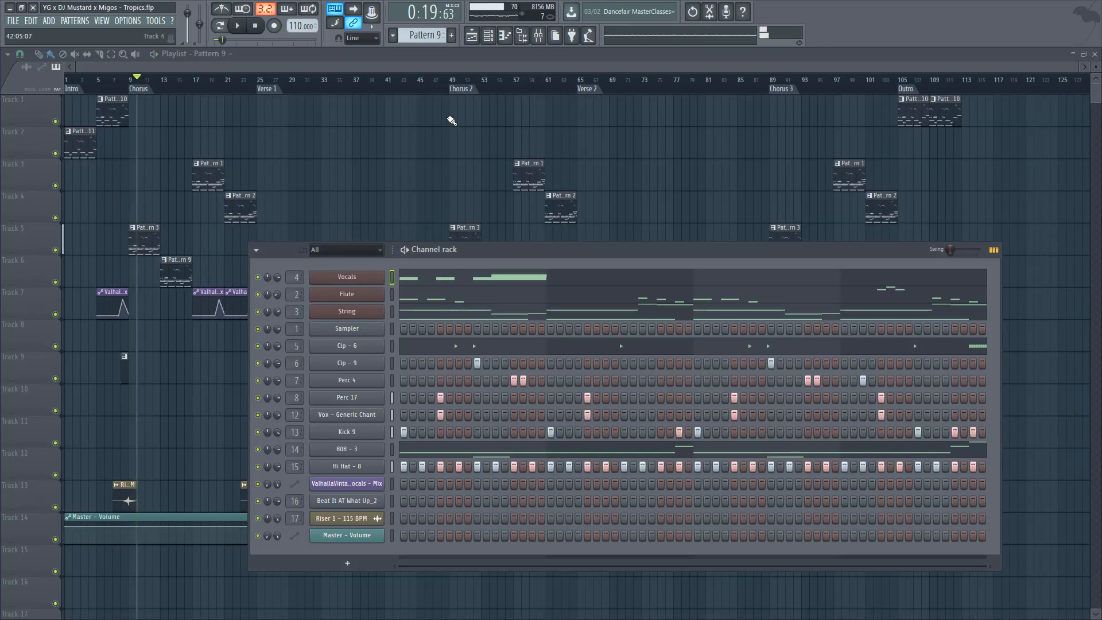
Step: Open the mixer on the Vocals track and play Pattern 9 on its own with the channel rack in view
left_click(539, 35)
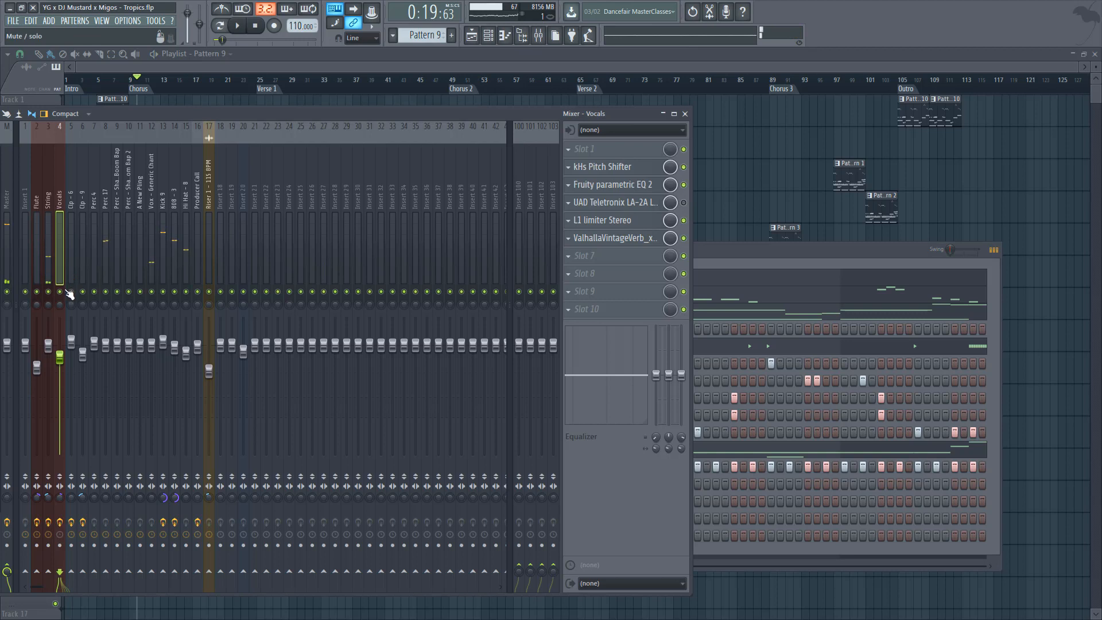
right_click(64, 291)
right_click(65, 291)
key("space")
key("space")
left_click_drag(700, 251, 688, 250)
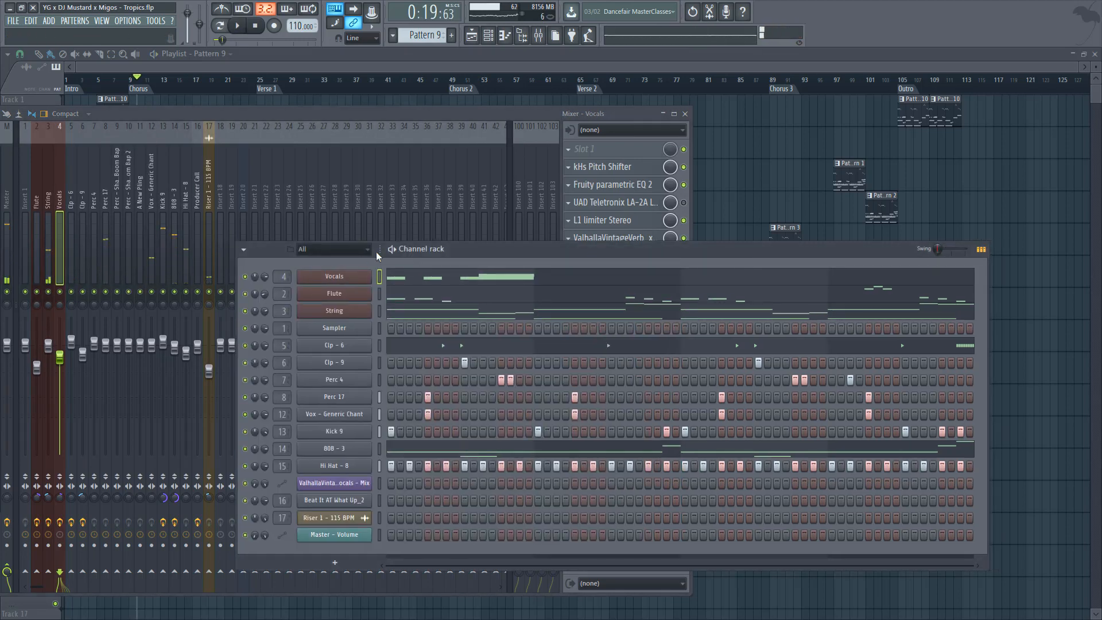
key("space")
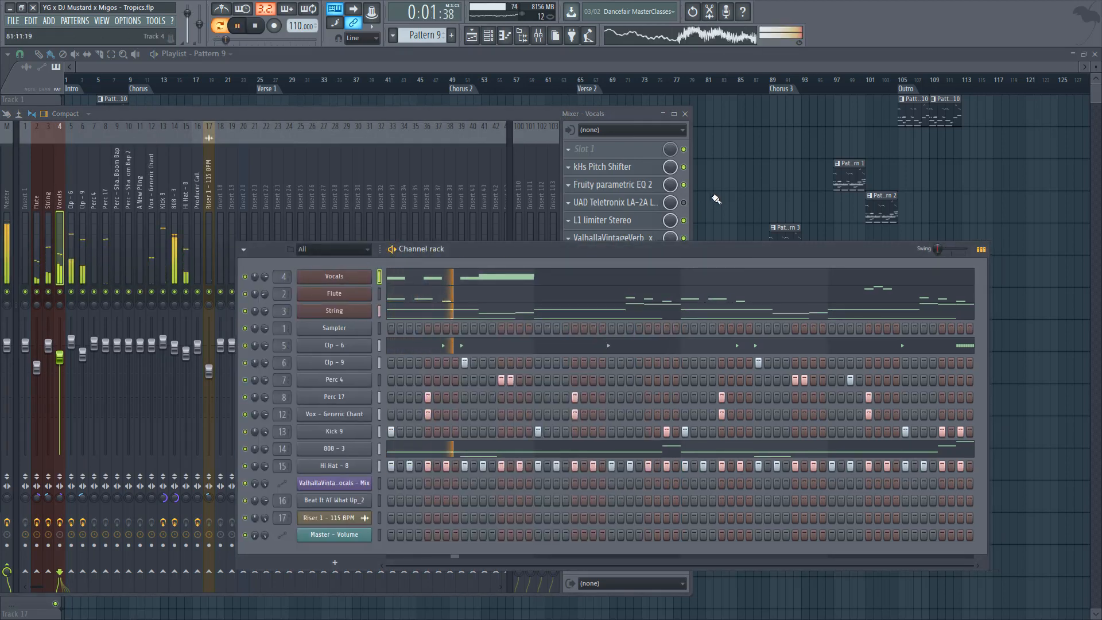
Step: Close the floating windows and play the first chorus in the playlist from about bars 9, 12 and 19
key("F12")
left_click(131, 84)
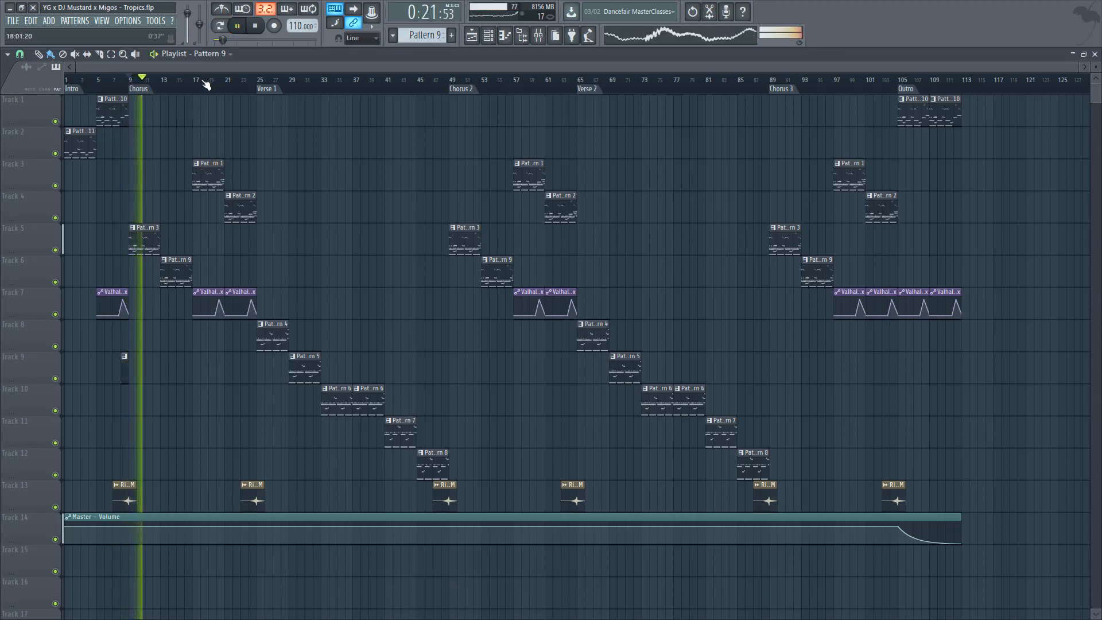
key("space")
left_click_drag(219, 84, 153, 81)
key("space")
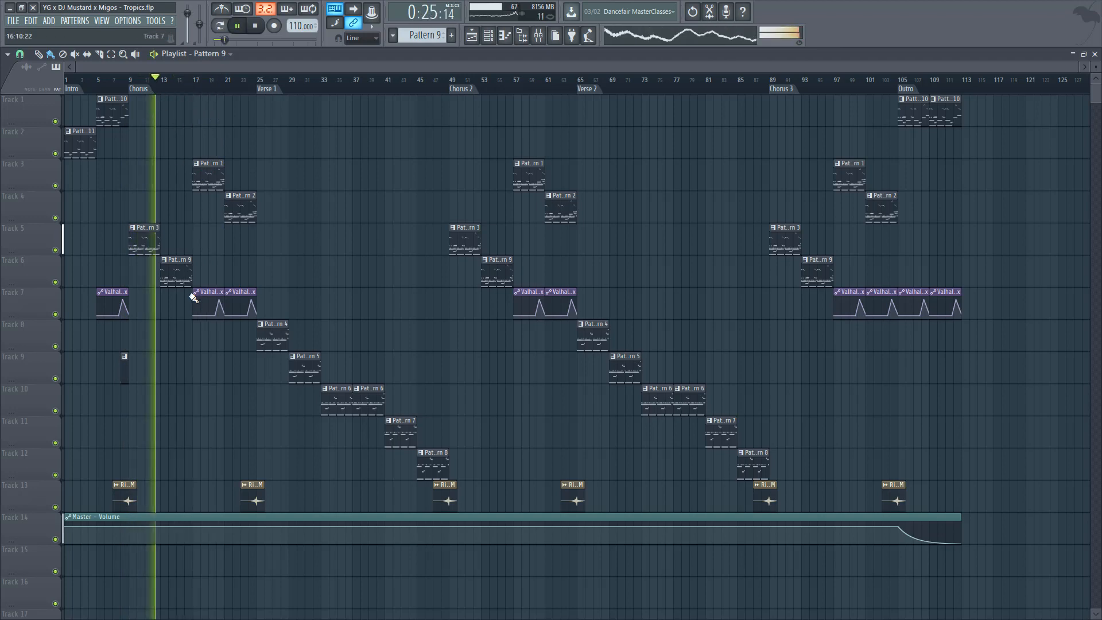
key("space")
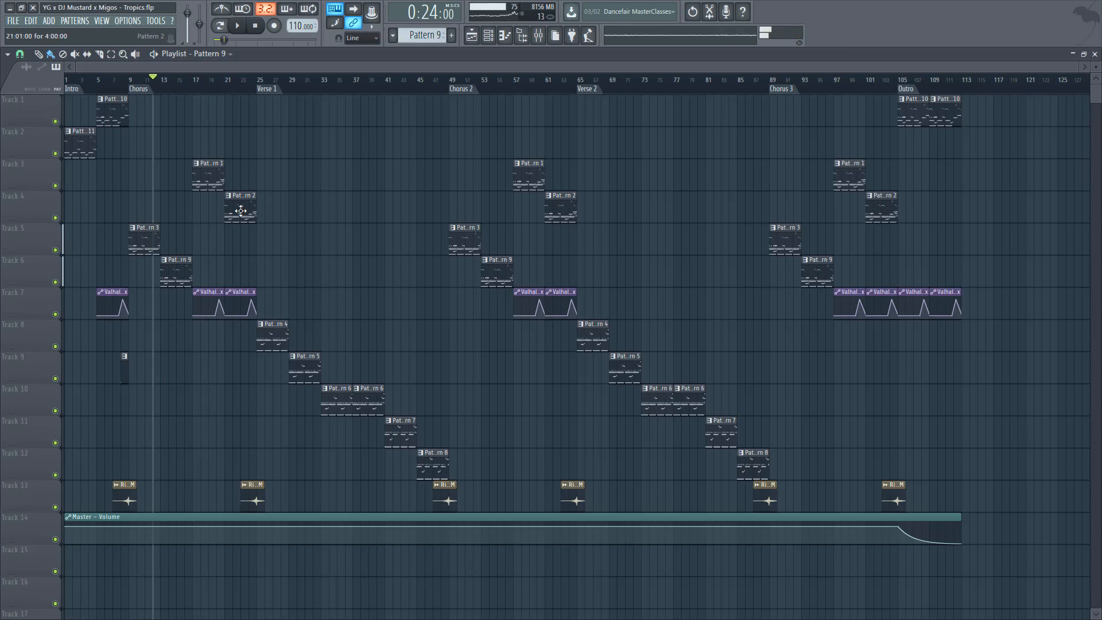
left_click(211, 81)
key("space")
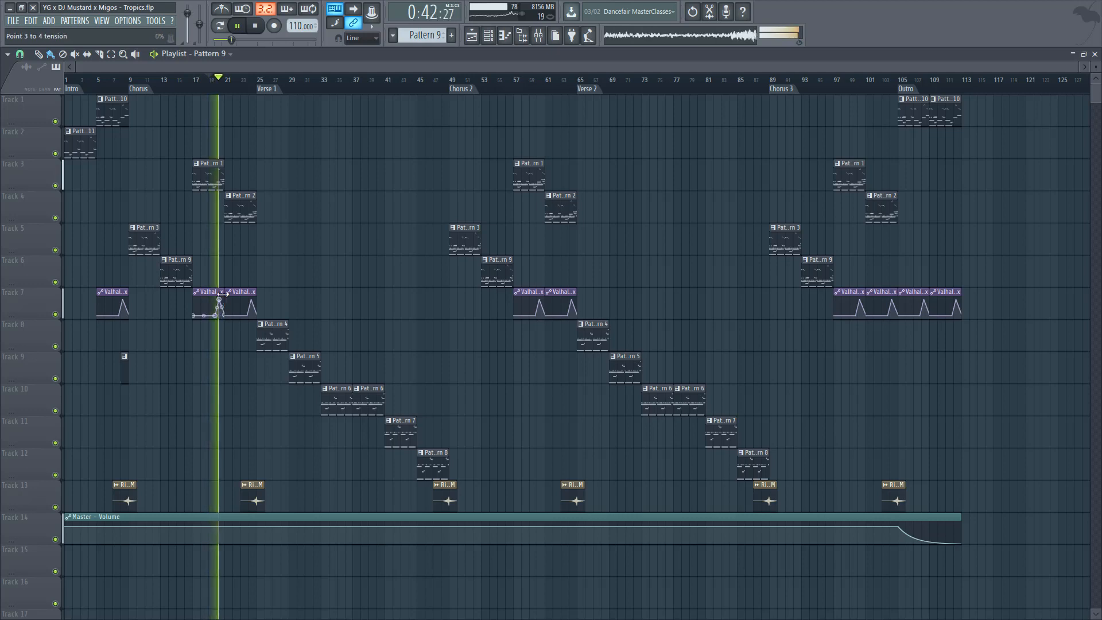
key("space")
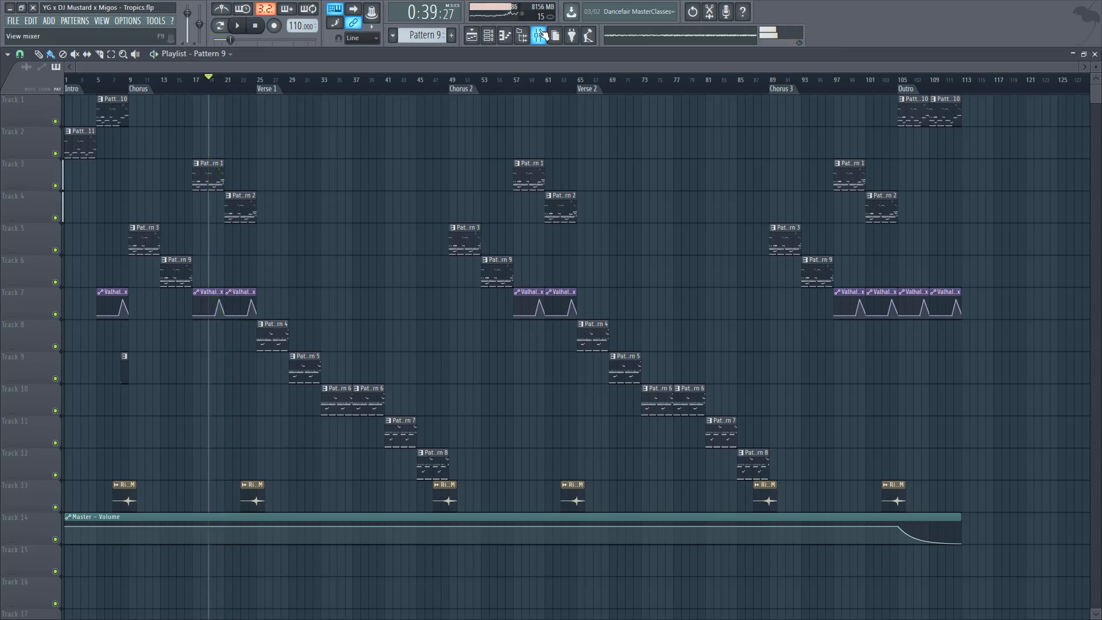
Step: Reposition the mixer window over the middle of the playlist, close it and set the playhead at bar 17
left_click(540, 35)
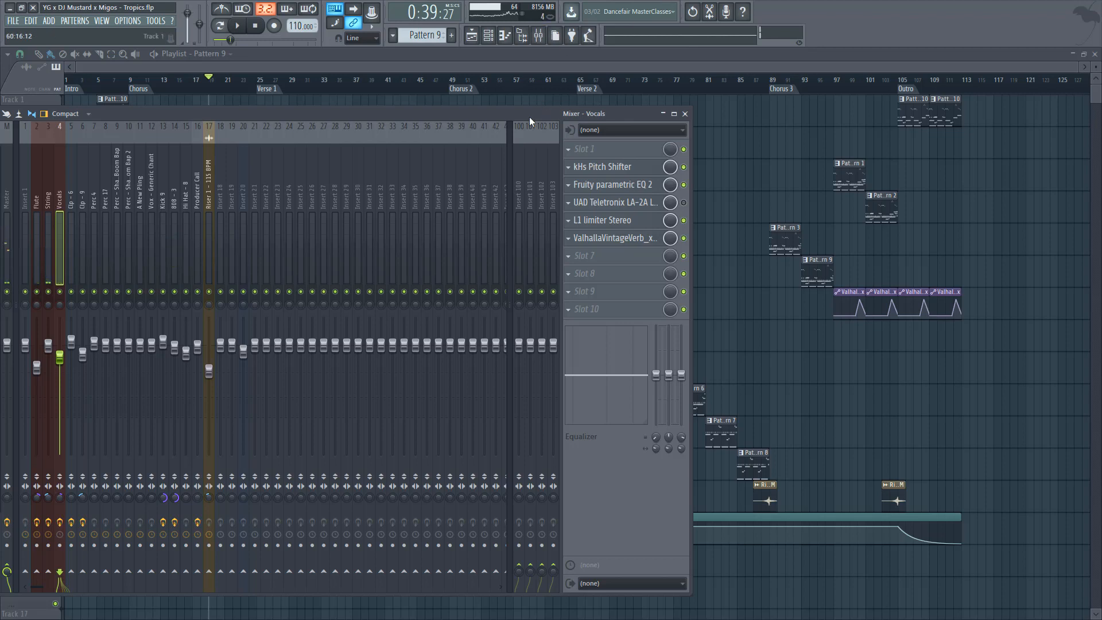
left_click_drag(531, 117, 771, 192)
mouse_move(199, 81)
left_mouse_down()
mouse_move(138, 98)
mouse_move(197, 100)
left_mouse_up()
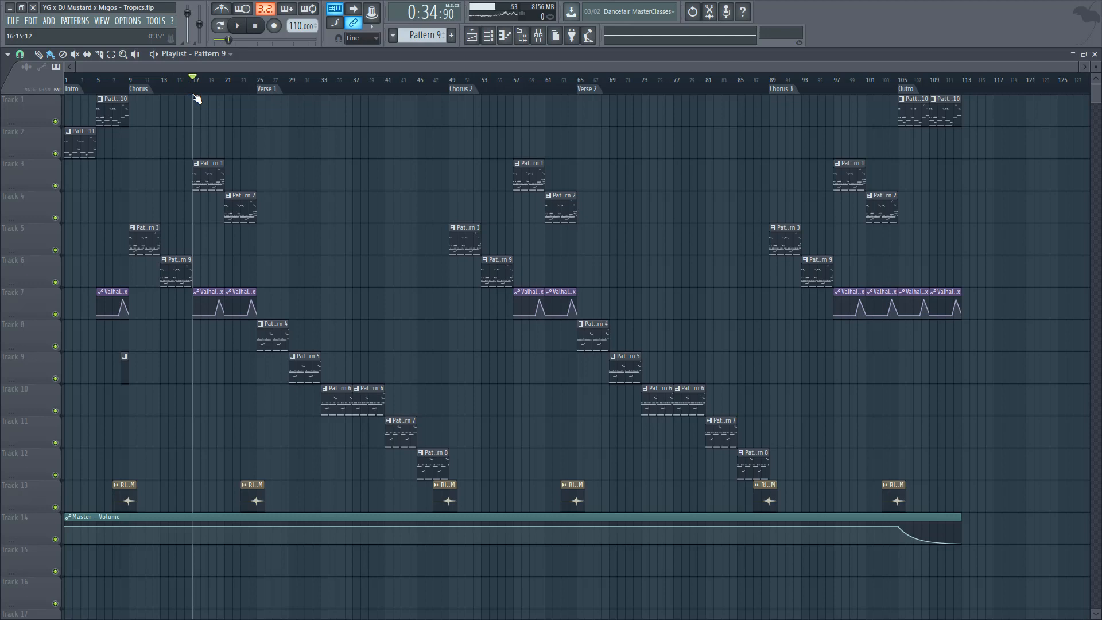
Step: Try to copy the Pattern 1 and Pattern 2 clips at bar 17 to about bar 10, and undo the copy
left_click_drag(209, 181, 262, 224)
left_click_drag(207, 180, 148, 185)
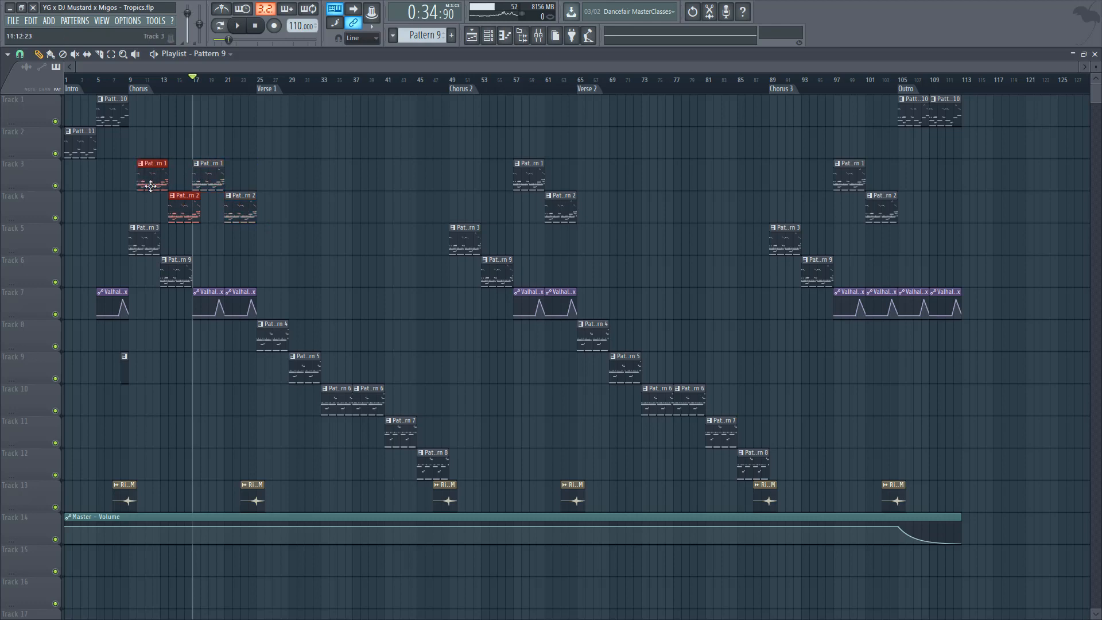
key("ctrl+z")
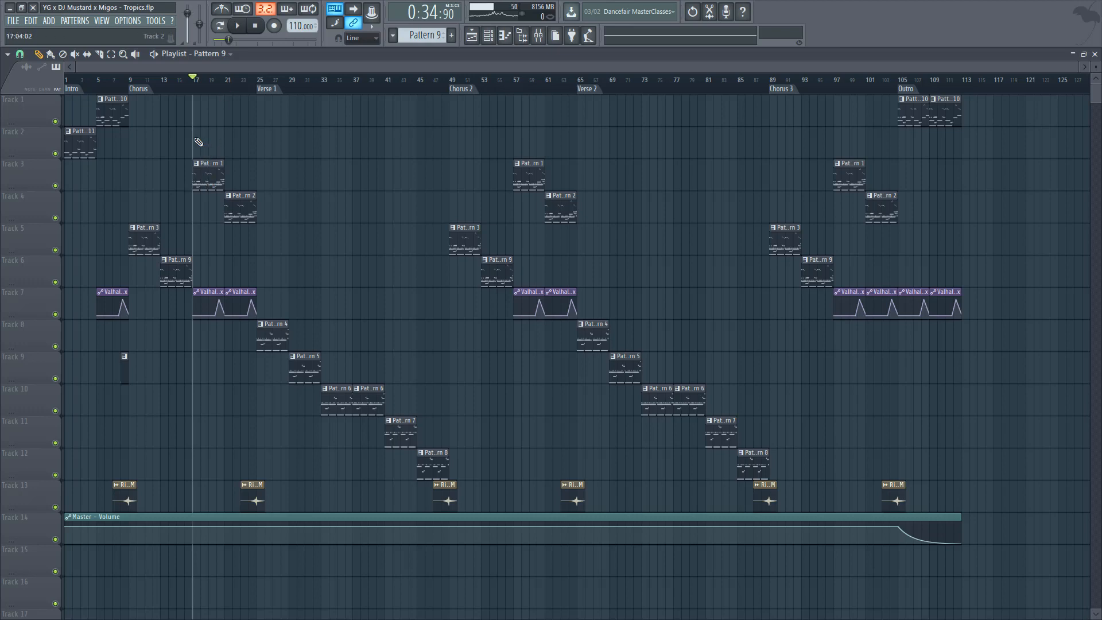
Step: Highlight the Pattern 9 clip and the Pattern 1 and Pattern 2 clips of the first chorus
left_click_drag(196, 140, 234, 201)
left_click_drag(193, 252, 152, 286)
left_click_drag(223, 126, 147, 179)
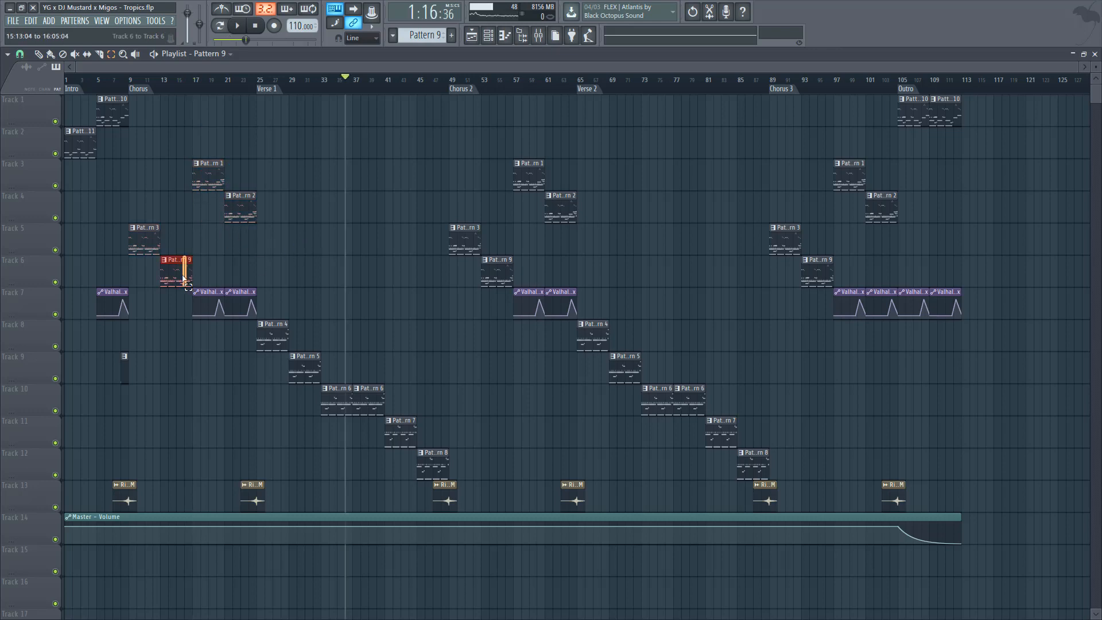
left_click_drag(193, 190, 183, 163)
left_click_drag(234, 203, 248, 214)
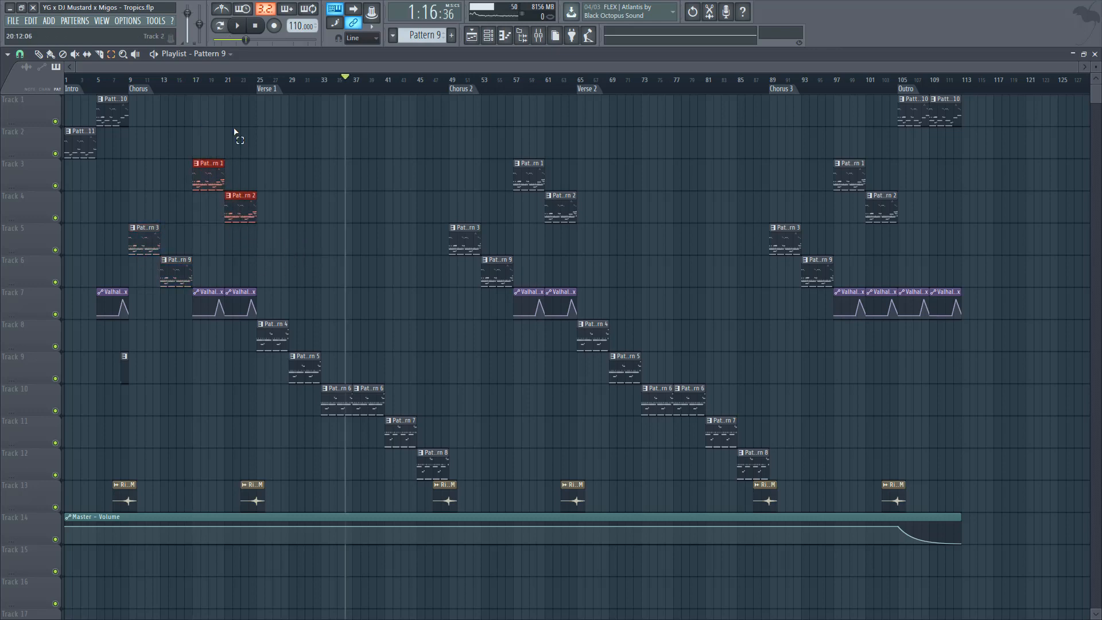
Step: Open the Vocals notes of Pattern 1 in the piano roll and play them from about bar 4
left_click(257, 87)
left_click(218, 91)
double_click(215, 179)
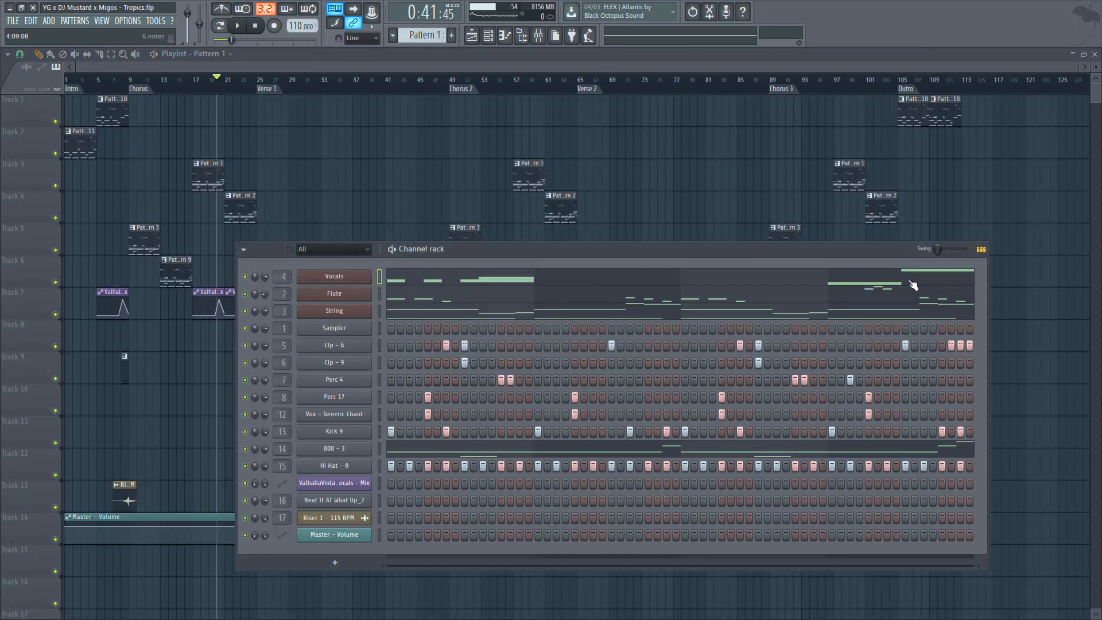
left_click(915, 288)
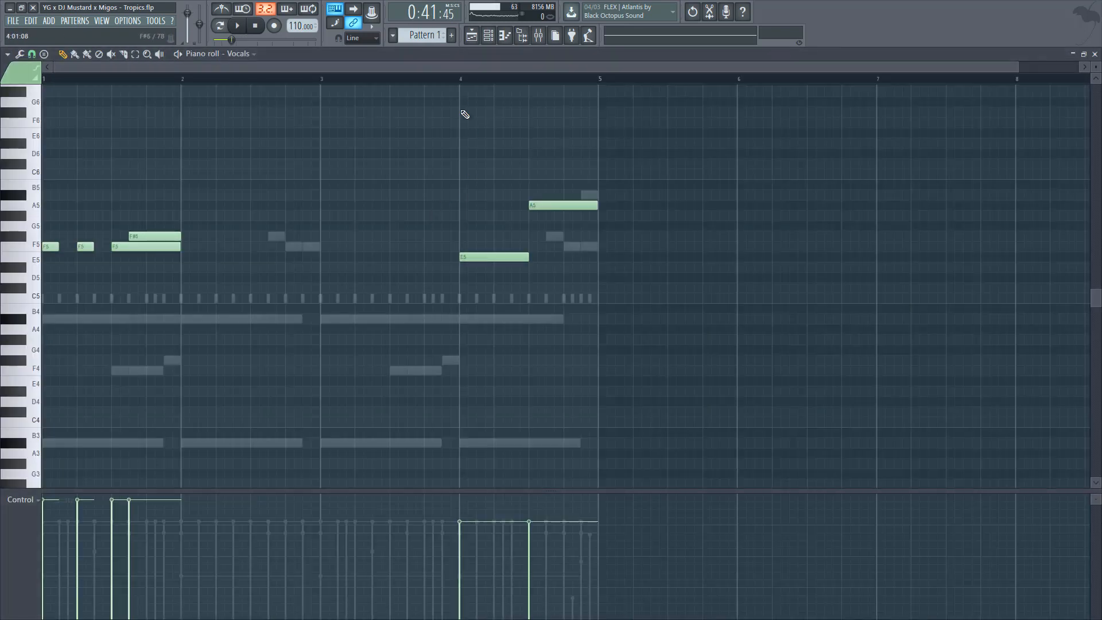
left_click(450, 78)
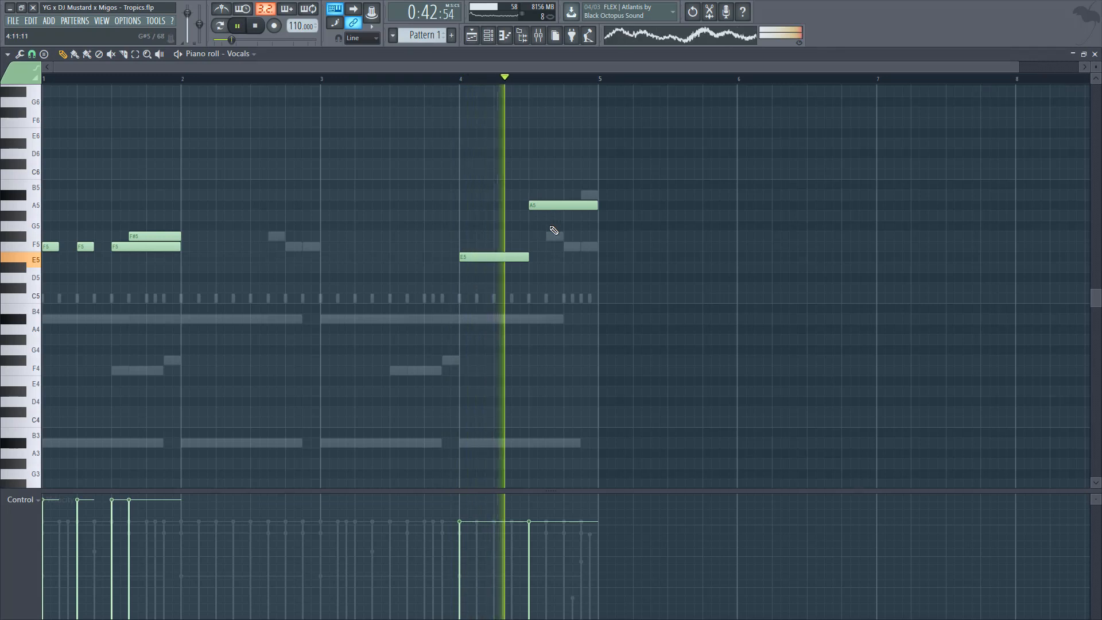
key("Escape")
key("space")
Step: Play the playlist from bar 15 while viewing Pattern 9 in the channel rack
left_click(178, 80)
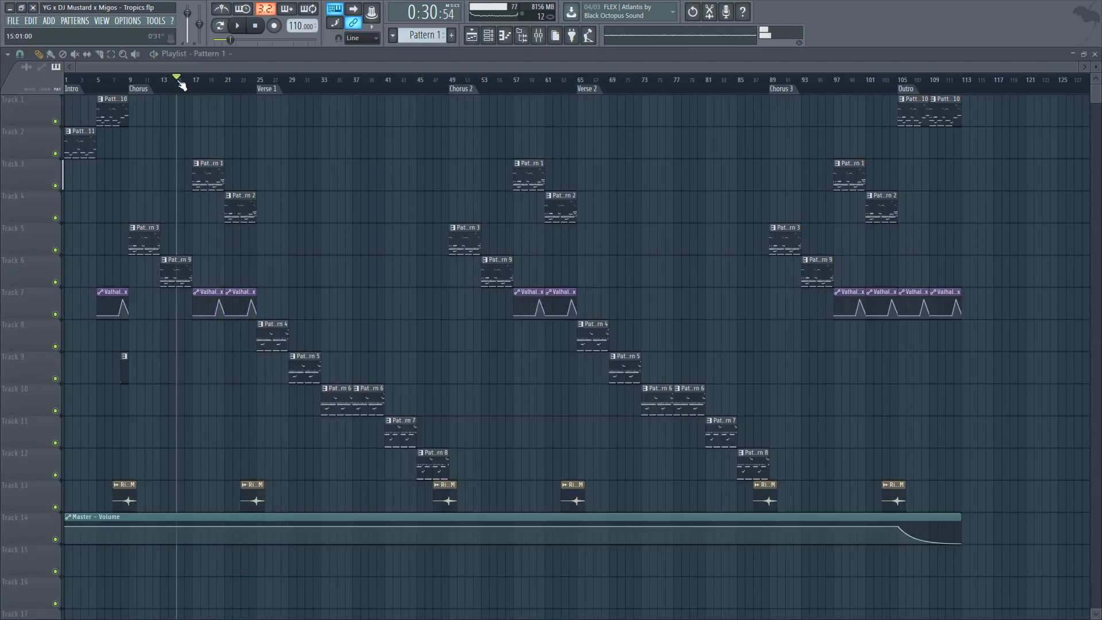
key("space")
key("F6")
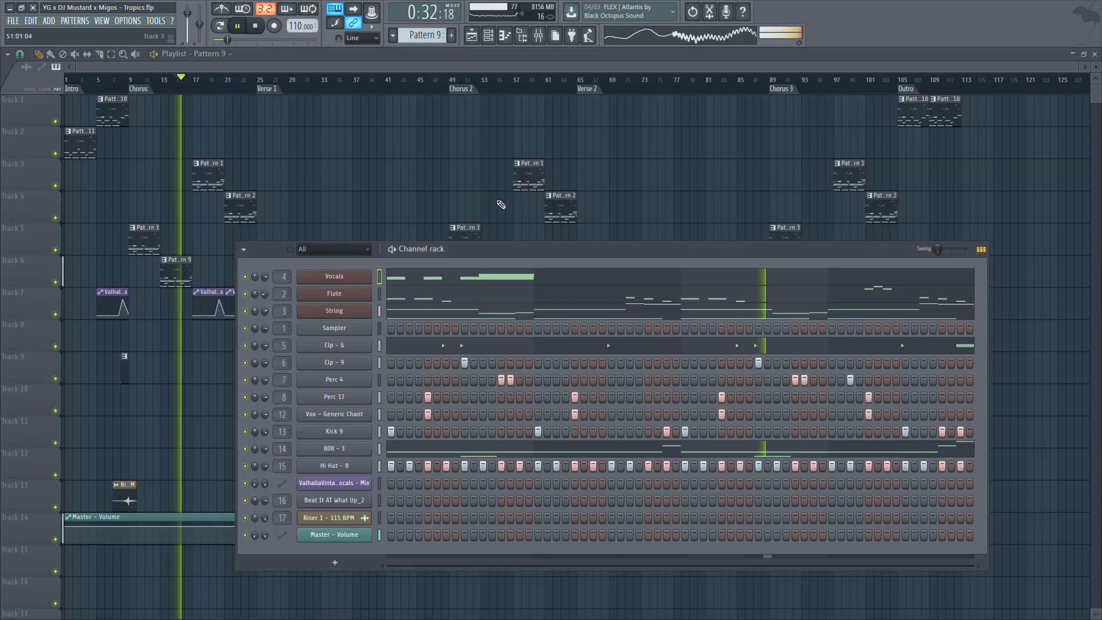
key("space")
key("F6")
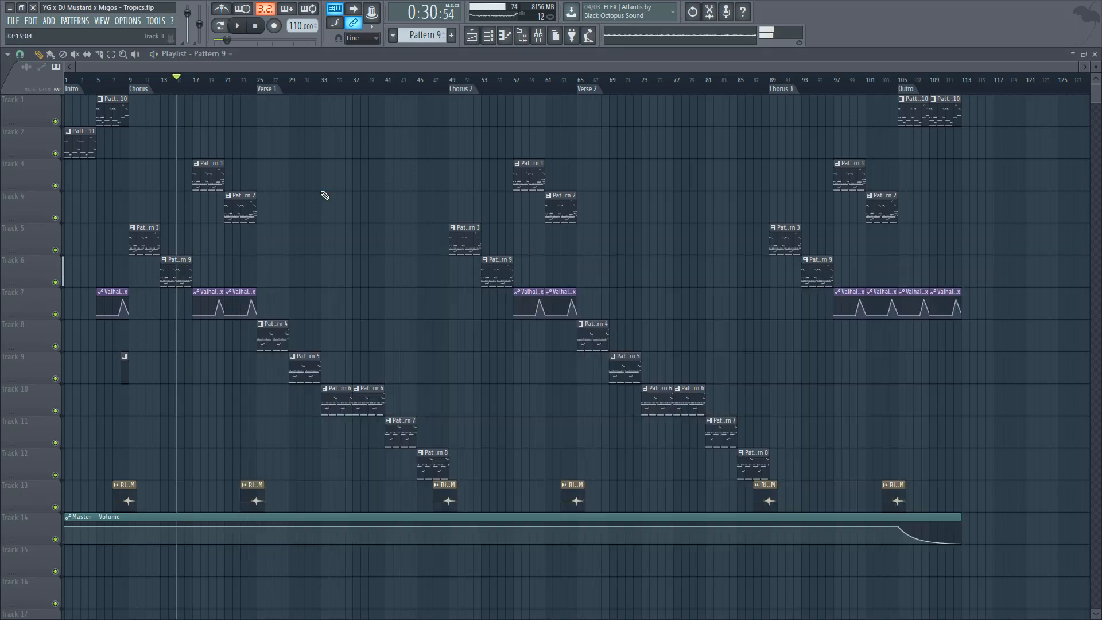
Step: Compare the channel rack contents of the Pattern 1 and Pattern 9 clips in the first chorus
double_click(209, 180)
key("Escape")
key("F6")
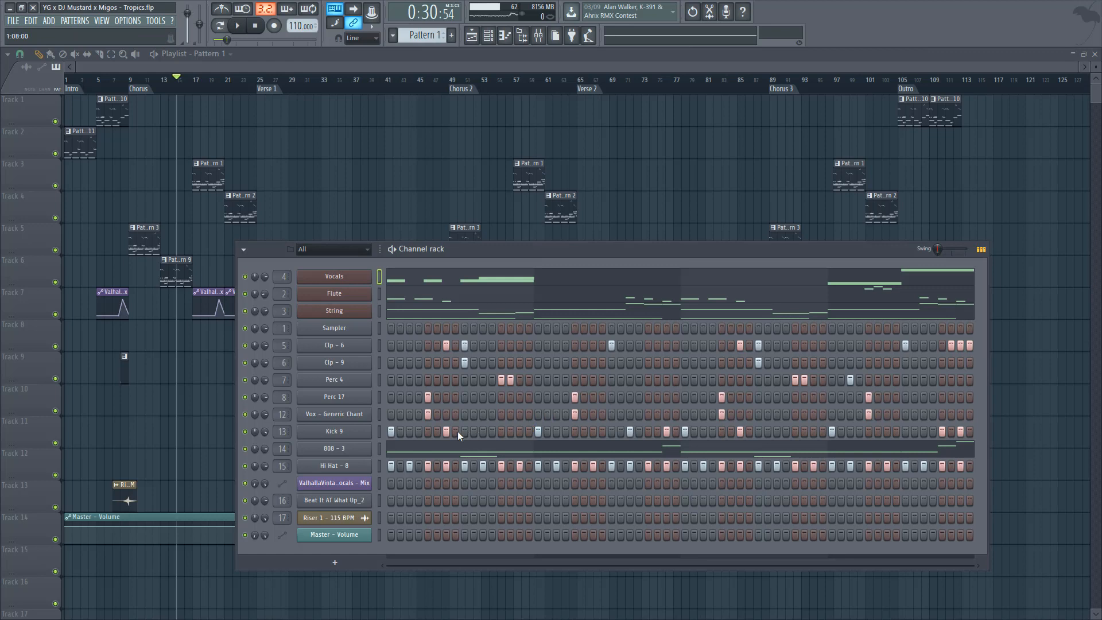
double_click(182, 274)
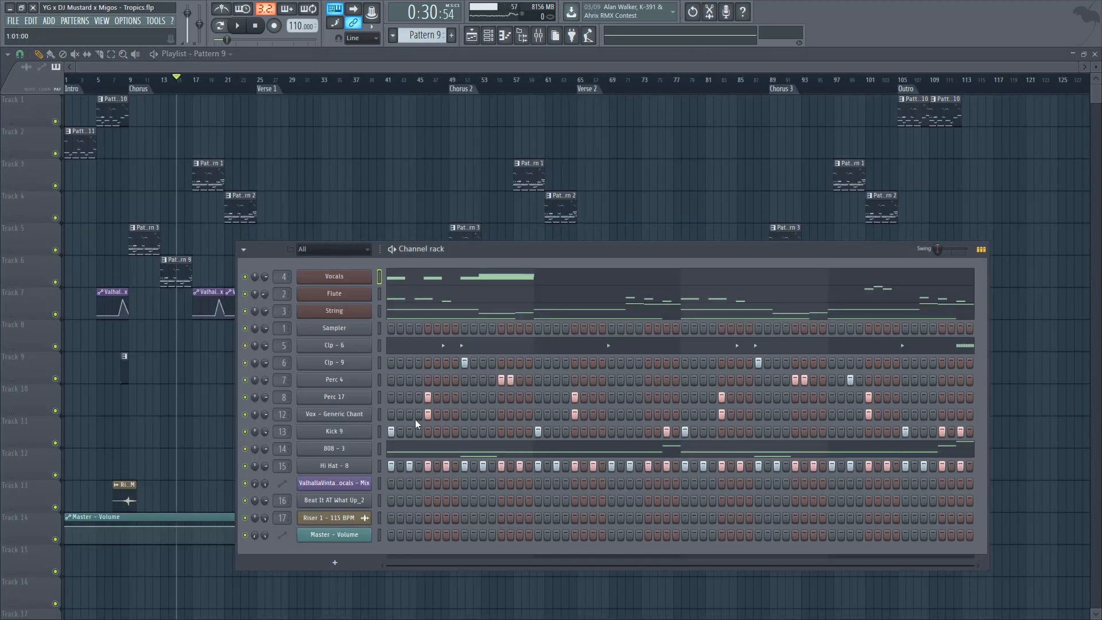
right_click(411, 167)
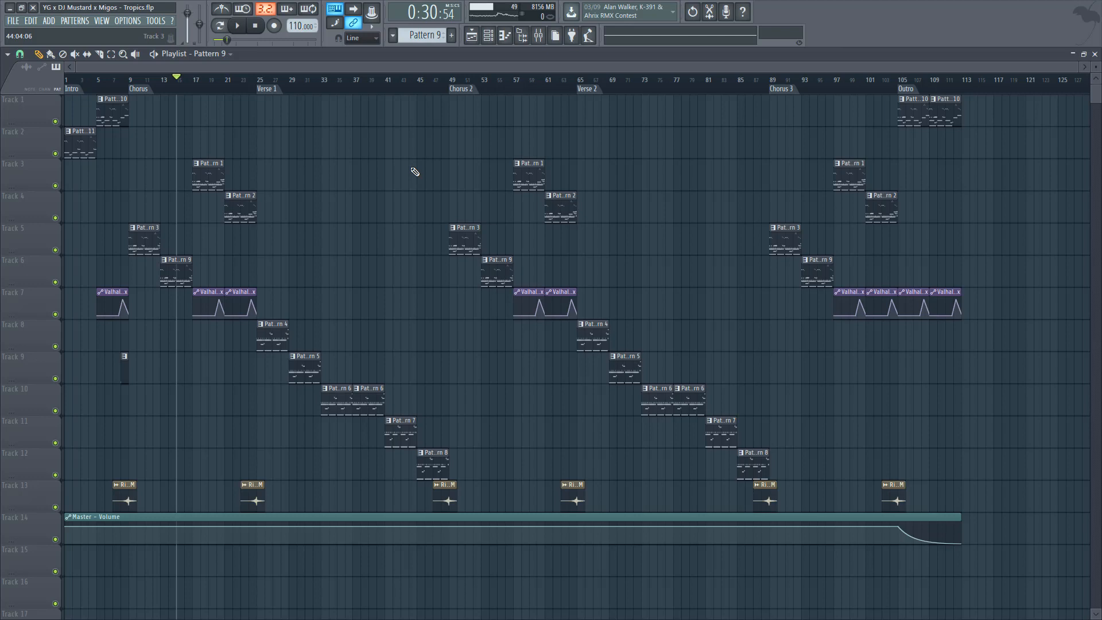
Step: Add a time marker named "Bridge???" at bar 41 of the playlist
left_click_drag(261, 82, 327, 109)
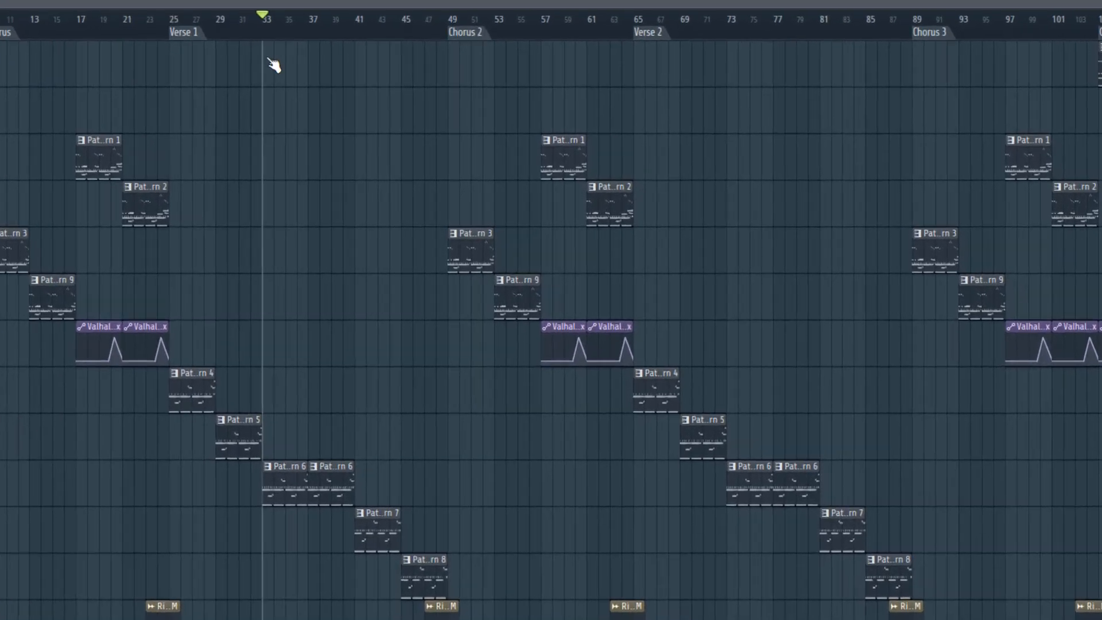
left_click_drag(272, 65, 354, 27)
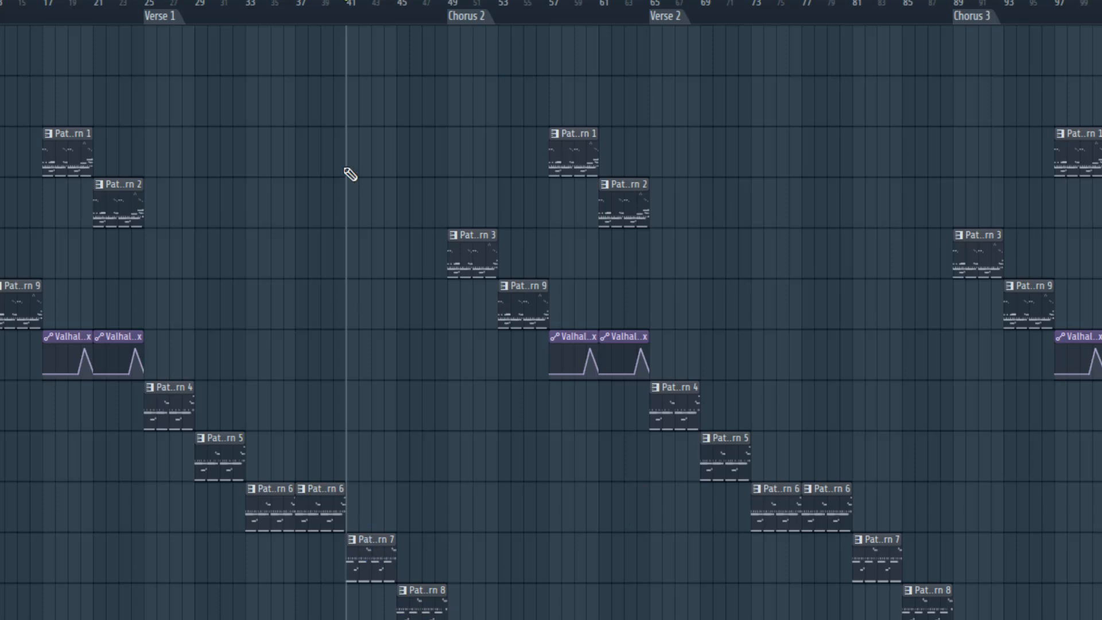
right_click(345, 22)
left_click(357, 32)
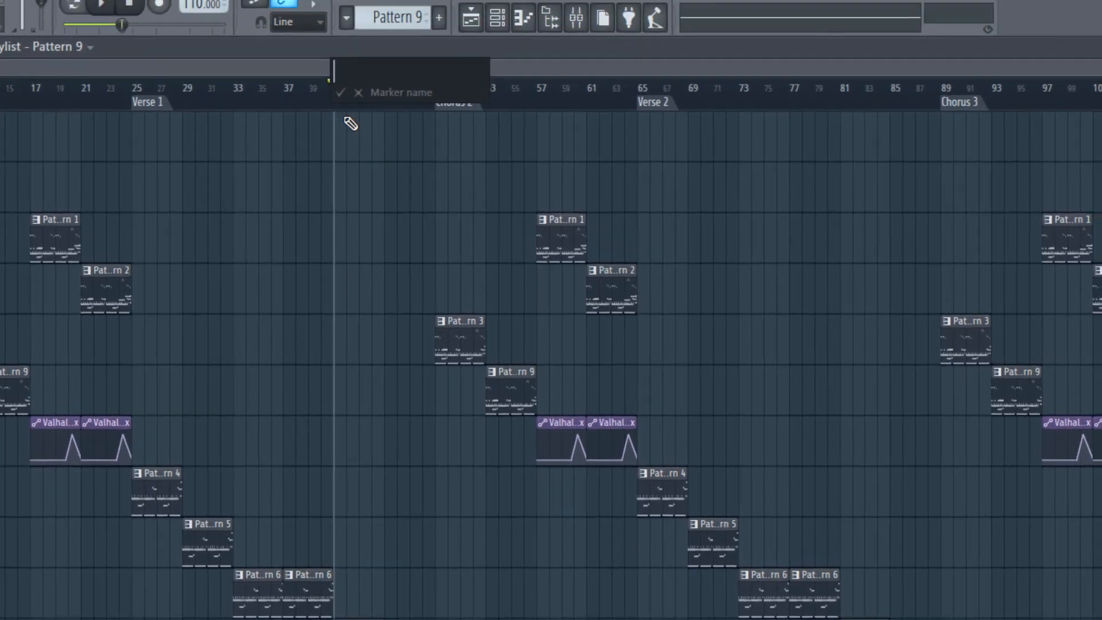
type("Bridge???")
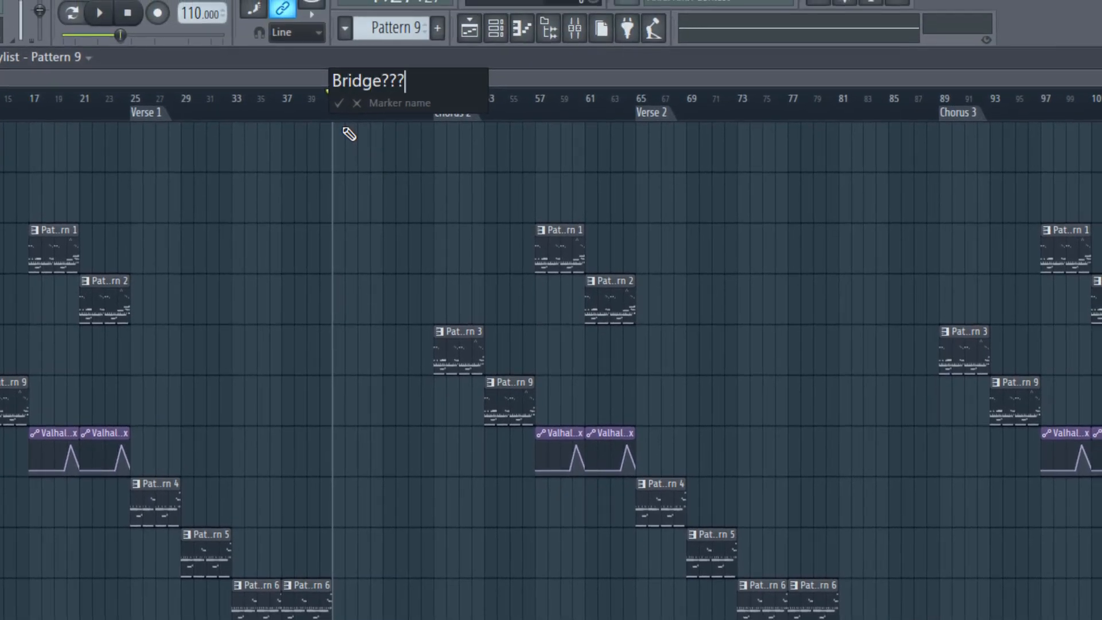
key("Return")
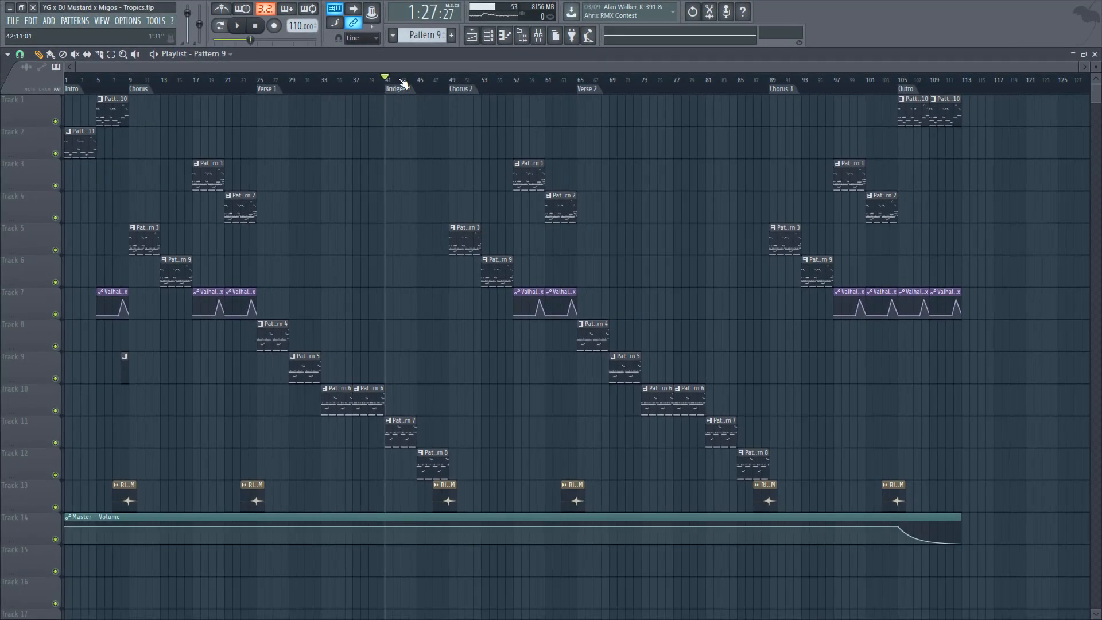
Step: Select bars 25 to 49 on the timeline, narrow the range to bars 37 to 49 and play it
left_click_drag(403, 85, 450, 84)
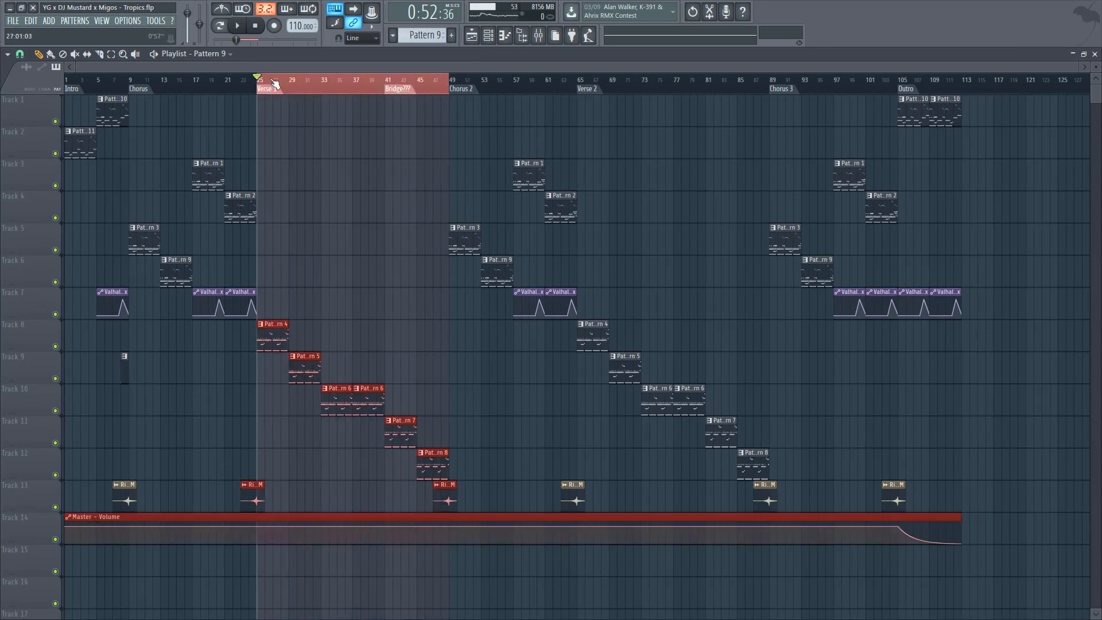
left_click_drag(274, 83, 356, 94)
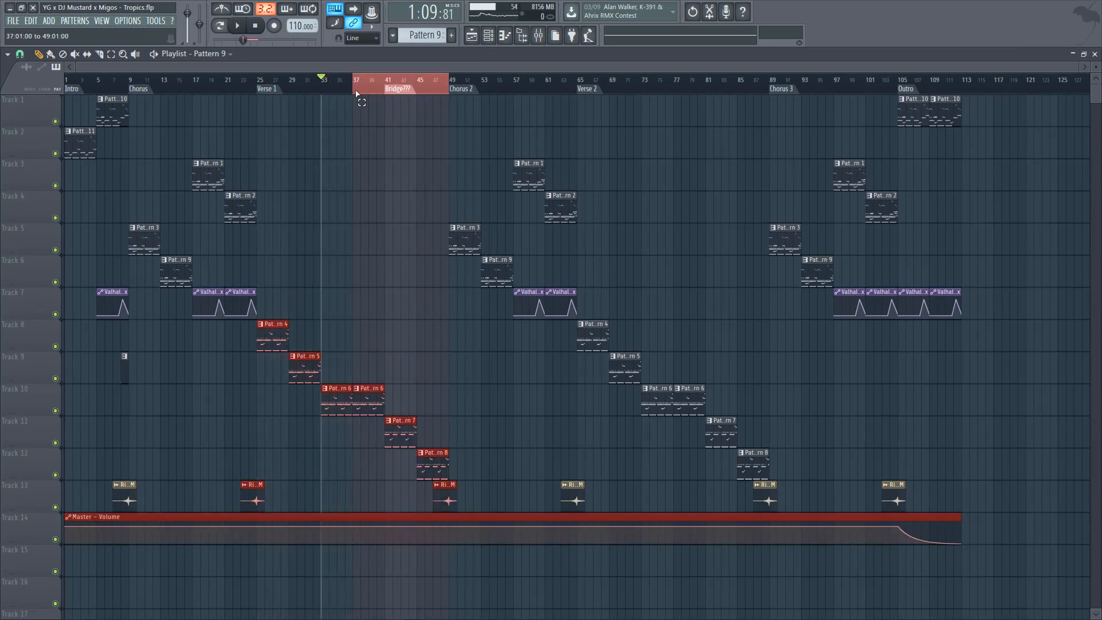
key("space")
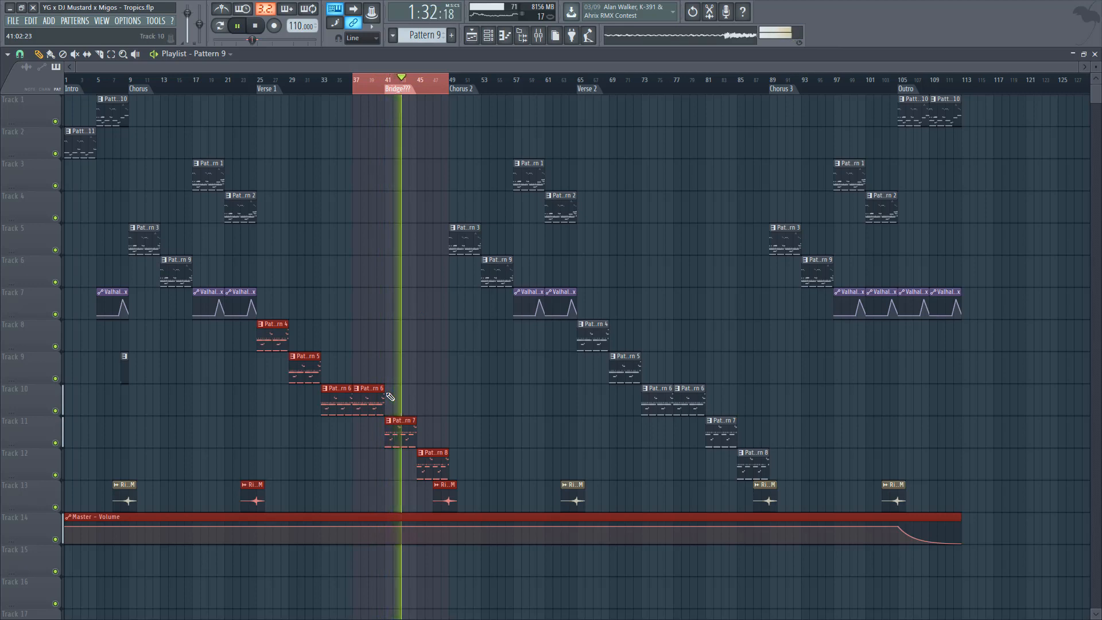
key("space")
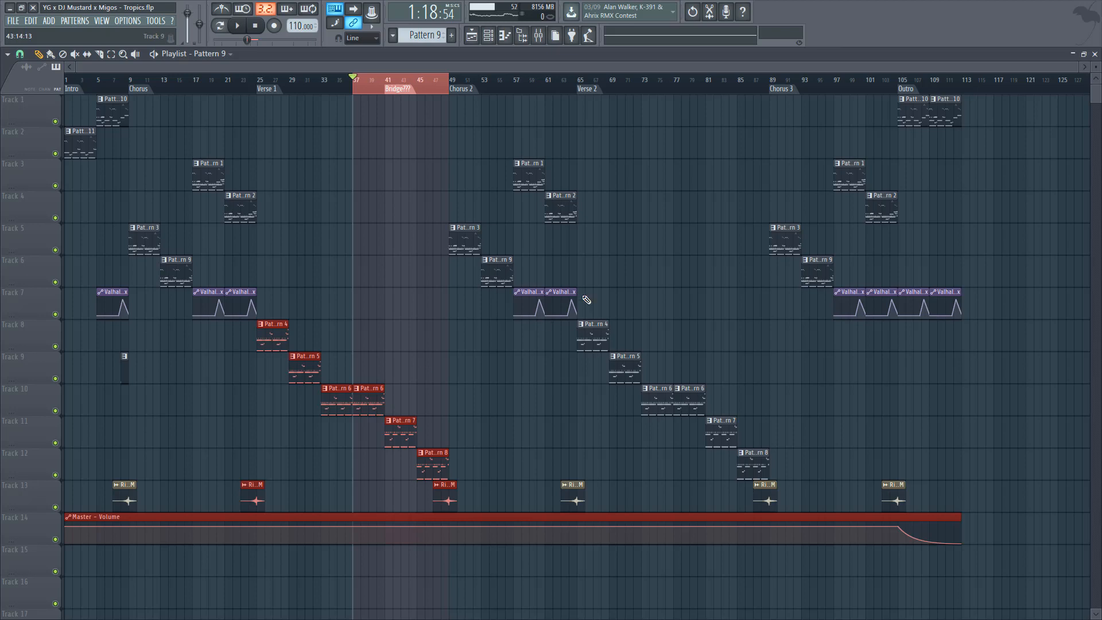
Step: Select the section from the Bridge??? marker to Chorus 2 and play it with the mixer's Master track displayed
left_click(396, 90)
double_click(396, 88)
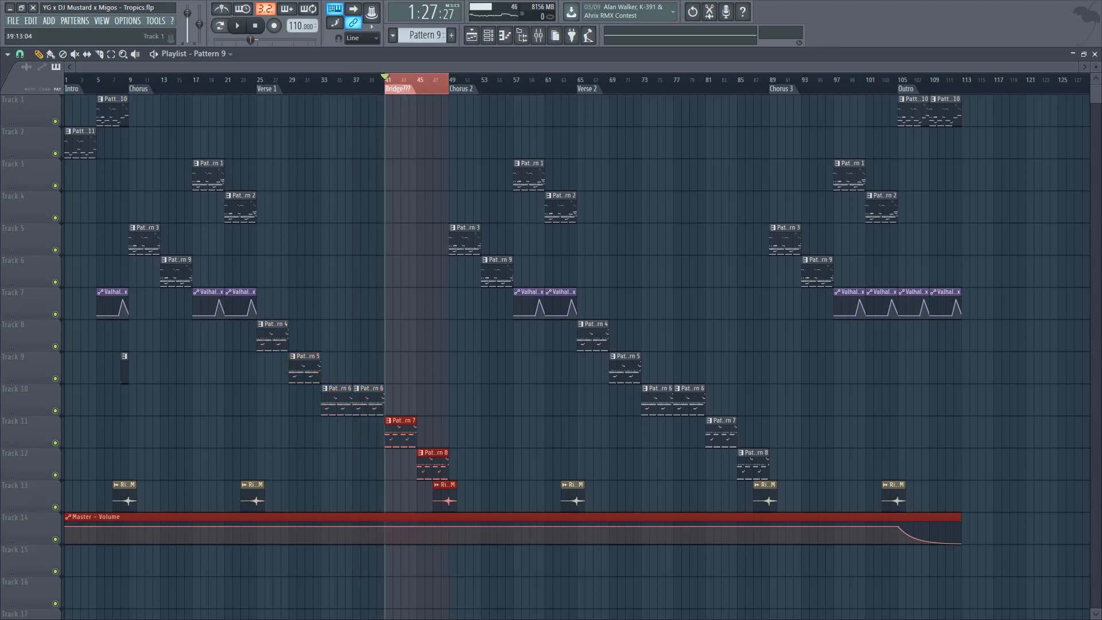
left_click(539, 35)
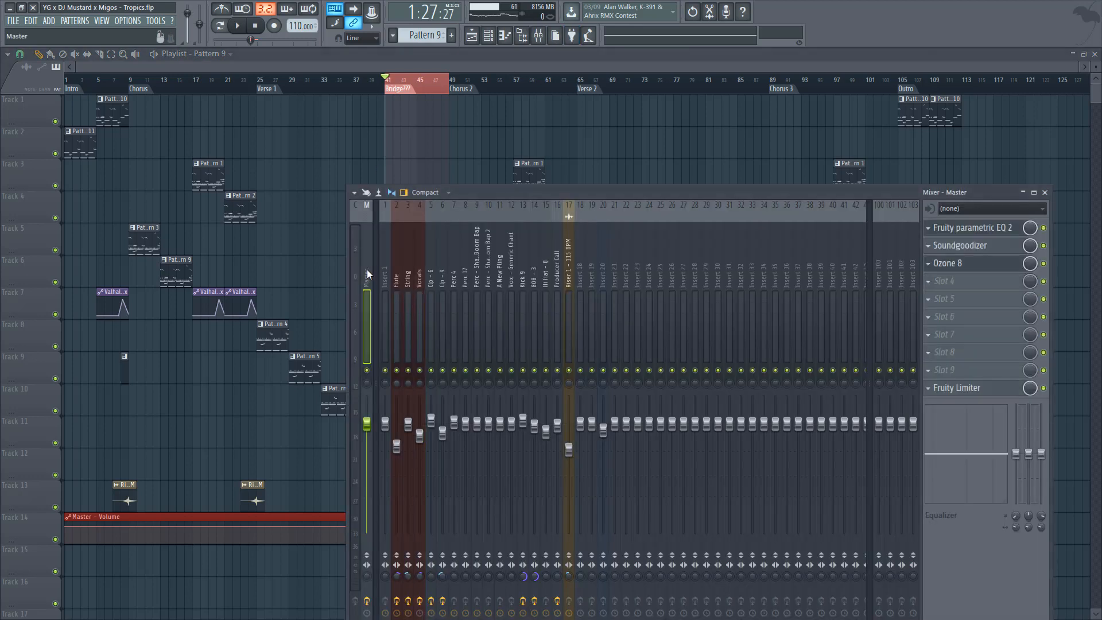
key("space")
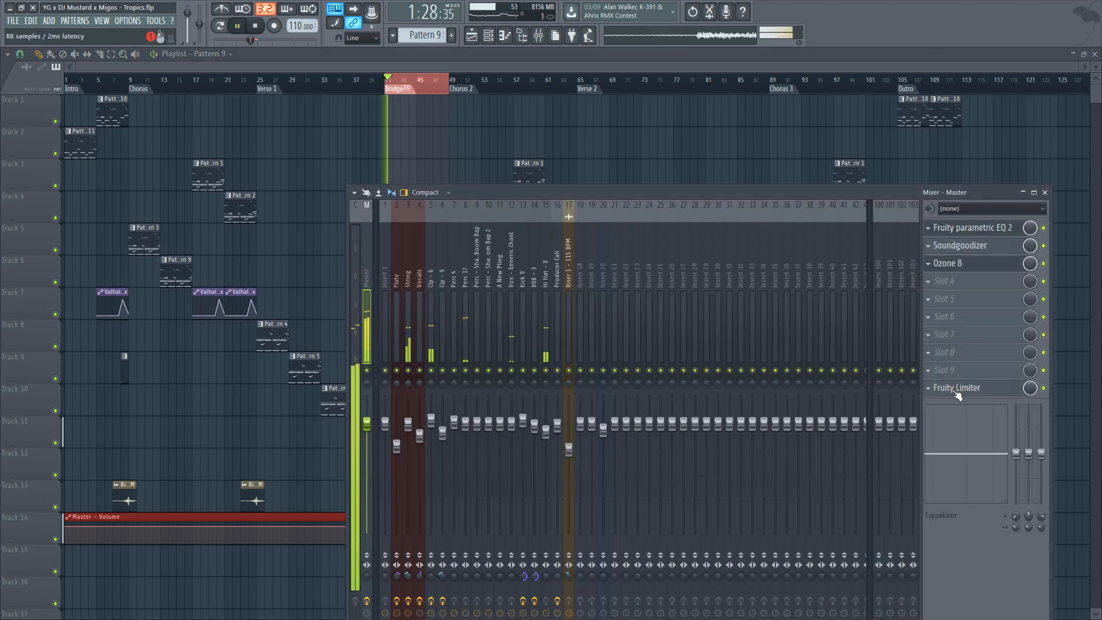
Step: Compare the levels of the bridge and Chorus 2 during playback in the Master track's Fruity Limiter and close the plugin windows
left_click(956, 388)
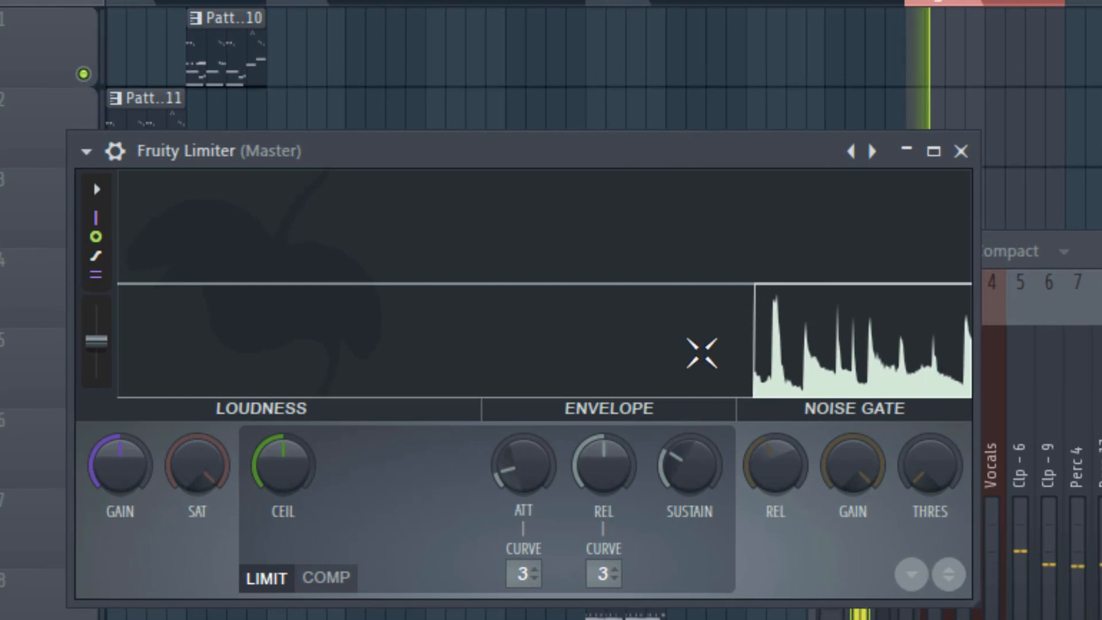
left_click(786, 305)
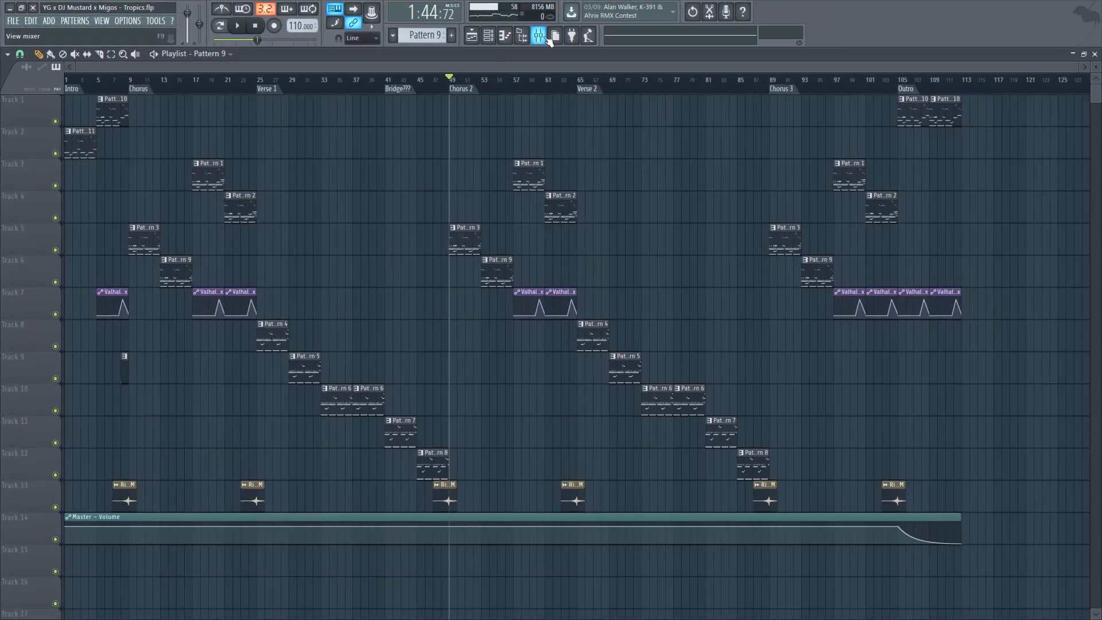
left_click(539, 35)
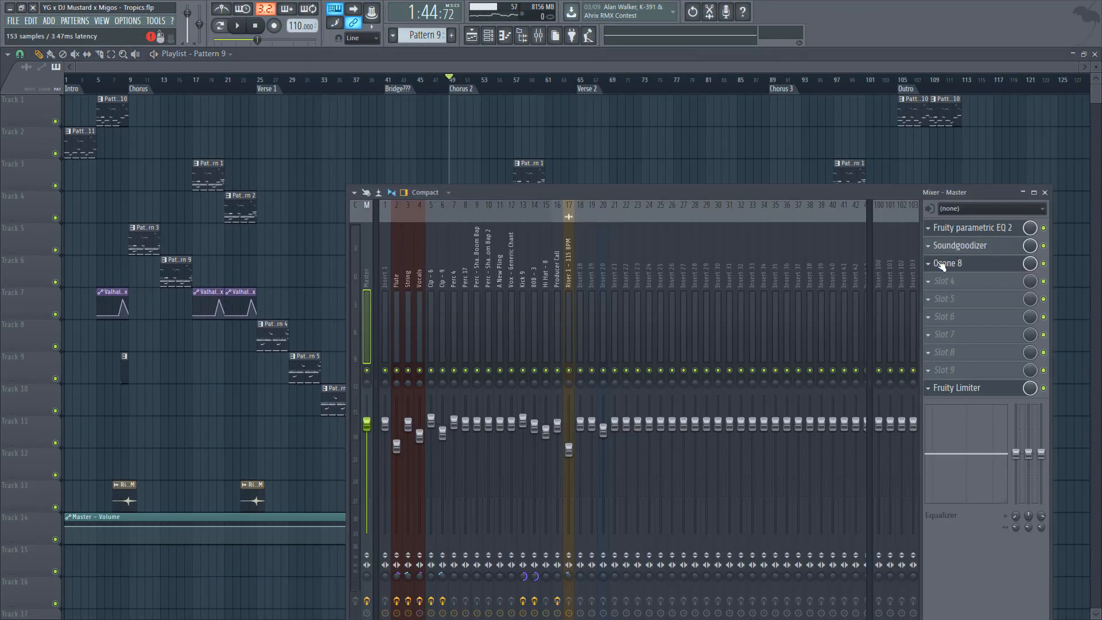
left_click(972, 390)
key("space")
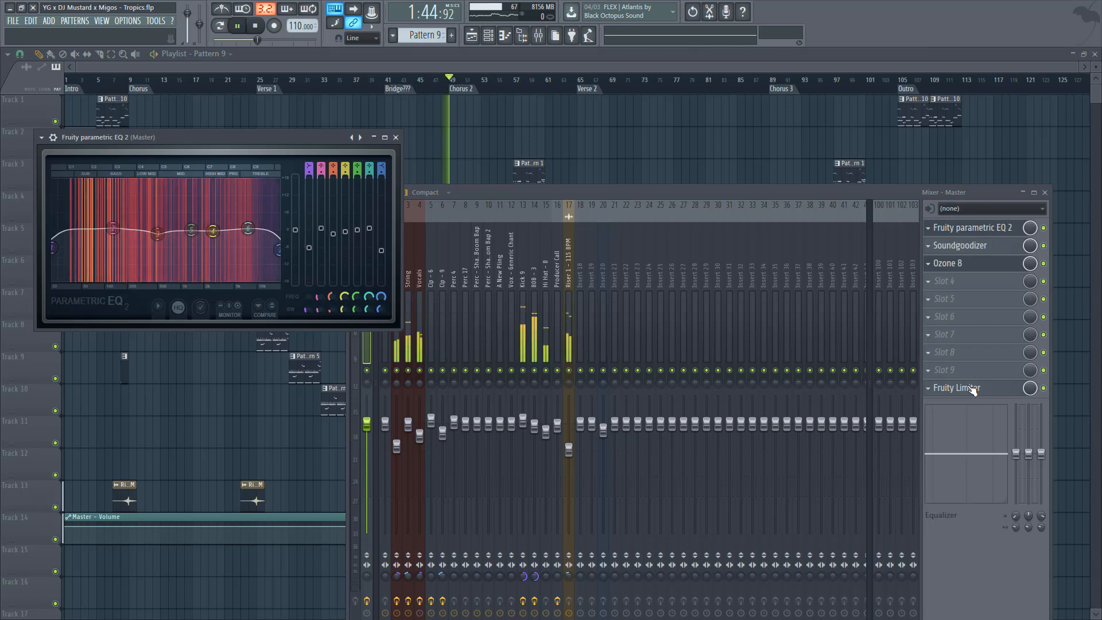
left_click(972, 389)
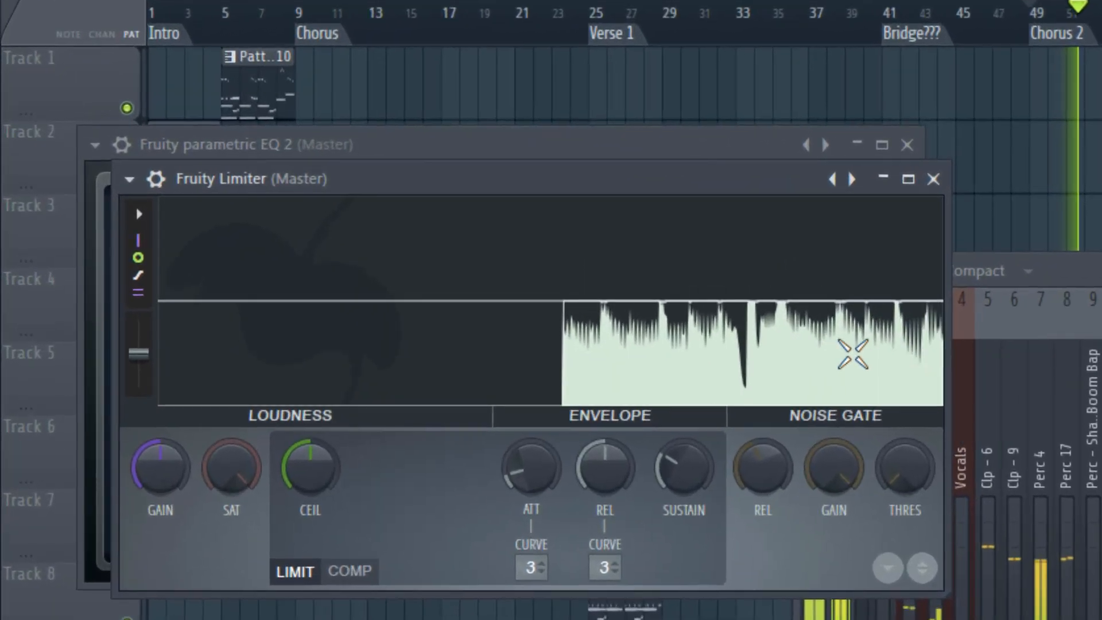
left_click(541, 316)
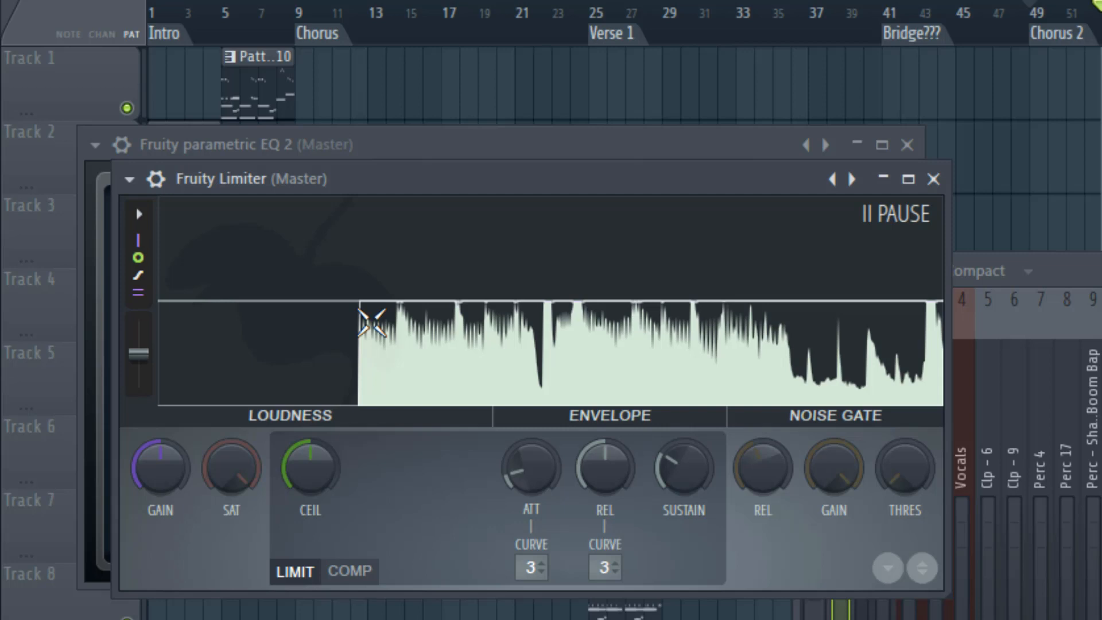
left_click(934, 179)
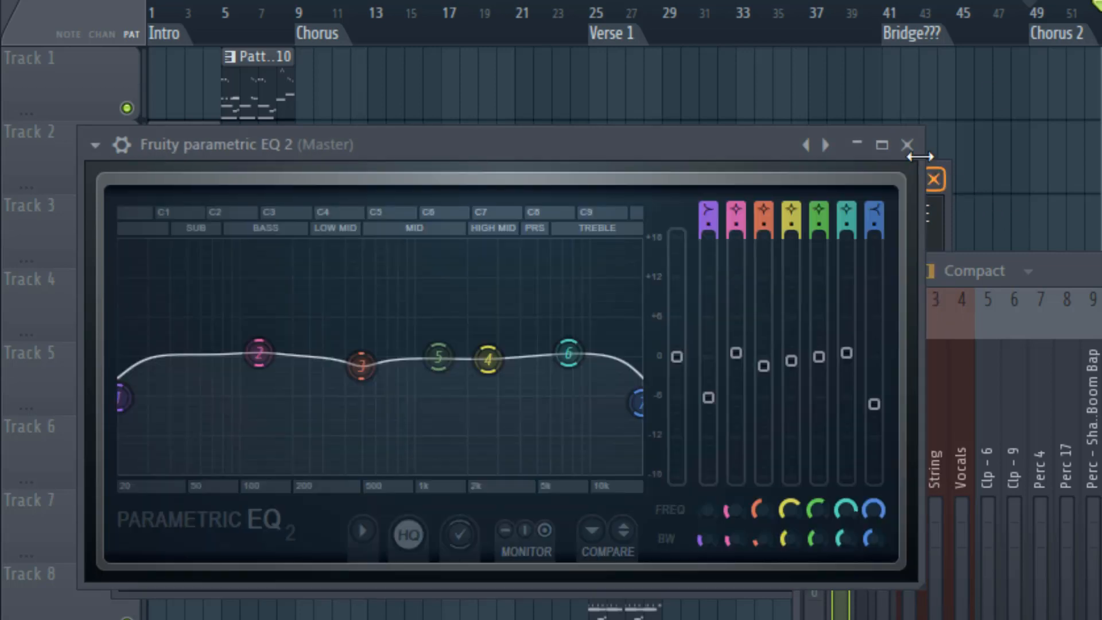
left_click(907, 144)
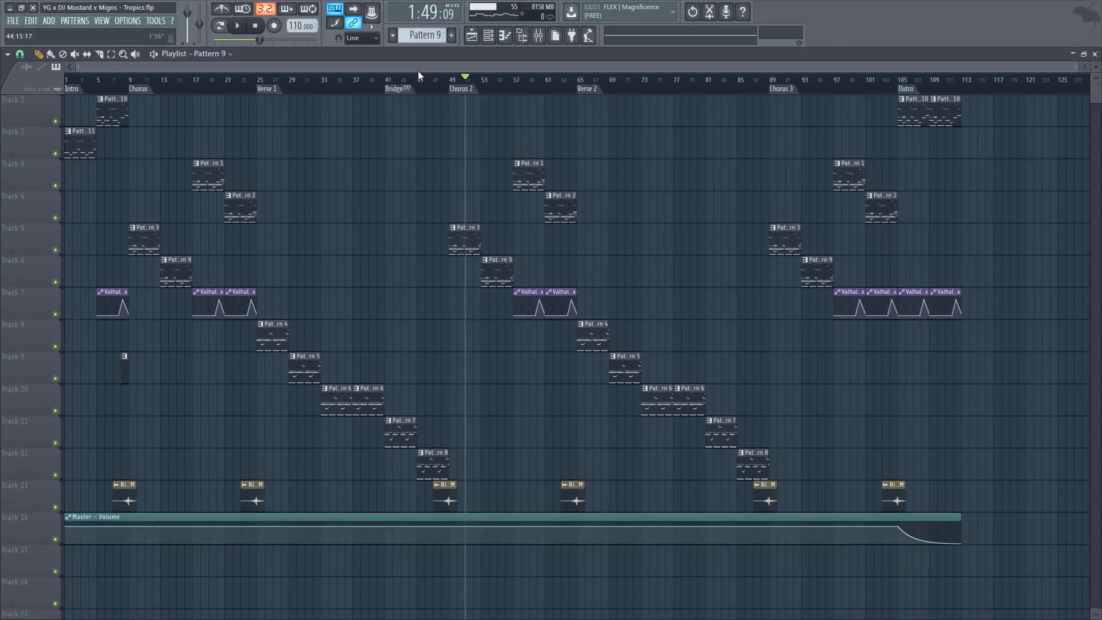
Step: Move the playhead to bar 50, back to the Chorus 2 marker and on to bar 37
left_click_drag(385, 81, 466, 64)
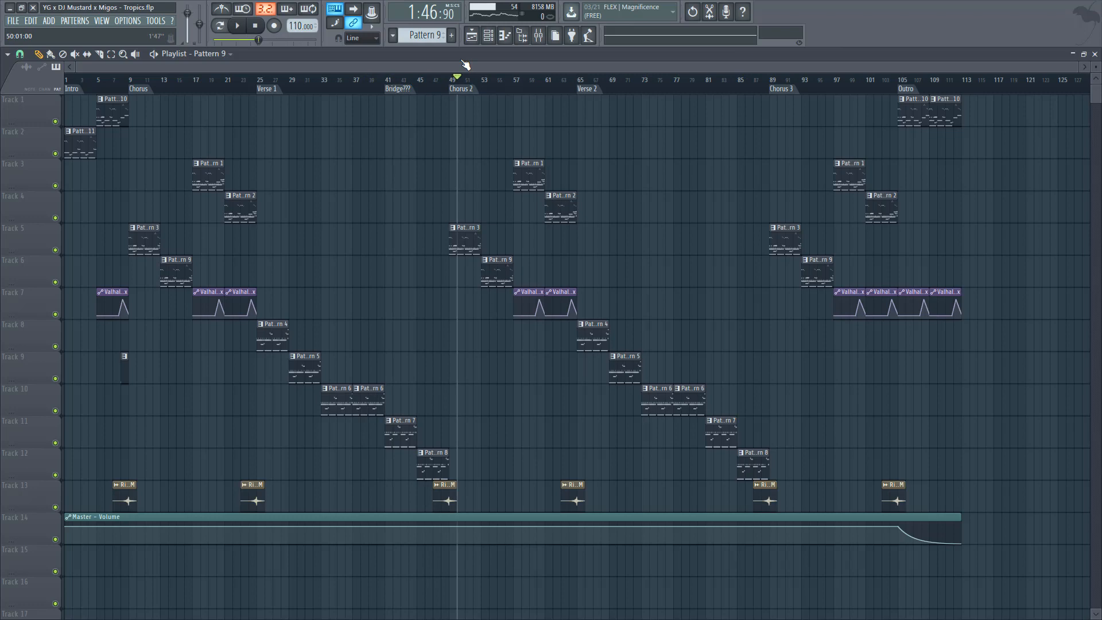
left_click_drag(424, 90, 417, 81)
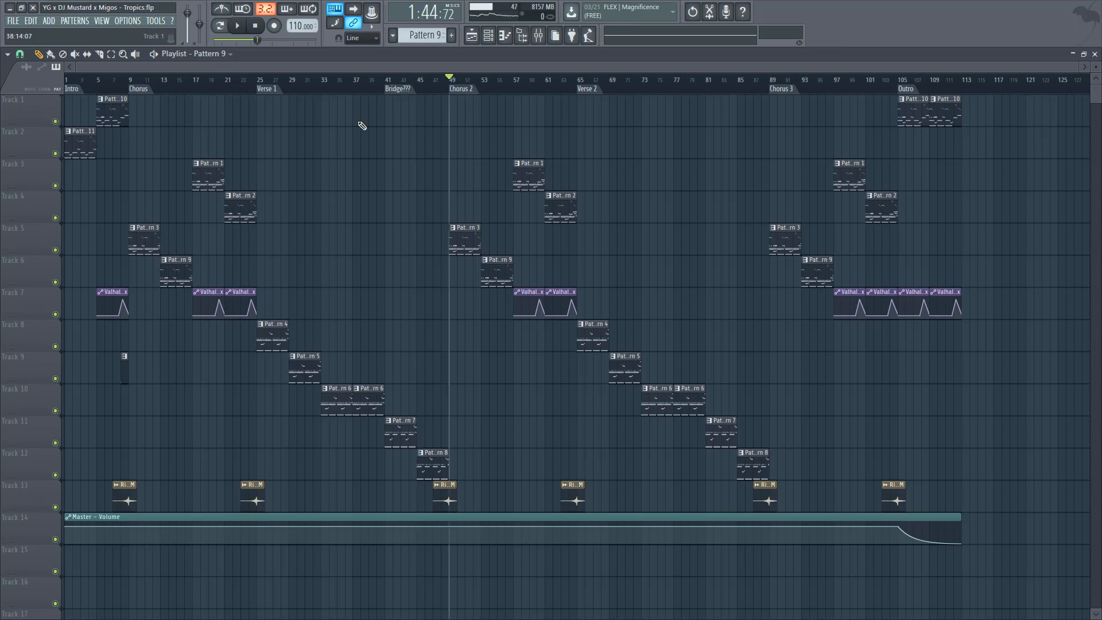
left_click_drag(357, 82, 355, 86)
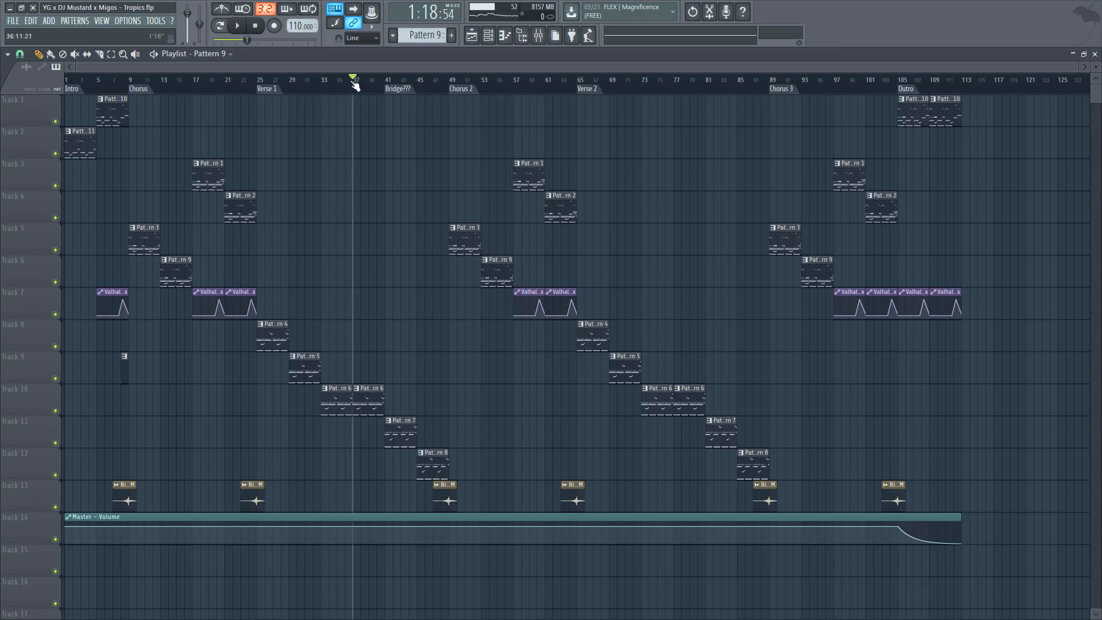
Step: Try replacing the Pattern 8 clip at bar 45 with a Pattern 6 clip on Track 10 and play from bar 47 into Chorus 2
right_click(423, 462)
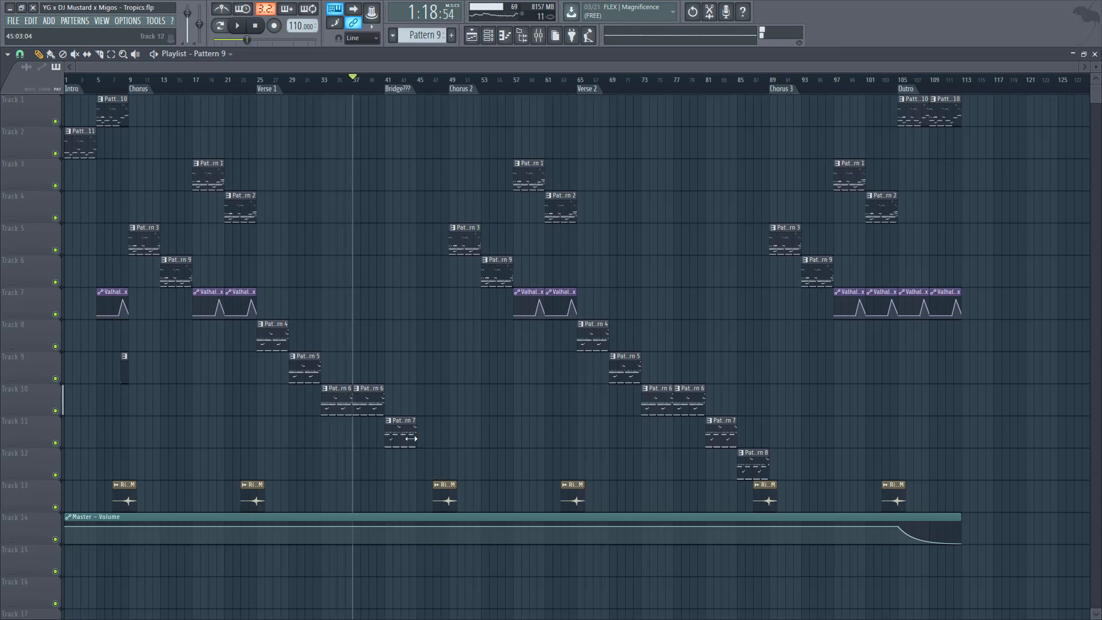
left_click(421, 401)
left_click_drag(425, 87, 436, 86)
key("space")
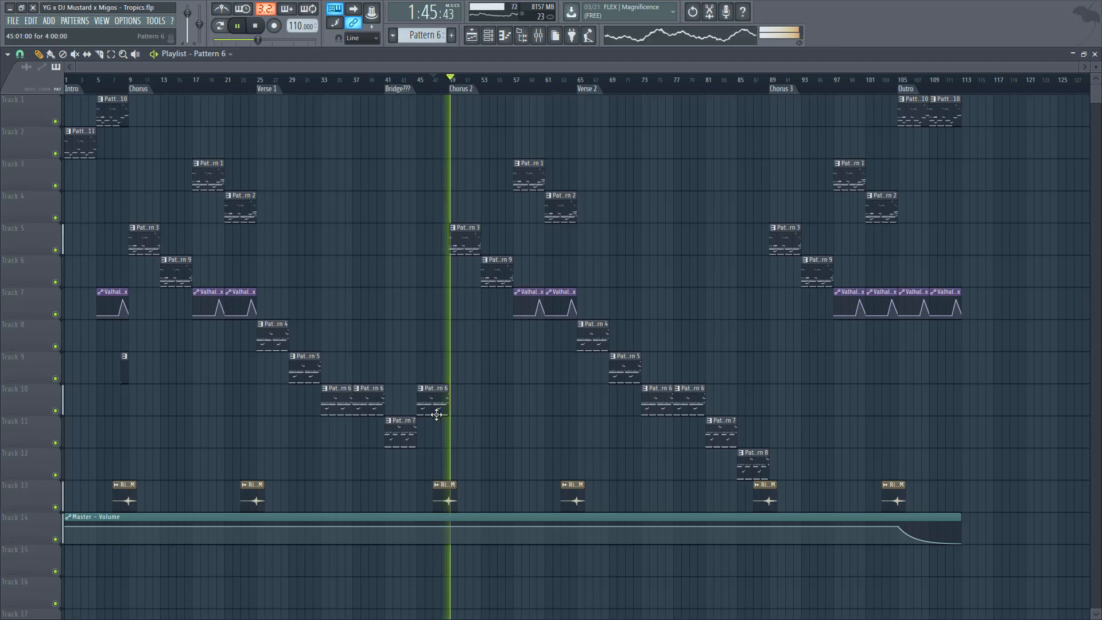
key("space")
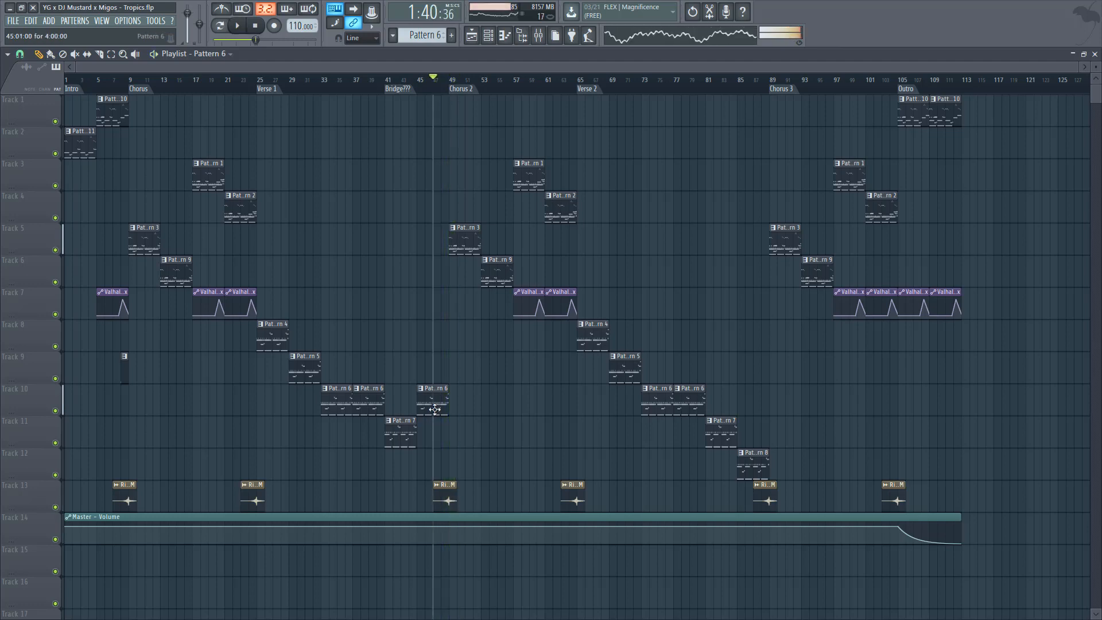
Step: Restore the Pattern 8 clip on Track 12 at bar 45 in place of the Pattern 6 clip and play the transition into Chorus 2
left_click(753, 472)
left_click(423, 462)
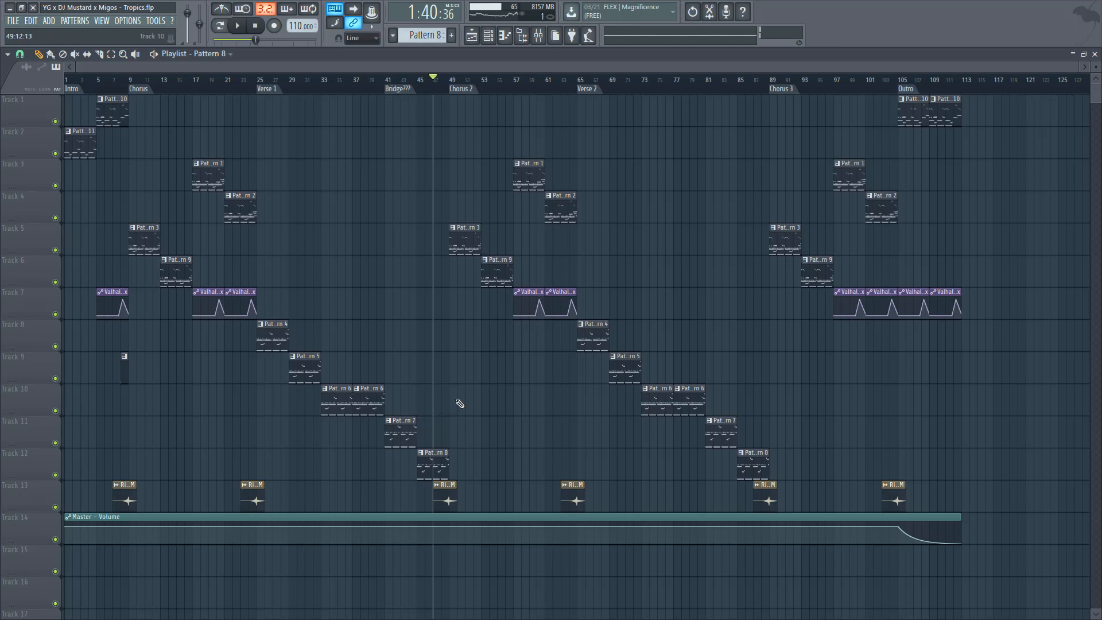
key("space")
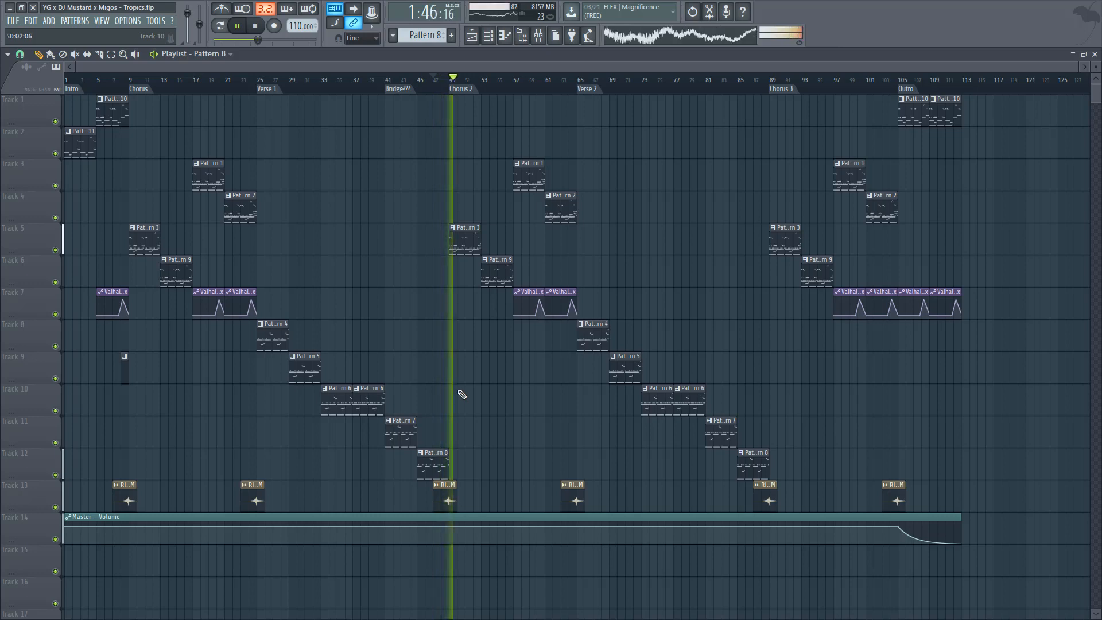
key("space")
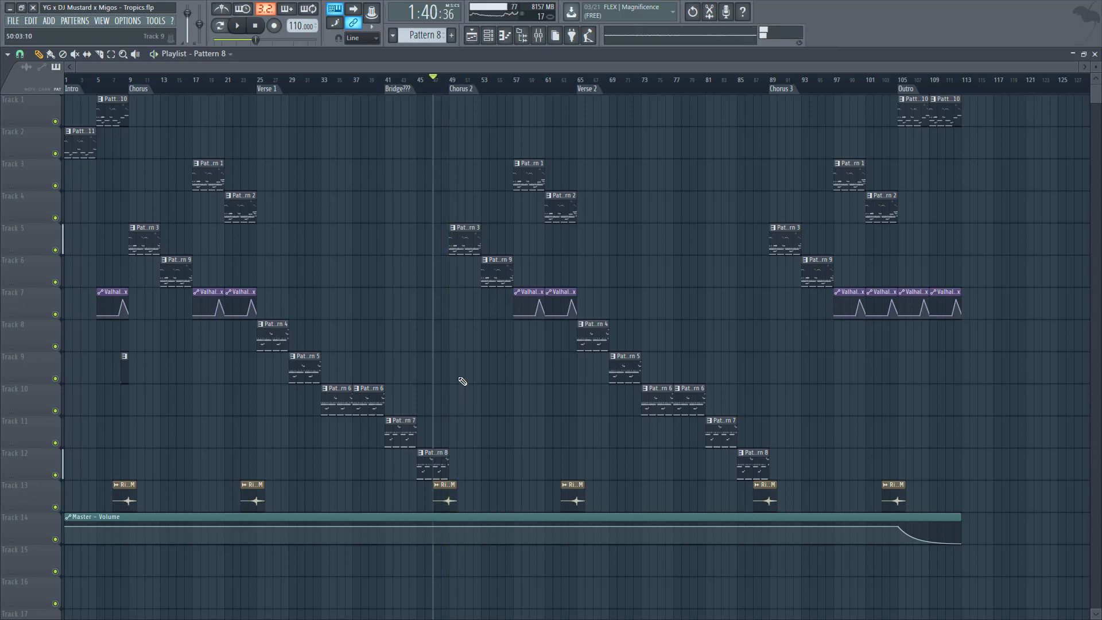
Step: Review the sections by moving the playhead to Chorus 2, bar 82 in Verse 2, bar 106 in the Outro, and bar 8 before the first chorus
left_click(453, 85)
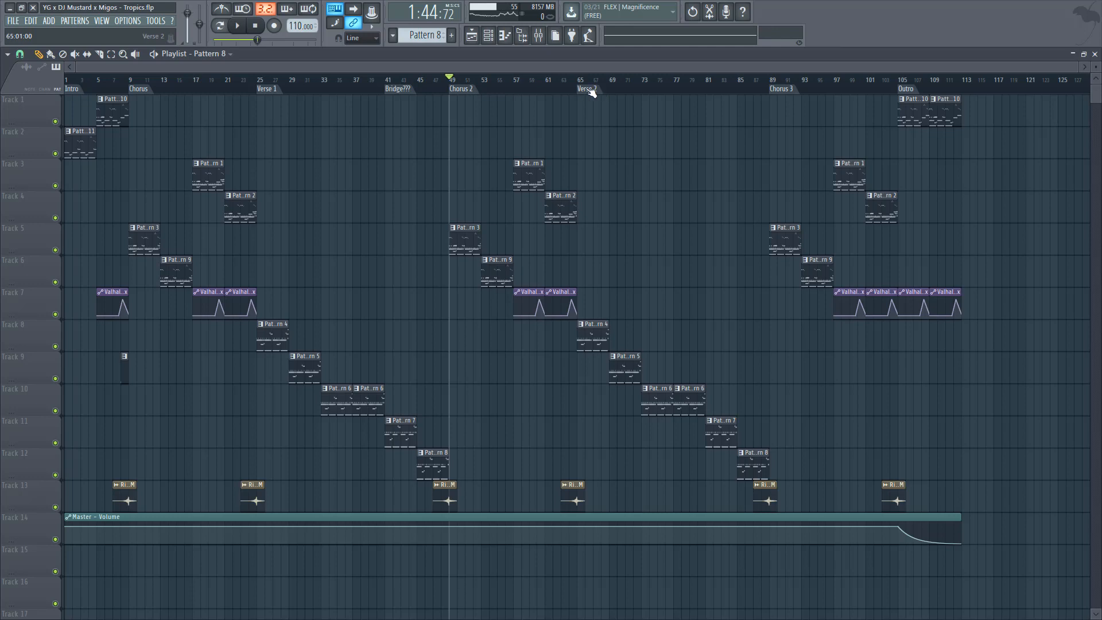
mouse_move(487, 85)
left_mouse_down()
mouse_move(736, 80)
mouse_move(749, 98)
mouse_move(716, 102)
left_mouse_up()
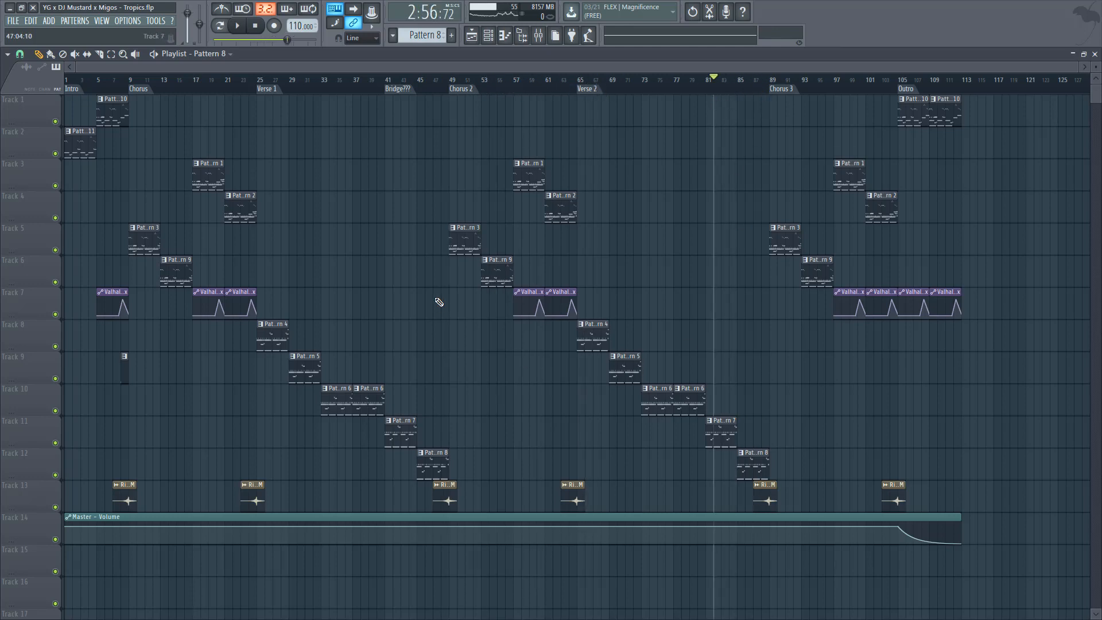
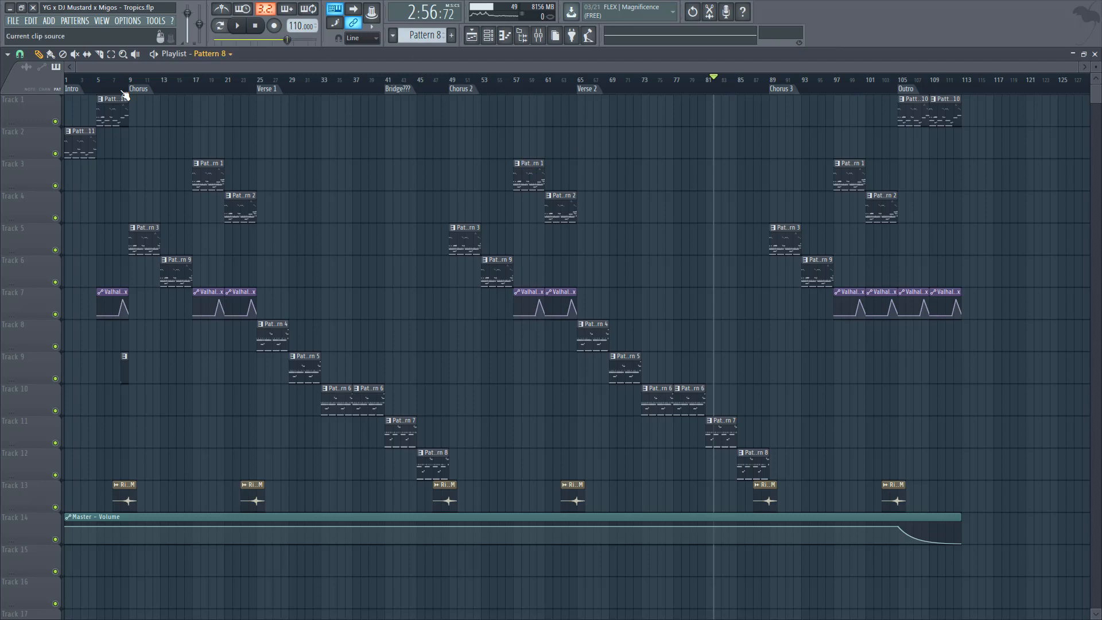
left_click_drag(105, 82, 903, 135)
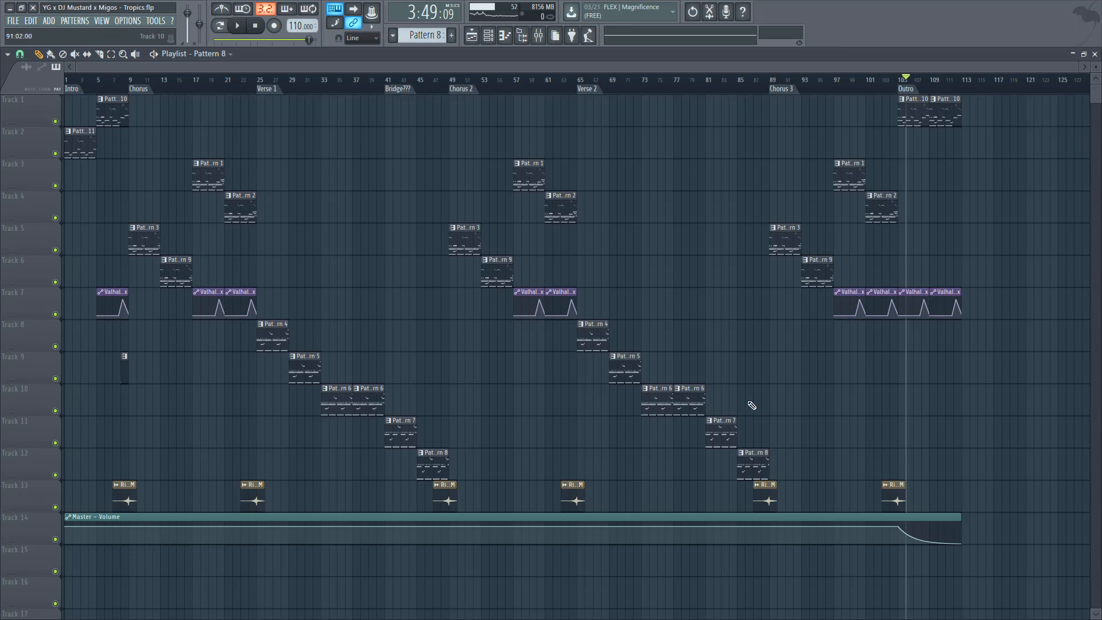
left_click_drag(123, 299, 123, 310)
left_click(125, 357)
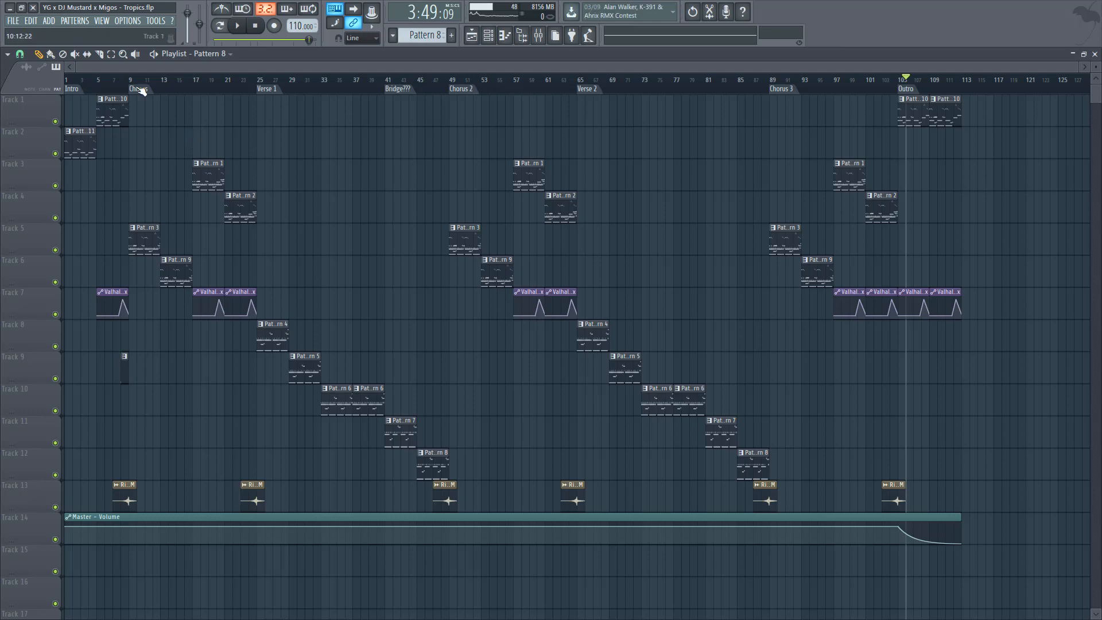
left_click(121, 81)
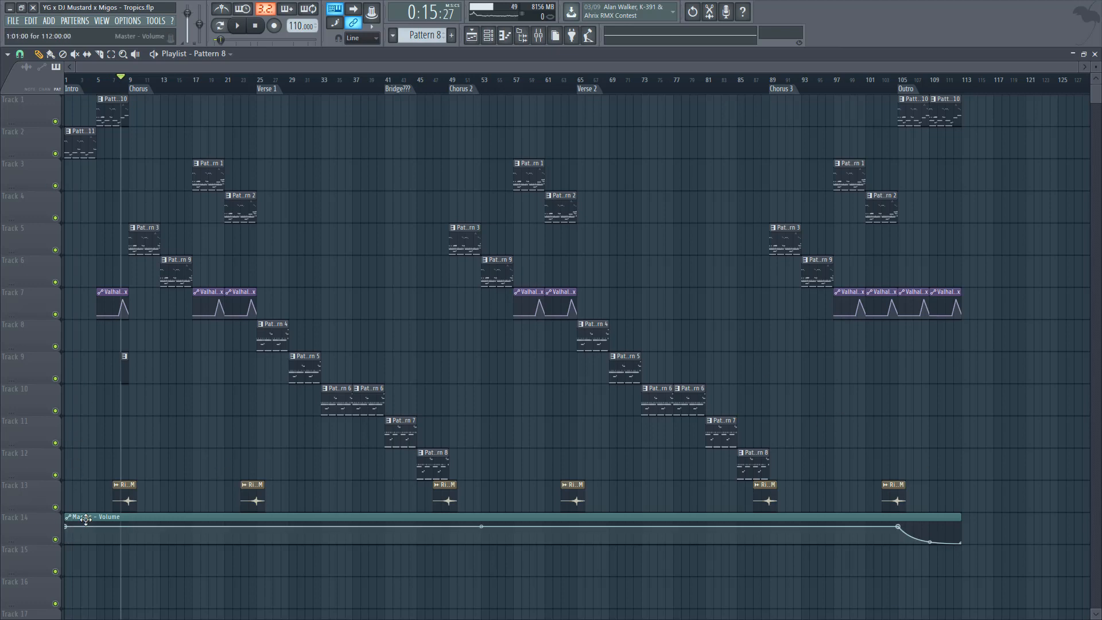
Step: Compare the effect slots of Insert 1, Insert 37 and the Master track in the mixer, and close the mixer
left_click(538, 35)
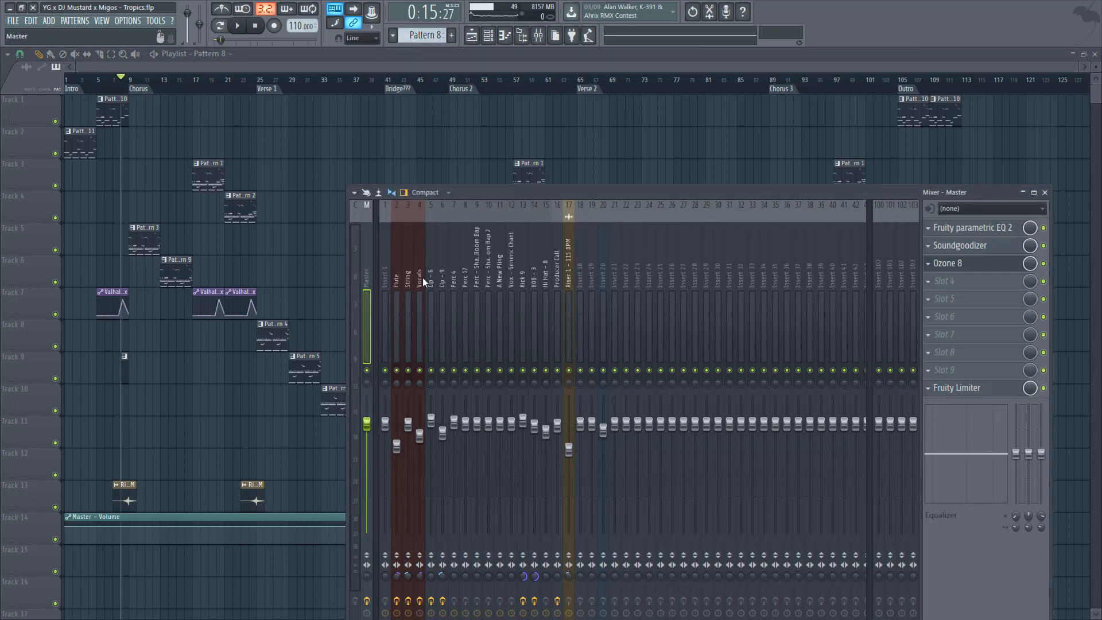
key("Right")
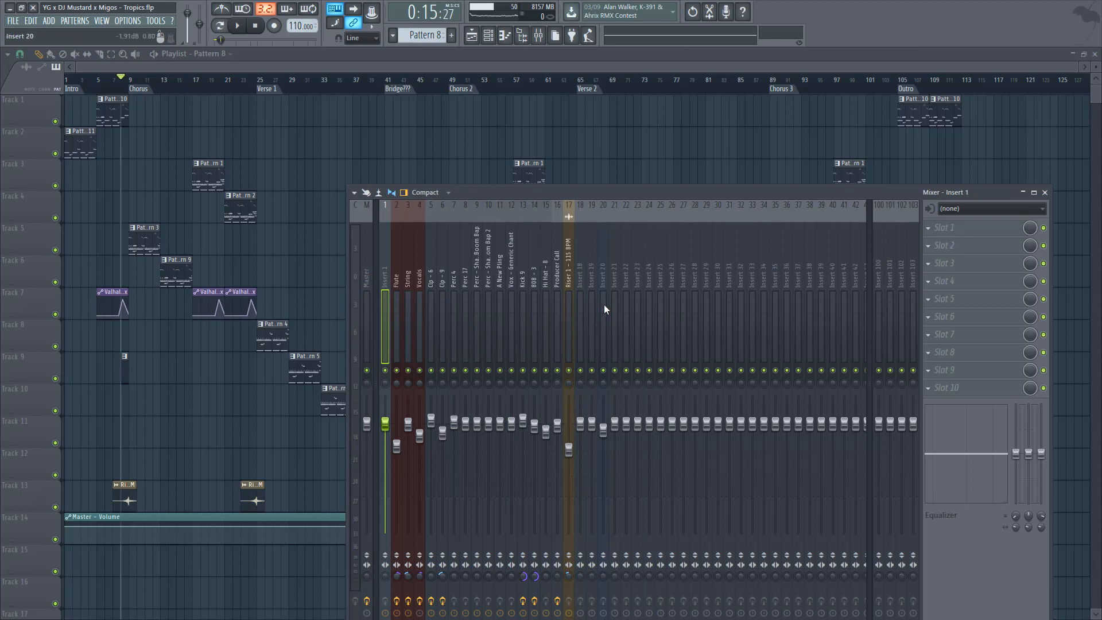
left_click_drag(604, 304, 467, 339)
left_click(793, 281)
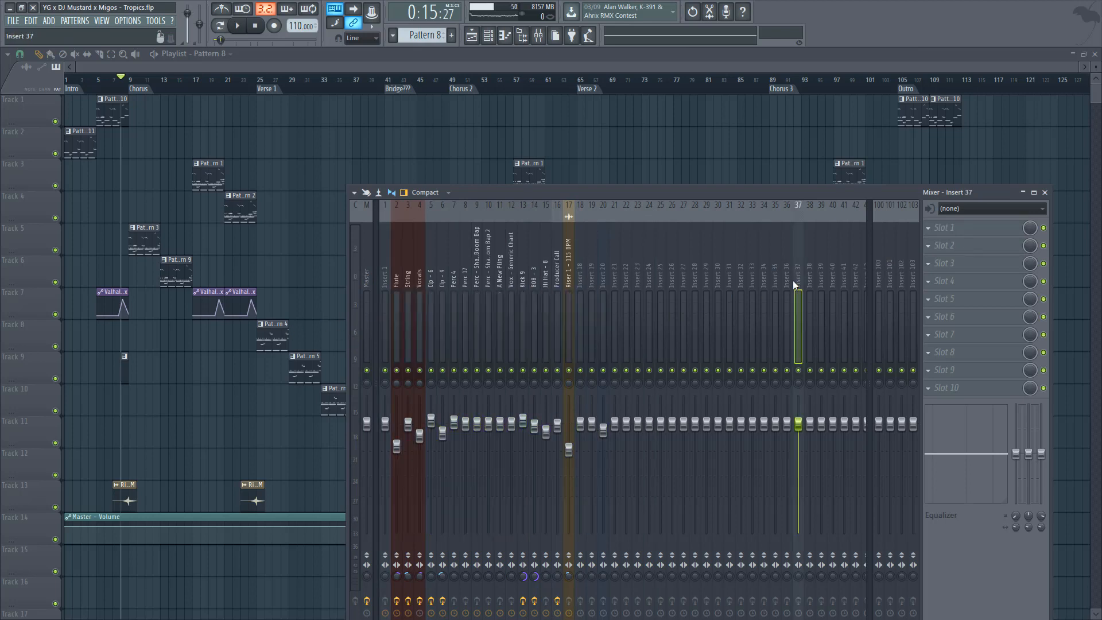
left_click(366, 276)
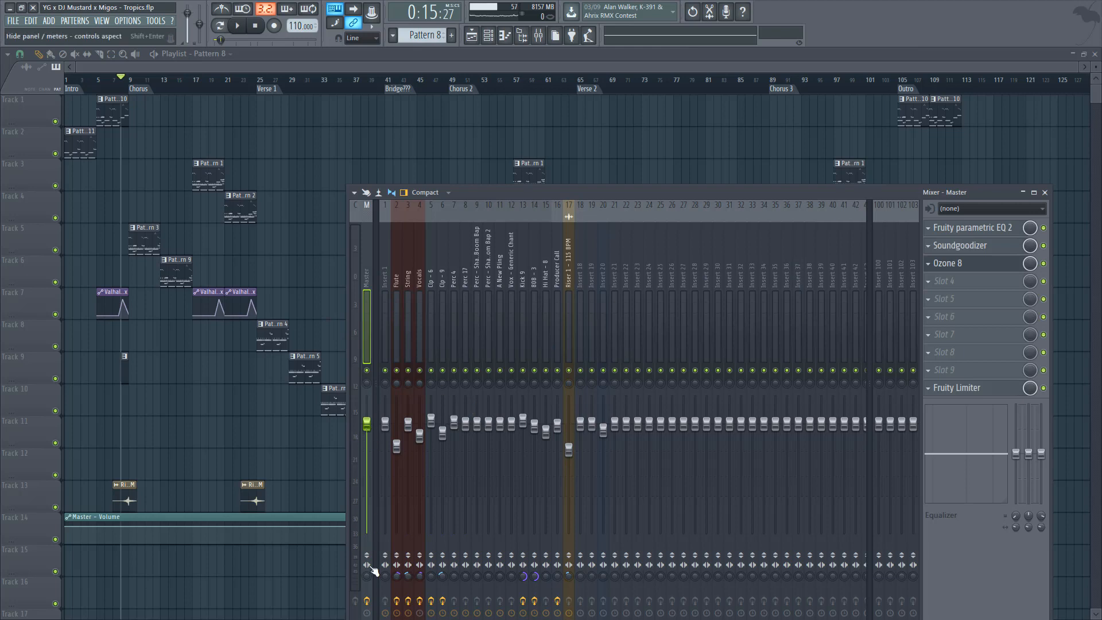
key("F9")
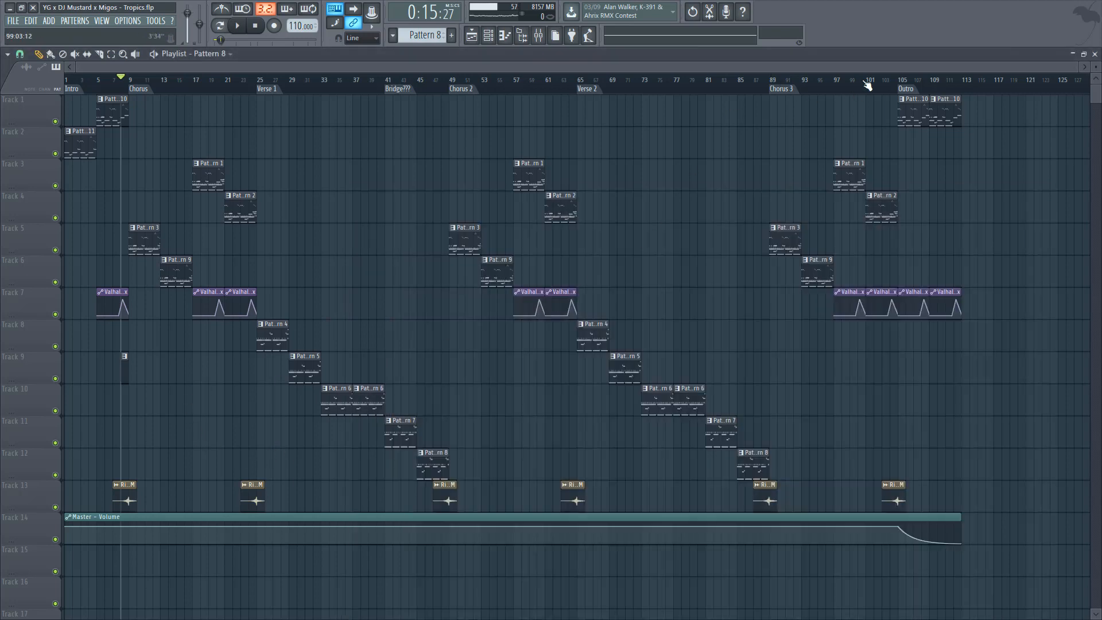
Step: Play the Outro from its marker and examine how the Master - Volume automation moves the Master fader in the mixer
left_click(926, 80)
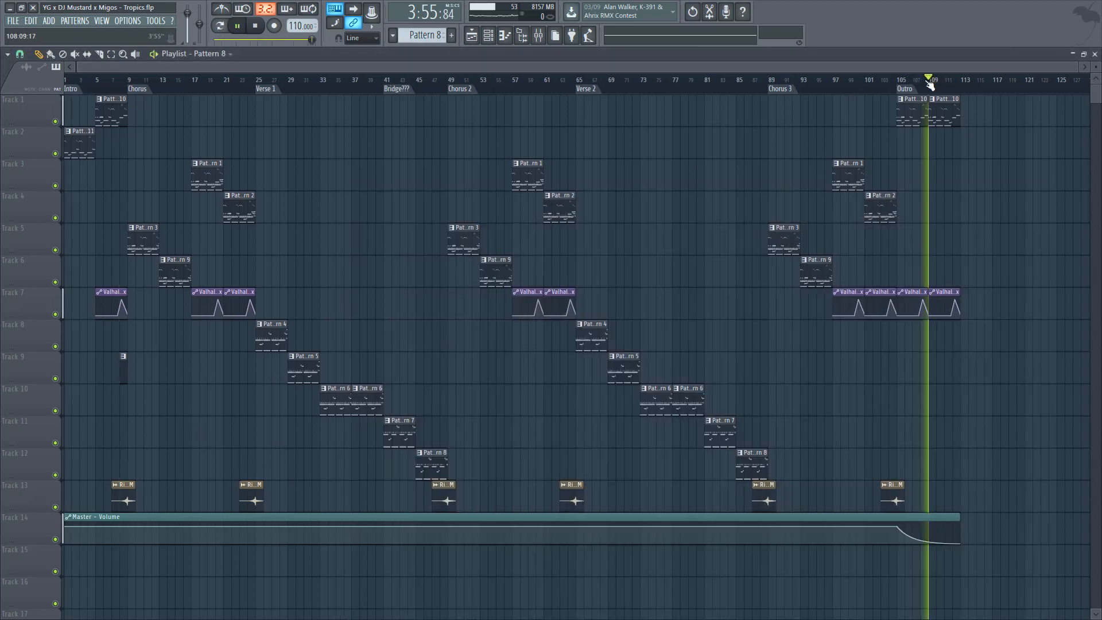
left_click(899, 87)
key("space")
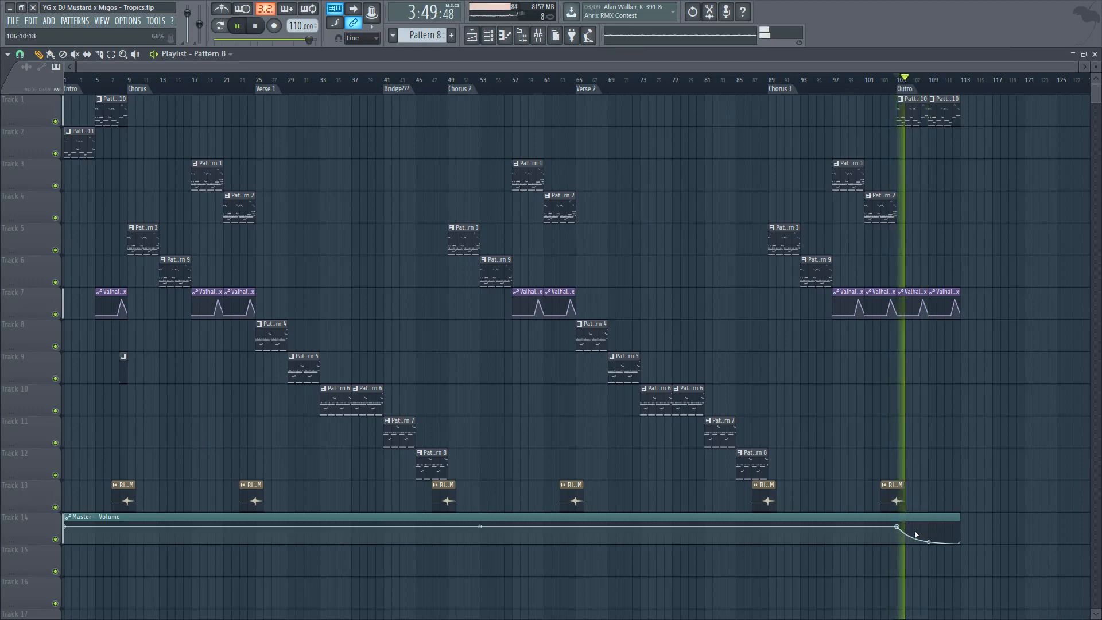
left_click(539, 35)
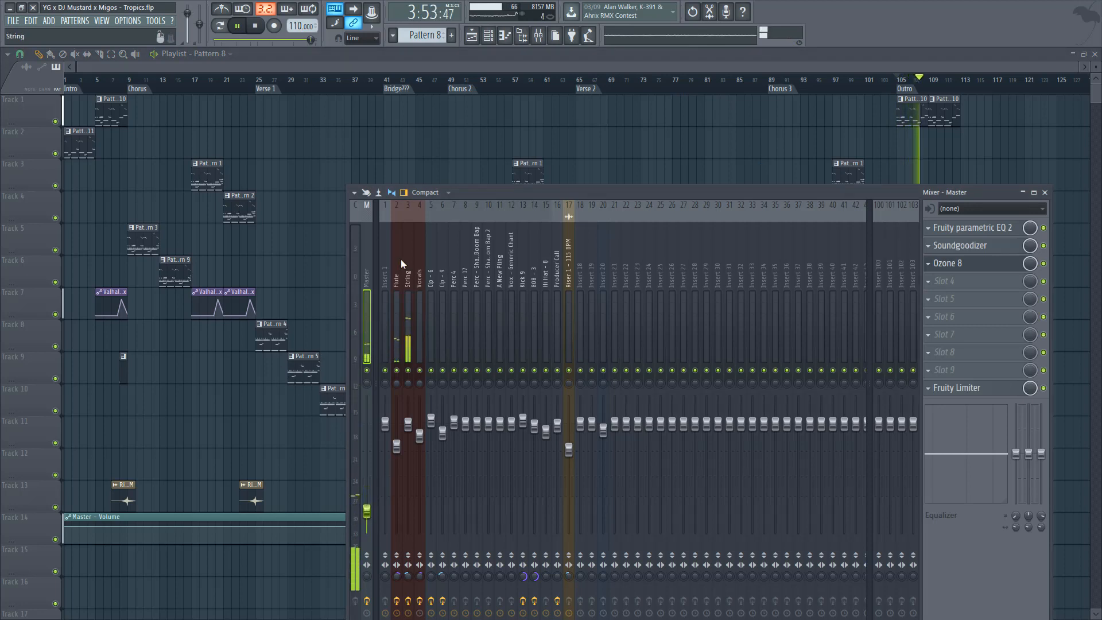
key("space")
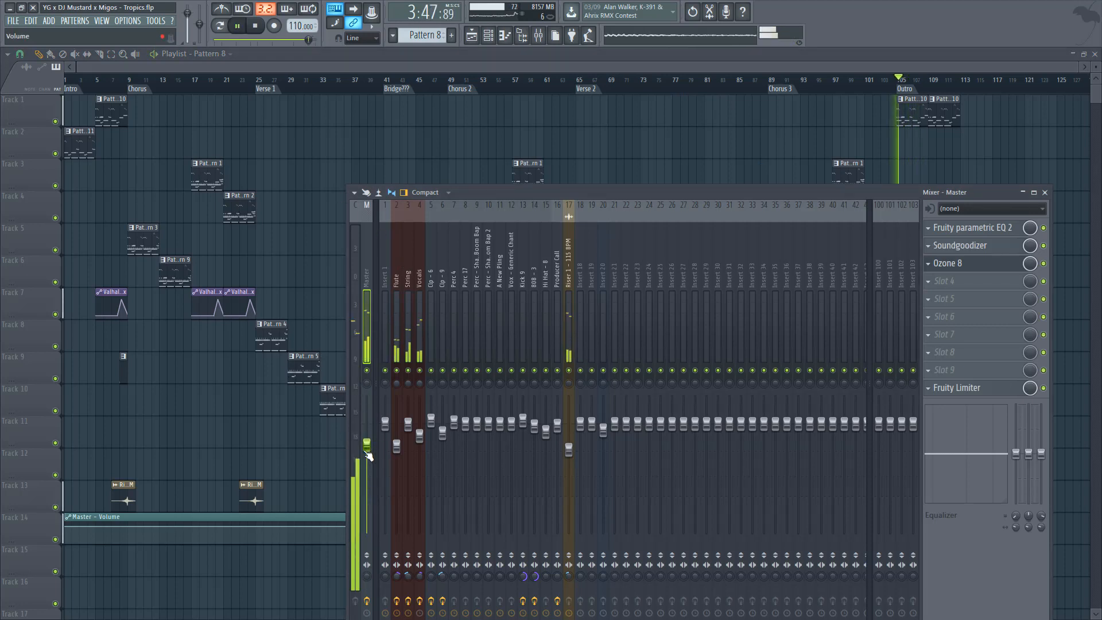
key("F9")
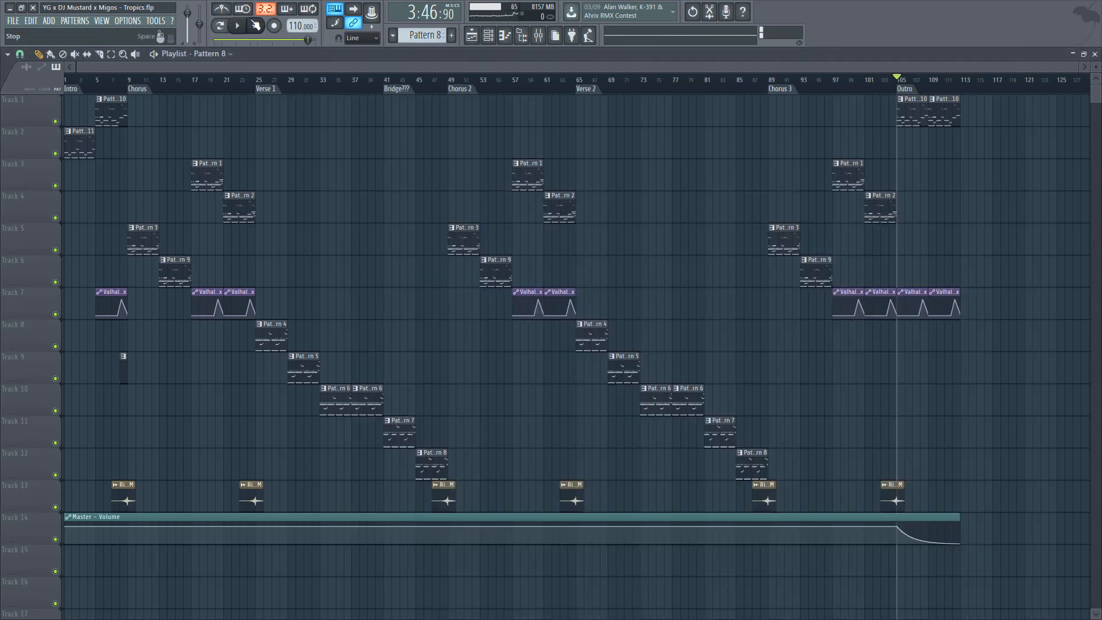
Step: Examine the automation options for the volume fader of the Riser 1 - 115 BPM track in the mixer
left_click(540, 36)
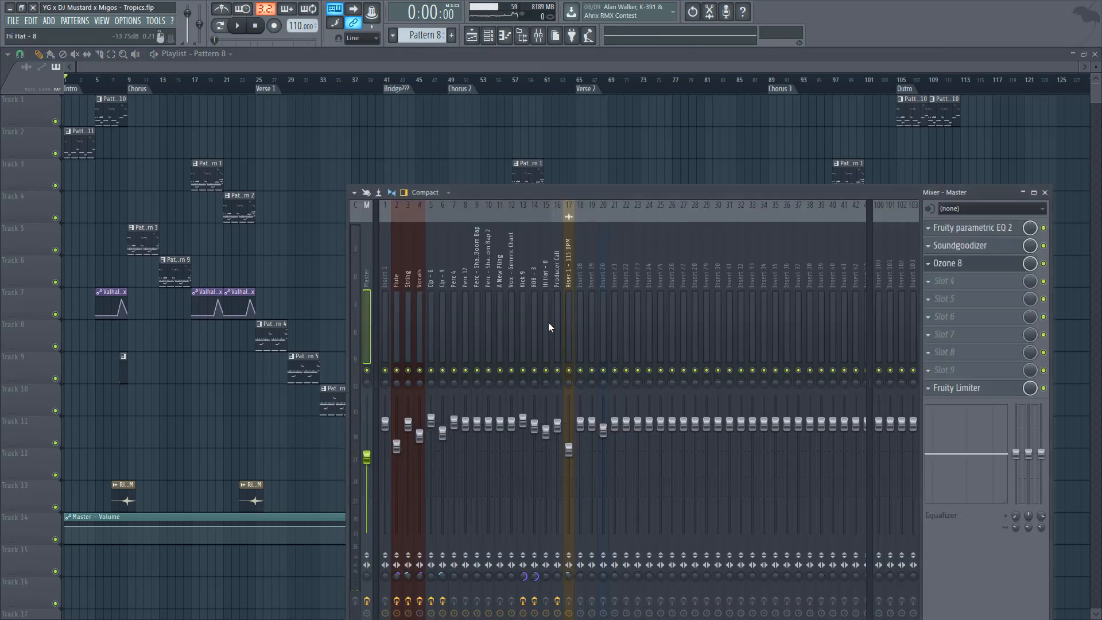
right_click(570, 450)
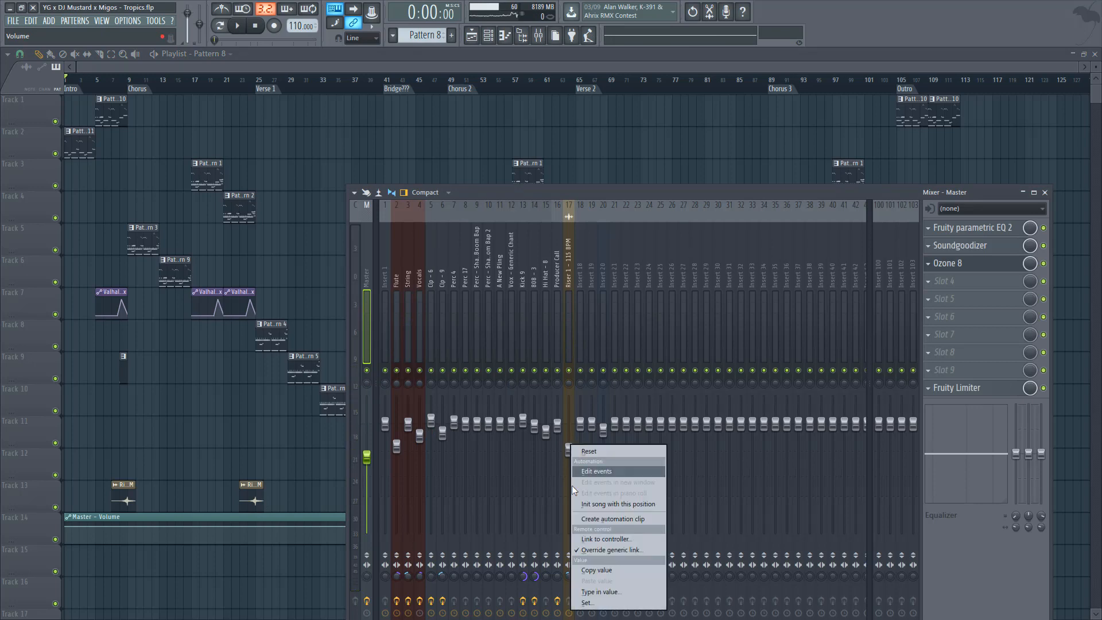
left_click(501, 344)
Step: Create an automation clip for the mix level of Fruity parametric EQ 2 on the String track
left_click(408, 280)
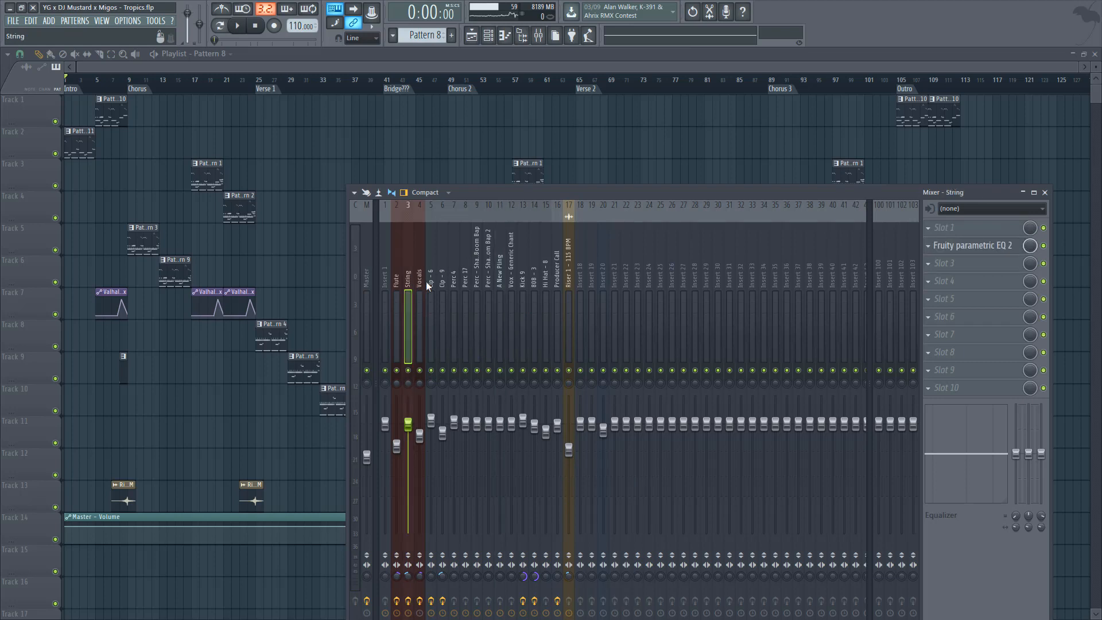
left_click(977, 253)
left_click(977, 253)
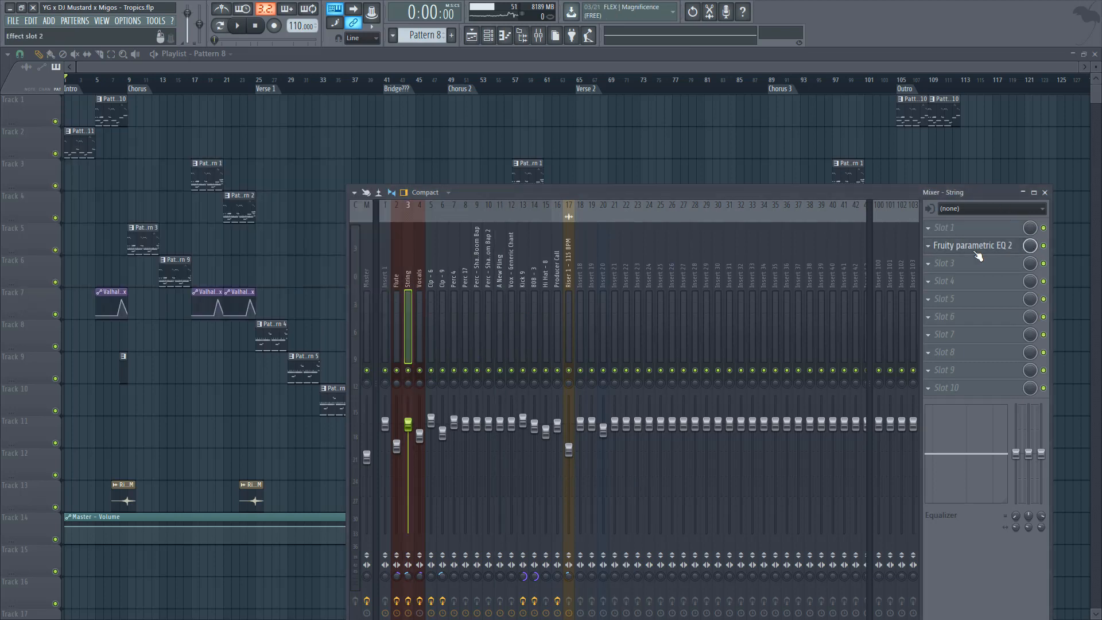
right_click(1024, 253)
left_click(1068, 332)
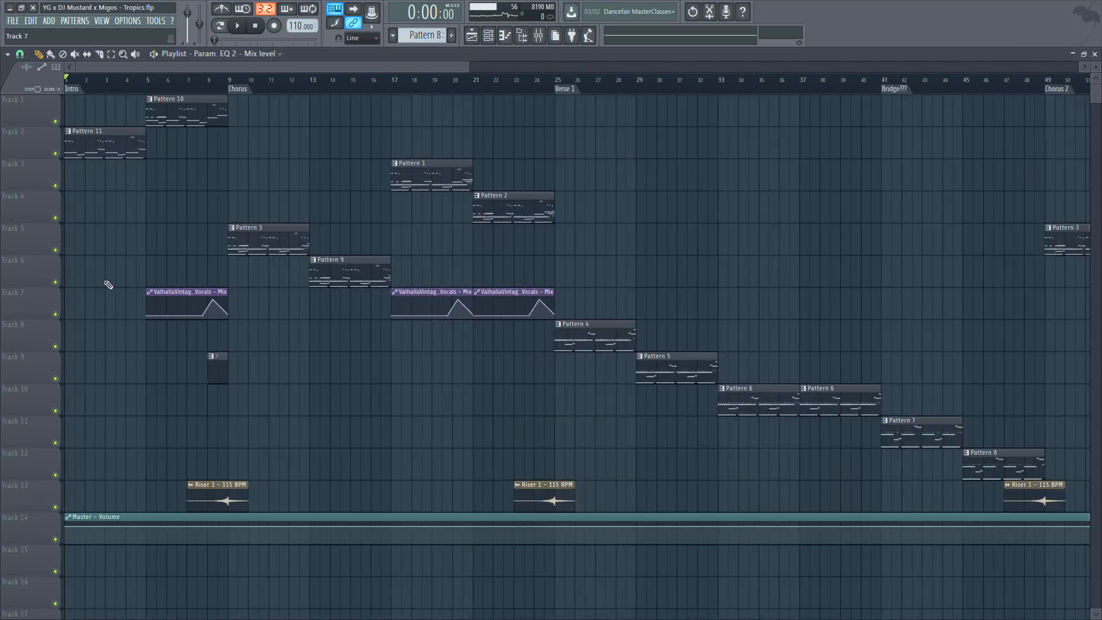
Step: Play from just before bar 8 into the Chorus and watch the automated Mix knob of ValhallaVintageVerb on the Vocals track
scroll(237, 222, "up", 3)
left_click_drag(244, 86, 254, 86)
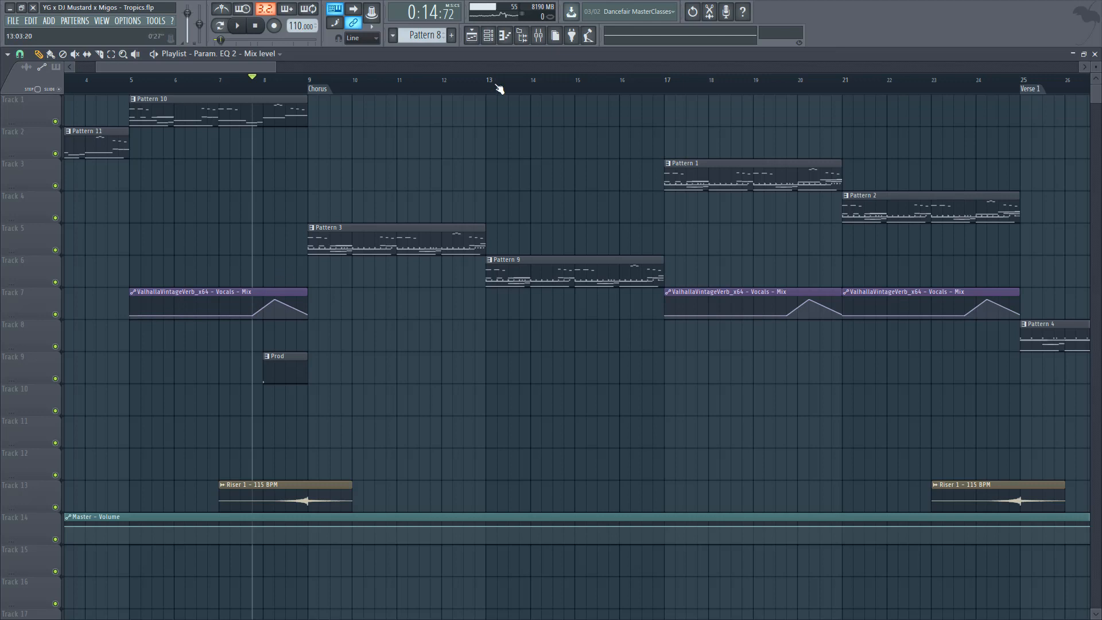
left_click(538, 36)
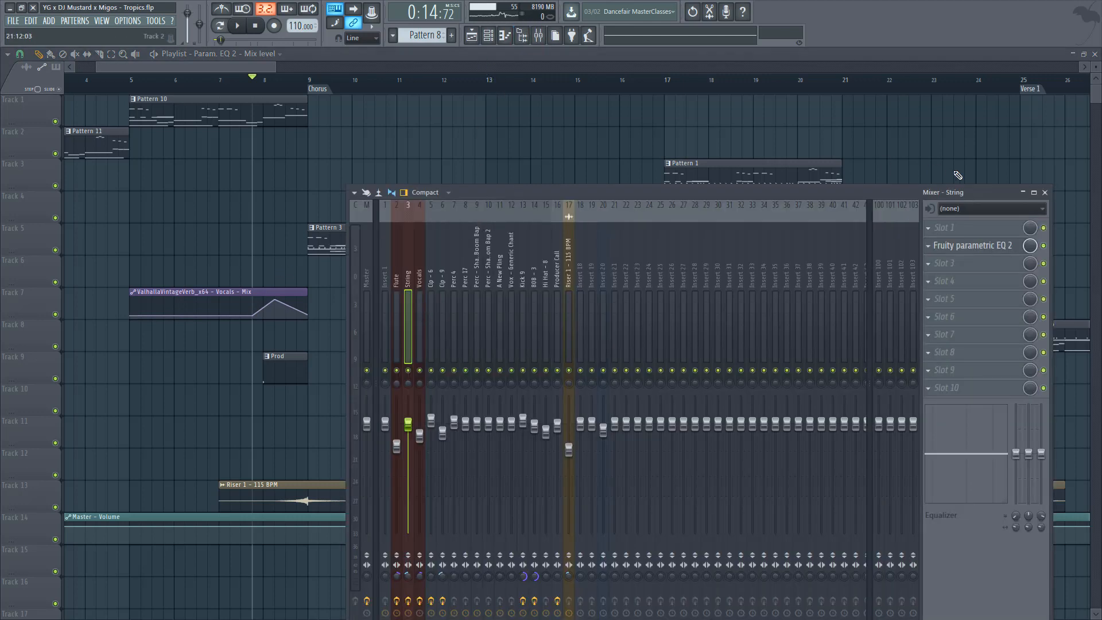
left_click(422, 284)
key("space")
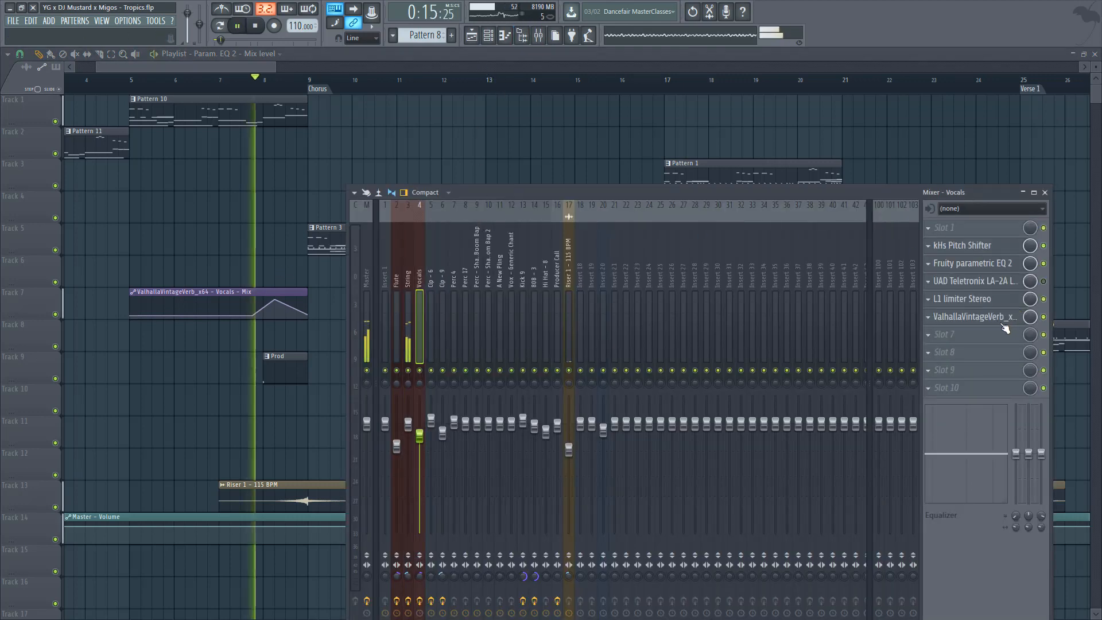
left_click(1004, 320)
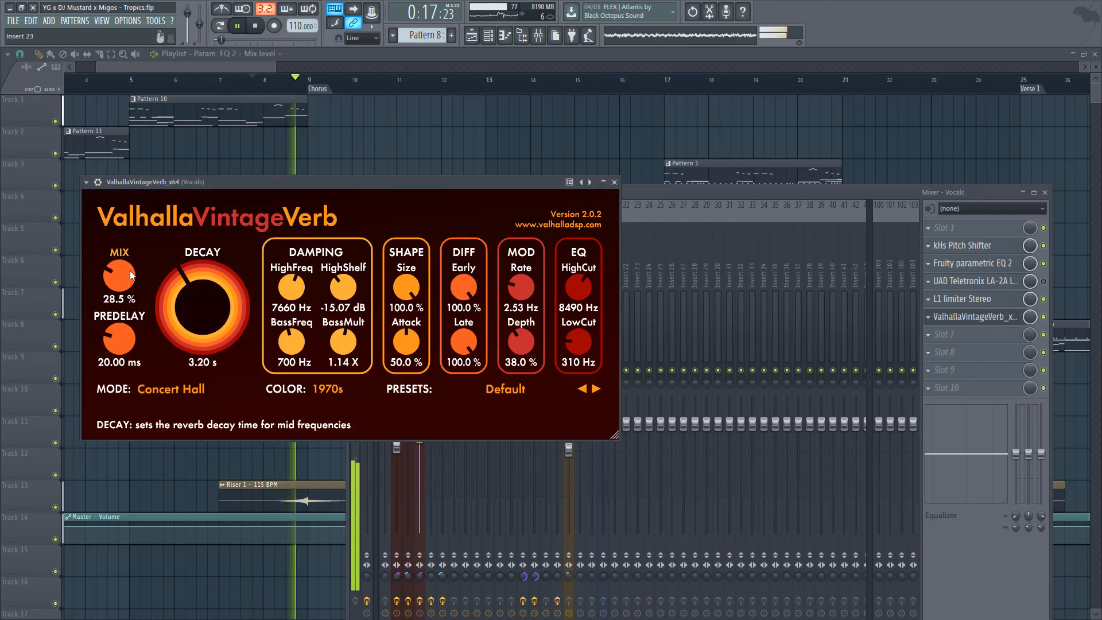
left_click(614, 182)
key("space")
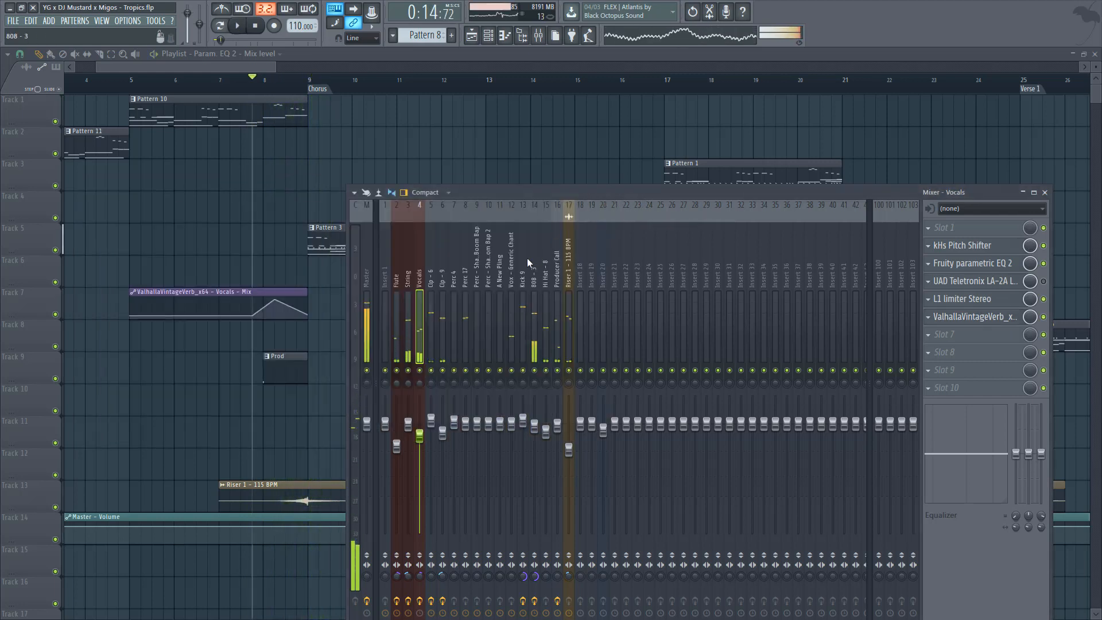
Step: Replay the build-up from bar 6 with the Vocals track's ValhallaVintageVerb open, examine its Mix movement, and close the plugin
left_click_drag(191, 82, 180, 84)
left_click(538, 36)
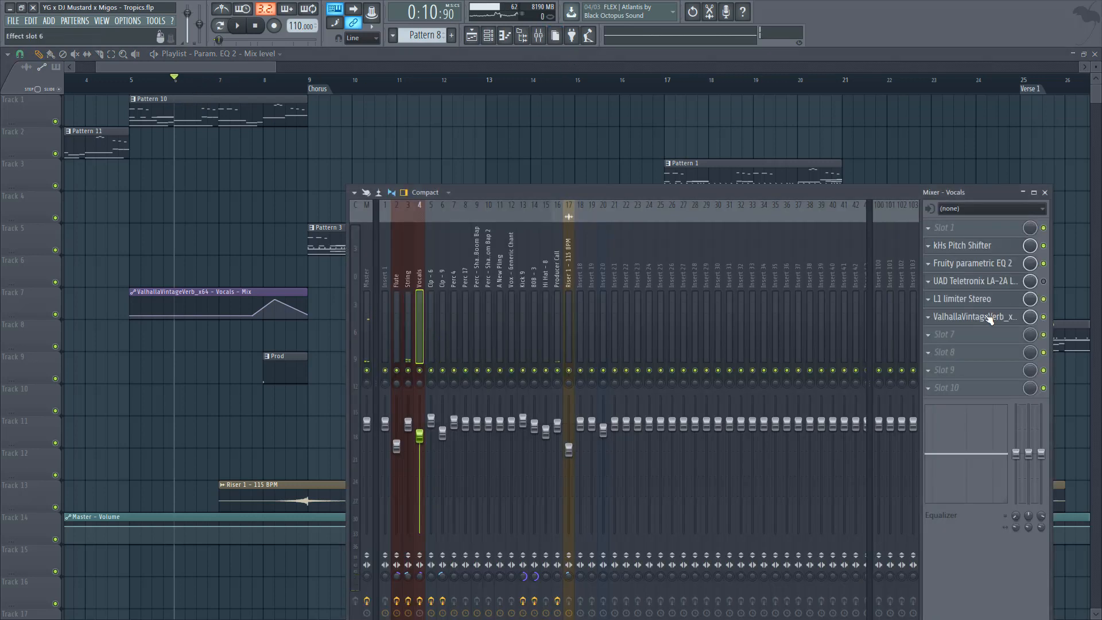
left_click(989, 319)
key("space")
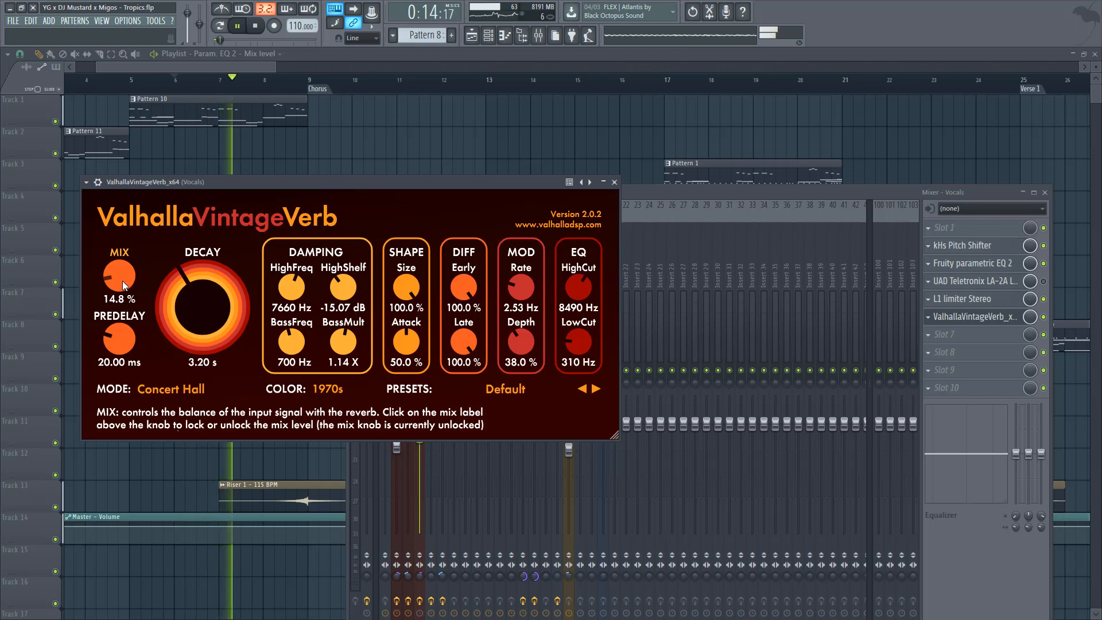
left_click_drag(123, 286, 131, 312)
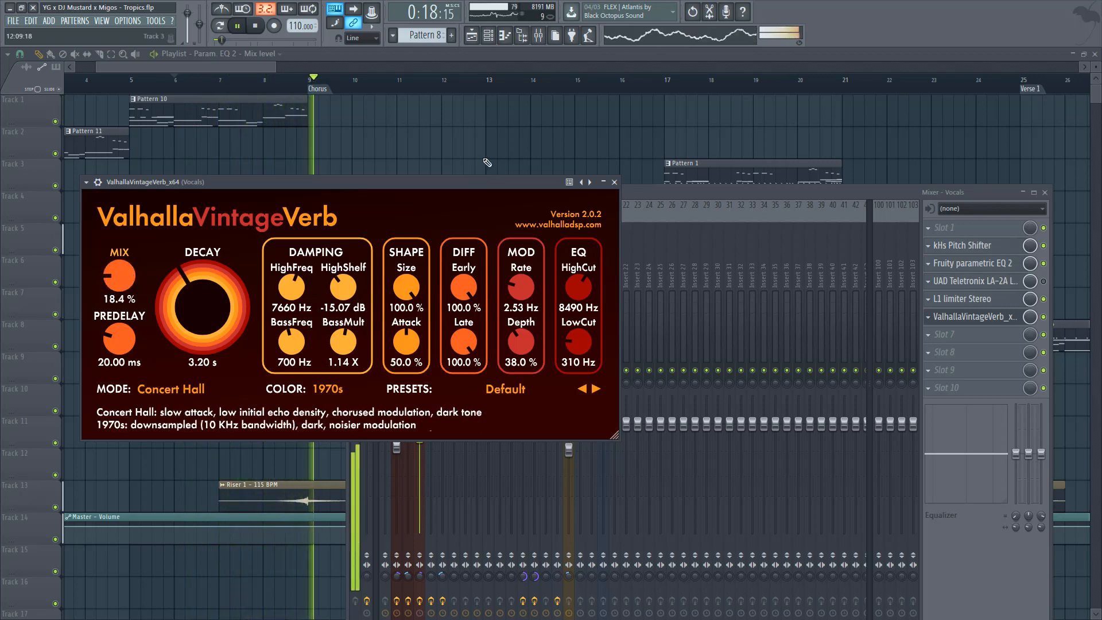
key("space")
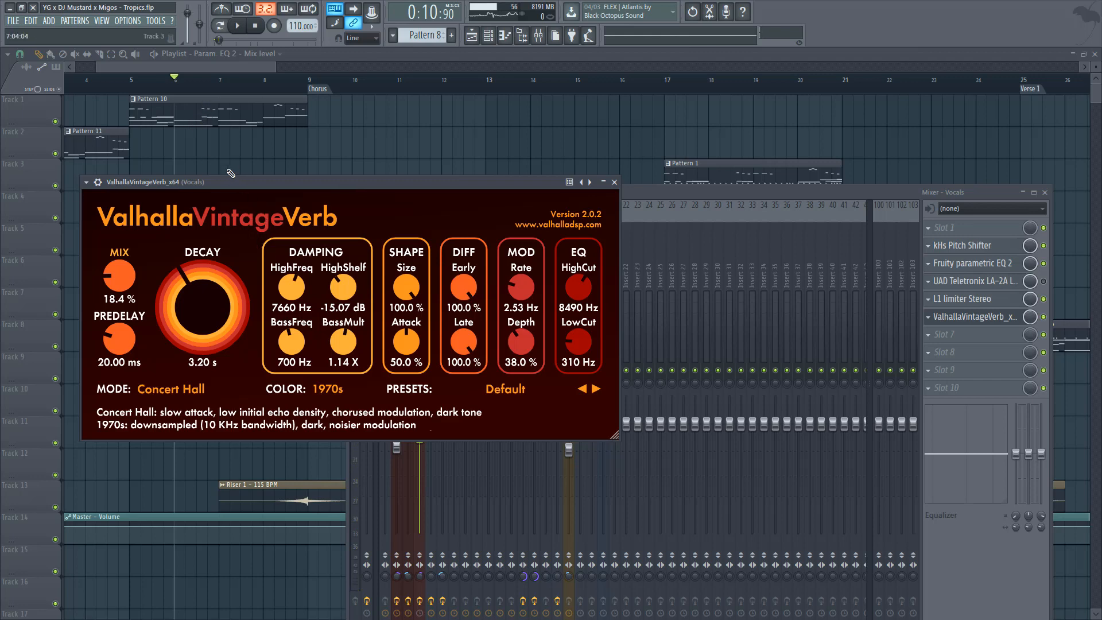
left_click_drag(192, 182, 338, 156)
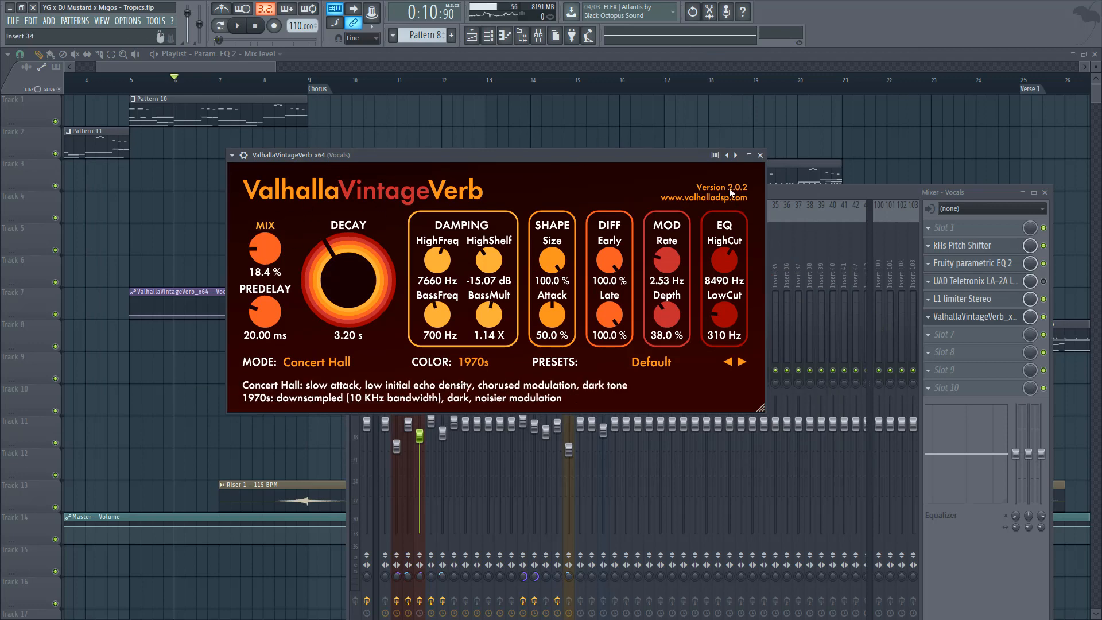
left_click(760, 155)
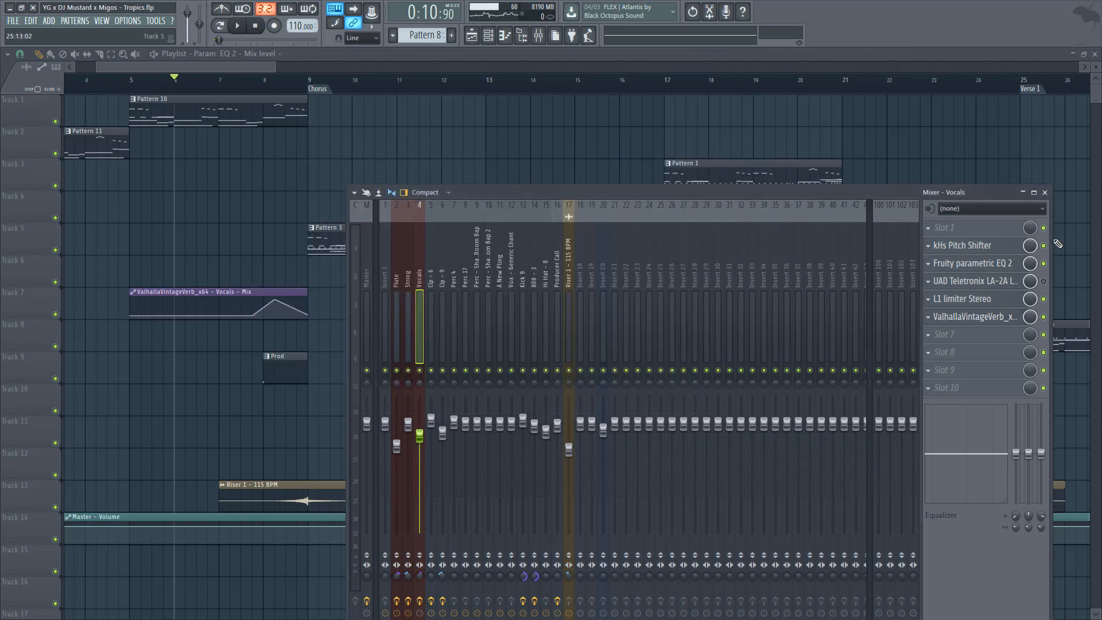
Step: Set the Decay of ValhallaVintageVerb on the Vocals track to 3.10 s during playback, and stop playback
left_click(999, 316)
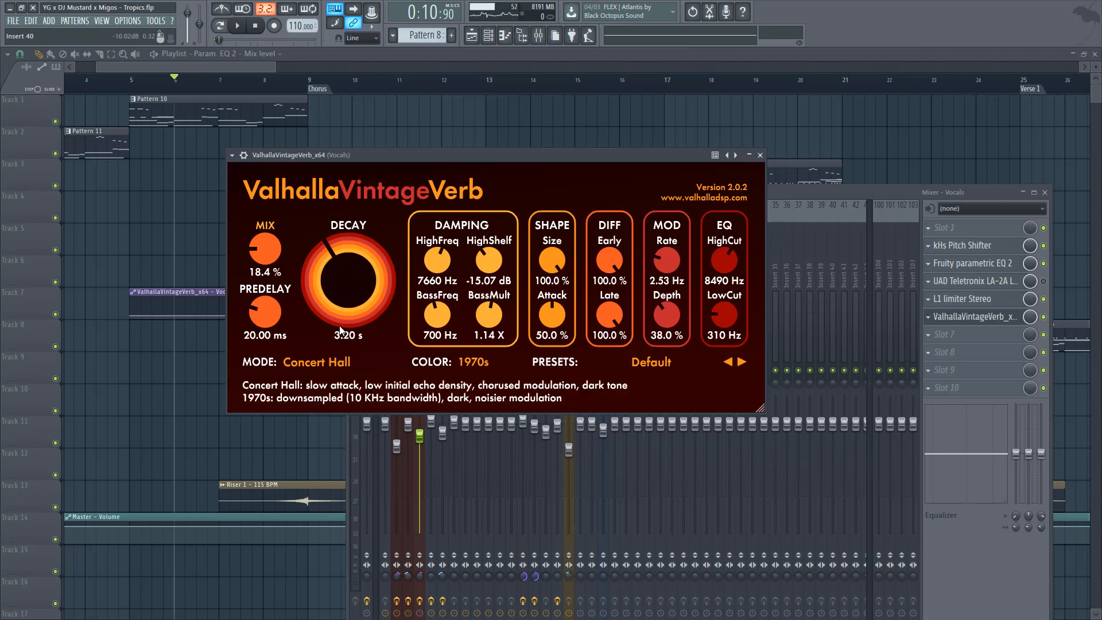
key("space")
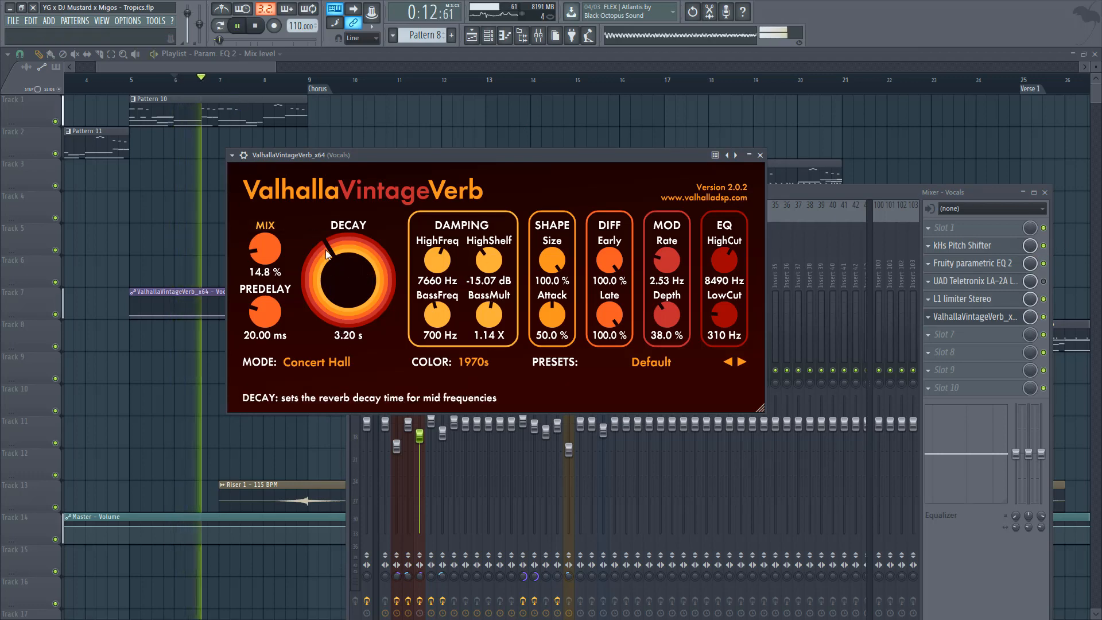
left_click_drag(329, 249, 329, 249)
key("space")
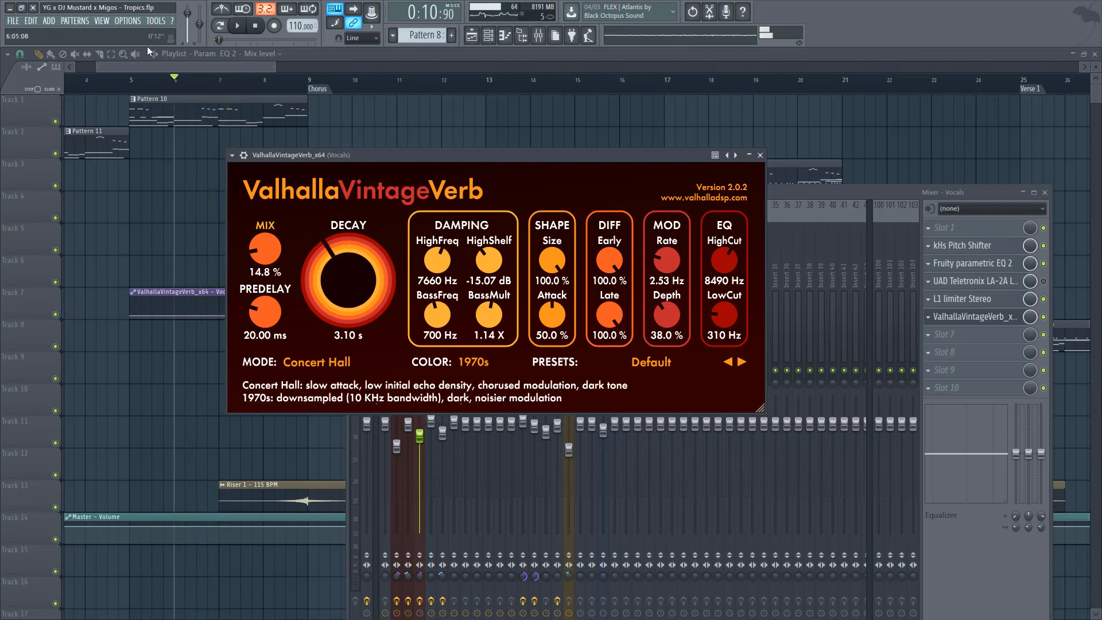
Step: Create an automation clip for the last tweaked parameter, the Vocals reverb's Decay
left_click(128, 22)
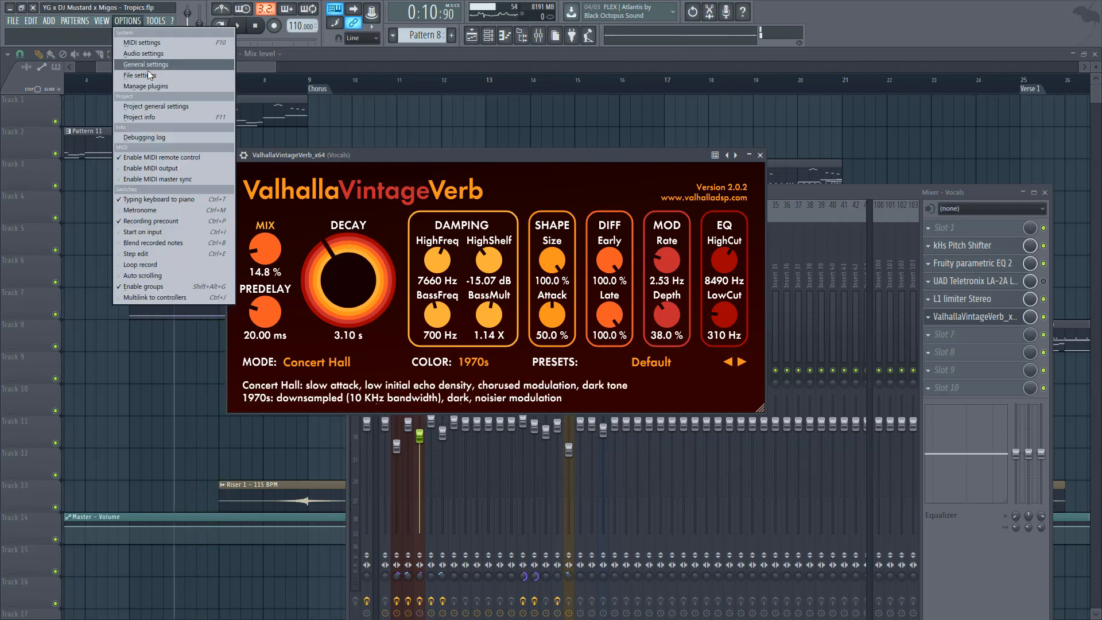
mouse_move(155, 22)
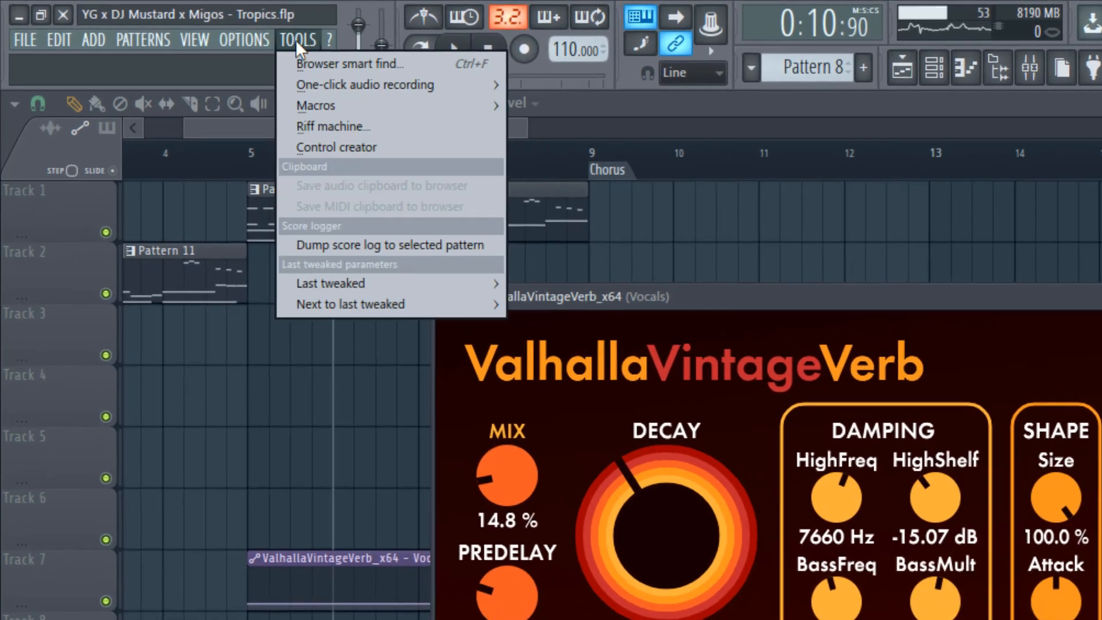
mouse_move(356, 287)
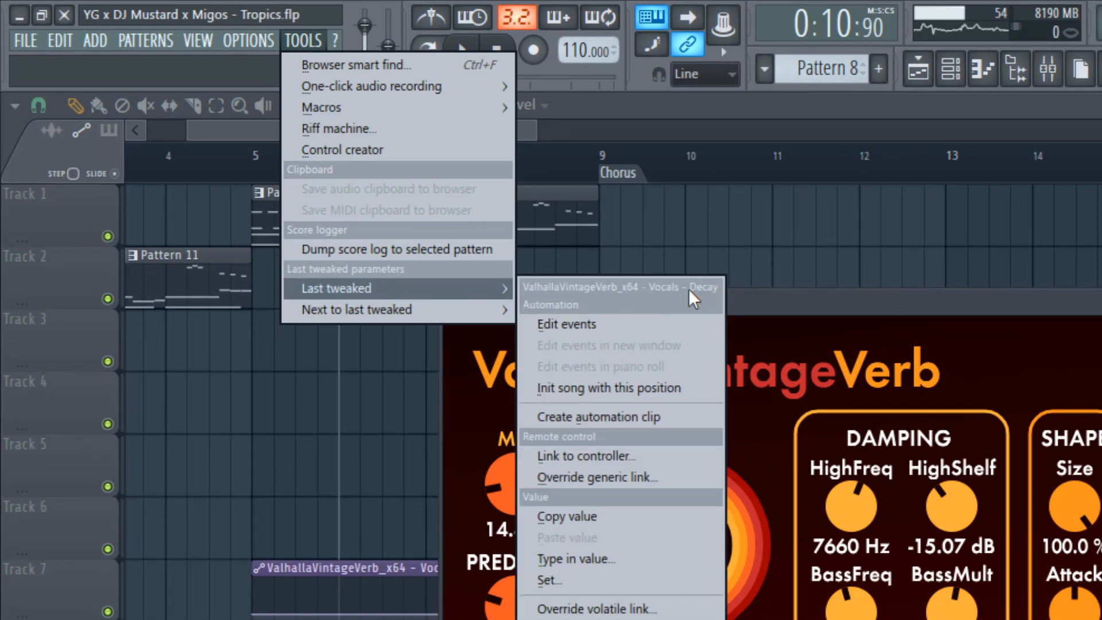
left_click(649, 417)
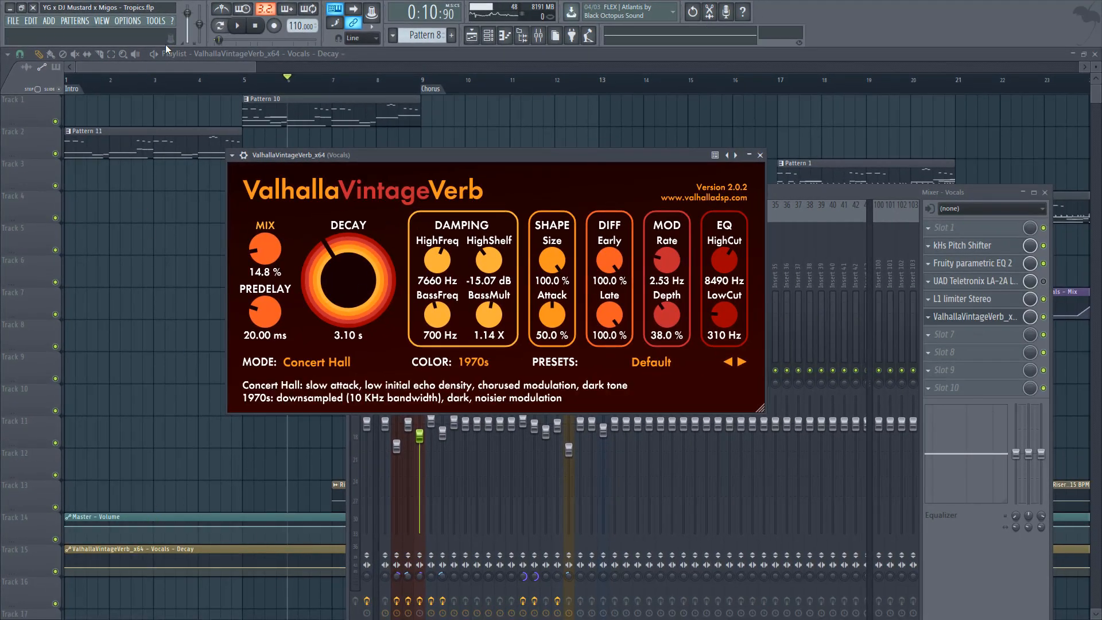
Step: Touch the Vocals reverb's Decay again, create another automation clip for it, and delete the earlier Decay clip on Track 15
left_click(156, 22)
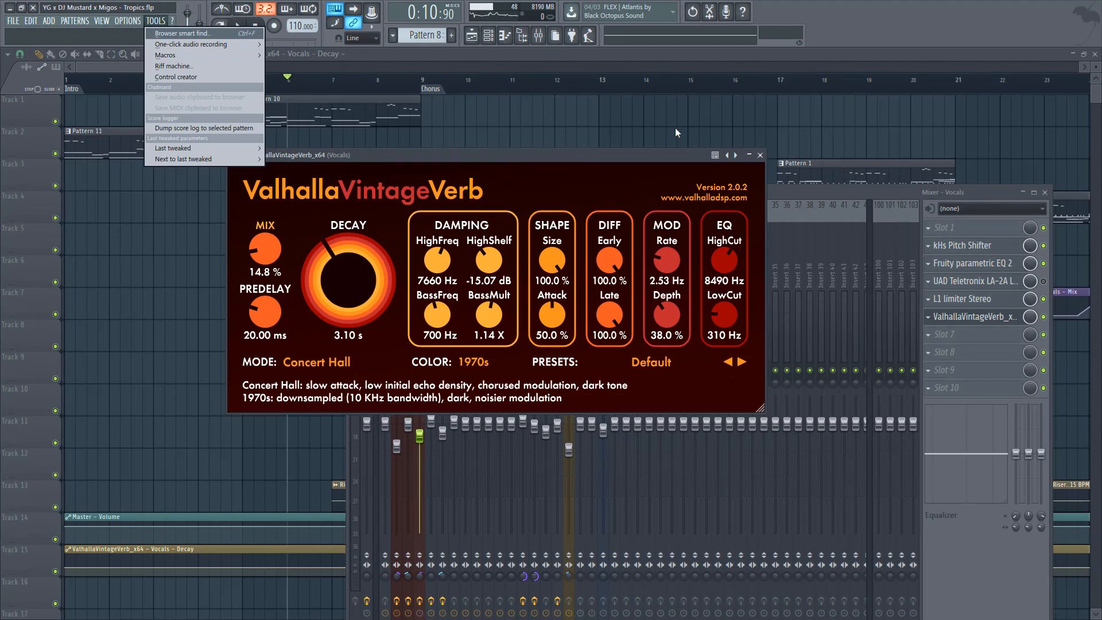
left_click(457, 156)
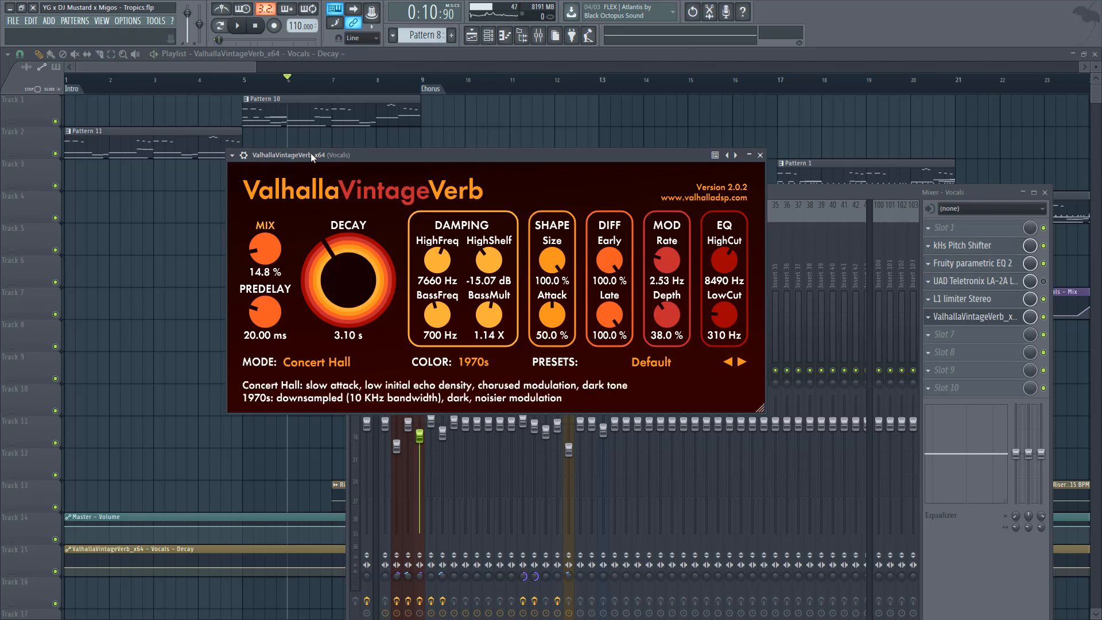
left_click_drag(352, 278, 358, 275)
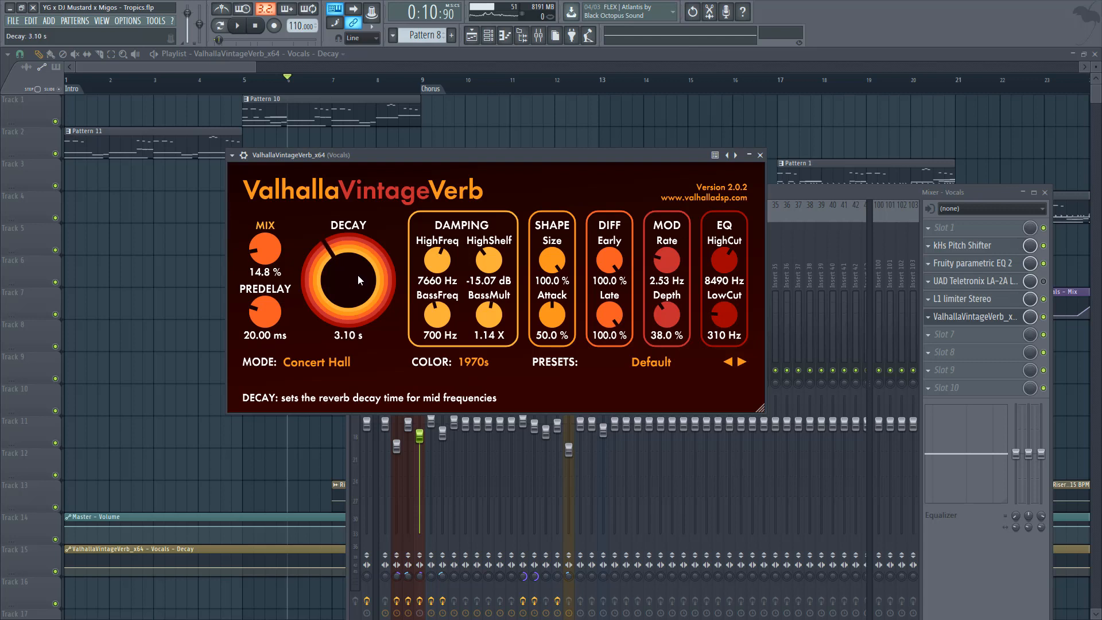
left_click(155, 21)
mouse_move(194, 147)
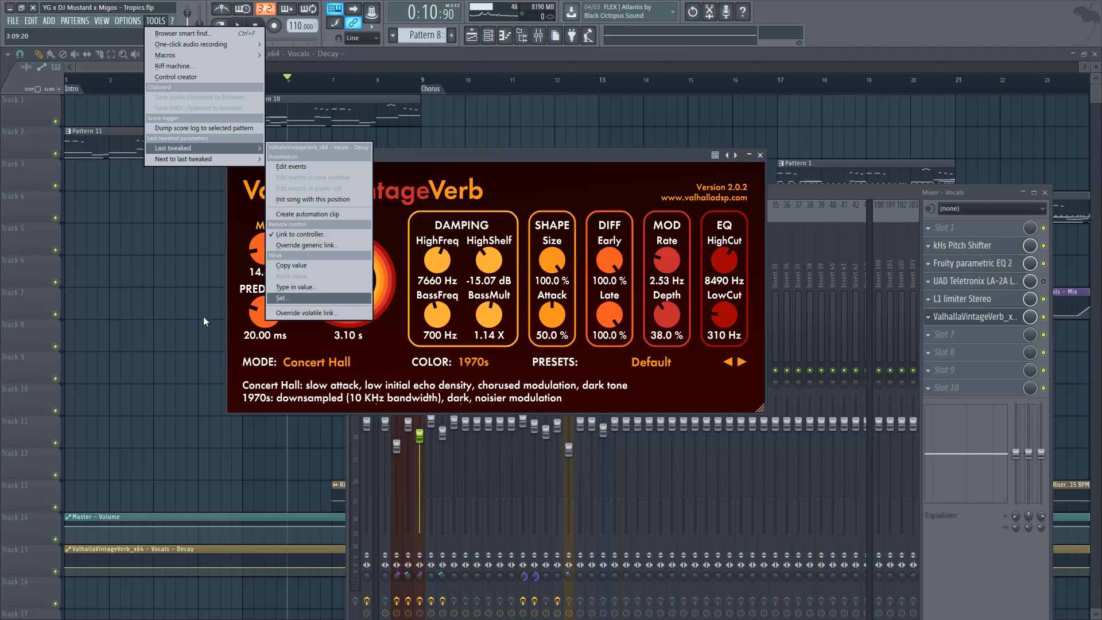
left_click(307, 214)
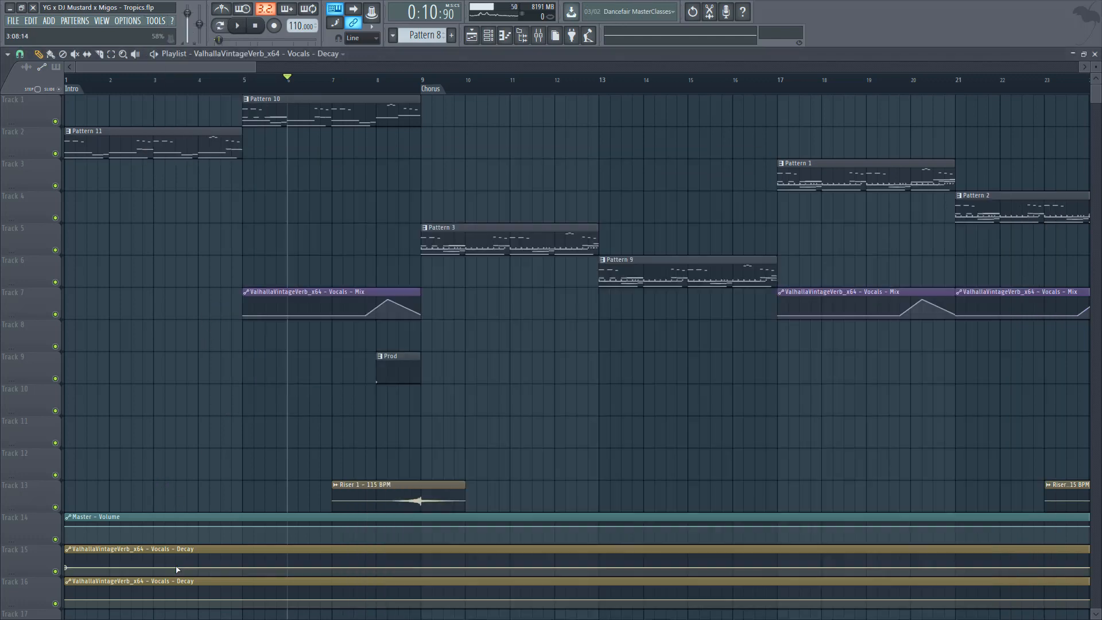
right_click(192, 554)
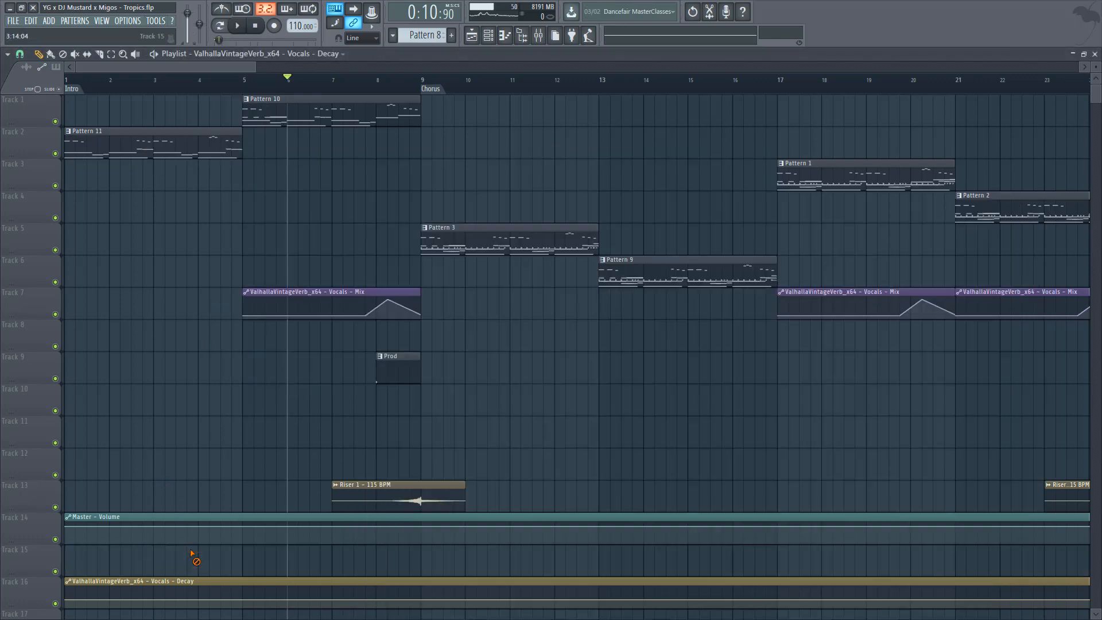
Step: Copy the starting point's value in the Track 16 Decay clip and paste the 39% onto a new point just before bar 8
right_click(65, 600)
left_click(96, 593)
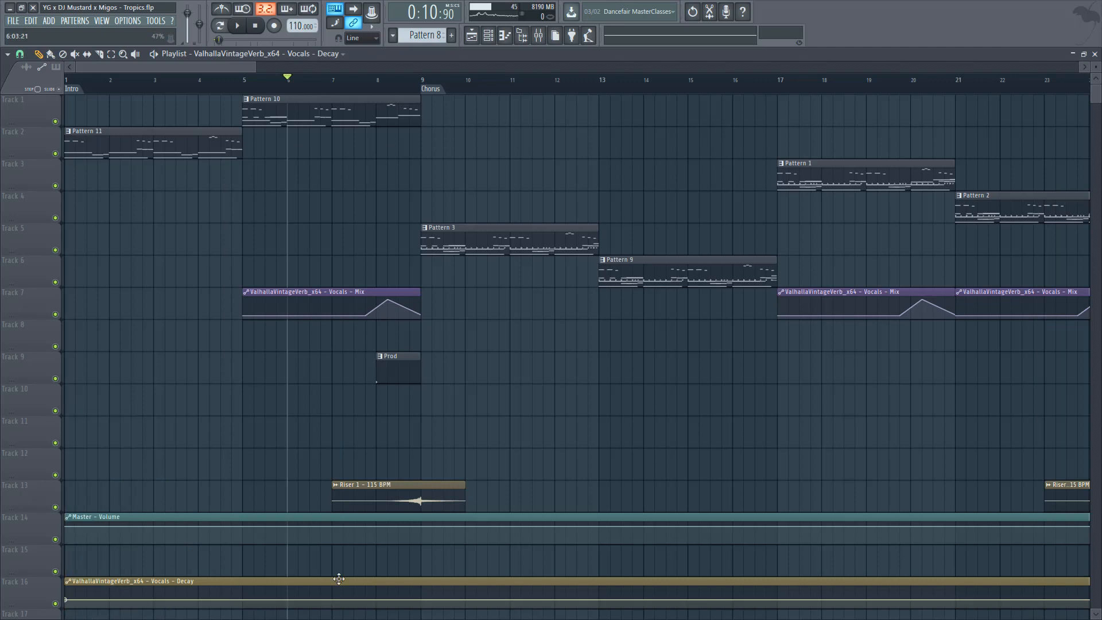
left_click(366, 80)
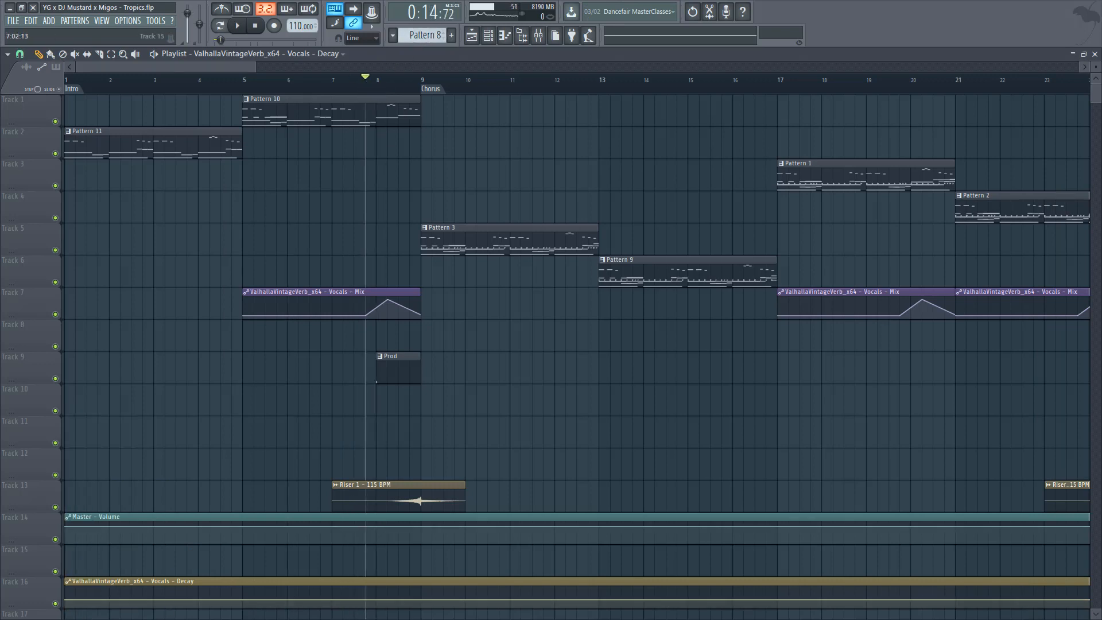
left_click(372, 601)
right_click(371, 600)
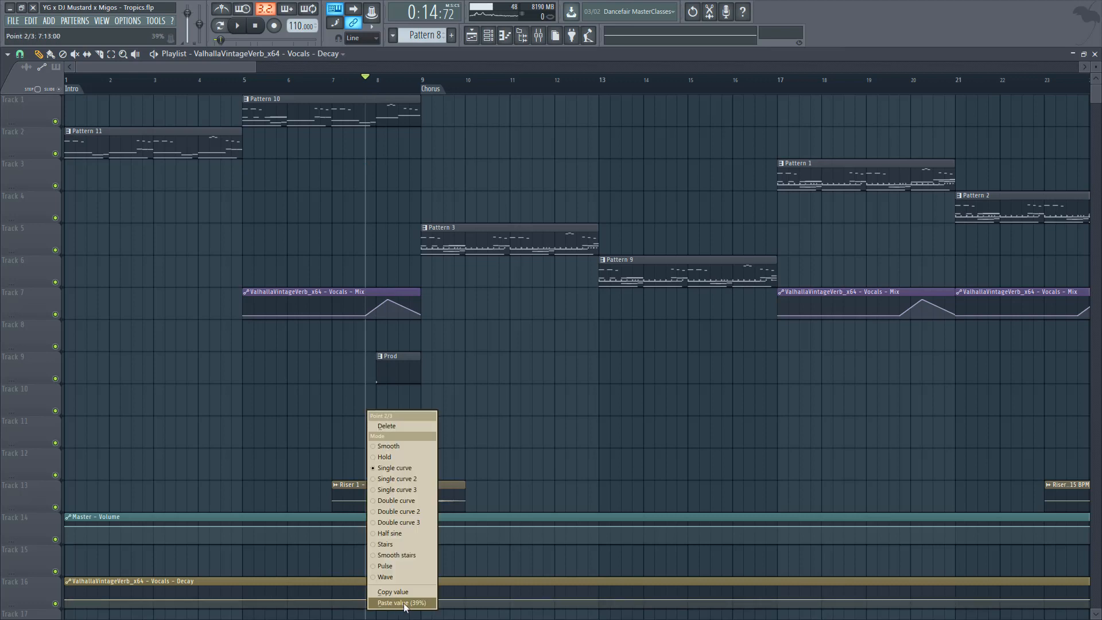
left_click(405, 606)
Step: Add a raised point just after bar 8 and a point at bar 9 in the Decay clip, pasting the copied value onto the latter
right_click(422, 593)
left_click_drag(427, 593, 391, 590)
right_click(423, 602)
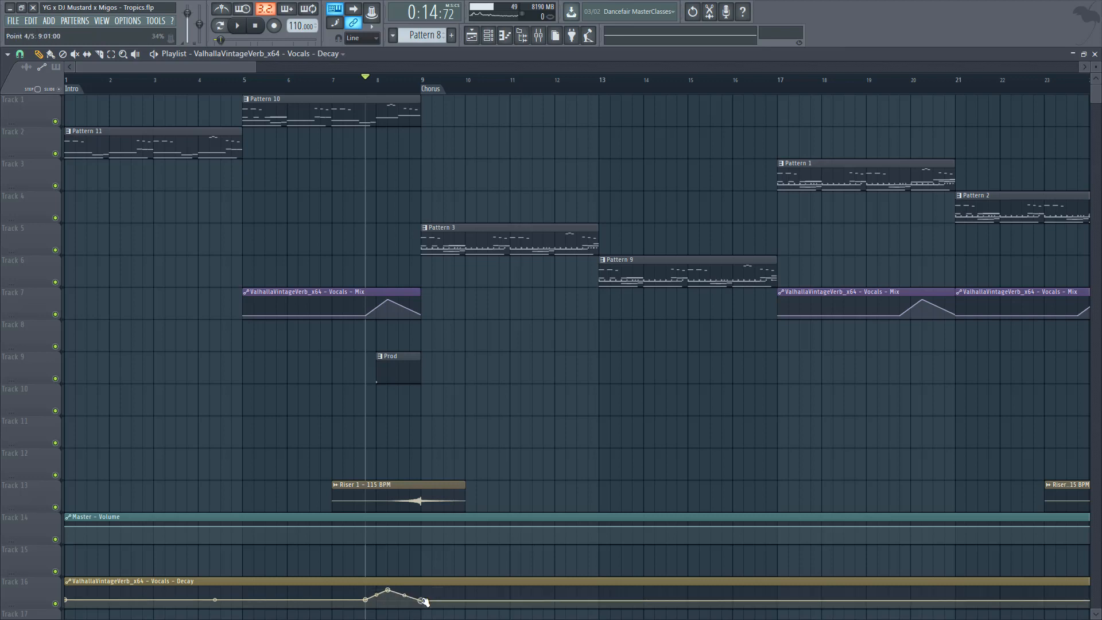
right_click(423, 601)
left_click(455, 603)
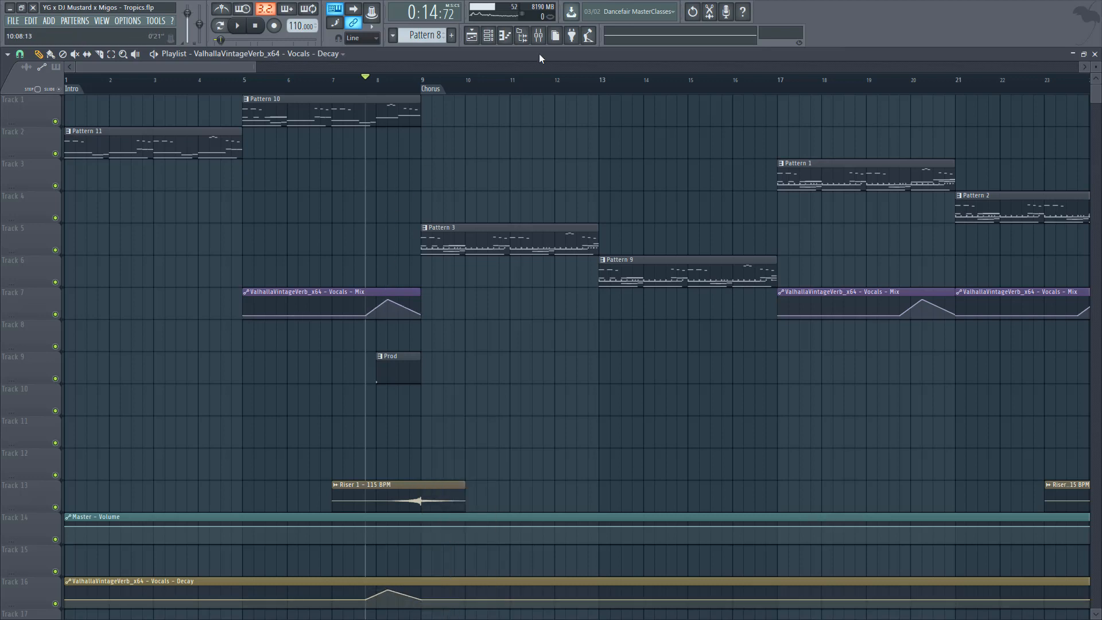
Step: Open the Vocals track's ValhallaVintageVerb and play the bars leading into the chorus, watching its automated Mix and Decay values
left_click(538, 35)
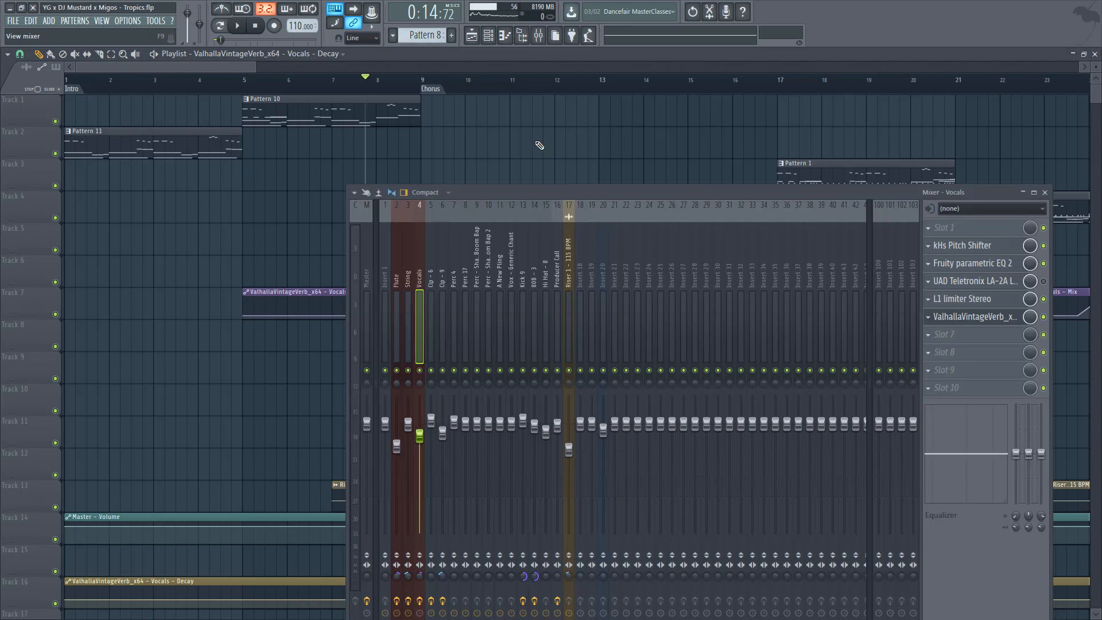
left_click(986, 322)
key("space")
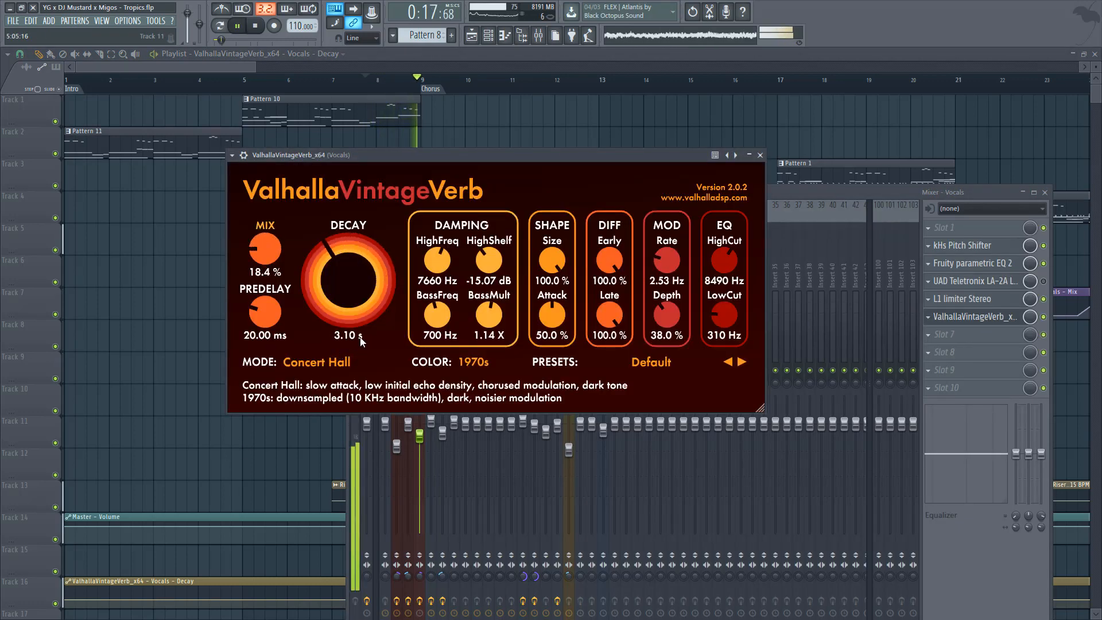
key("space")
left_click(327, 85)
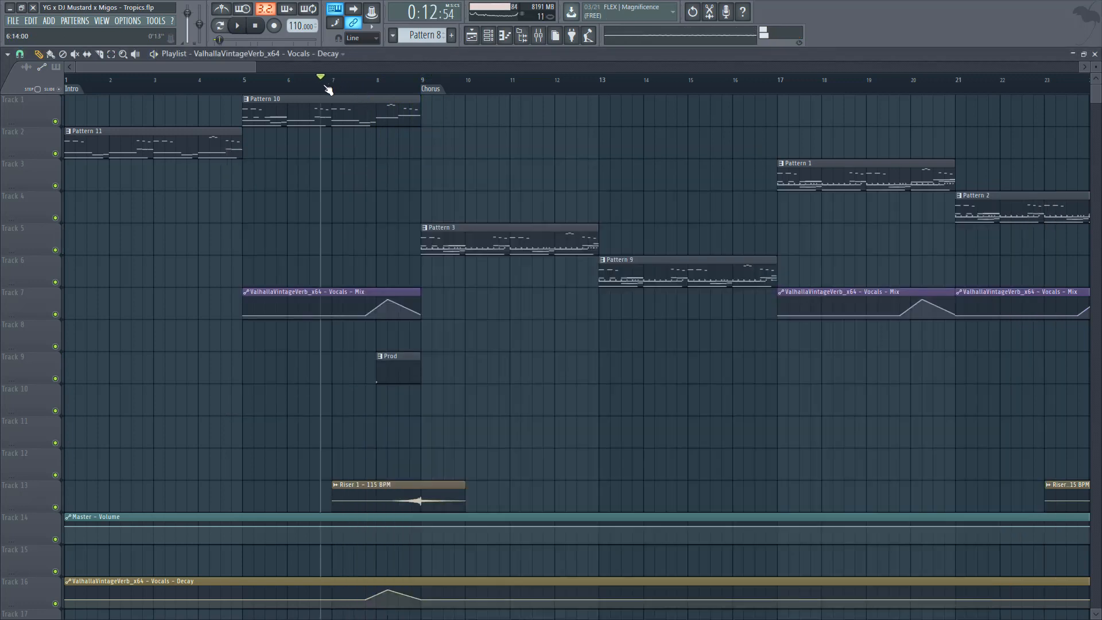
left_click(538, 36)
key("space")
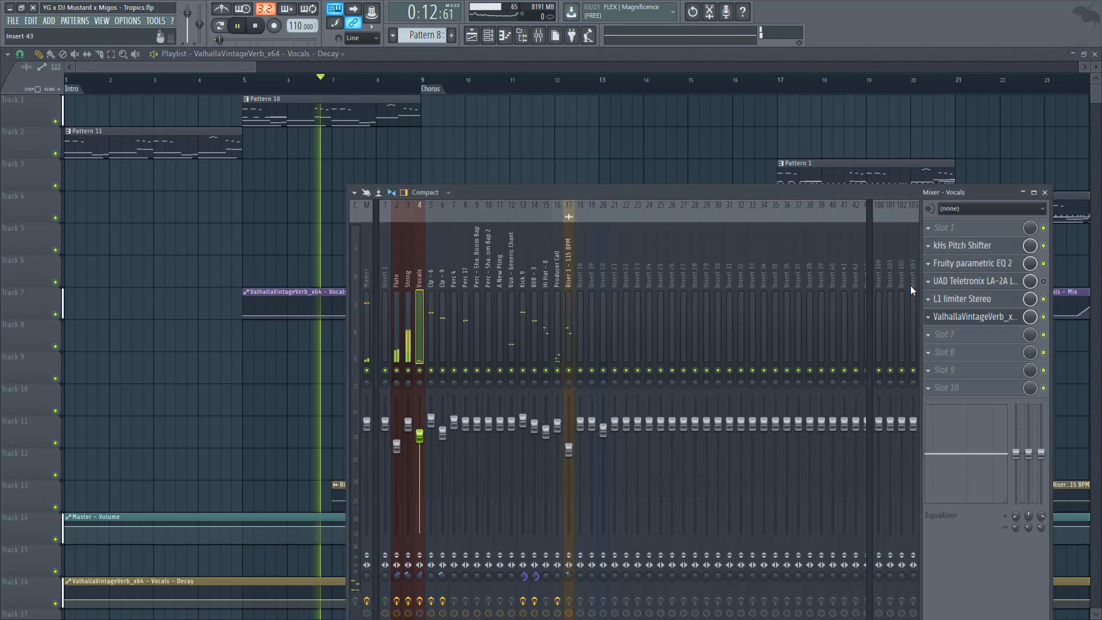
left_click(979, 317)
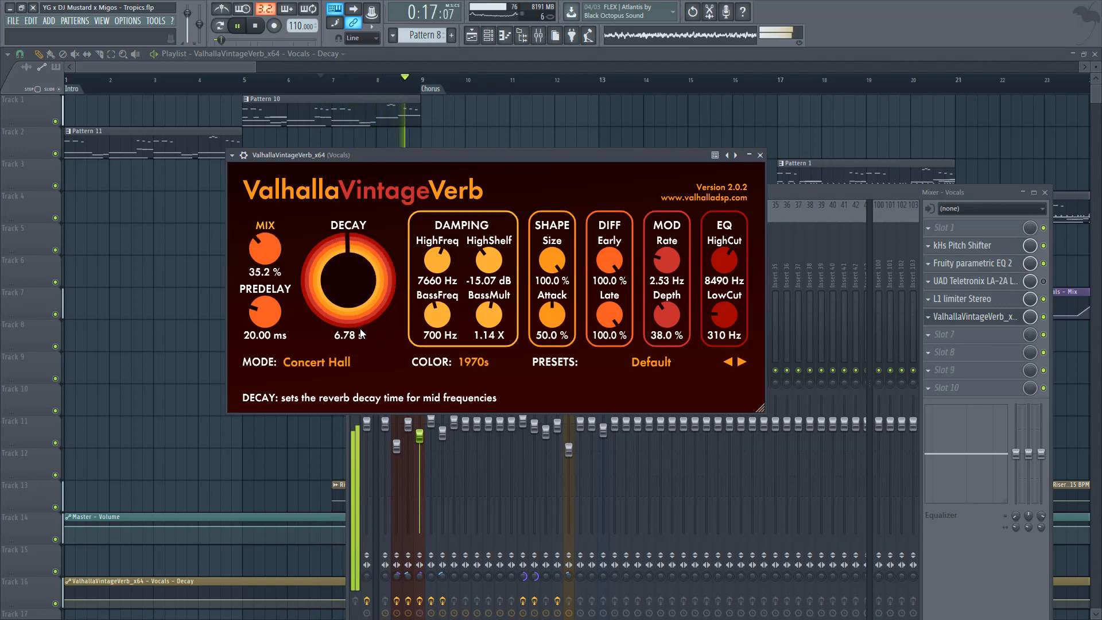
left_click(760, 155)
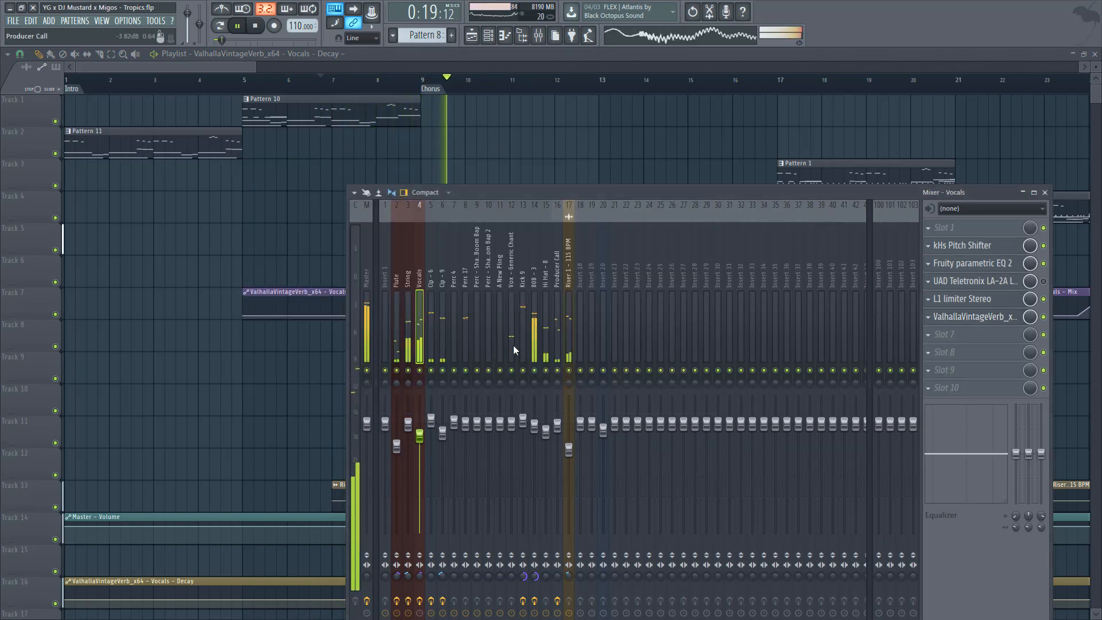
key("space")
Step: Trim the Track 16 Decay clip to start at bar 5 and end at bar 10, and copy it beneath each remaining Vocals Mix clip through the outro
right_click(304, 428)
scroll(308, 427, "down", 4)
scroll(48, 396, "up", 4)
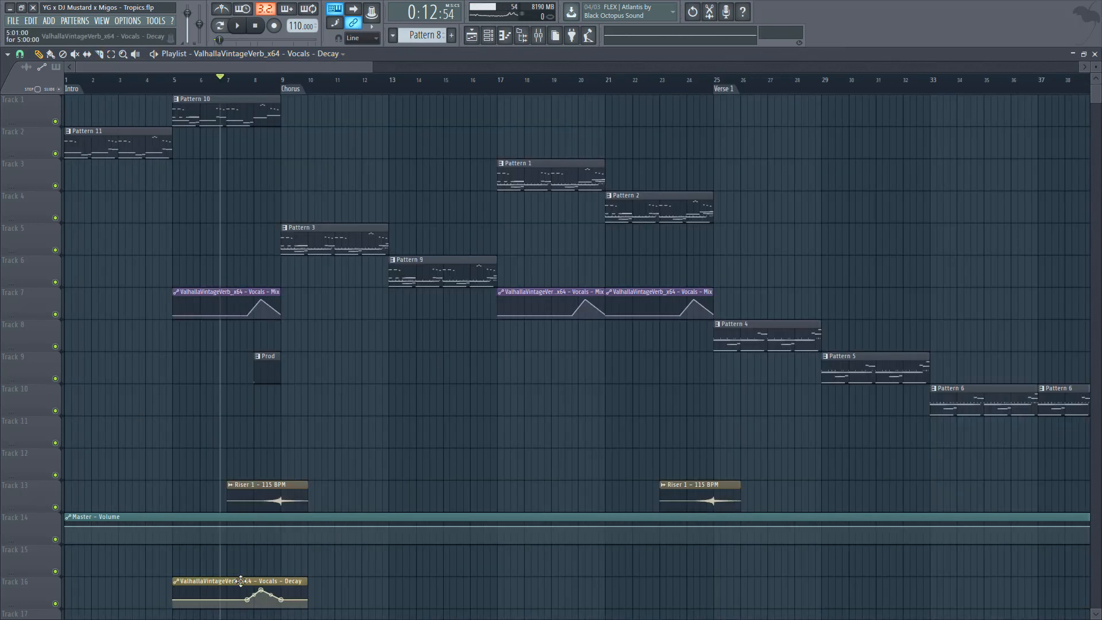
left_click_drag(242, 580, 569, 550)
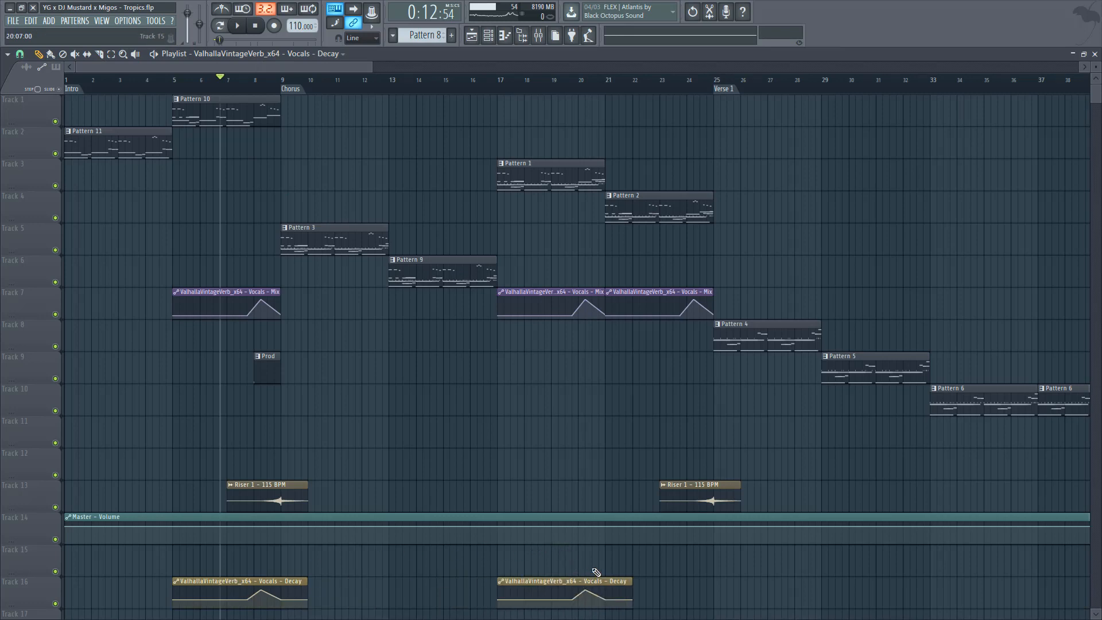
scroll(595, 575, "down", 2)
left_click_drag(632, 519, 675, 526)
scroll(672, 527, "down", 5)
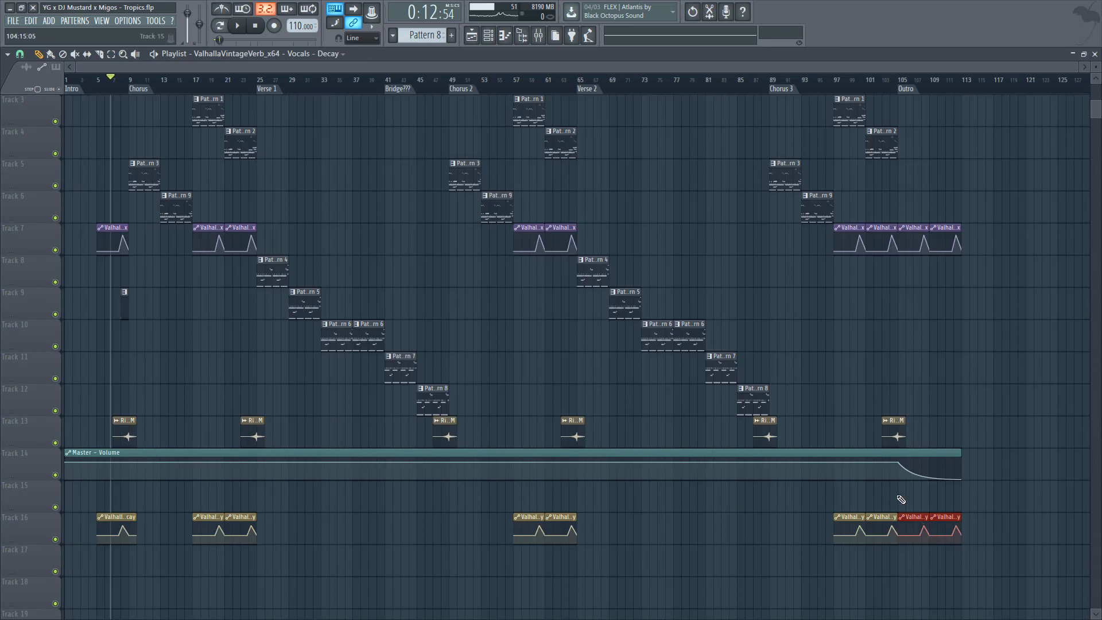
scroll(302, 374, "up", 2)
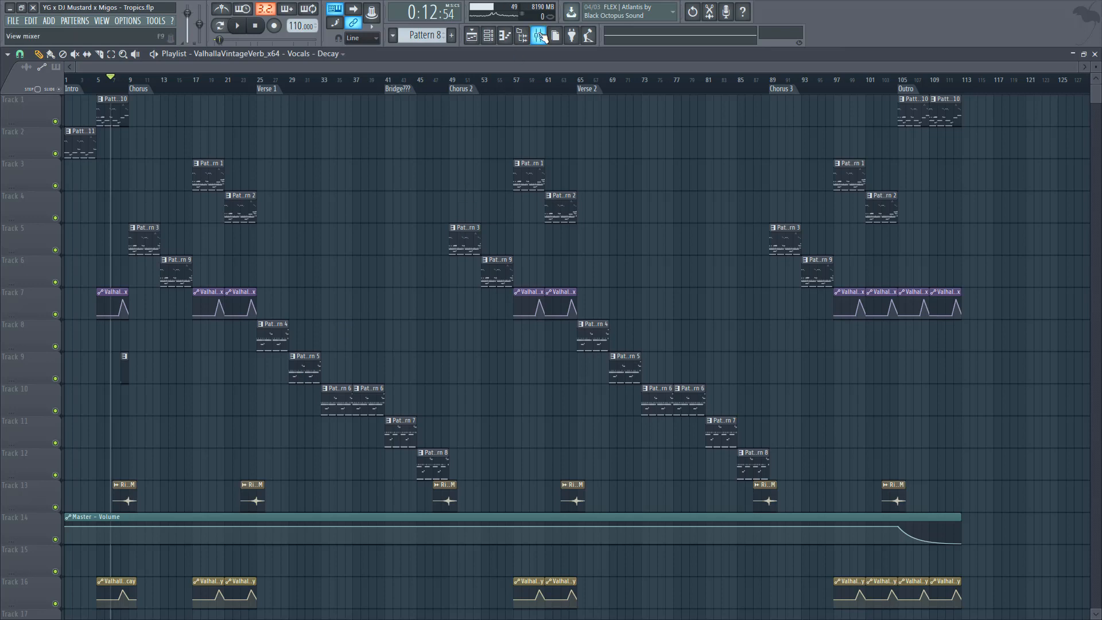
Step: Open the mixer, move it up so the lower track controls are in view, and select the String track
left_click(522, 36)
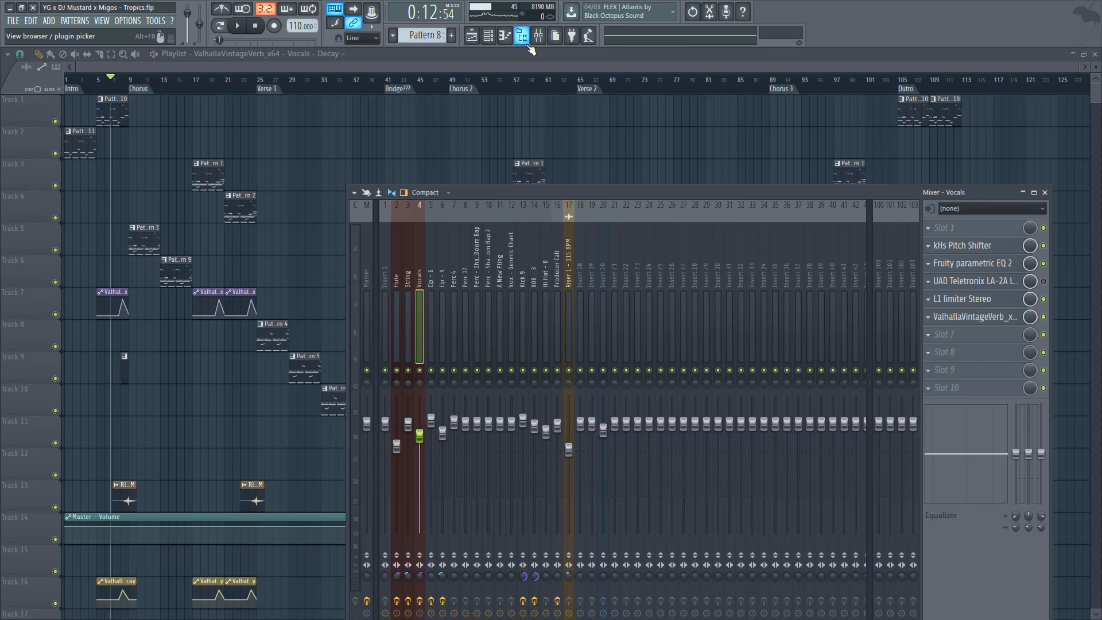
left_click_drag(501, 193, 400, 49)
left_click(308, 154)
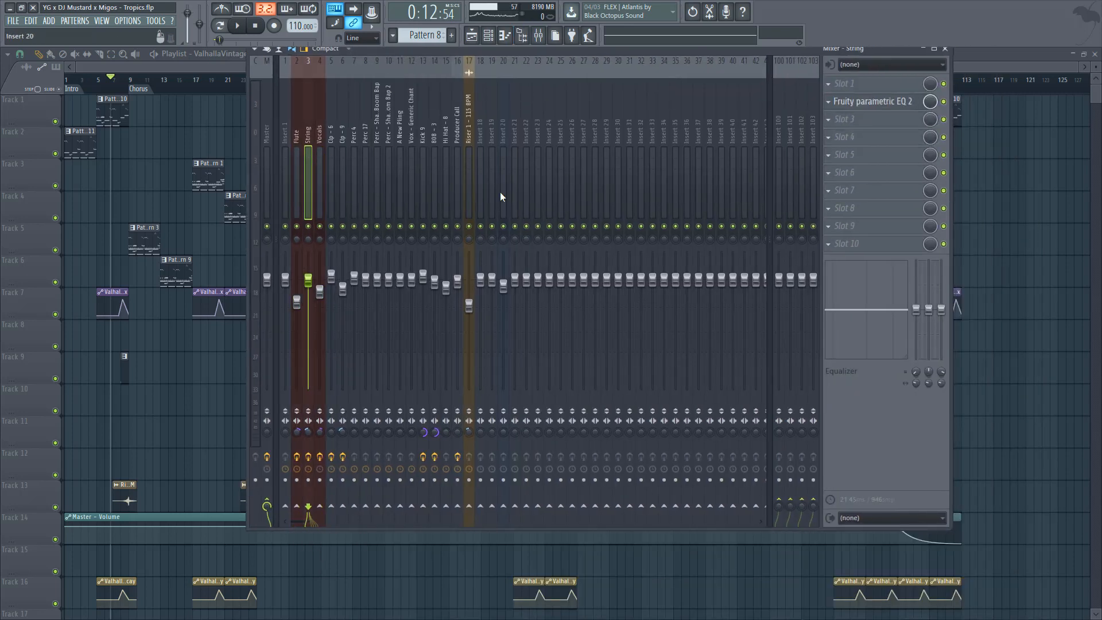
Step: Place the playhead at the Chorus marker on bar 9 and briefly play it with the mixer open
left_click_drag(162, 81, 7, 7)
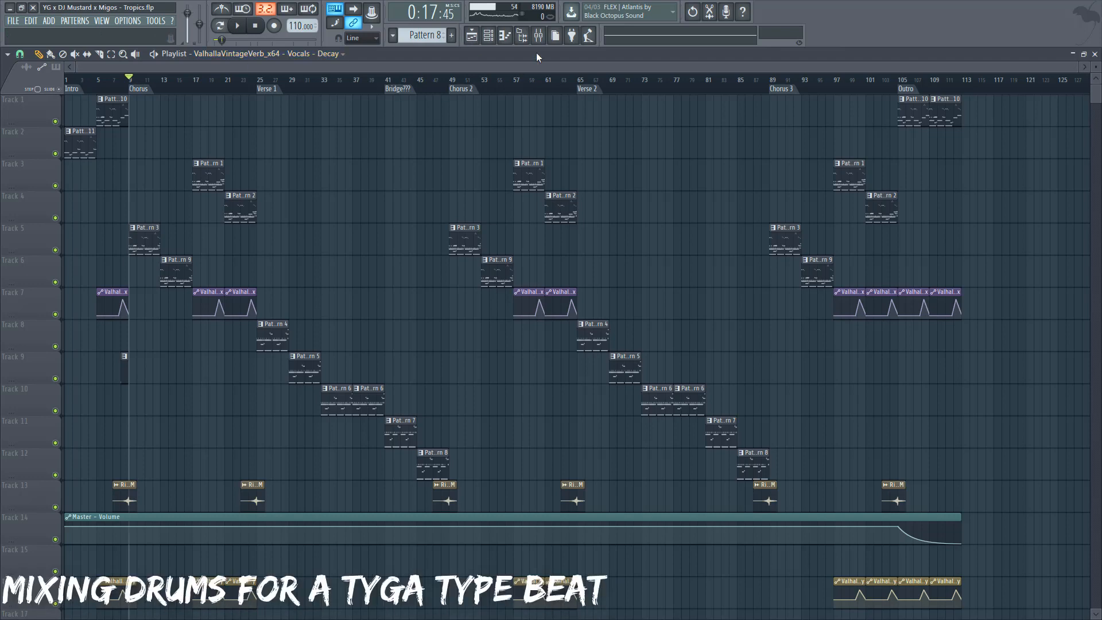
left_click(538, 35)
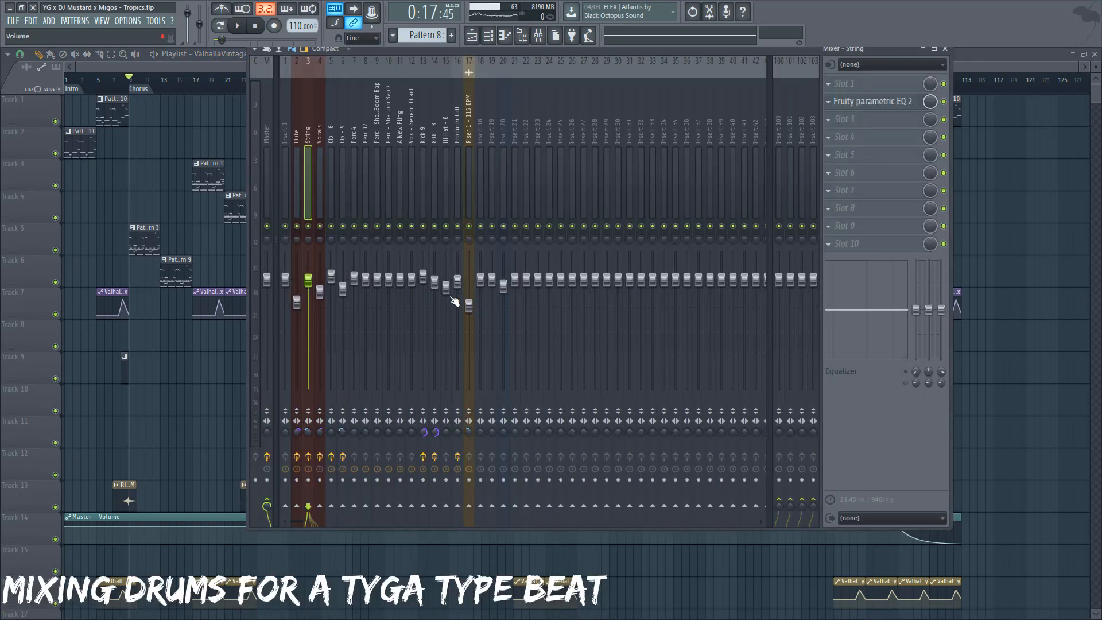
key("space")
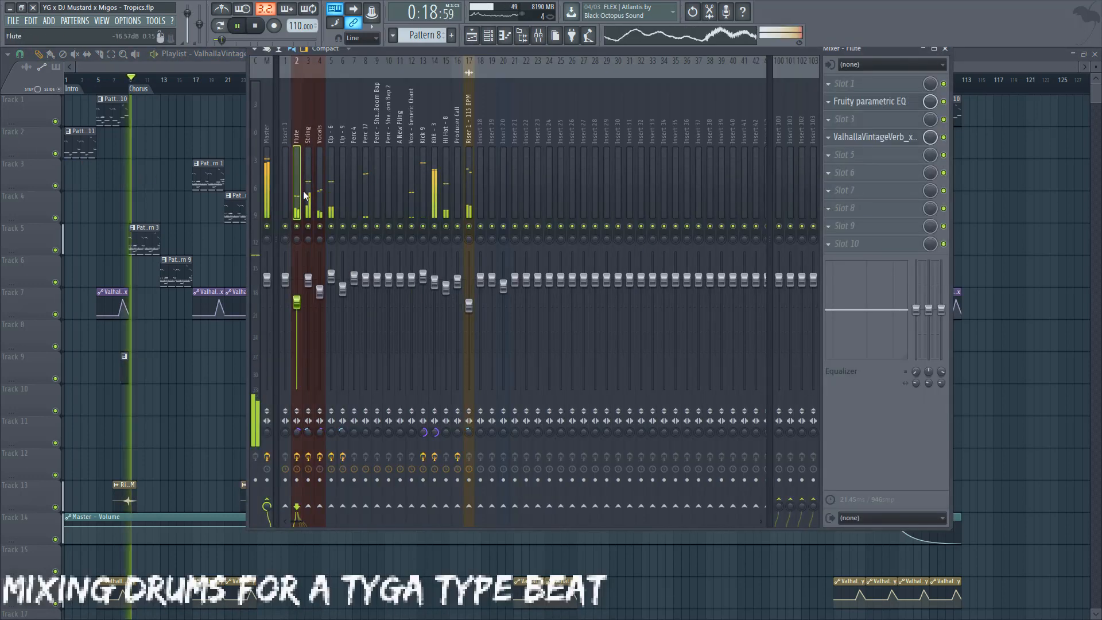
key("space")
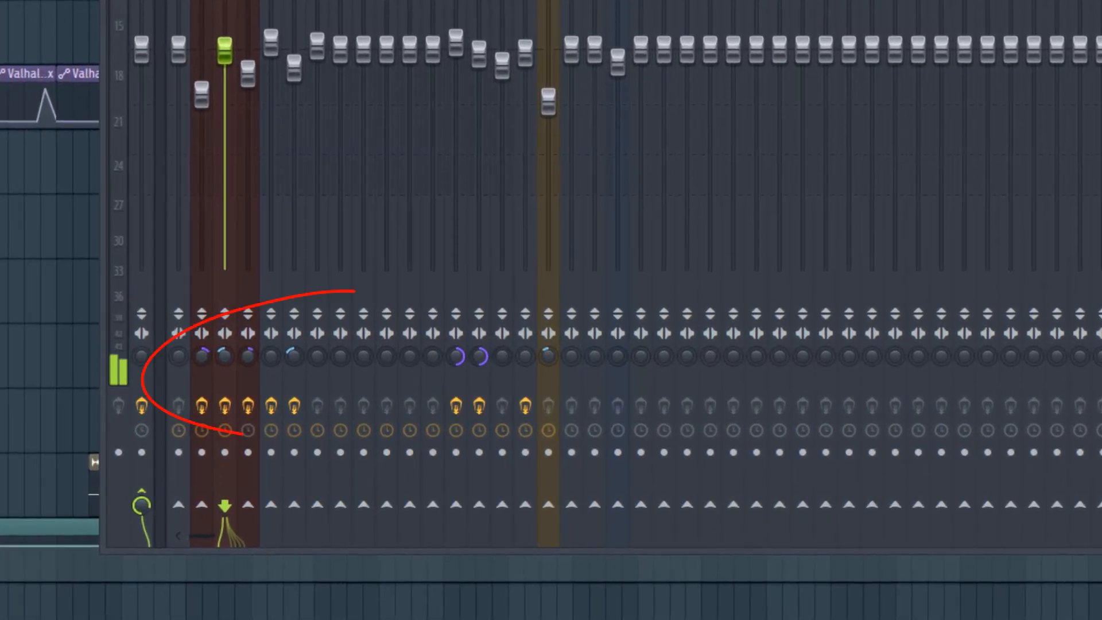
Step: Examine the stereo separation settings of the Kick, 808, String, Flute and Vocals mixer tracks
left_click(411, 172)
left_click(458, 398)
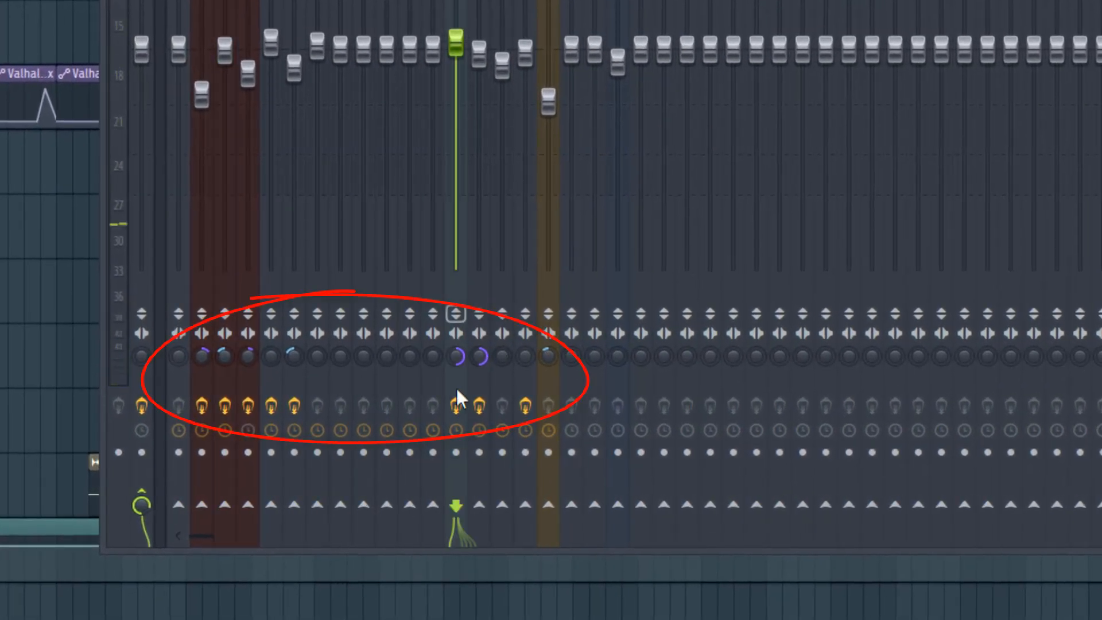
left_click(479, 172)
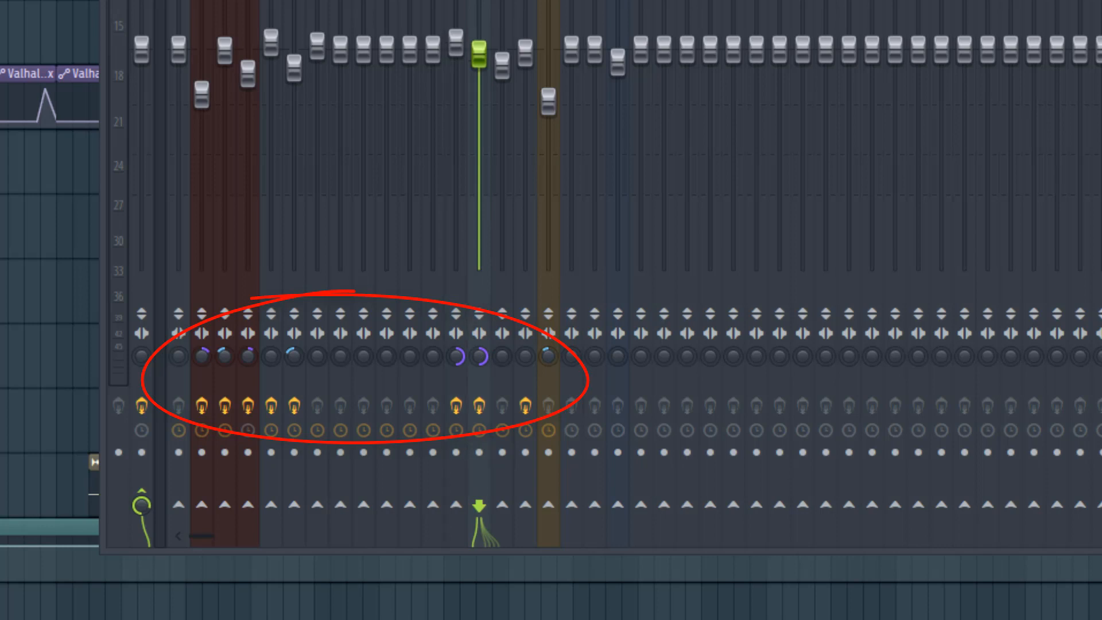
left_click(224, 172)
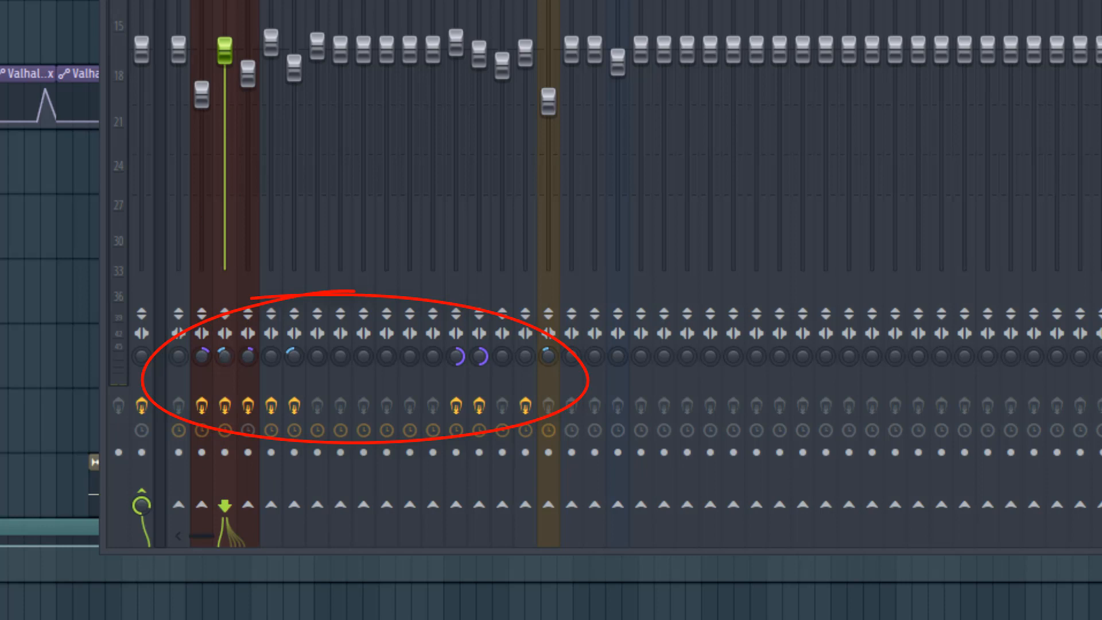
left_click(201, 355)
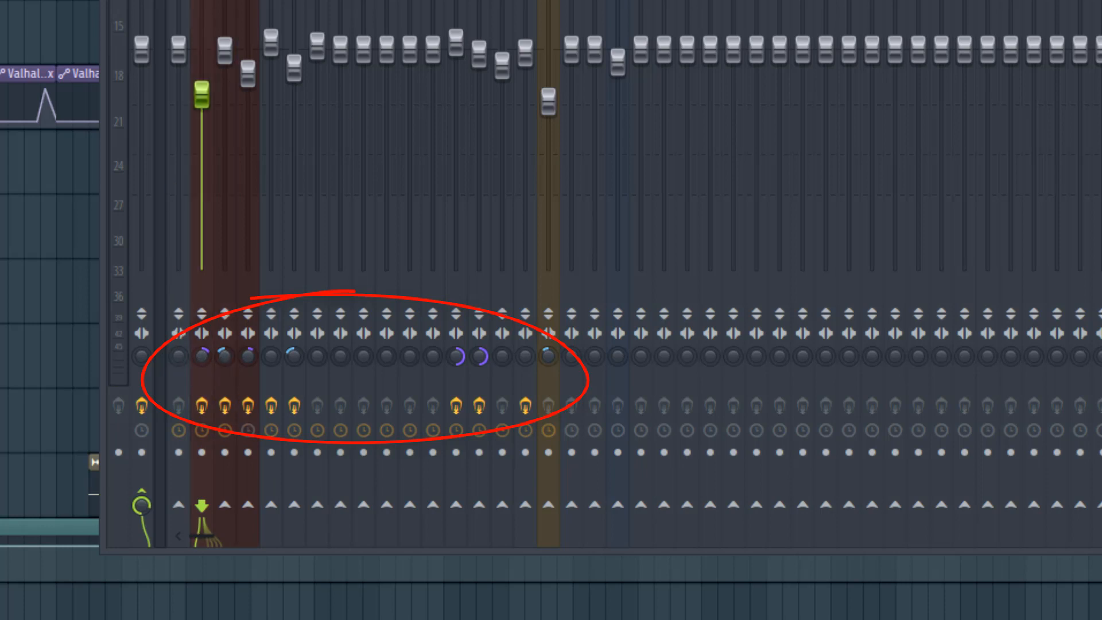
left_click(271, 6)
left_click(224, 6)
left_click(244, 216)
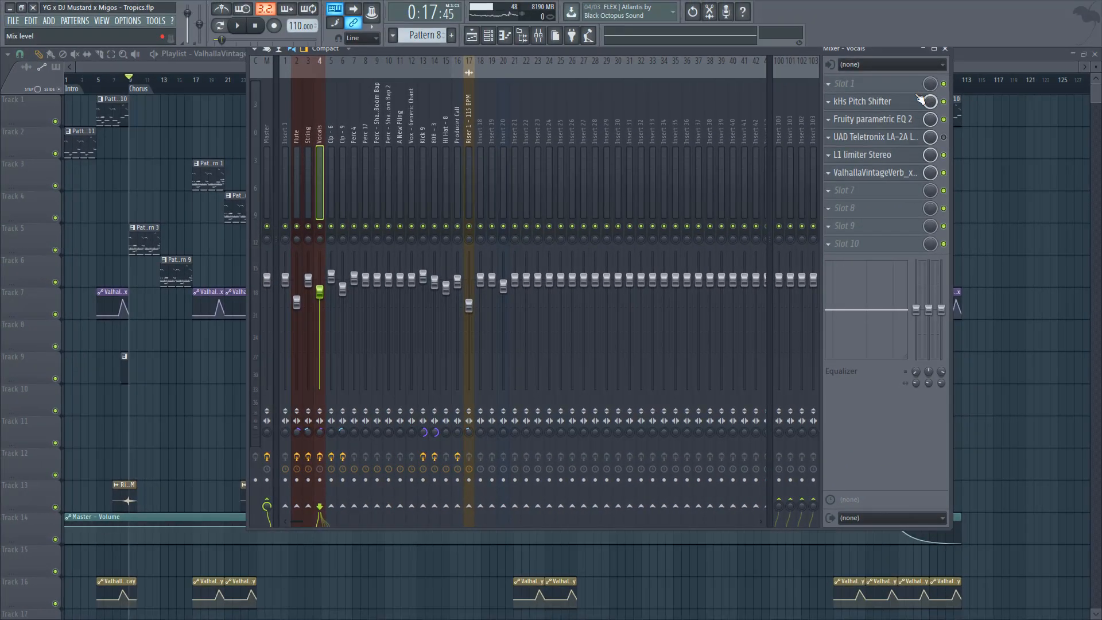
Step: Open the kHs Pitch Shifter on the Vocals track and play the chorus with the effect enabled and bypassed to compare
left_click(872, 103)
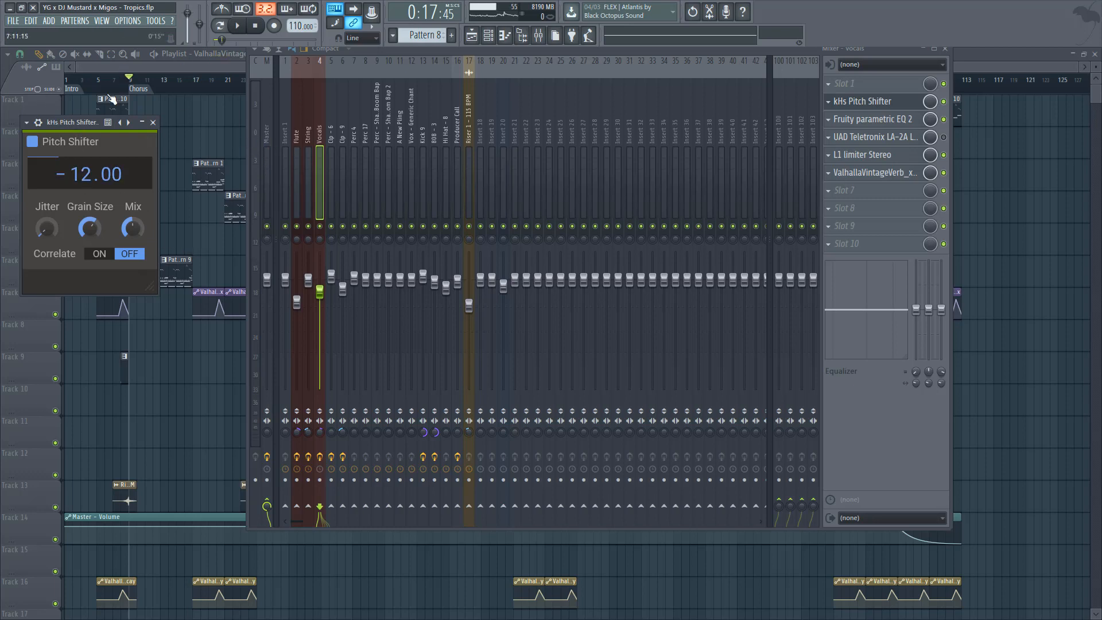
left_click(152, 122)
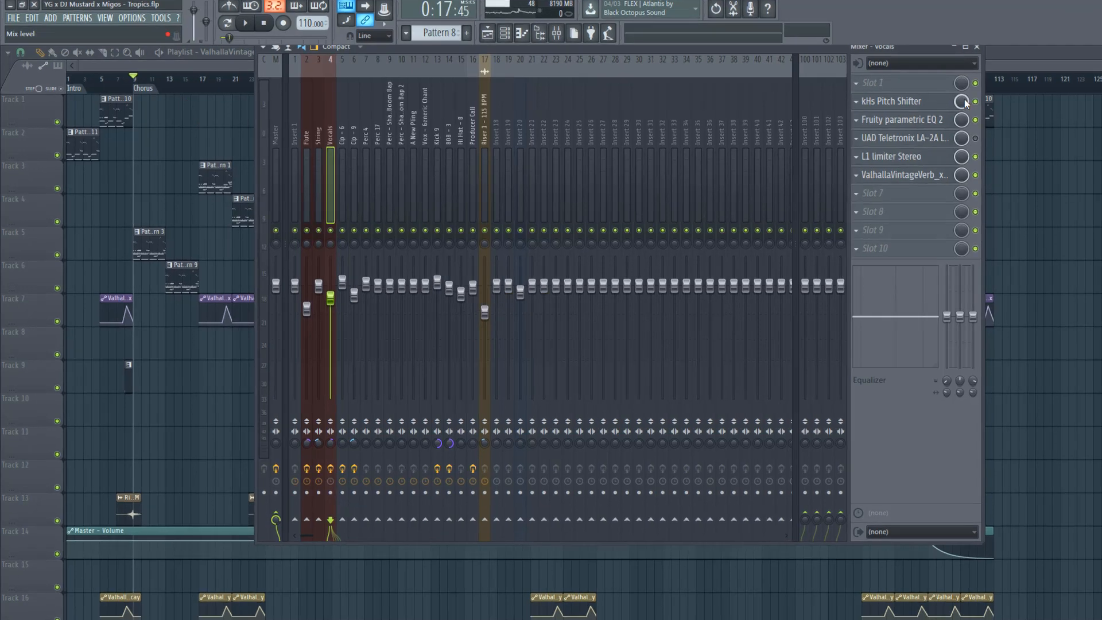
left_click(919, 102)
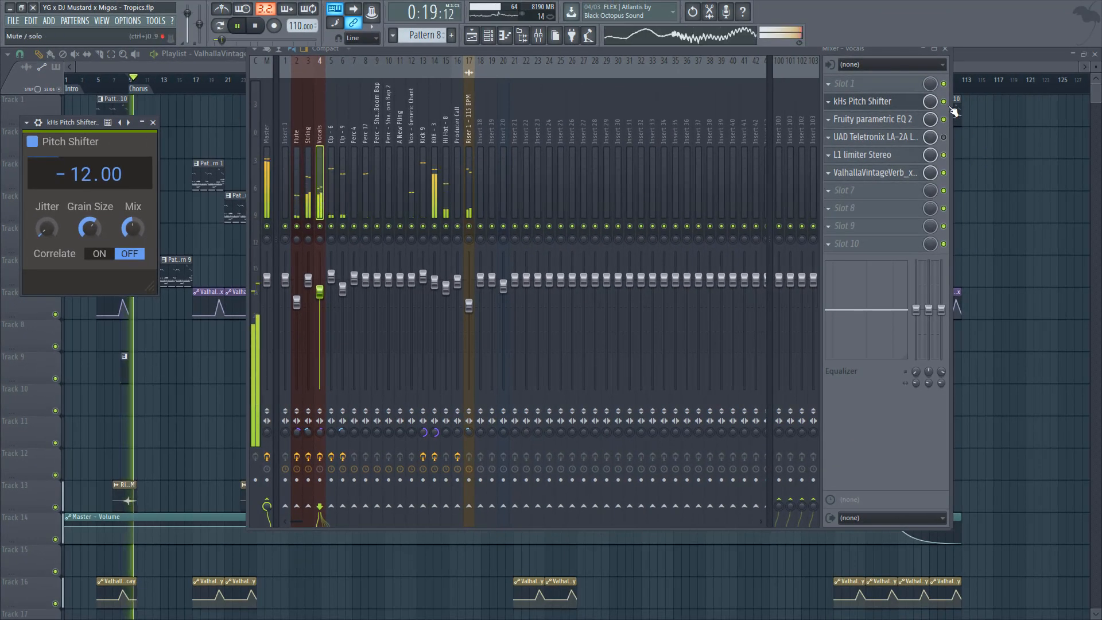
key("space")
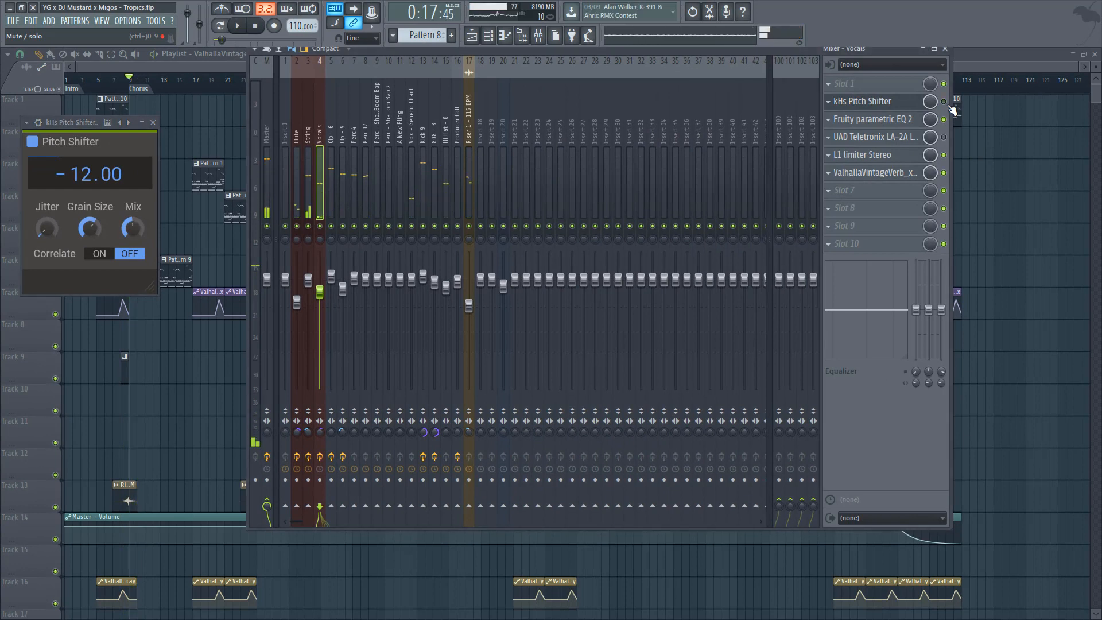
key("space")
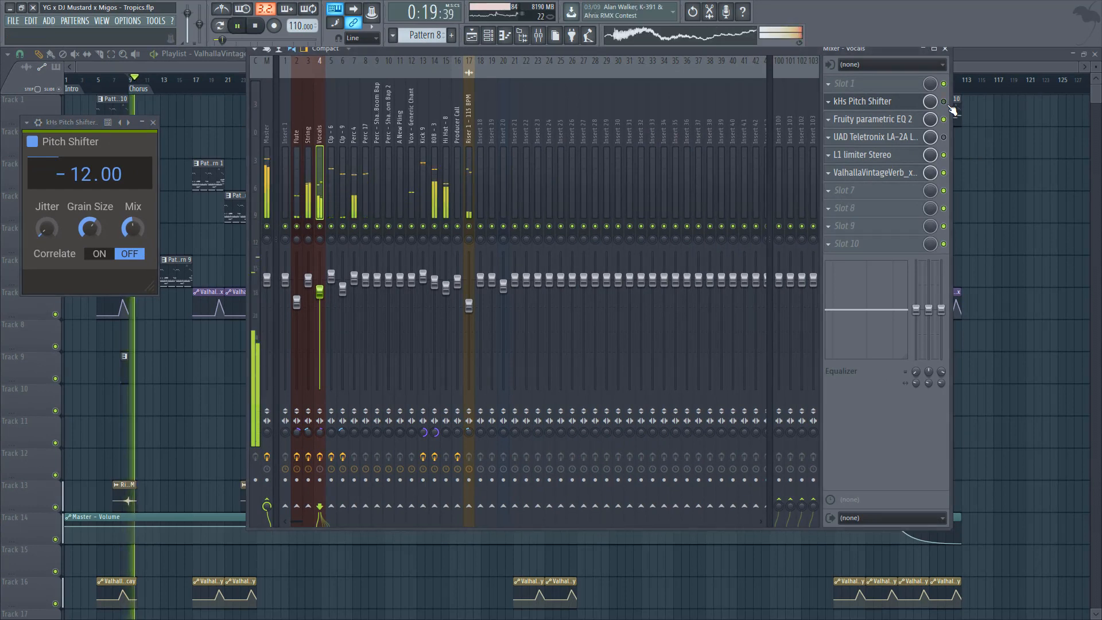
key("space")
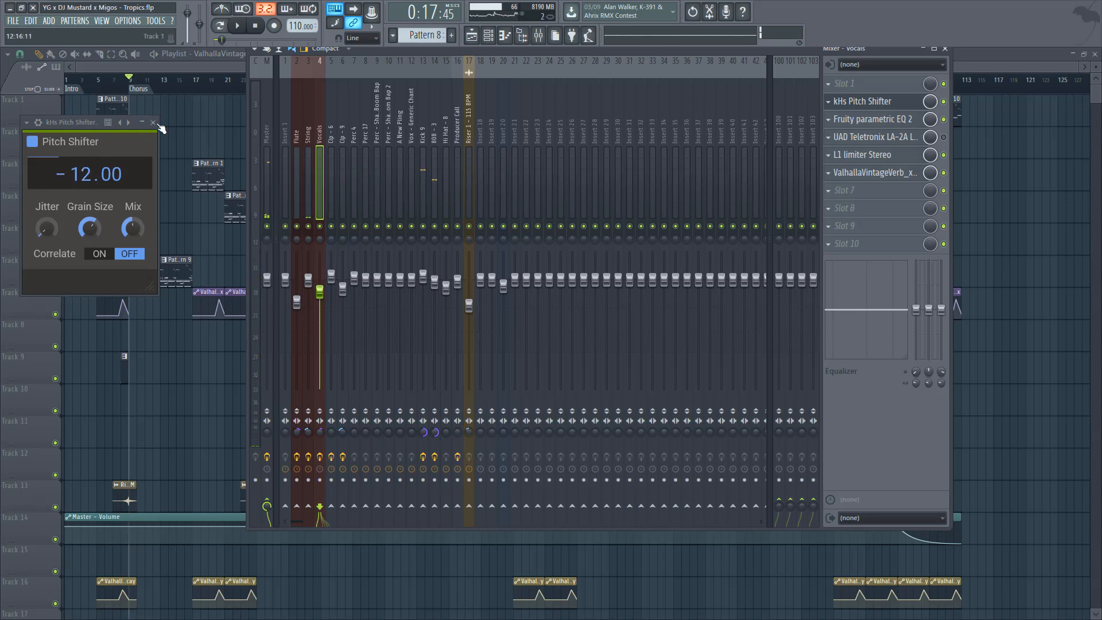
Step: Play the chorus with the Vocals Pitch Shifter at 100% Mix, set its Mix to 49%, and close the plugin
key("space")
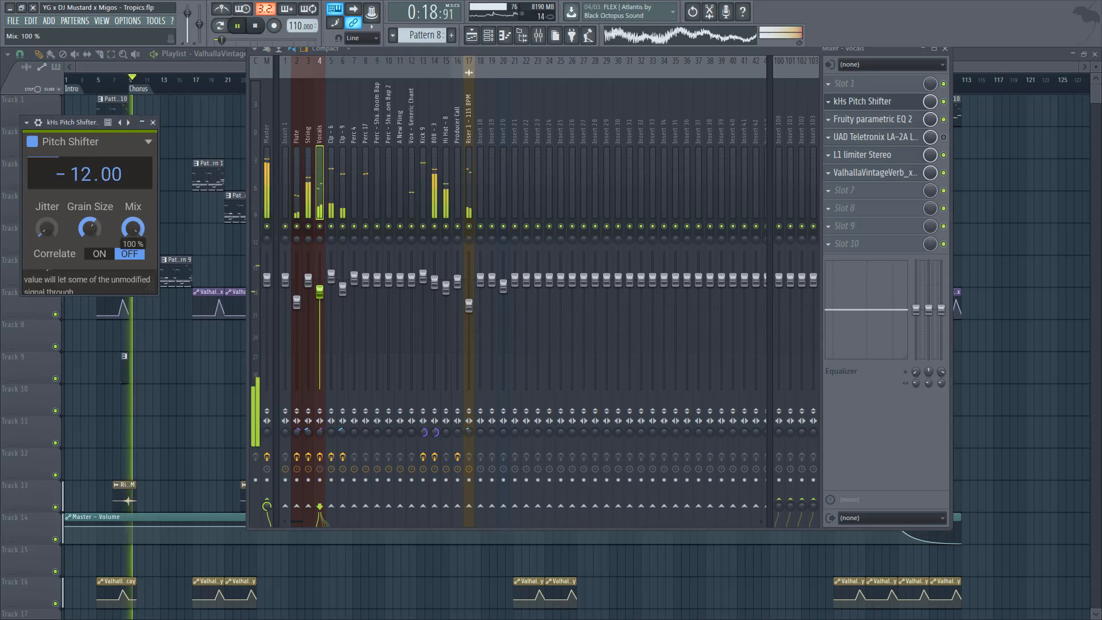
left_click_drag(133, 228, 133, 281)
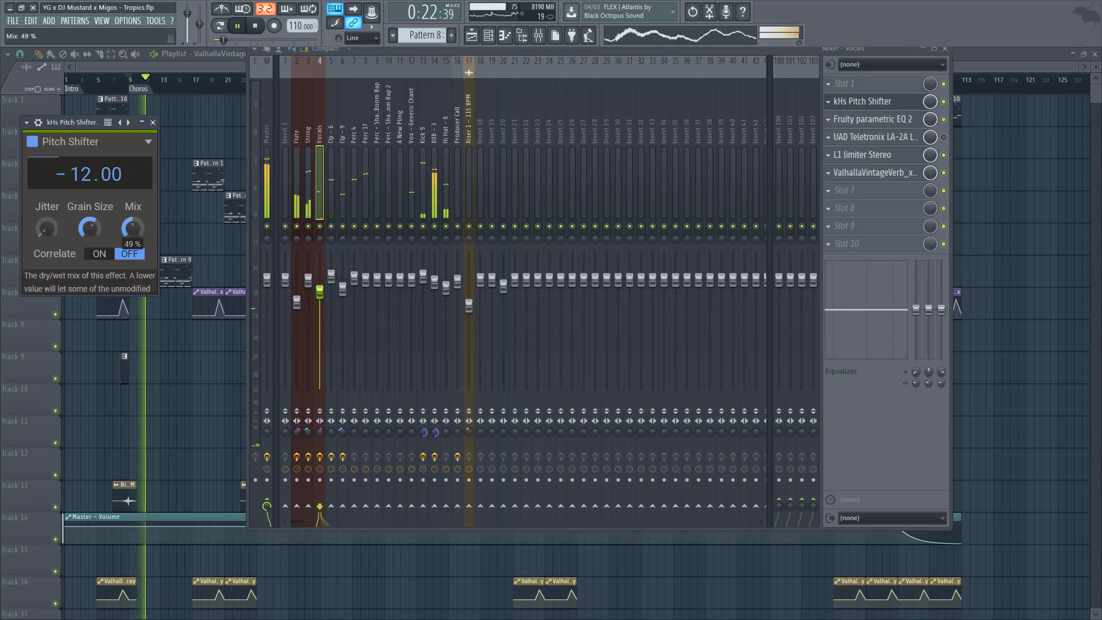
left_click(153, 122)
key("space")
Step: Review the Vocals track's Fruity Parametric EQ 2, UAD Teletronix LA-2A and ValhallaVintageVerb settings, and select the String track
left_click(873, 121)
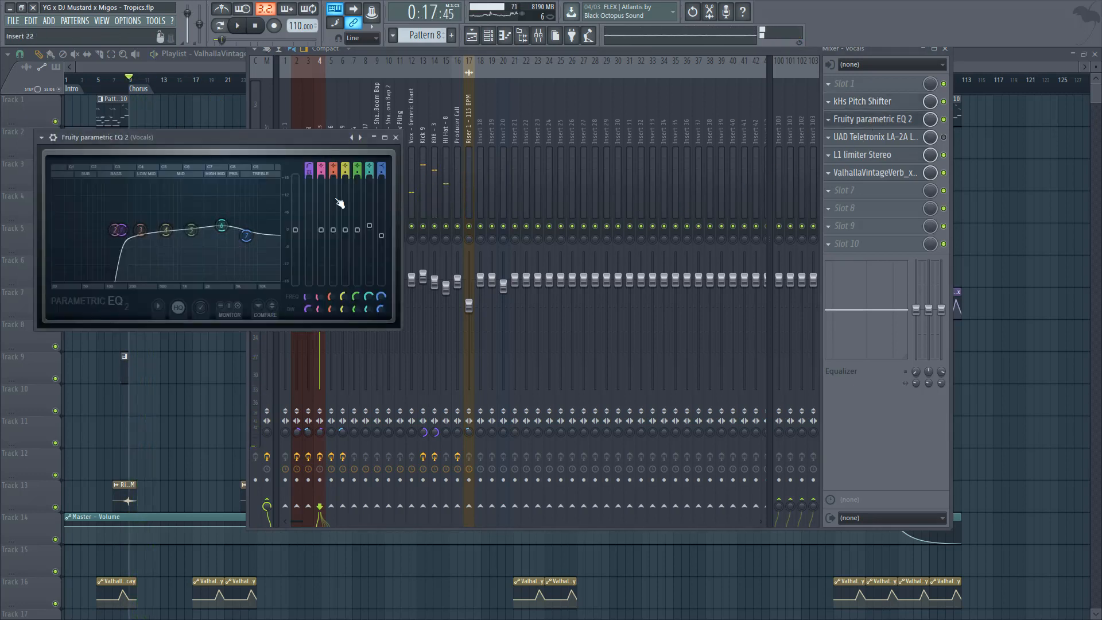
left_click(868, 141)
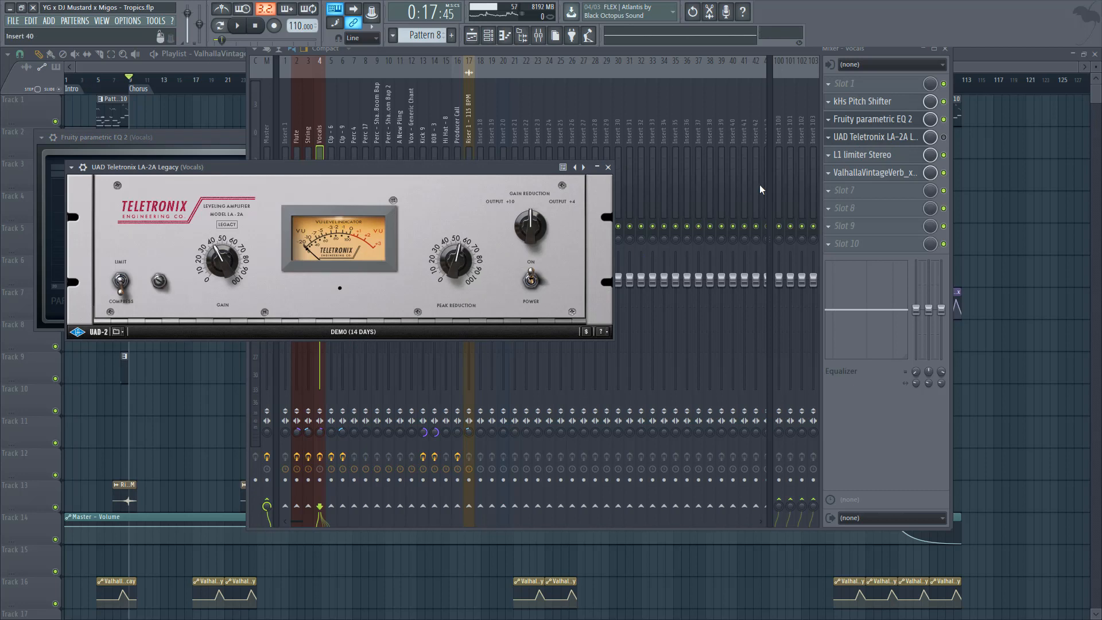
left_click(608, 168)
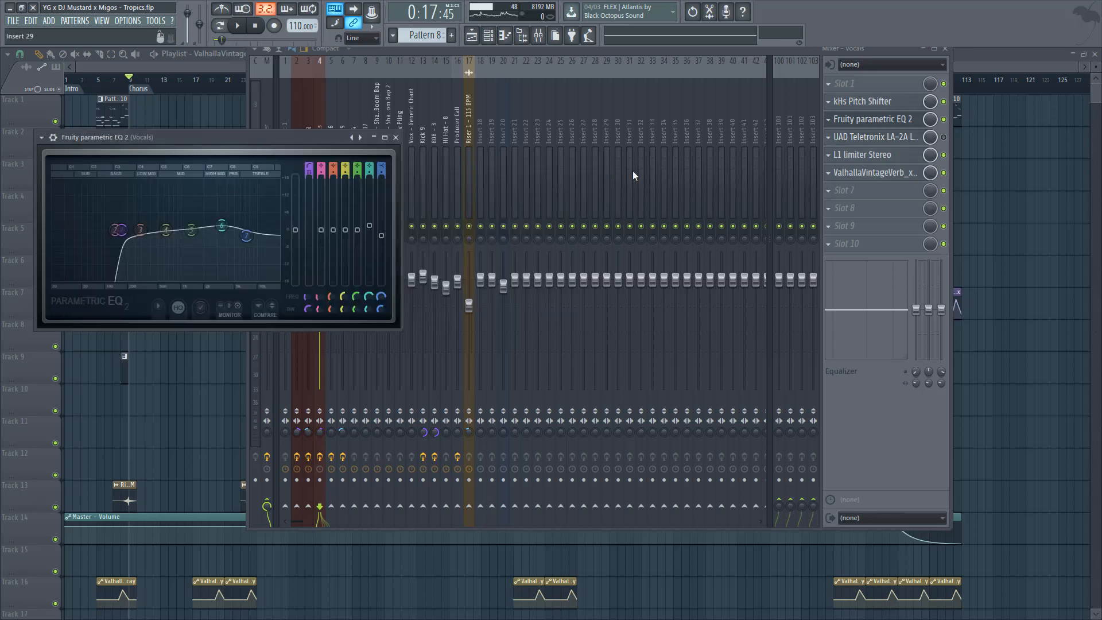
left_click(893, 173)
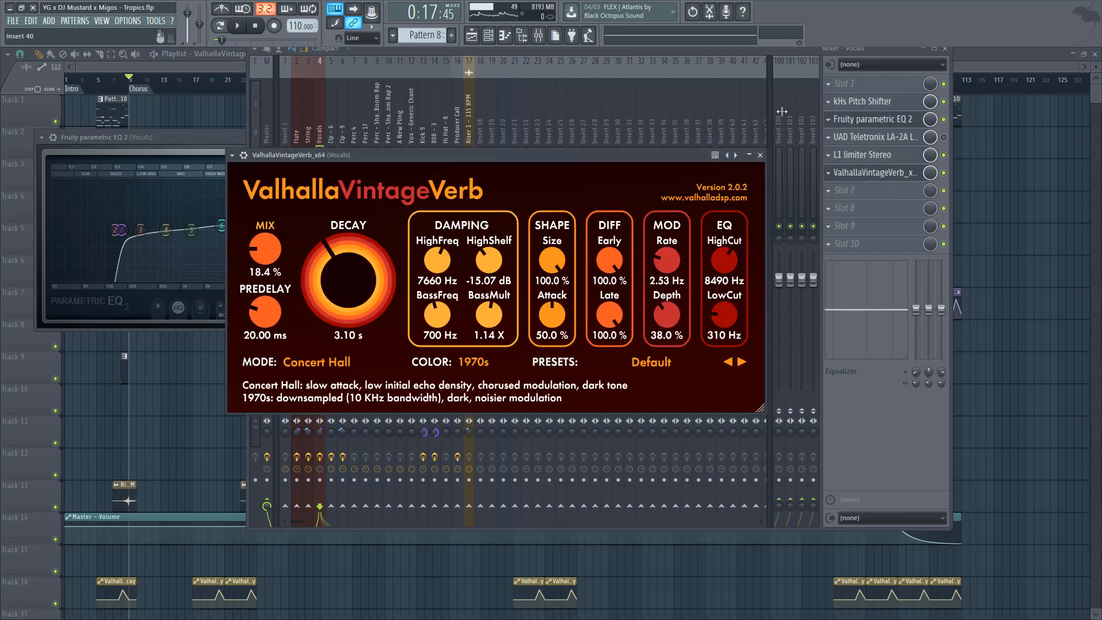
left_click(760, 155)
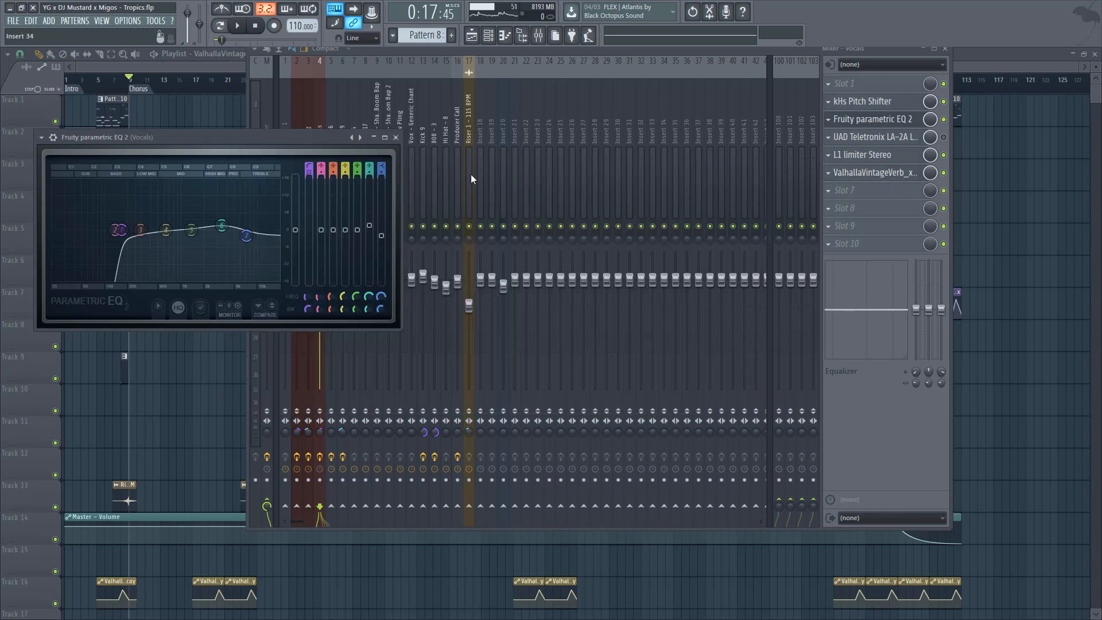
left_click(396, 137)
left_click(297, 163)
left_click(309, 160)
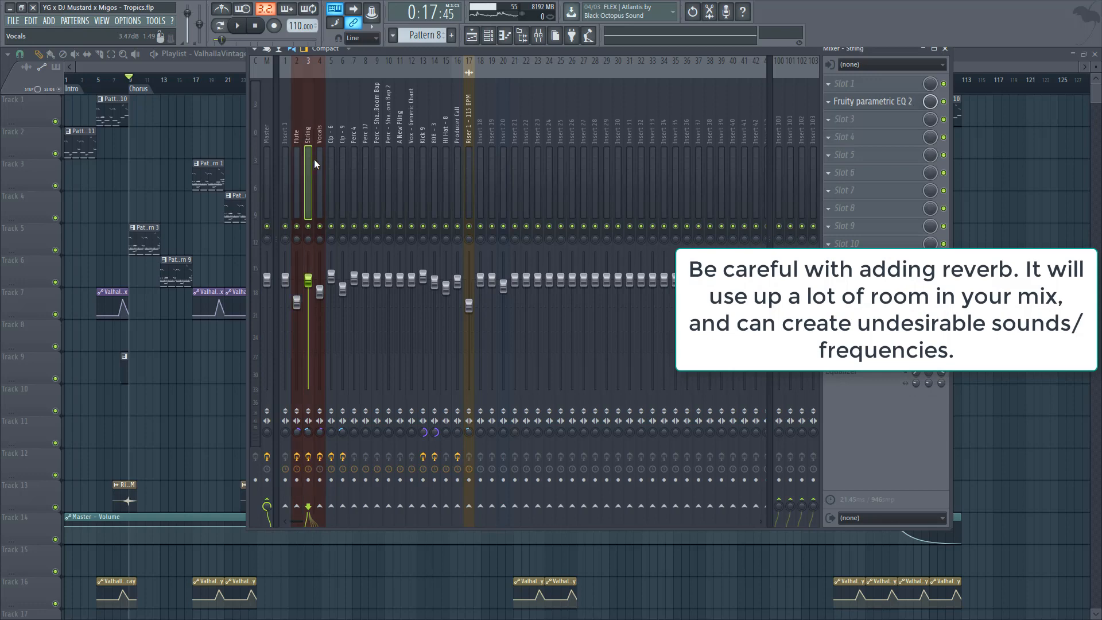
Step: Examine which effects are loaded on the mixer tracks from Vocals and the percussion through Kick 9 and Producer Call
left_click(320, 159)
left_click(333, 155)
left_click(343, 154)
left_click(355, 154)
left_click(424, 158)
left_click(458, 160)
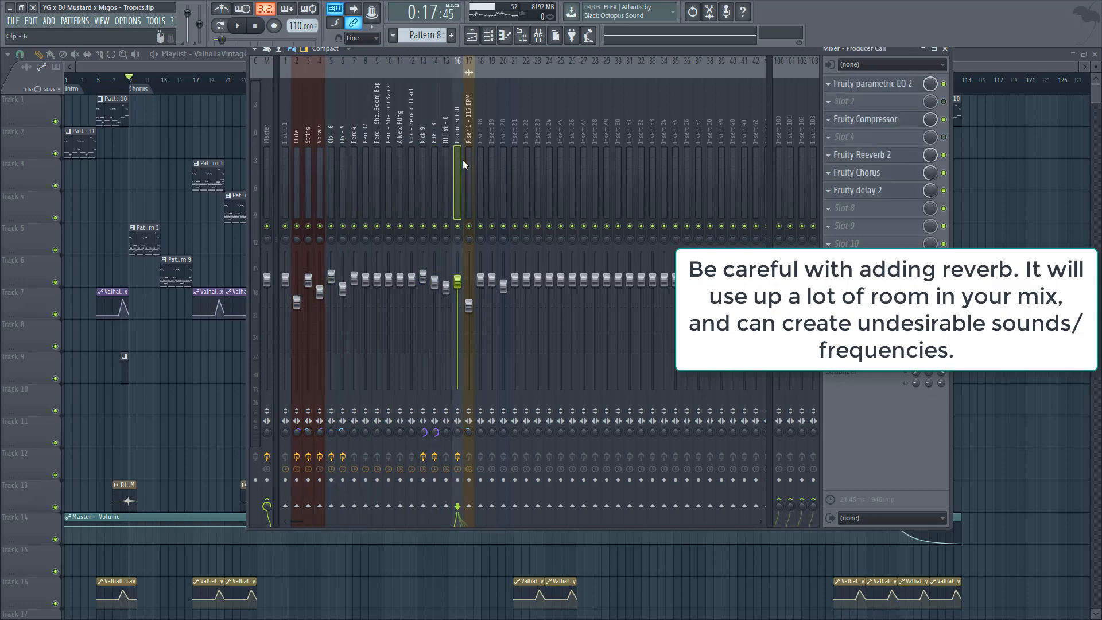
left_click(480, 160)
Step: Review the Flute track's ValhallaVintageVerb settings and close the plugin
left_click(309, 155)
left_click(297, 154)
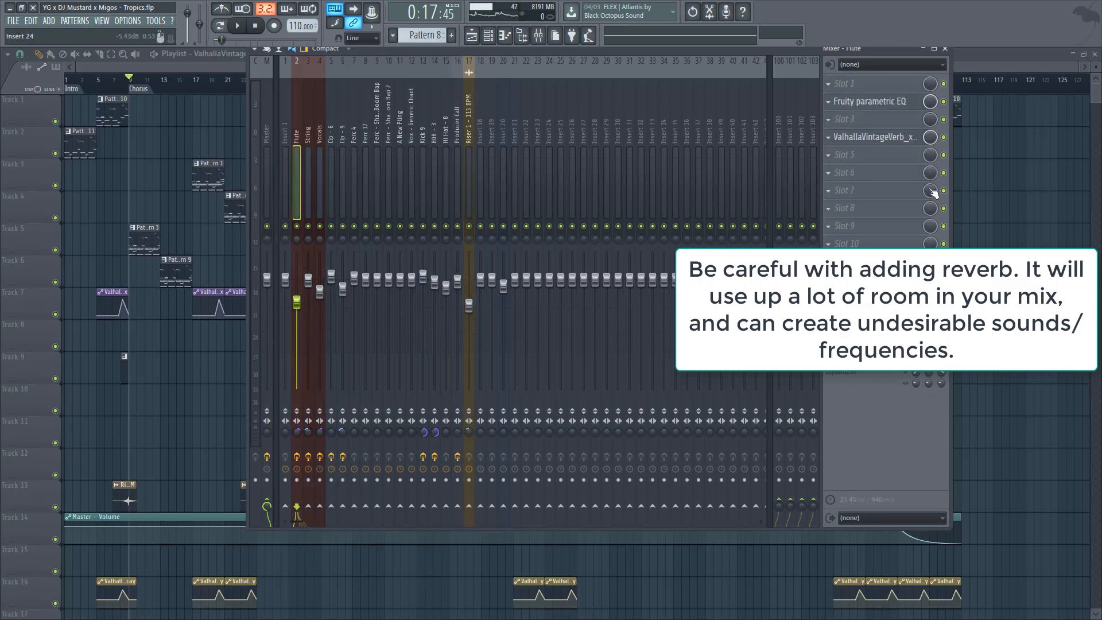
left_click(884, 137)
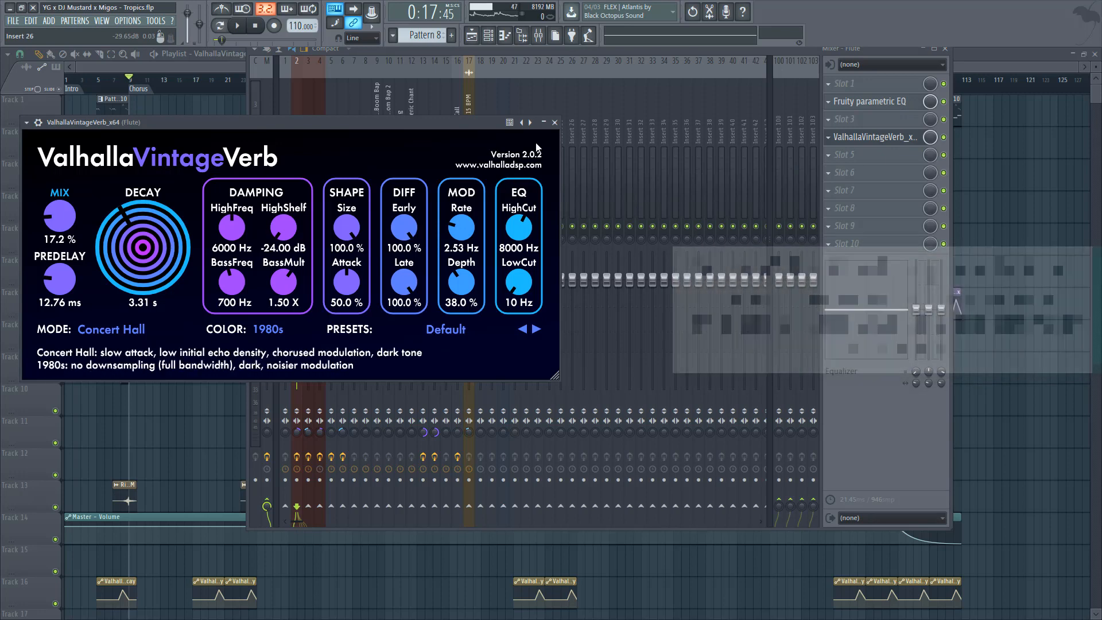
left_click(555, 123)
Step: Play the chorus and rebalance the melody by slightly raising the Flute track's volume and lowering the String track's volume
key("space")
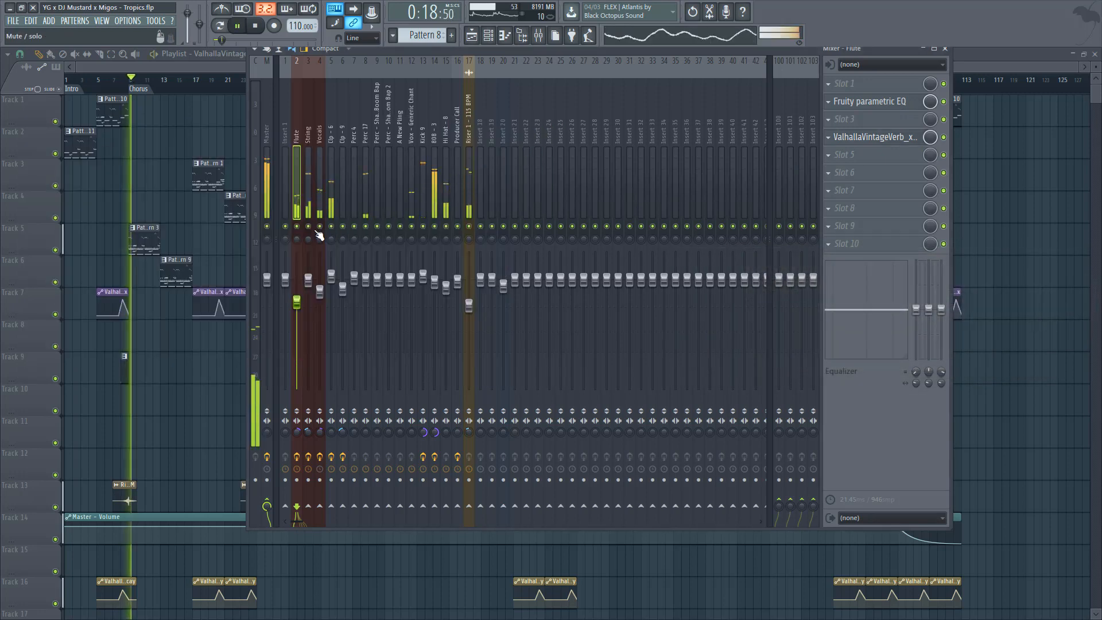
left_click_drag(297, 302, 296, 292)
mouse_move(308, 279)
left_mouse_down()
mouse_move(319, 292)
mouse_move(296, 291)
mouse_move(319, 288)
mouse_move(308, 289)
left_mouse_up()
left_click(309, 167)
left_click(298, 190)
left_click(320, 189)
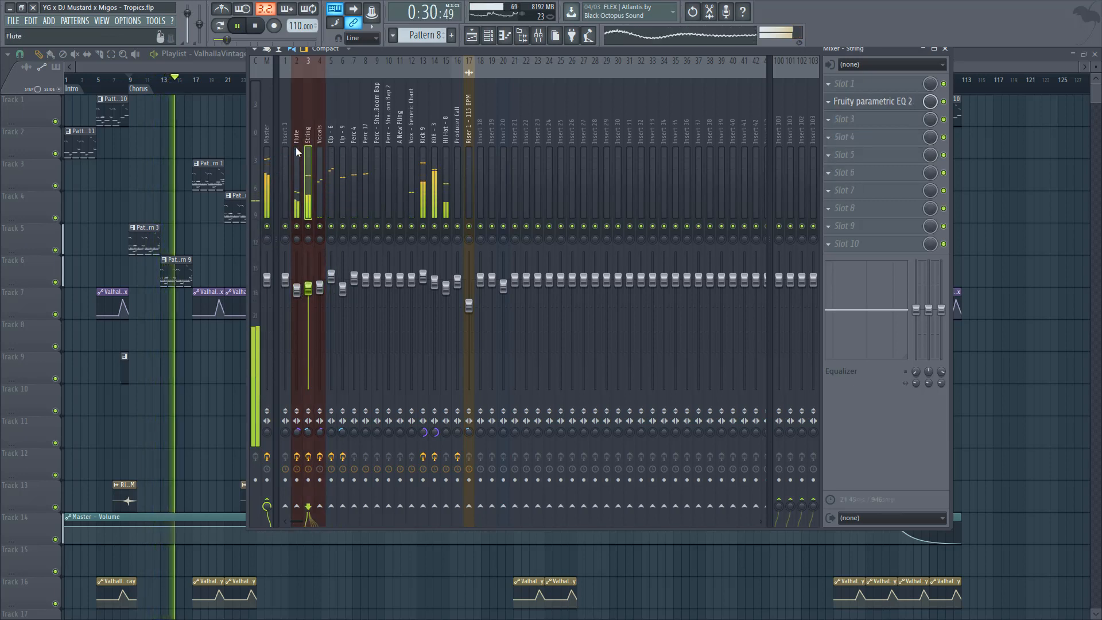
Step: Examine the 808 - 3 track's Fruity Parametric EQ 2 during playback, then stop playback and close the plugin
left_click(318, 144)
left_click(469, 166)
left_click(436, 171)
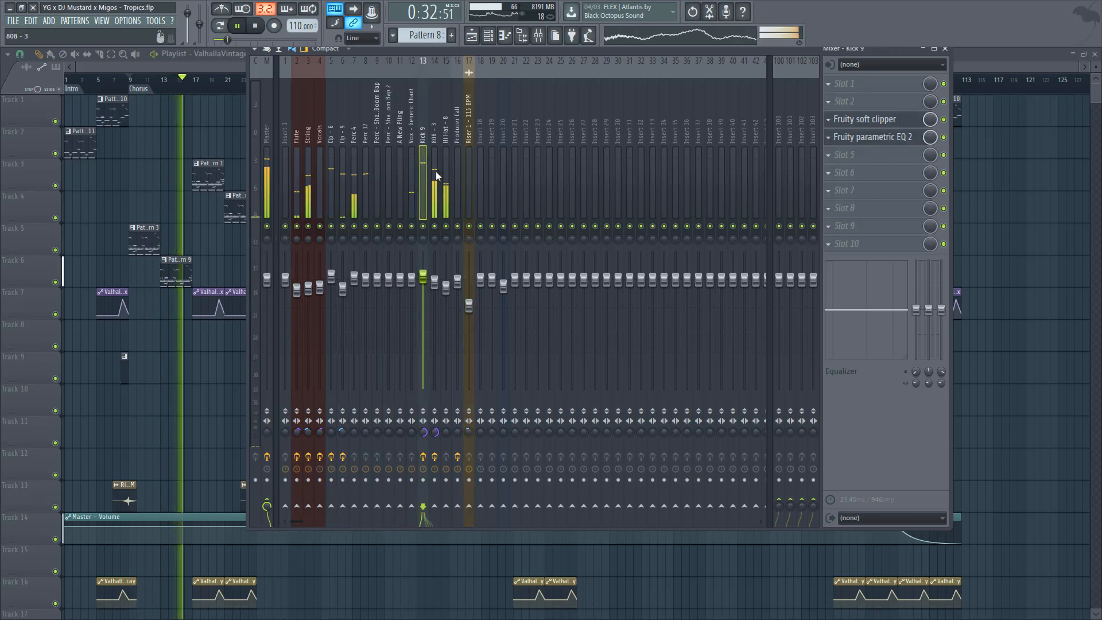
left_click(859, 101)
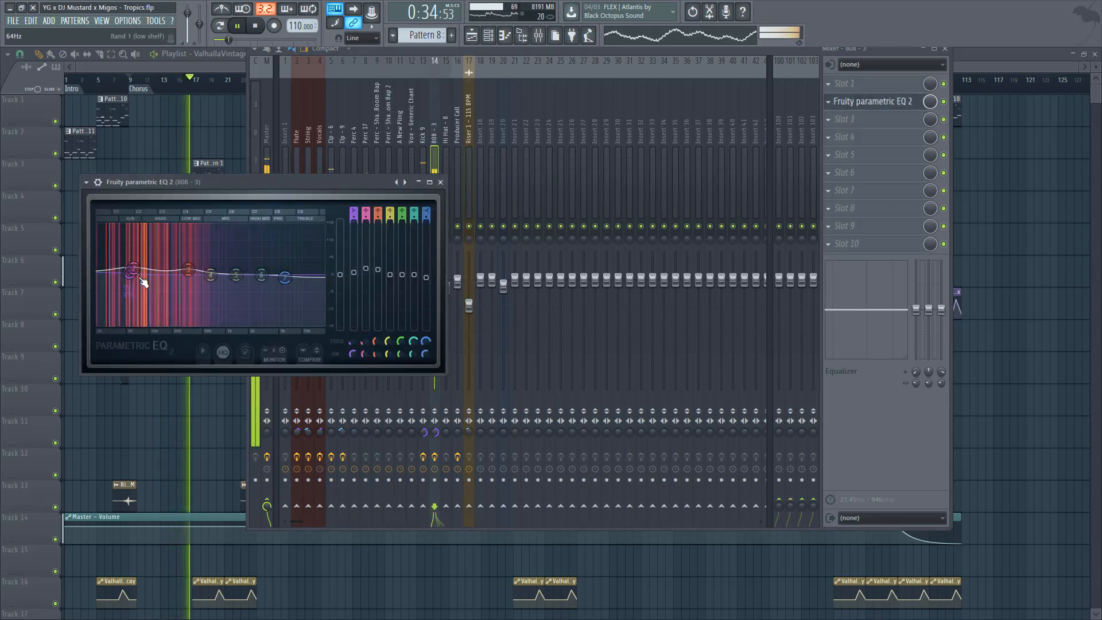
key("space")
left_click(441, 182)
Step: Review the Kick 9 track's Fruity soft clipper and Fruity Parametric EQ 2 settings, and close the EQ
left_click(416, 173)
left_click(424, 173)
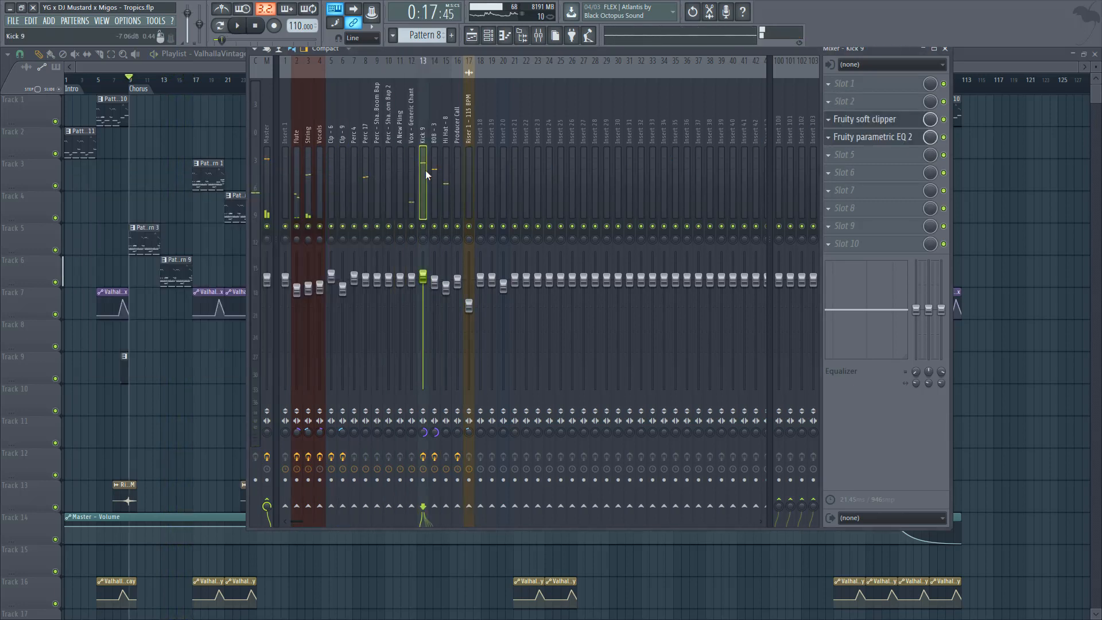
left_click(438, 171)
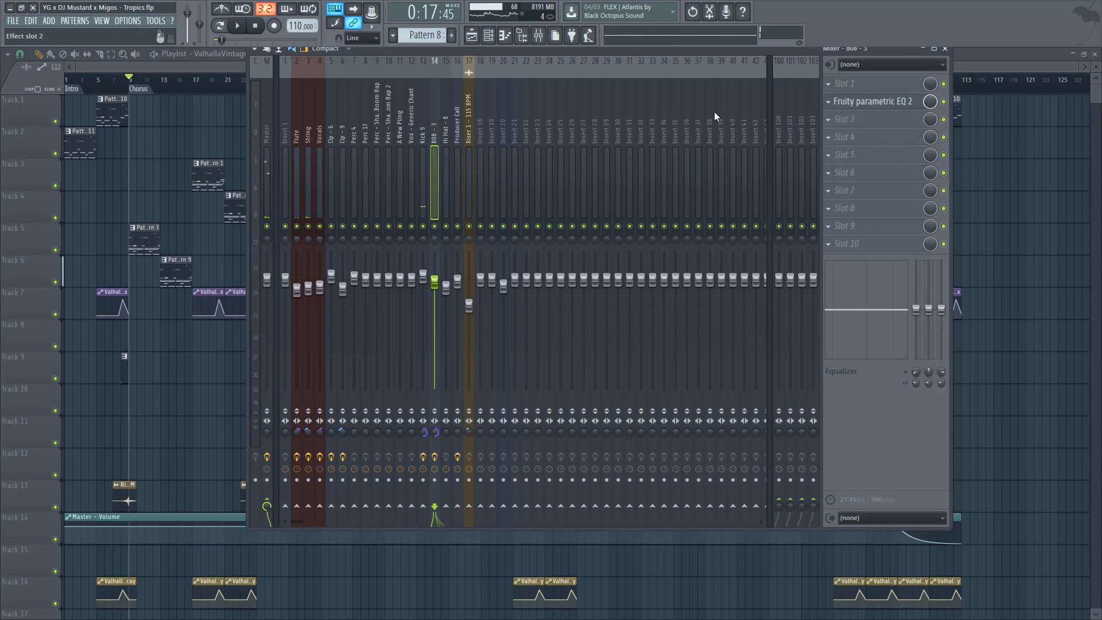
left_click(415, 171)
left_click(424, 171)
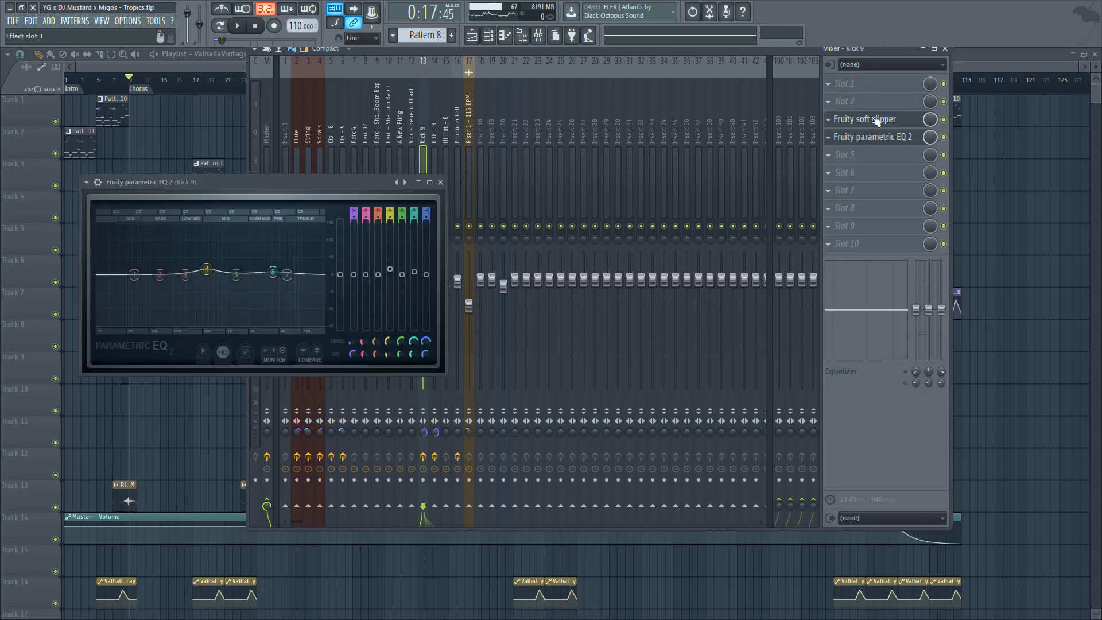
left_click(878, 118)
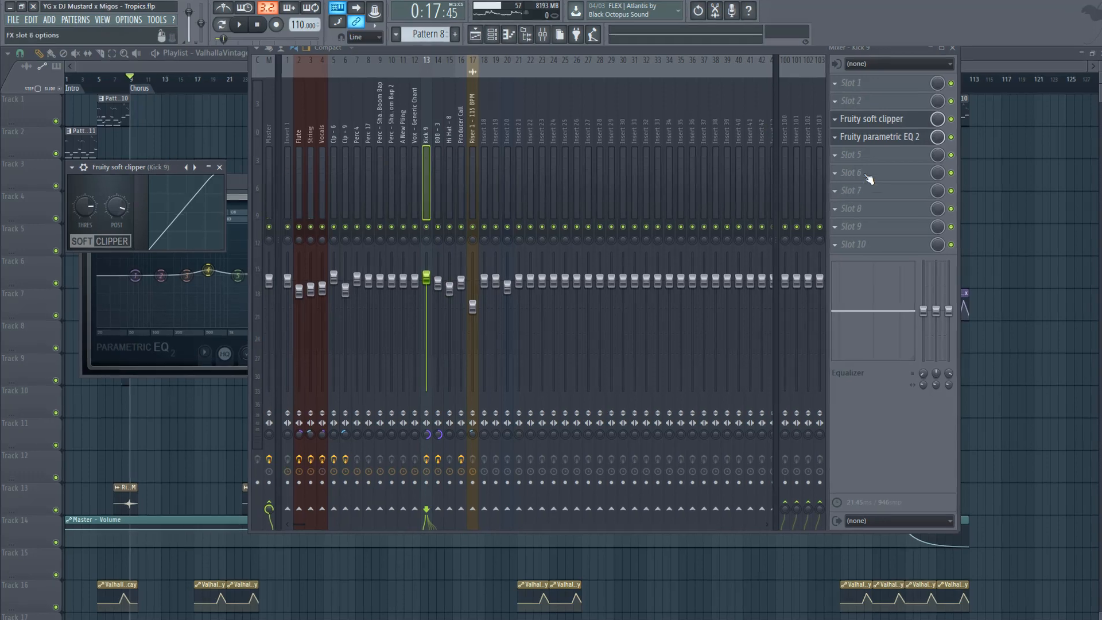
left_click(871, 137)
left_click(872, 137)
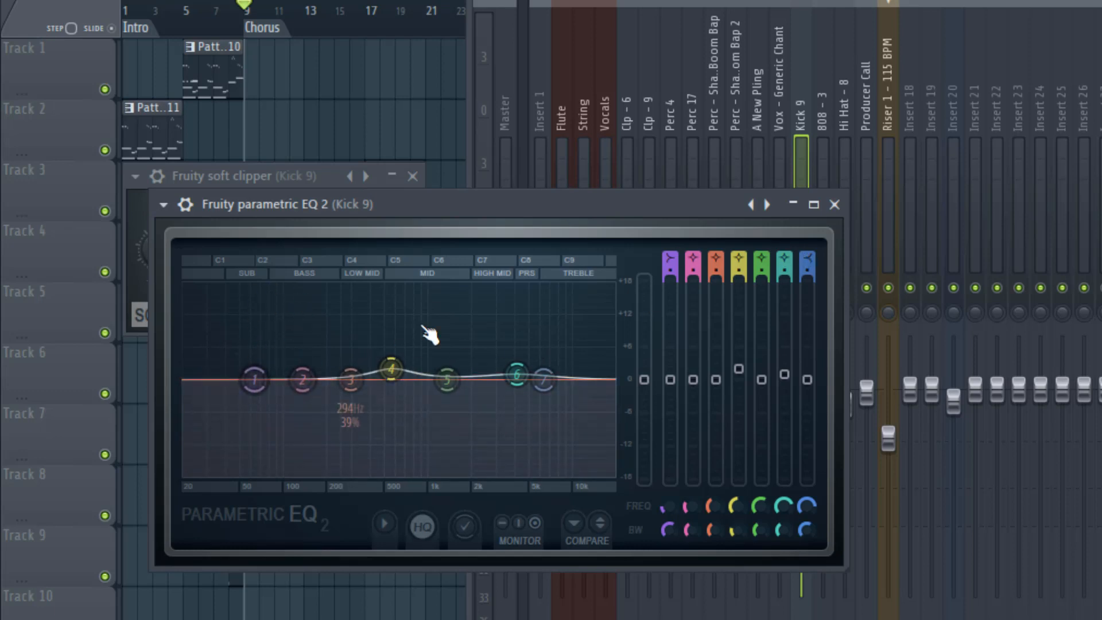
left_click(834, 204)
Step: Compare the Kick 9 and 808 - 3 mixer tracks by switching the selection between them, finishing on Kick 9
left_click(814, 151)
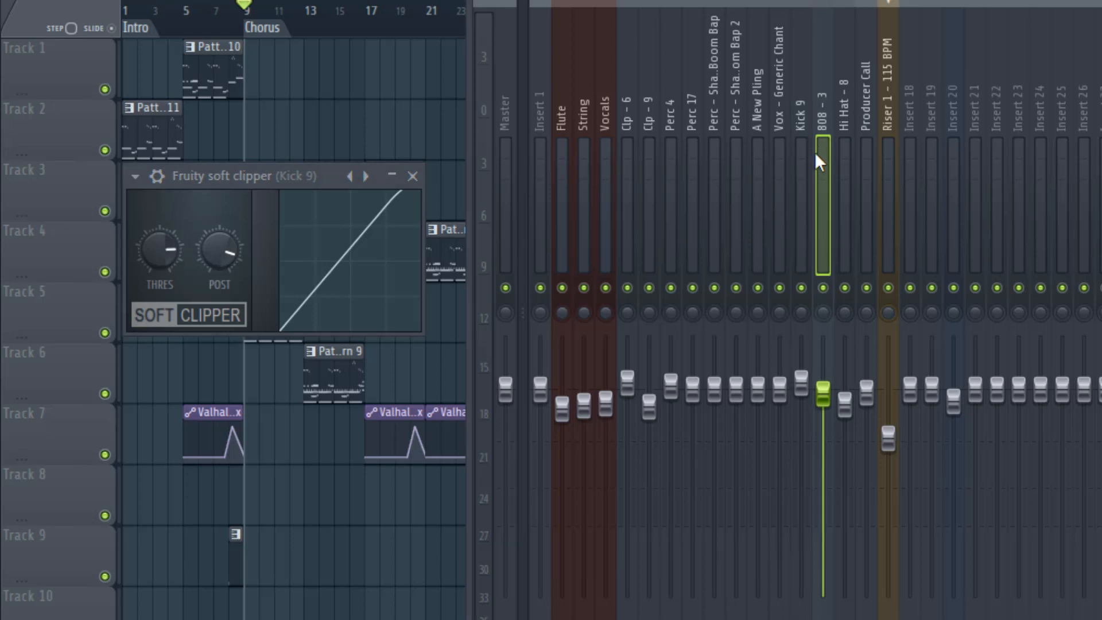
left_click(806, 152)
left_click(821, 141)
left_click(787, 150)
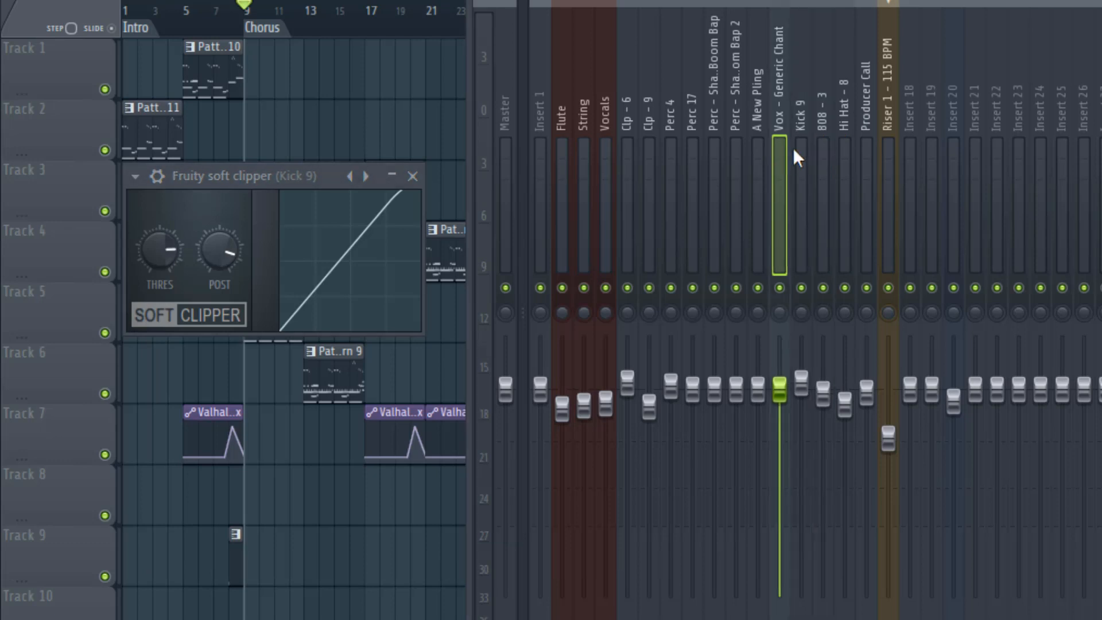
left_click(799, 147)
left_click(828, 143)
left_click(811, 153)
left_click(818, 153)
left_click(811, 155)
left_click(842, 161)
left_click(824, 156)
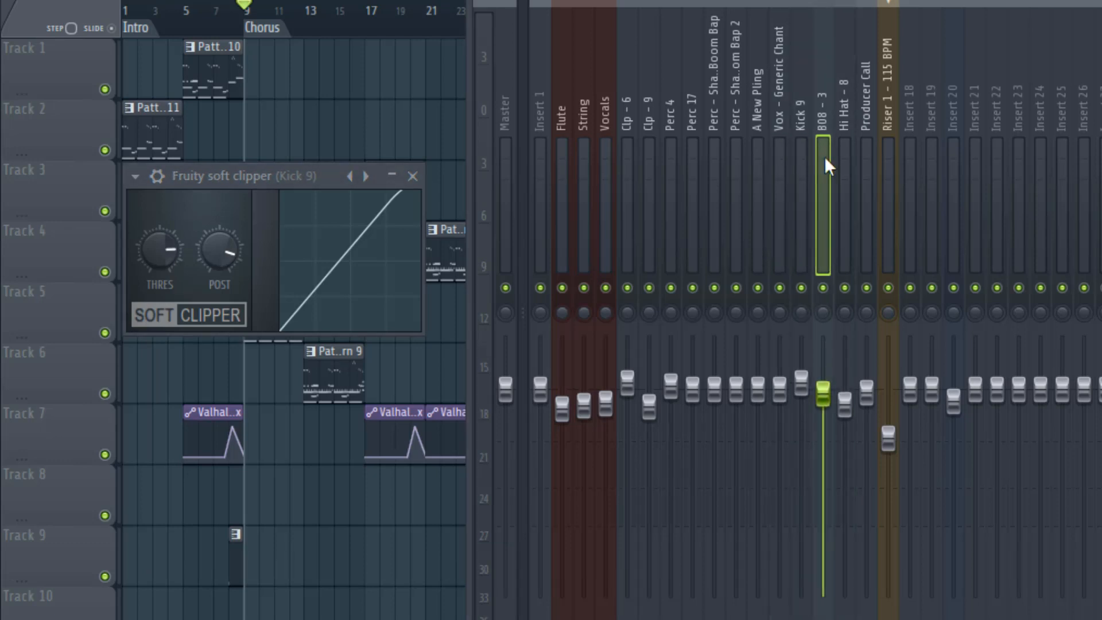
left_click(809, 162)
left_click(830, 165)
left_click(807, 181)
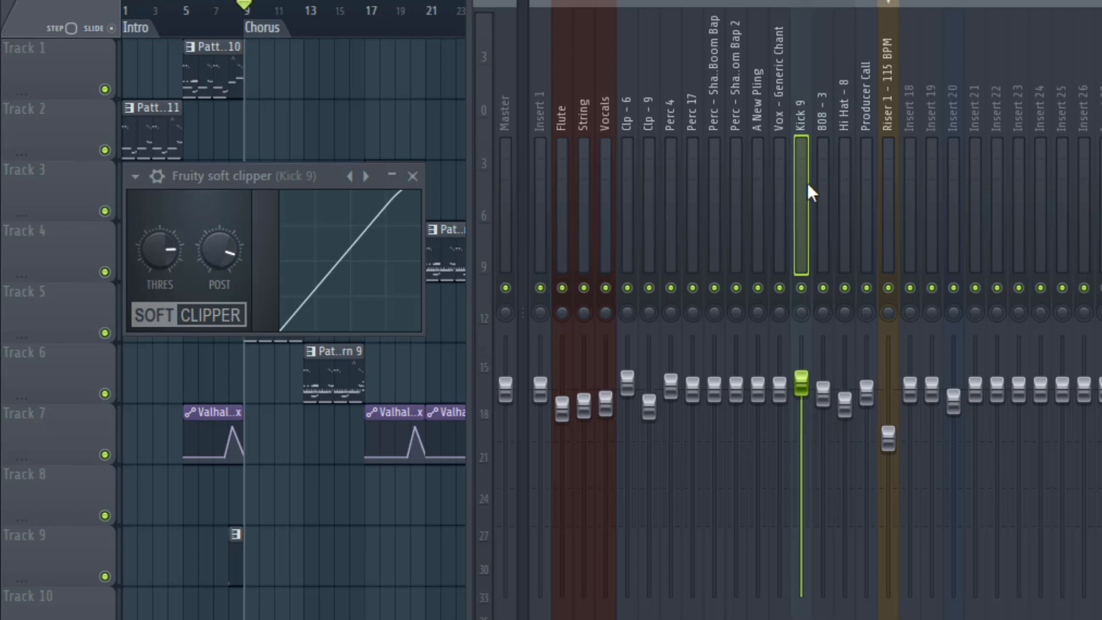
Step: Shift band 2 of the Kick 9 track's Fruity Parametric EQ 2 to a lower frequency and close the plugin
left_click(1101, 172)
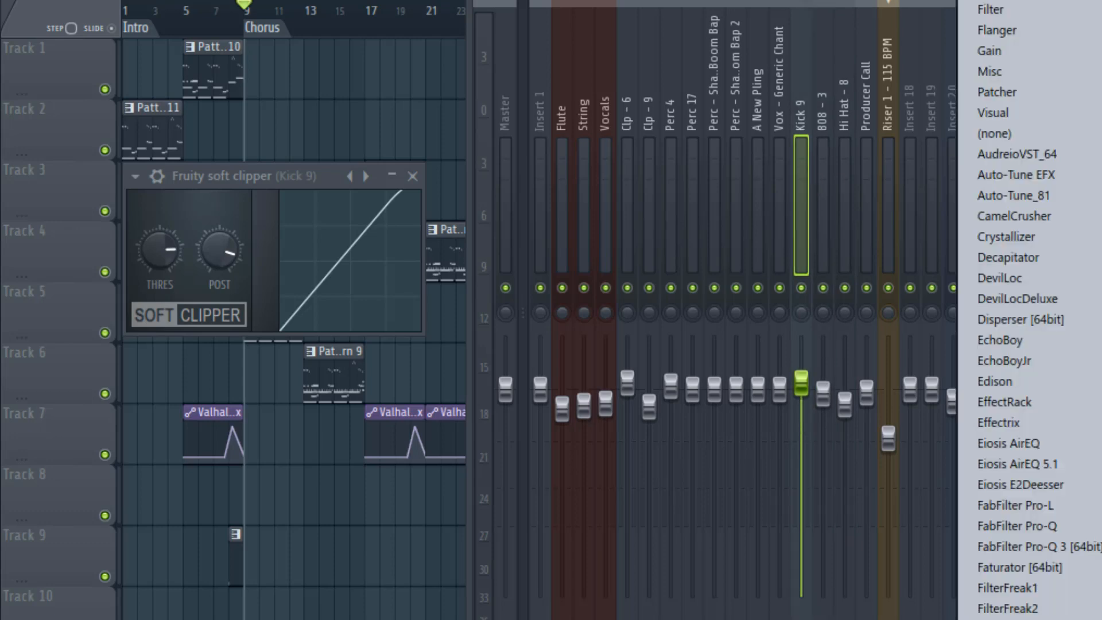
left_click(1101, 172)
left_click(1101, 173)
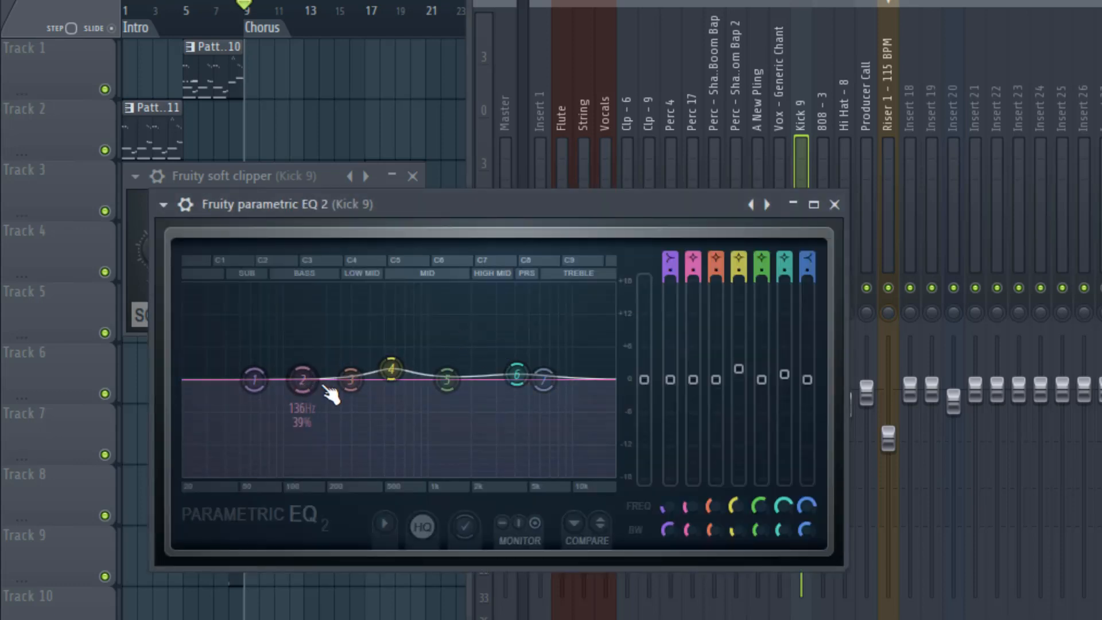
mouse_move(303, 380)
left_mouse_down()
mouse_move(285, 450)
mouse_move(247, 469)
mouse_move(285, 377)
left_mouse_up()
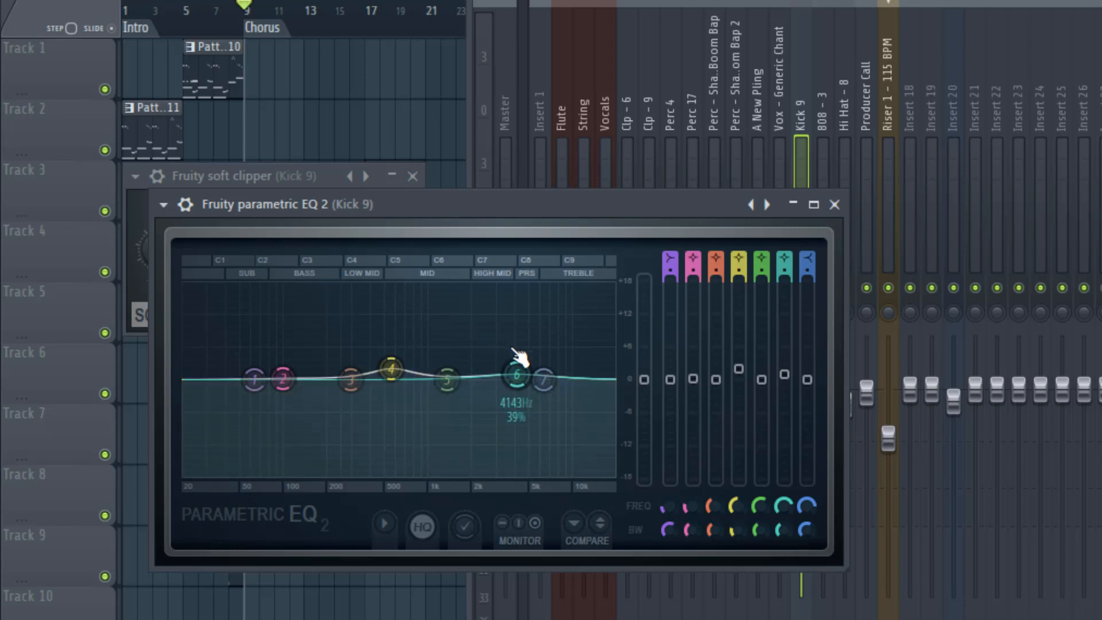
left_click(834, 204)
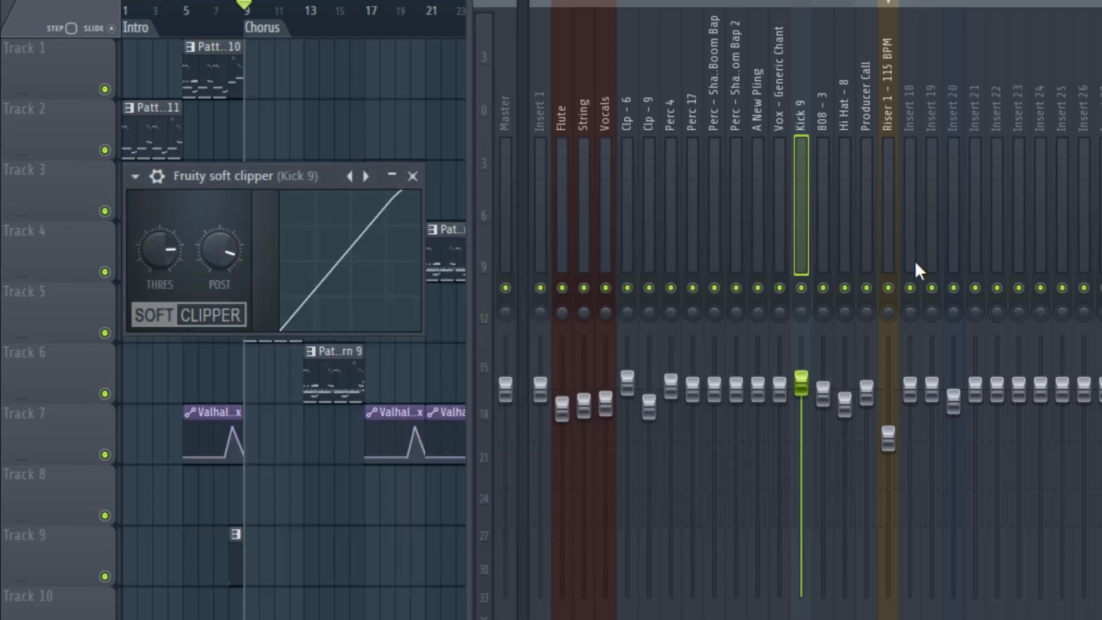
Step: Play the chorus and examine the level meters of the Vocals, String, percussion, Clp - 6 and Master tracks
key("space")
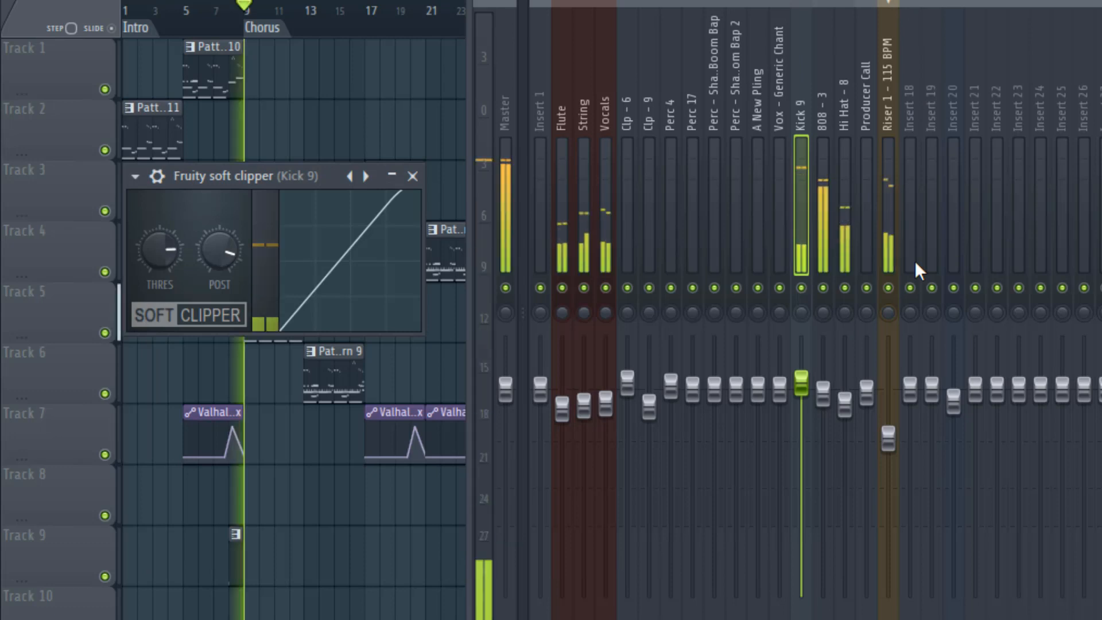
left_click(850, 218)
left_click(602, 177)
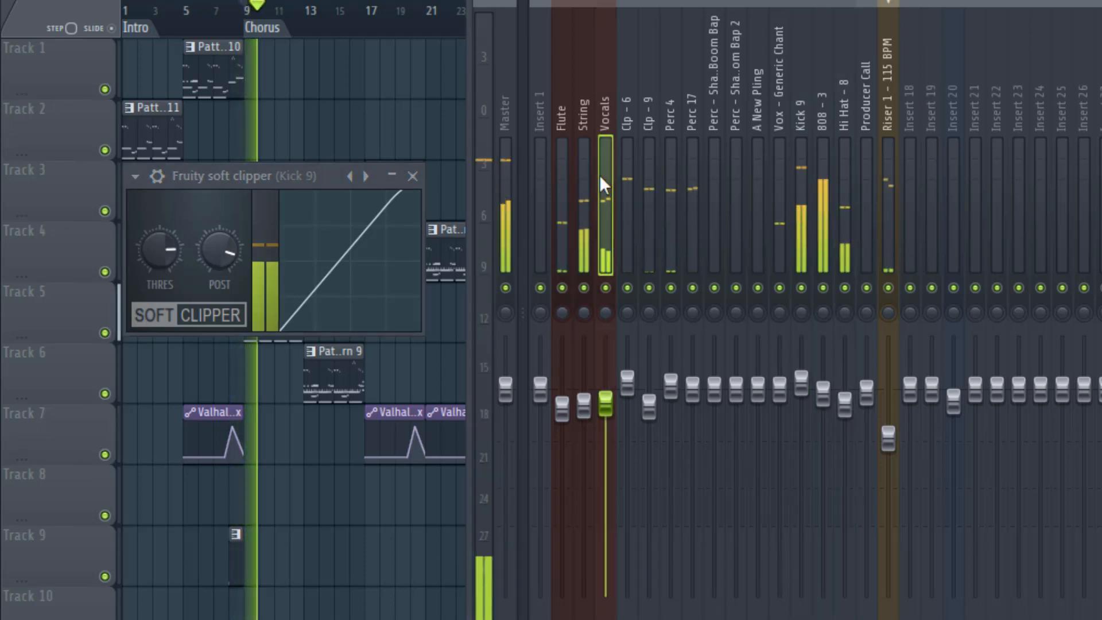
left_click(584, 173)
left_click(676, 195)
left_click(691, 194)
left_click(629, 176)
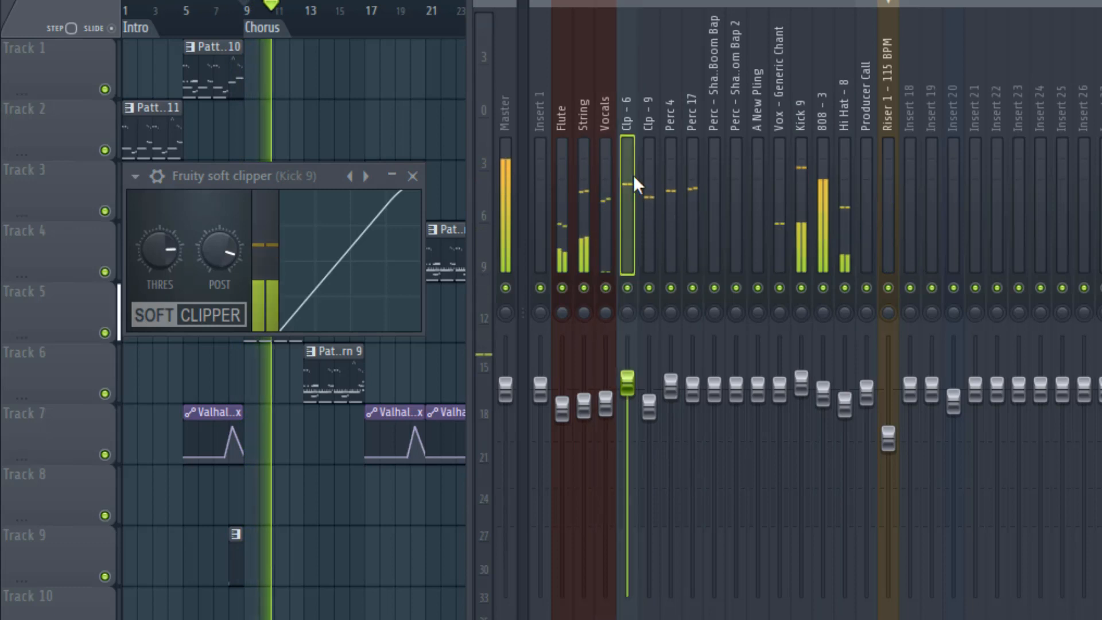
left_click(511, 153)
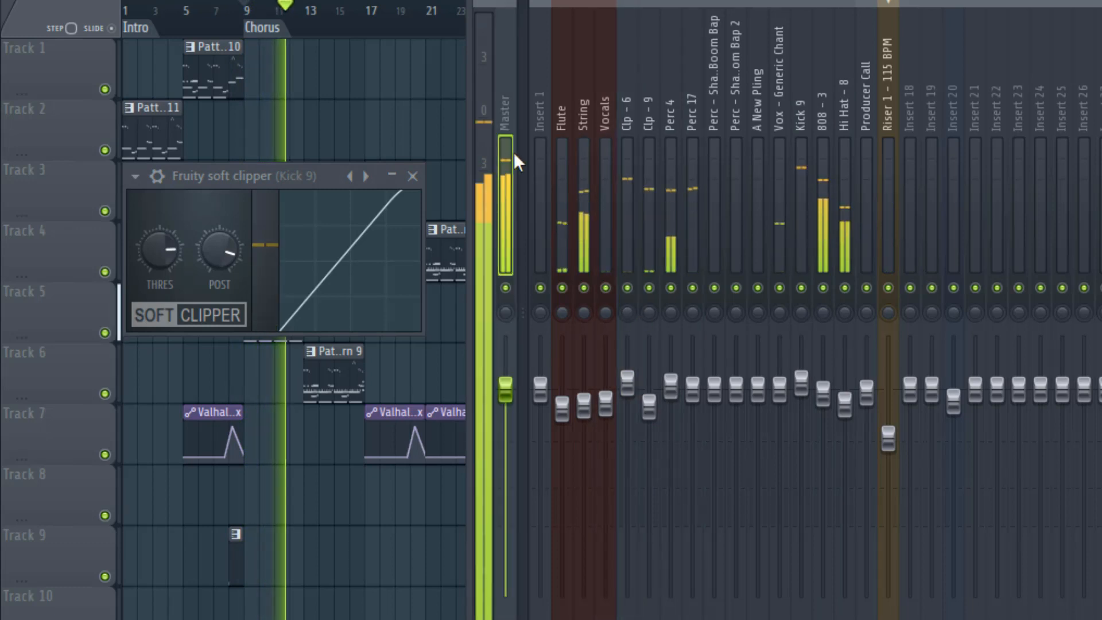
left_click(590, 142)
left_click(625, 139)
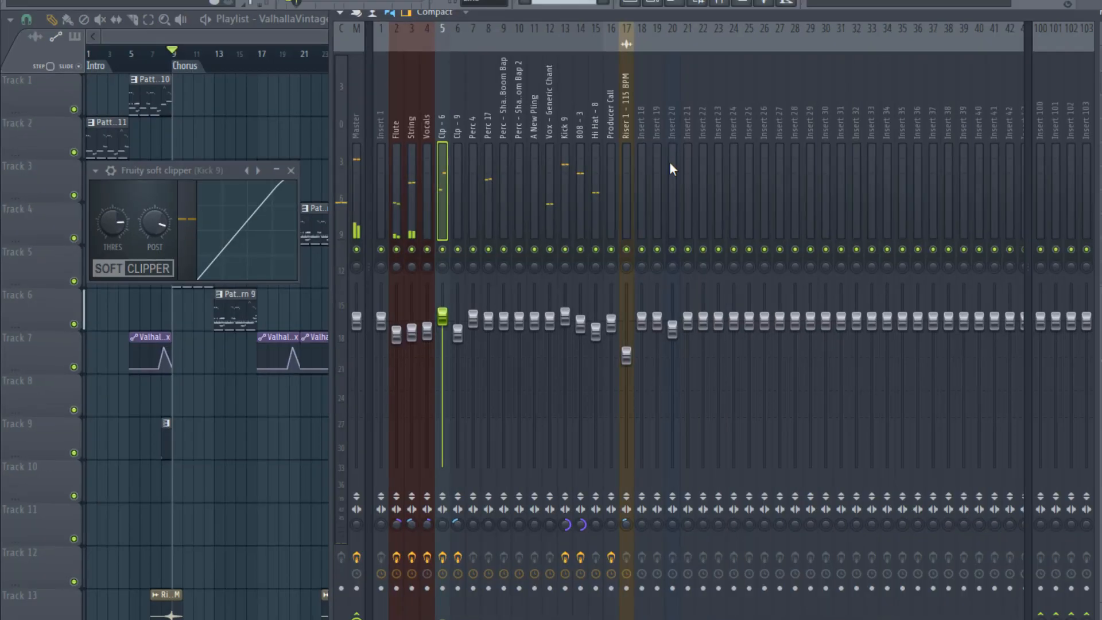
left_click(652, 180)
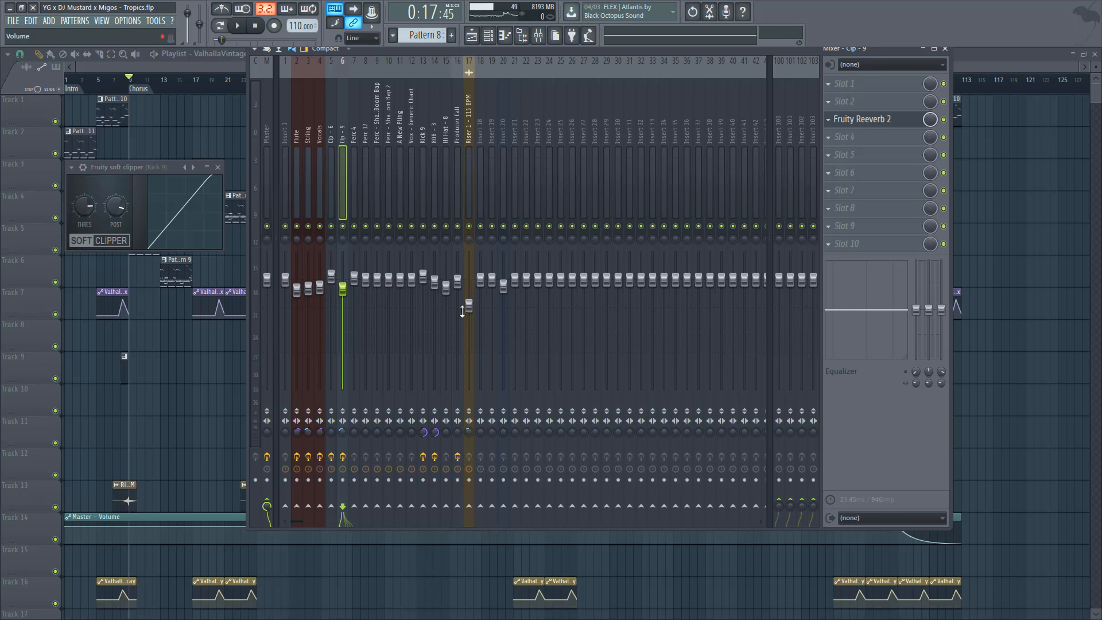
left_click_drag(469, 117, 438, 146)
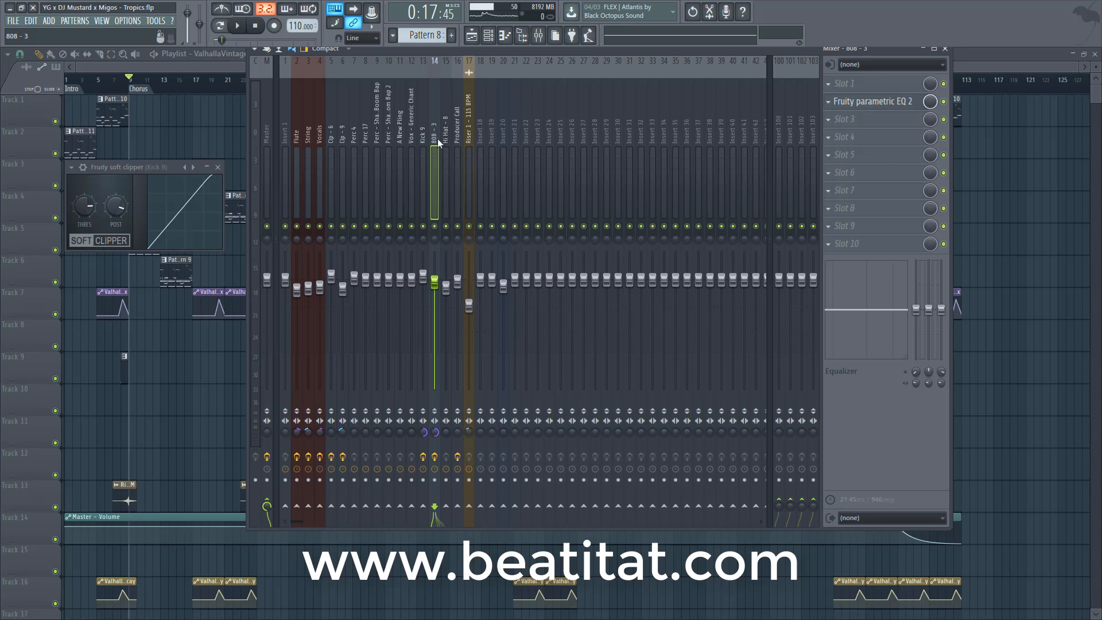
left_click(318, 147)
left_click_drag(315, 155, 511, 196)
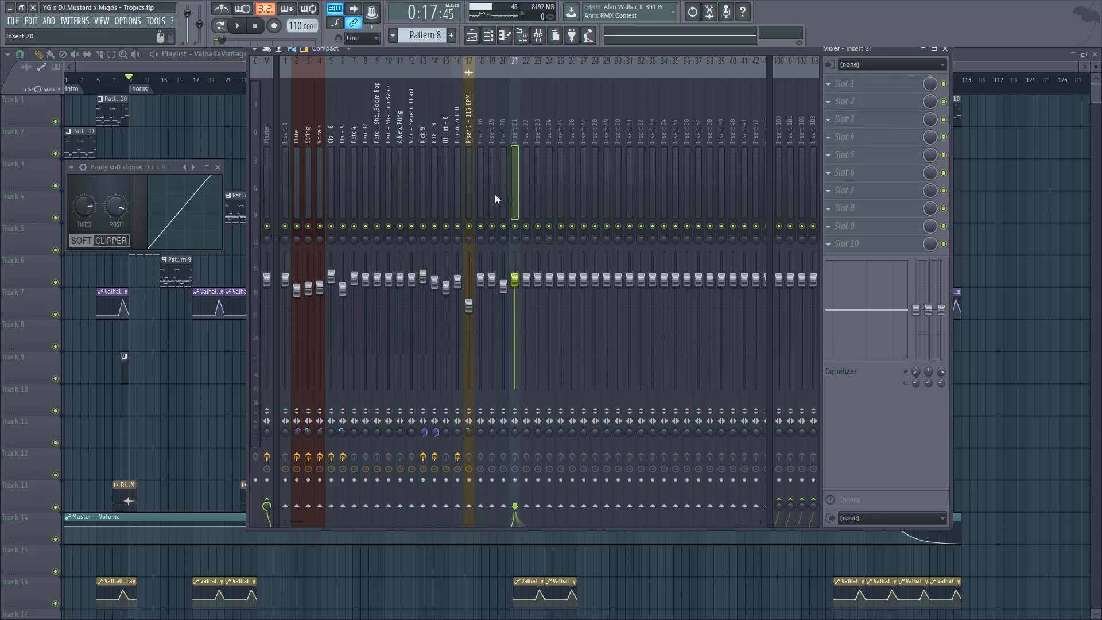
left_click(945, 49)
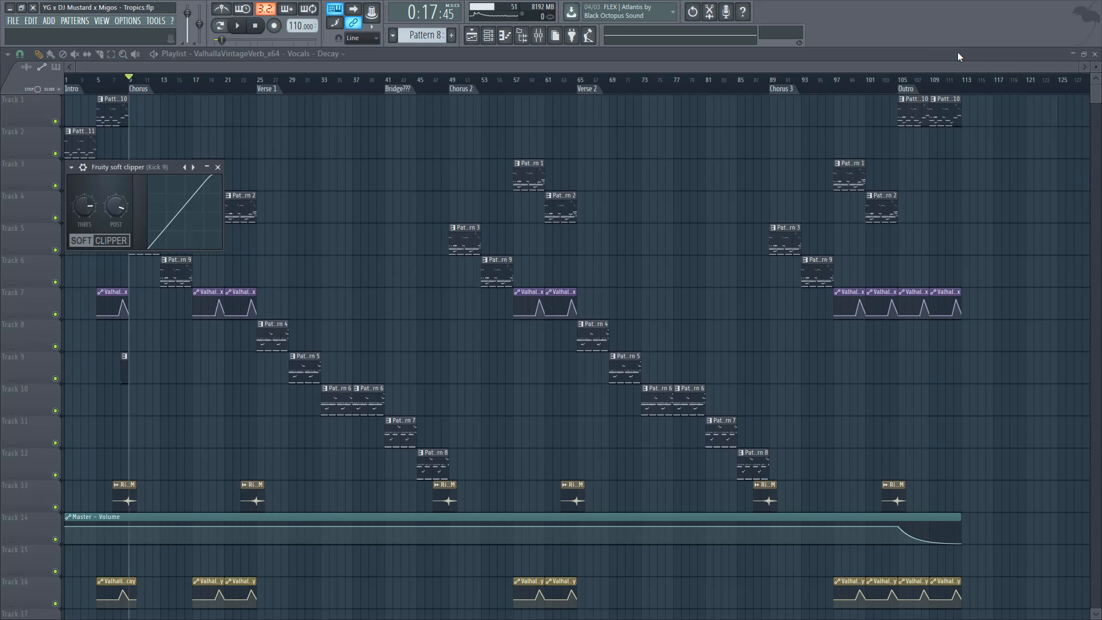
left_click(538, 35)
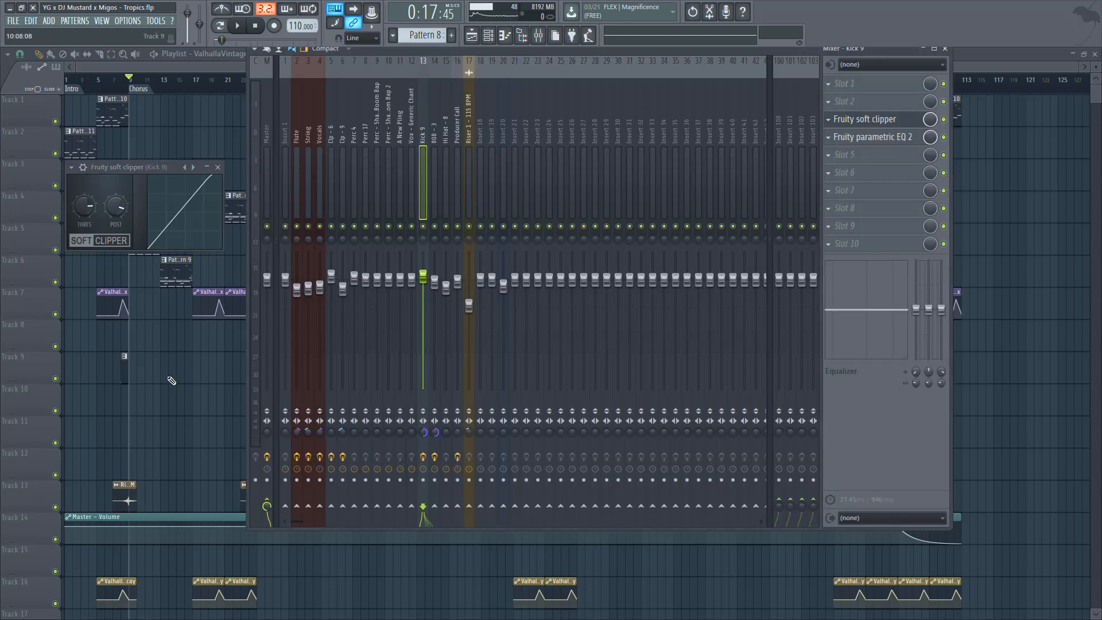
Step: Review the Vocals track's Fruity Parametric EQ 2 curve, close the plugin, and select the String track
left_click(286, 164)
left_click(309, 144)
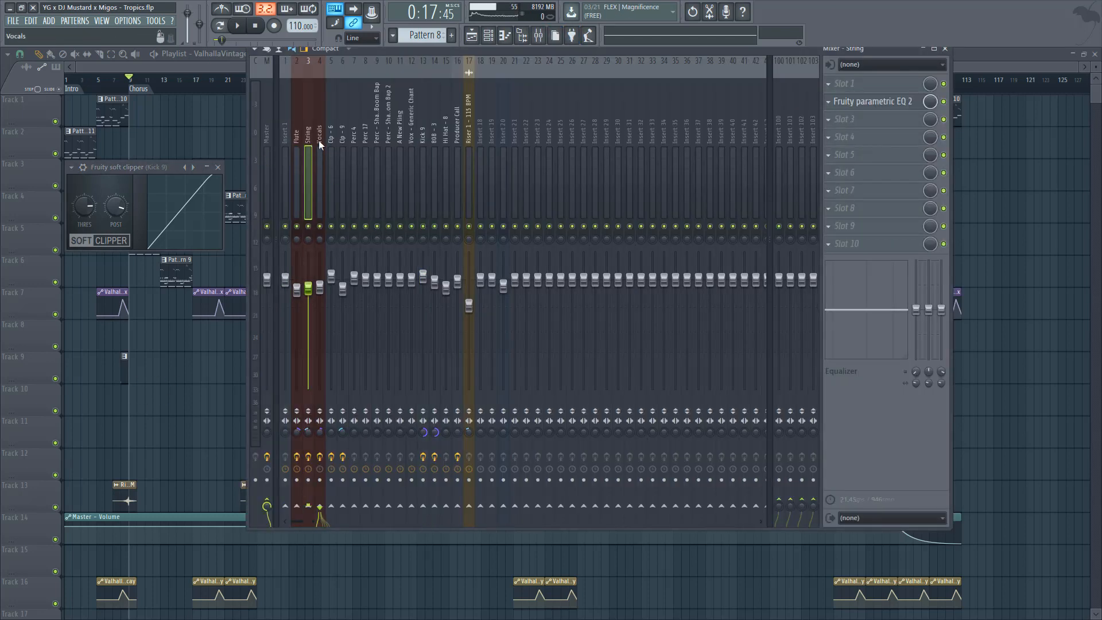
left_click(319, 144)
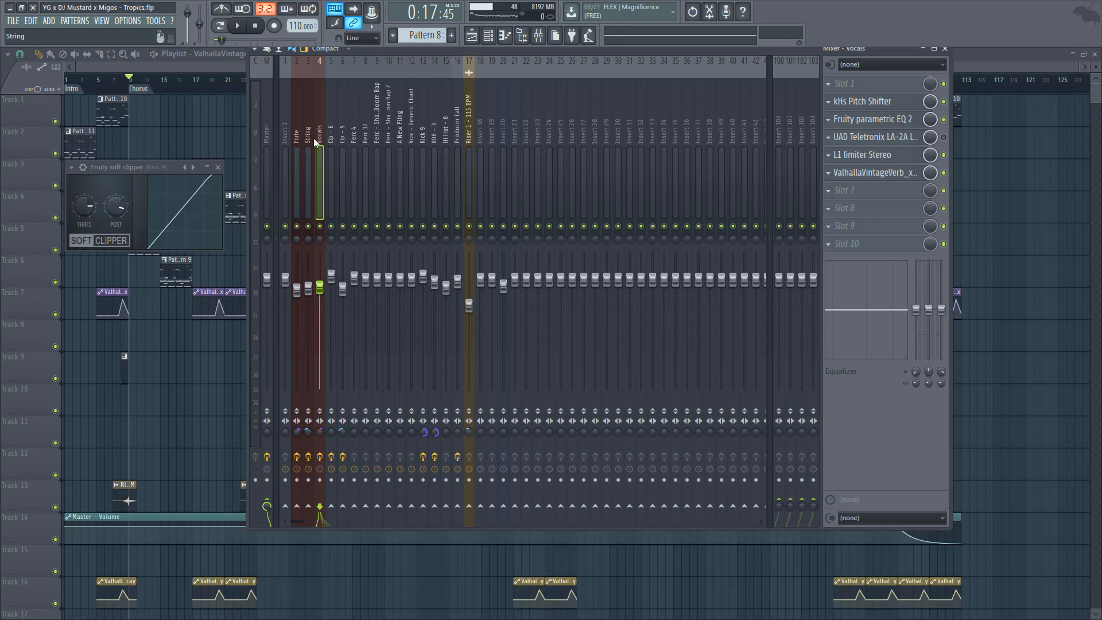
left_click(845, 122)
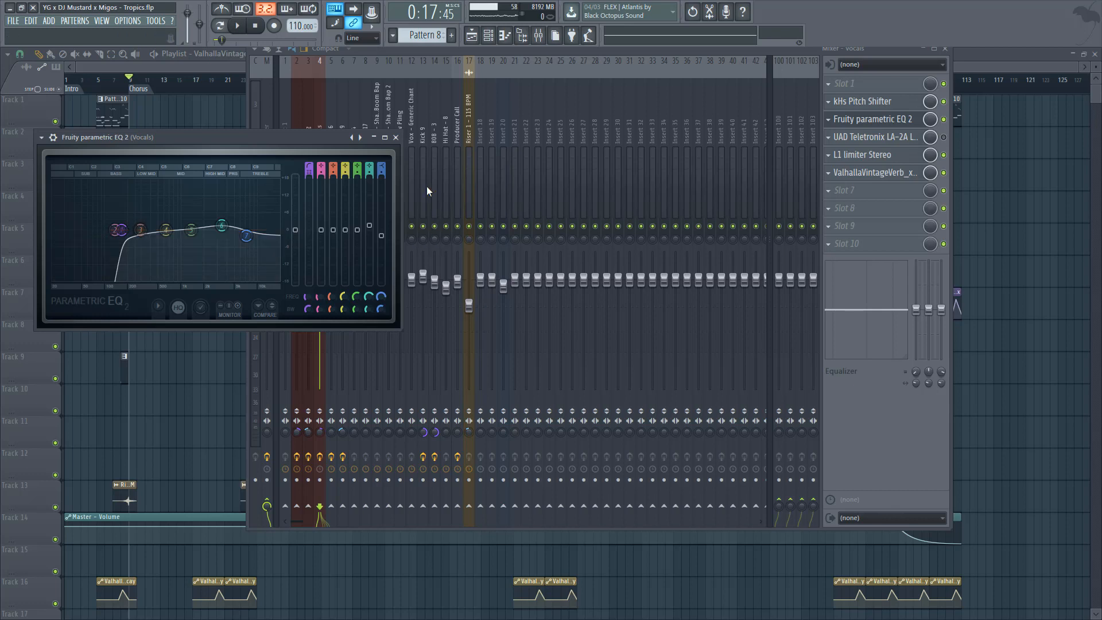
left_click(396, 138)
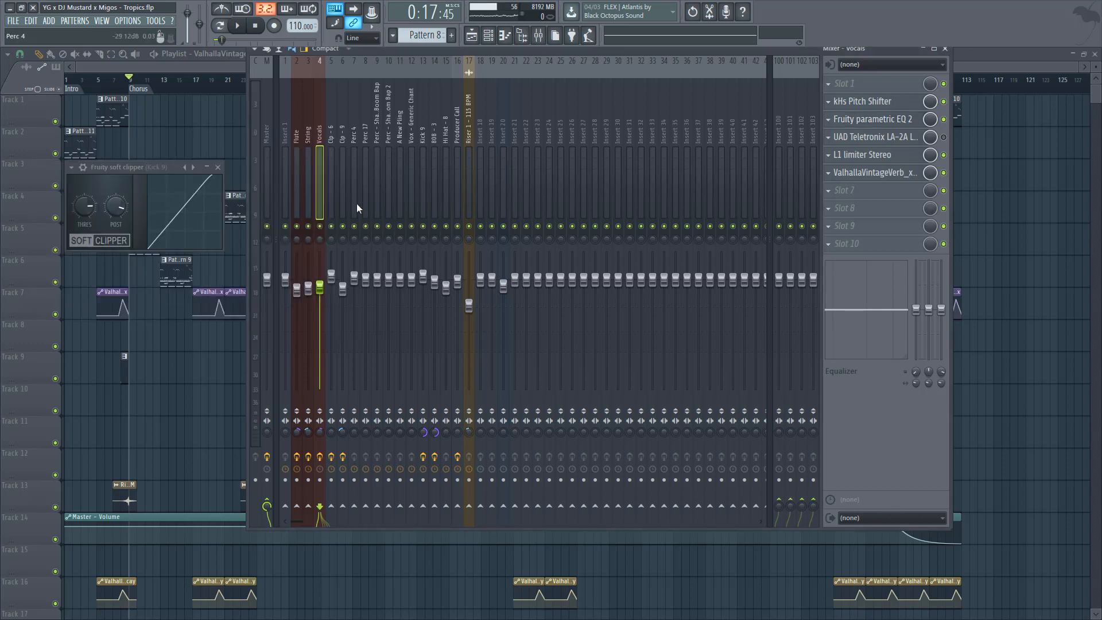
left_click(308, 138)
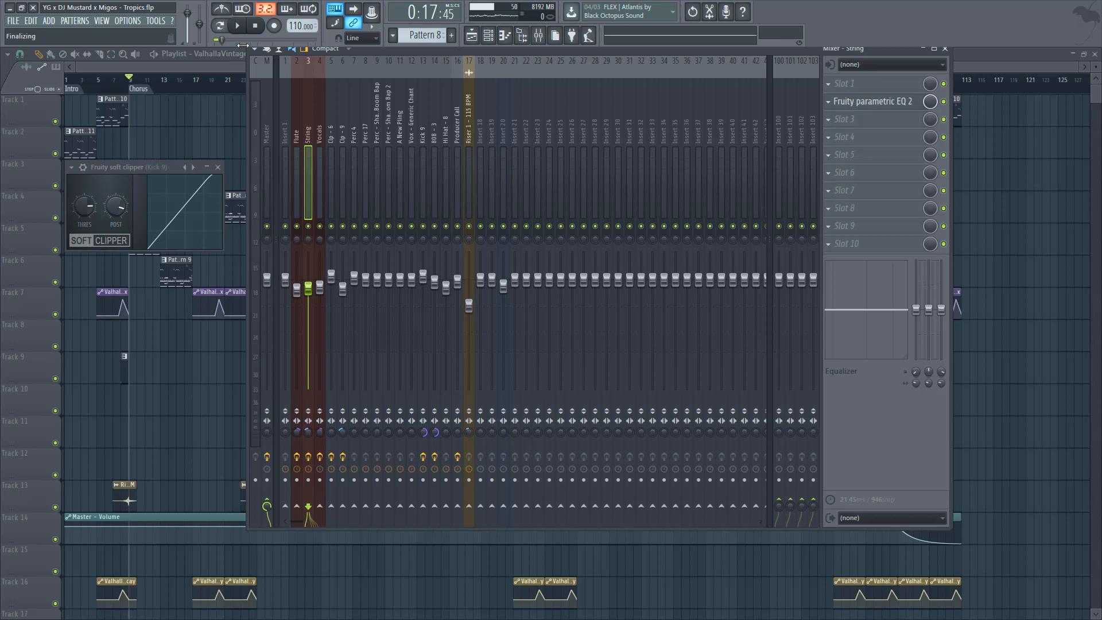
Step: Review the Flute track's Fruity Parametric EQ and the String track's Fruity Parametric EQ 2 curve, and close the String EQ
left_click(298, 155)
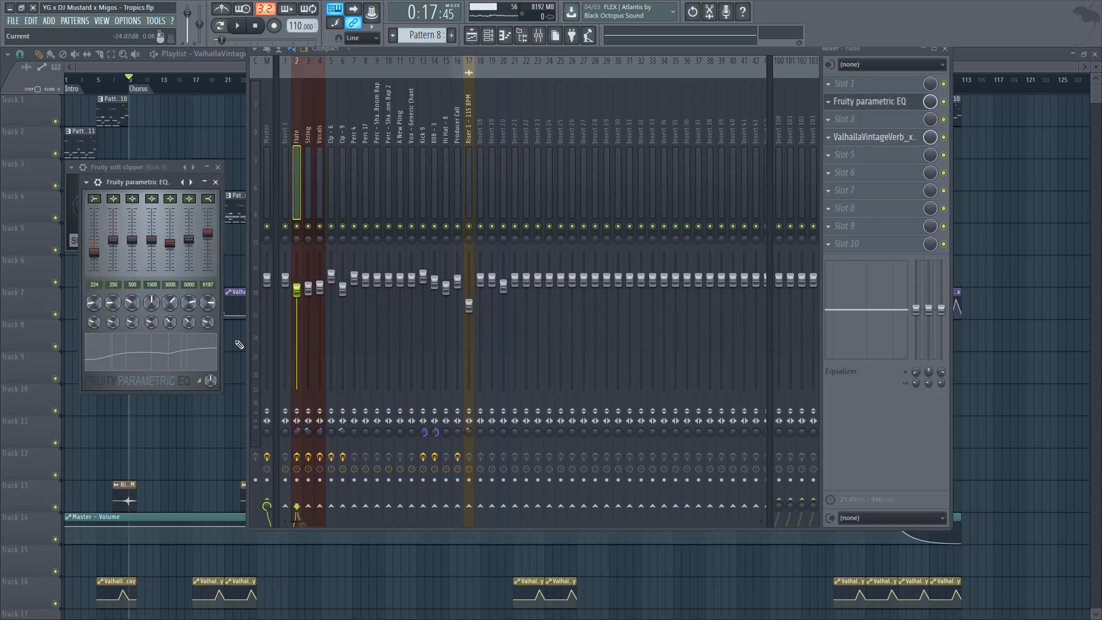
left_click(314, 160)
left_click(881, 107)
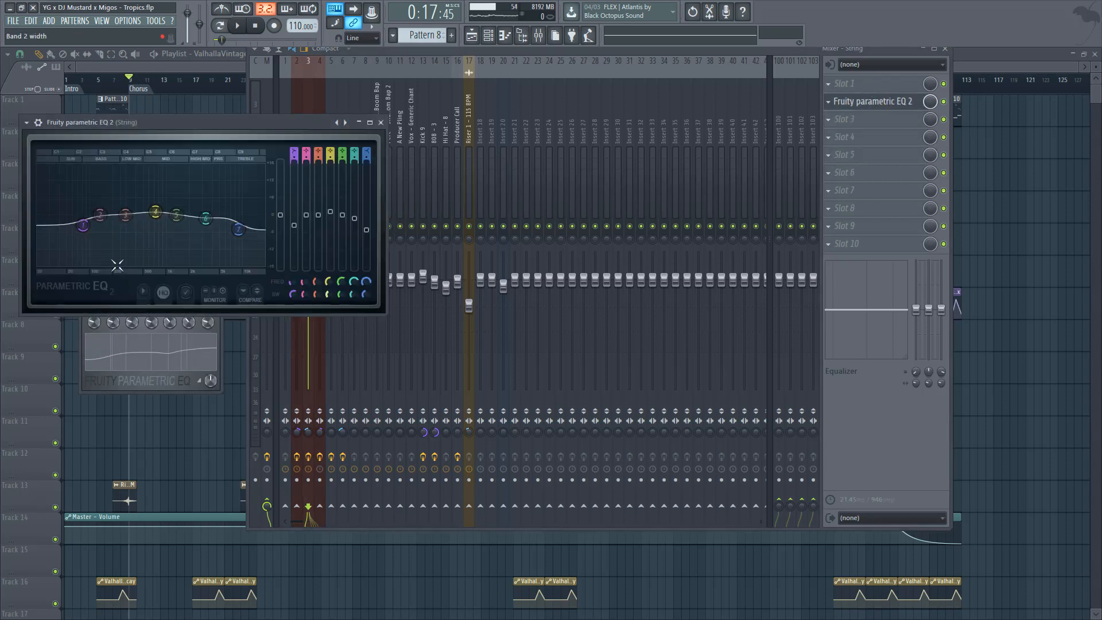
left_click(380, 123)
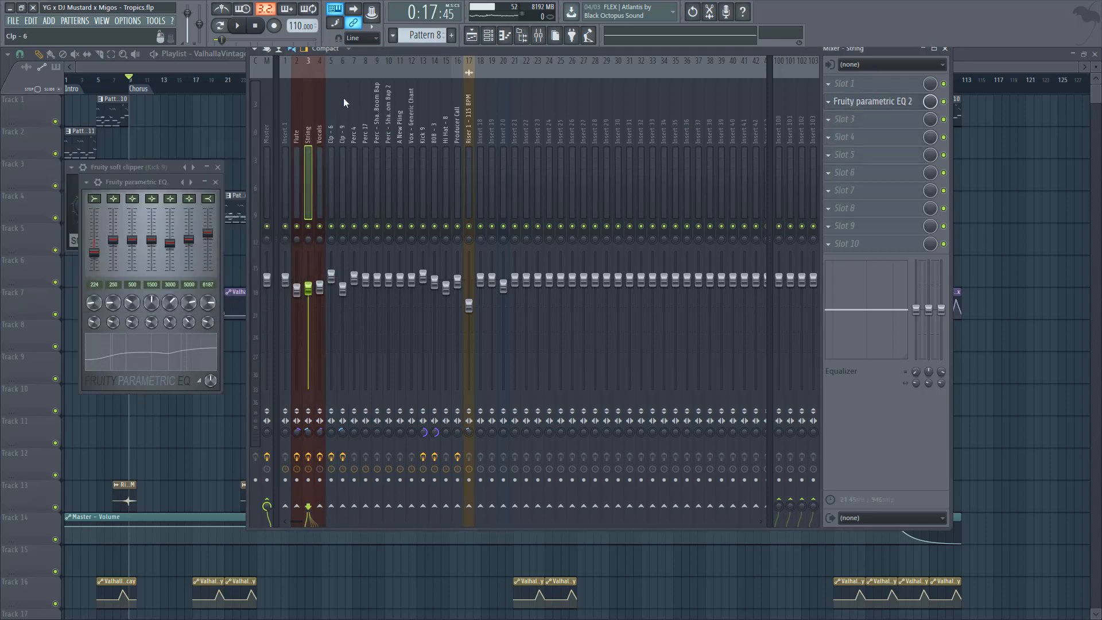
Step: Review the effect slots of the Producer Call, Perc - Shaker Boom Bap 2 and other mixer tracks
left_click(458, 135)
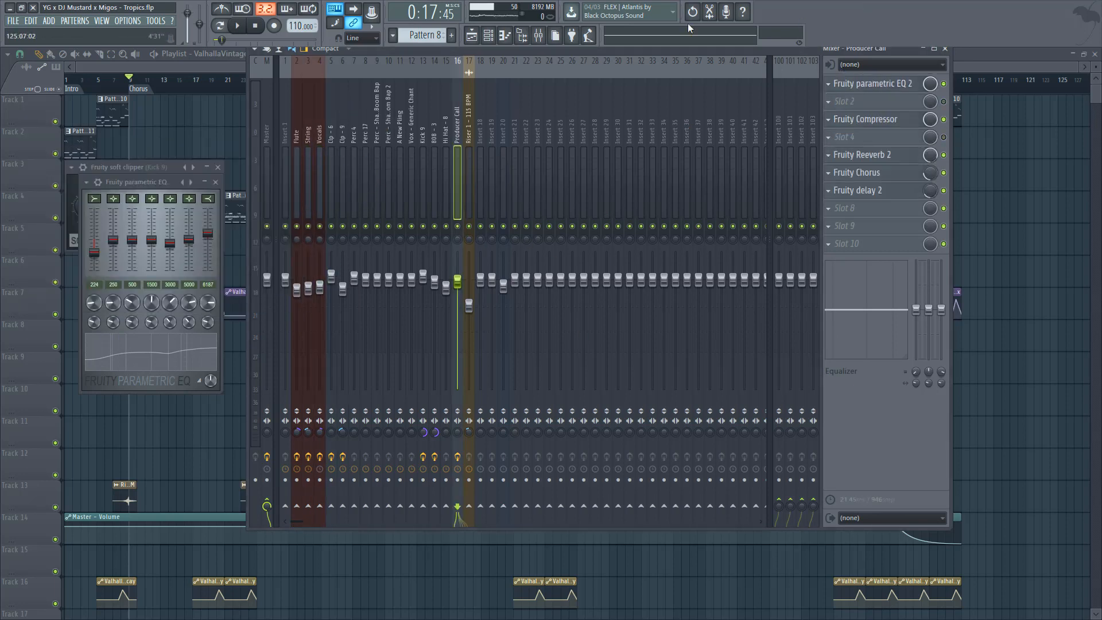
left_click(385, 147)
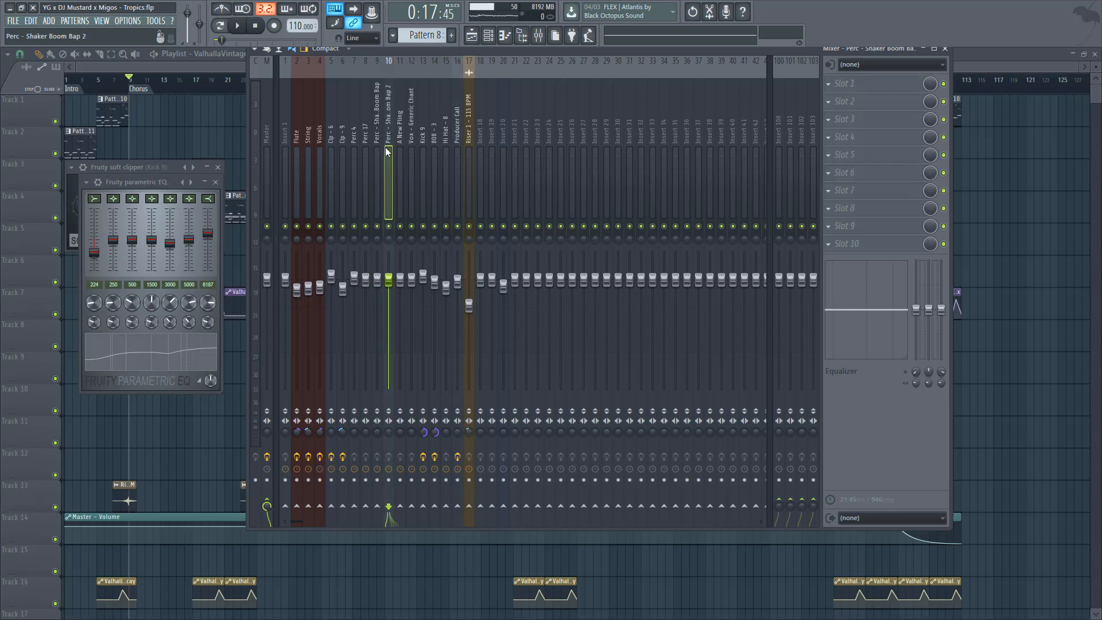
left_click(477, 122)
left_click(445, 133)
left_click(435, 132)
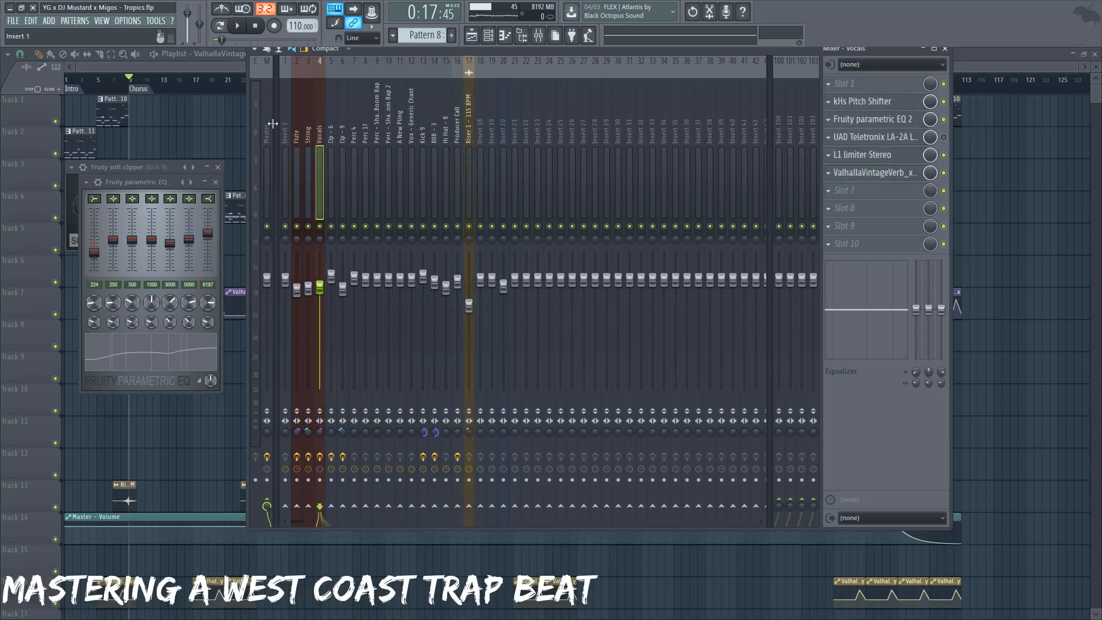
Step: Play the beat to examine the Master track's Fruity Parametric EQ 2 spectrum, and inspect the Amount setting in Soundgoodizer
left_click(266, 172)
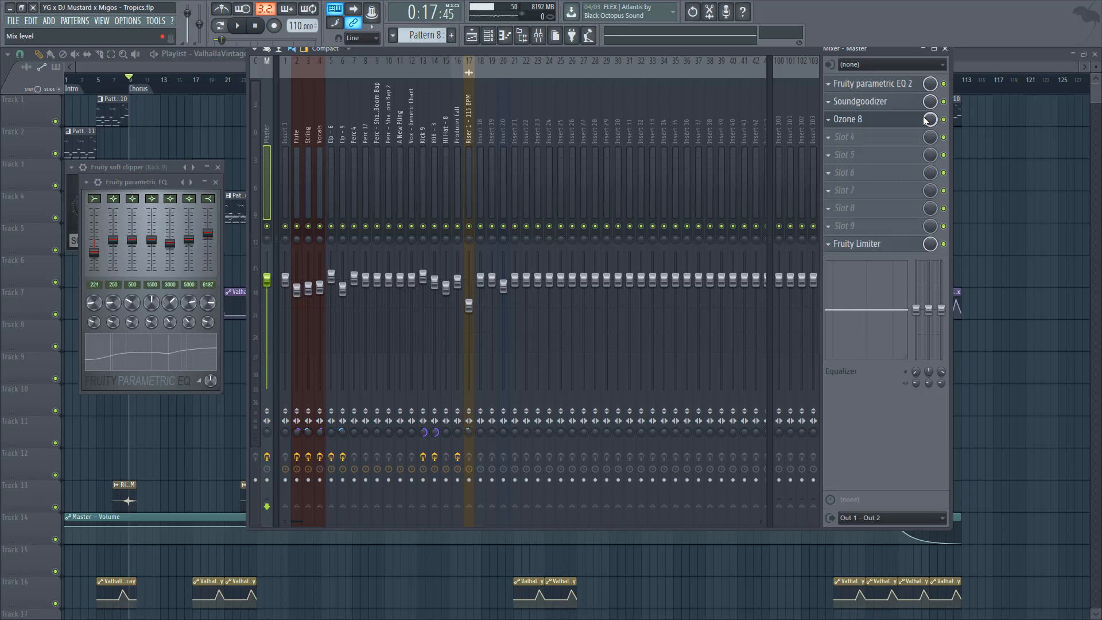
left_click(904, 84)
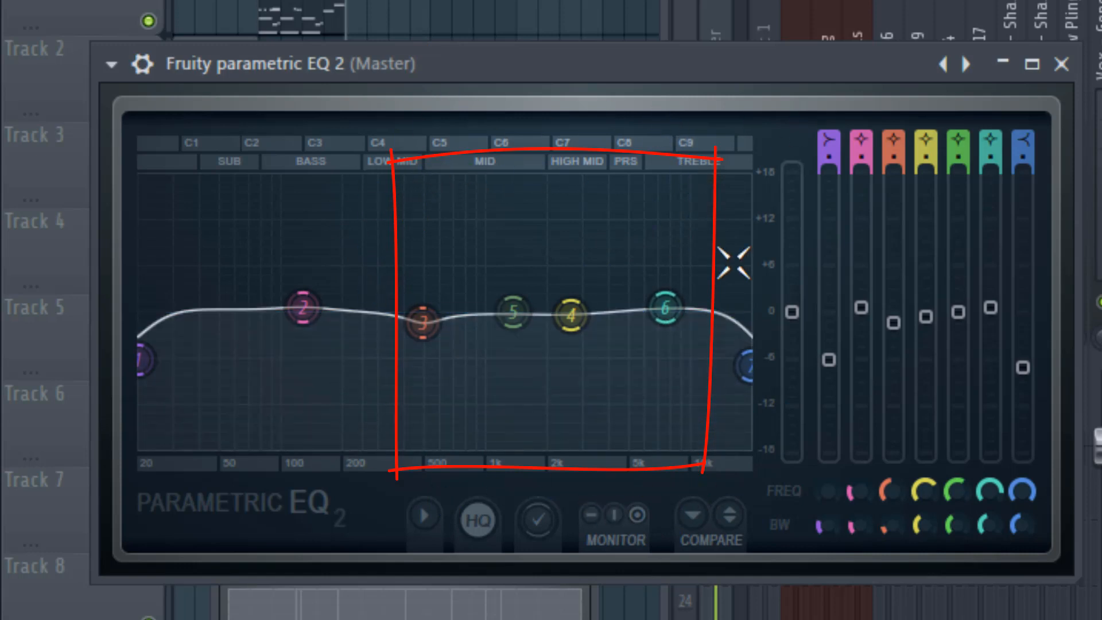
key("space")
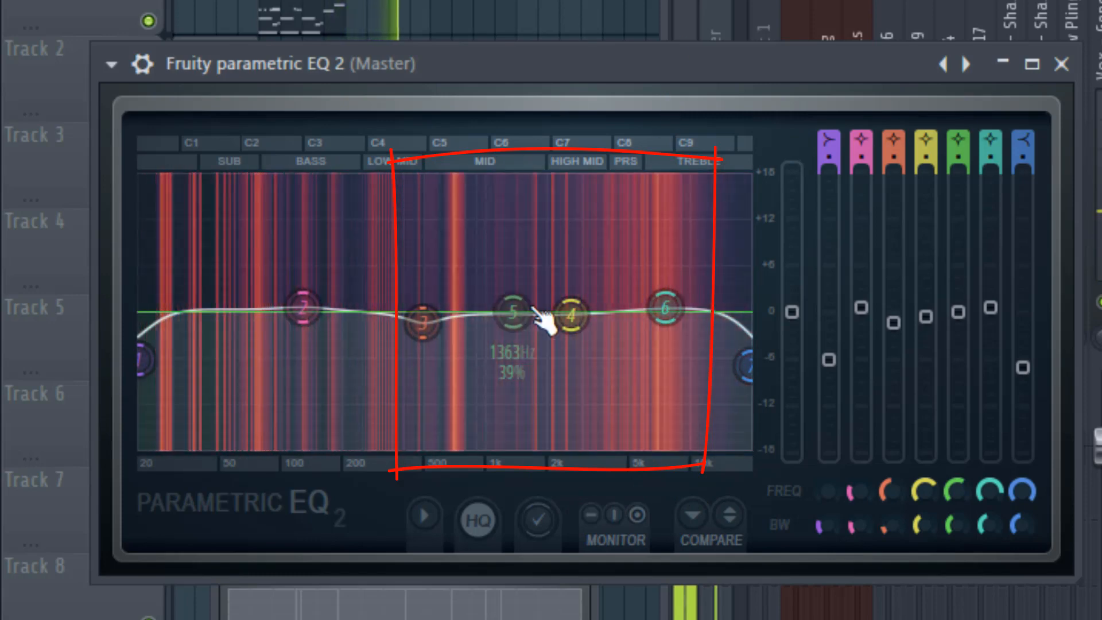
key("space")
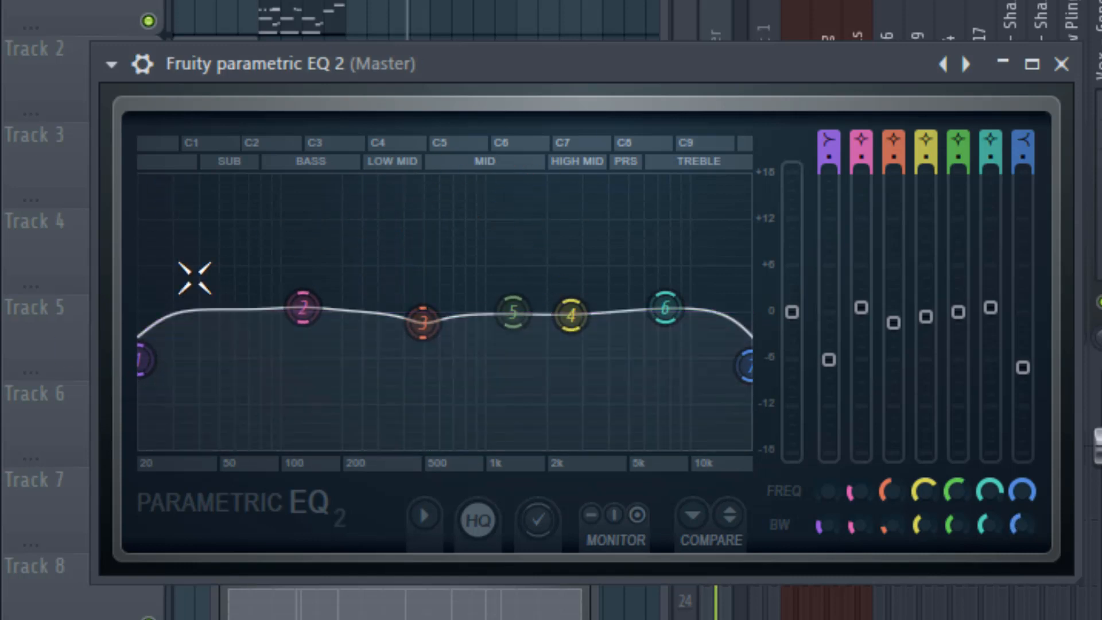
key("space")
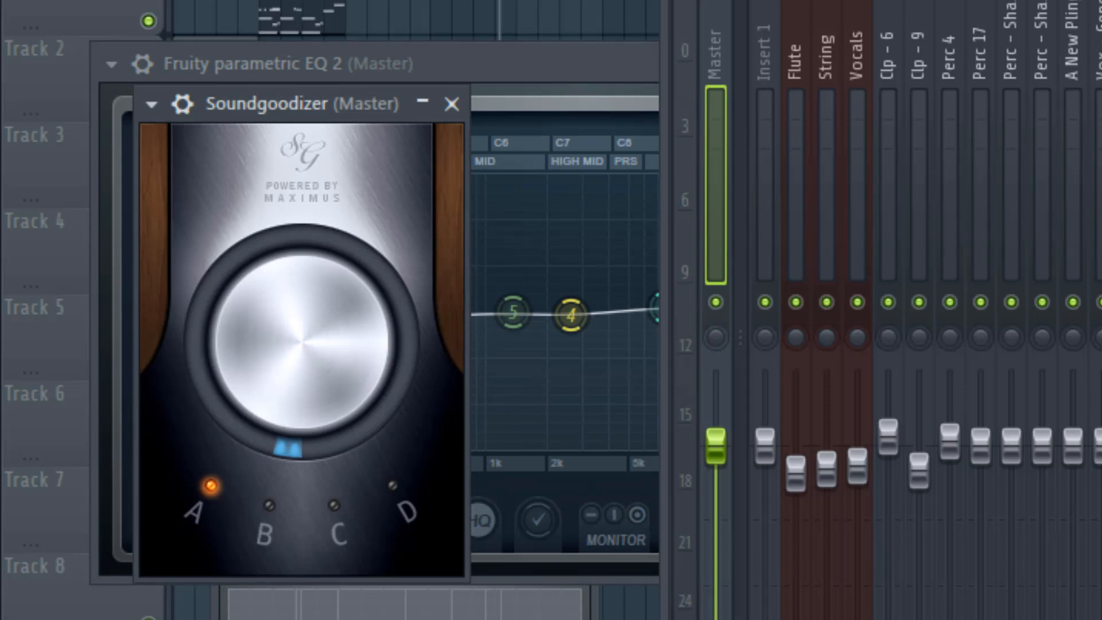
mouse_move(350, 366)
left_mouse_down()
mouse_move(350, 344)
mouse_move(352, 379)
mouse_move(342, 321)
mouse_move(342, 380)
left_mouse_up()
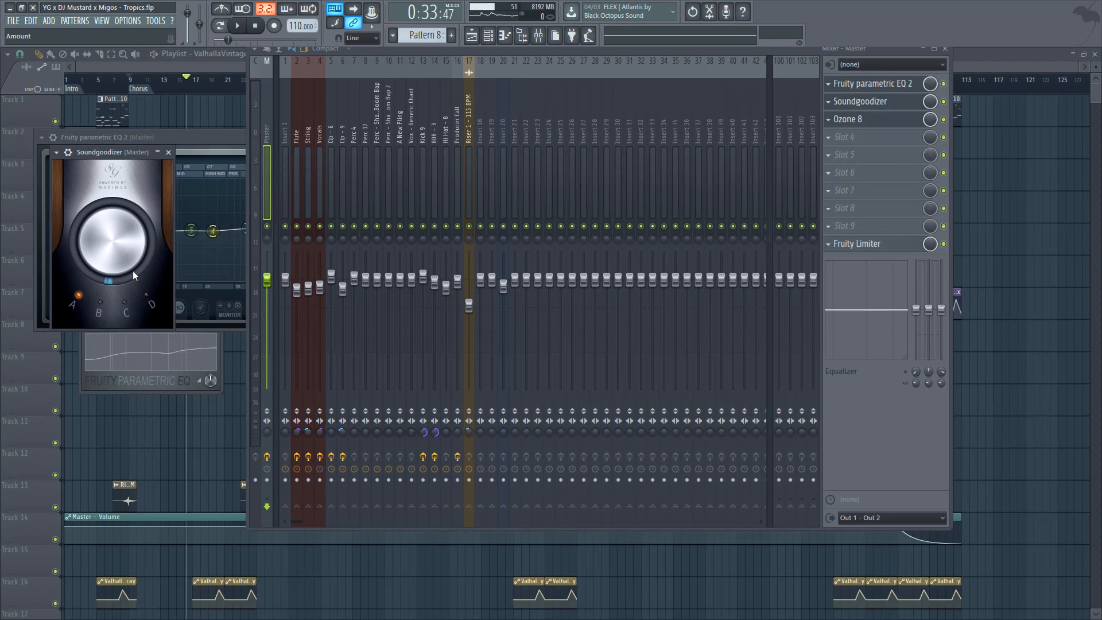
Step: Open Ozone 8 on the Master track and compare its Maximizer and Vintage Limiter module settings
left_click(855, 119)
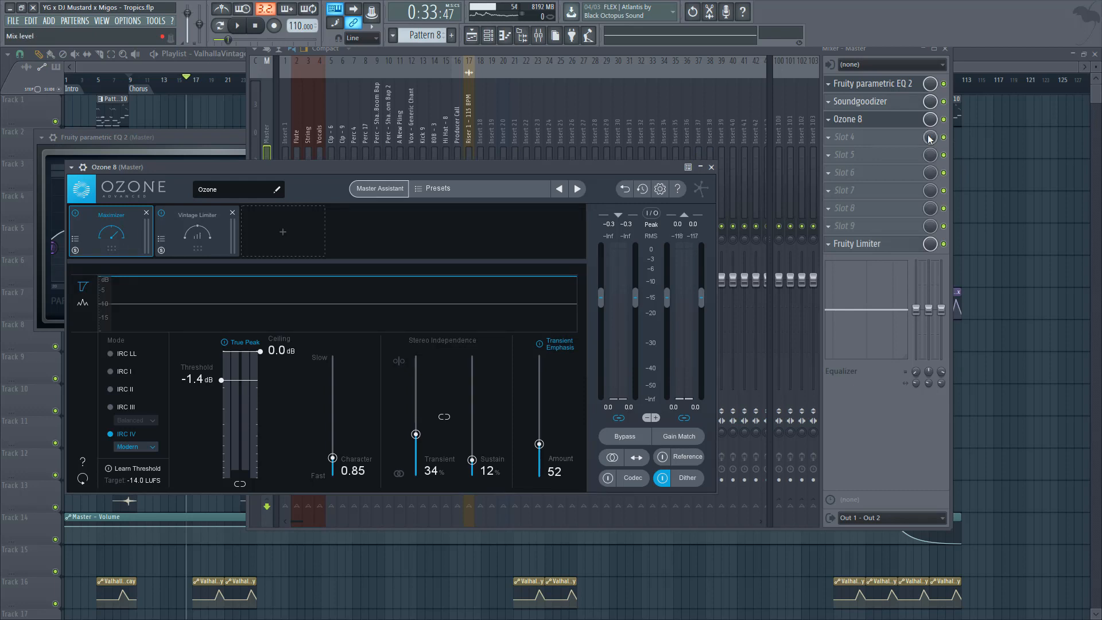
left_click_drag(407, 168, 608, 188)
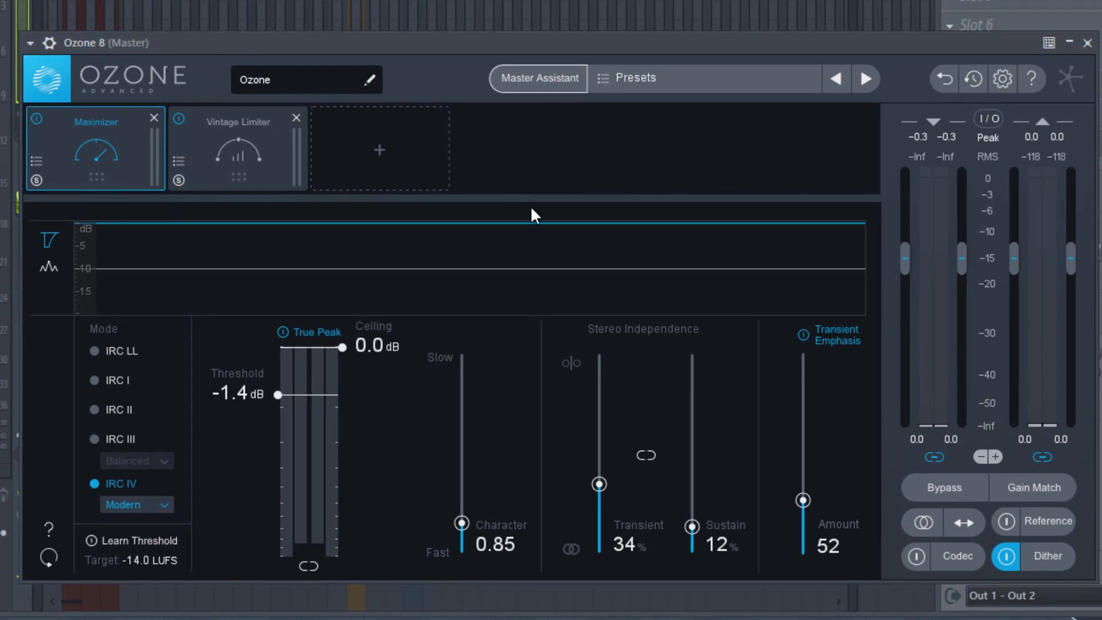
left_click(224, 128)
left_click(155, 149)
left_click(235, 153)
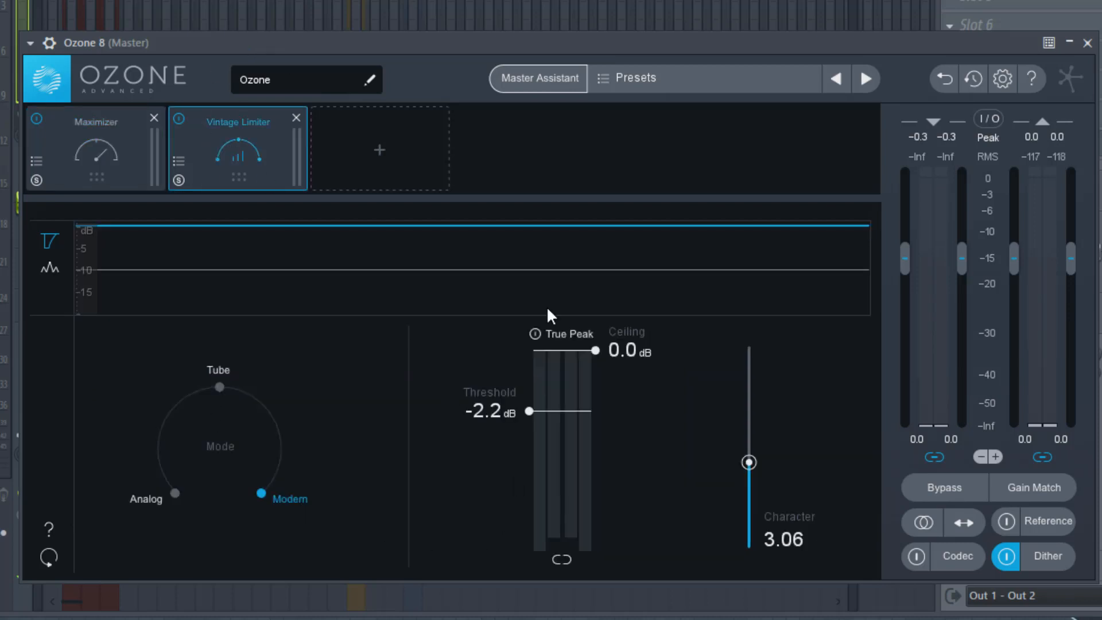
left_click(94, 141)
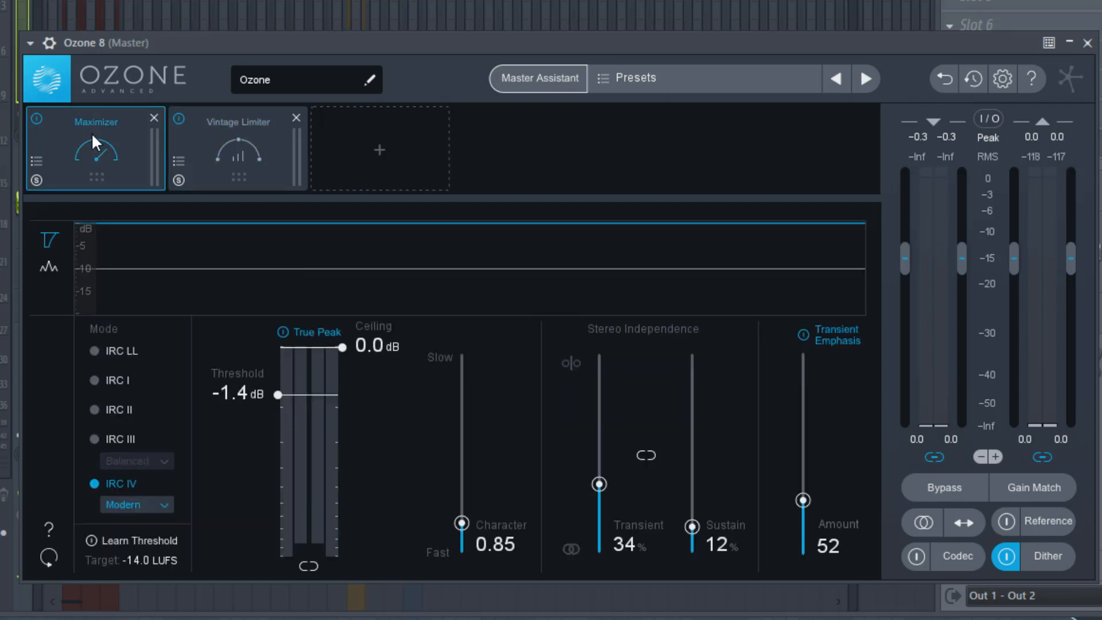
Step: Play the beat and examine Ozone 8's Vintage Limiter activity and Dither settings
key("space")
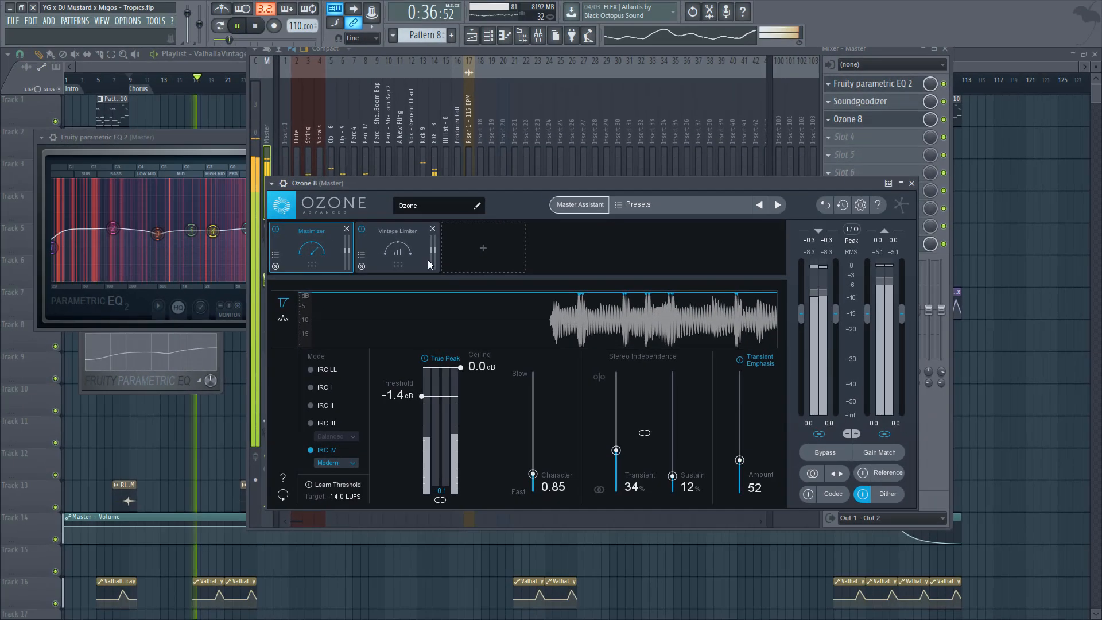
left_click(287, 167)
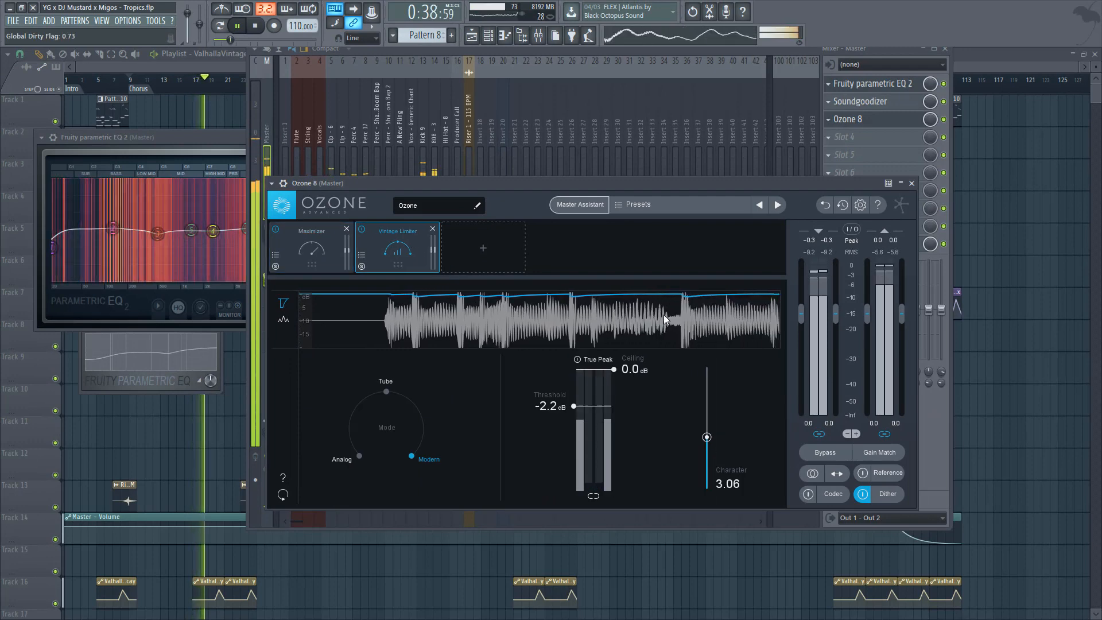
left_click(884, 493)
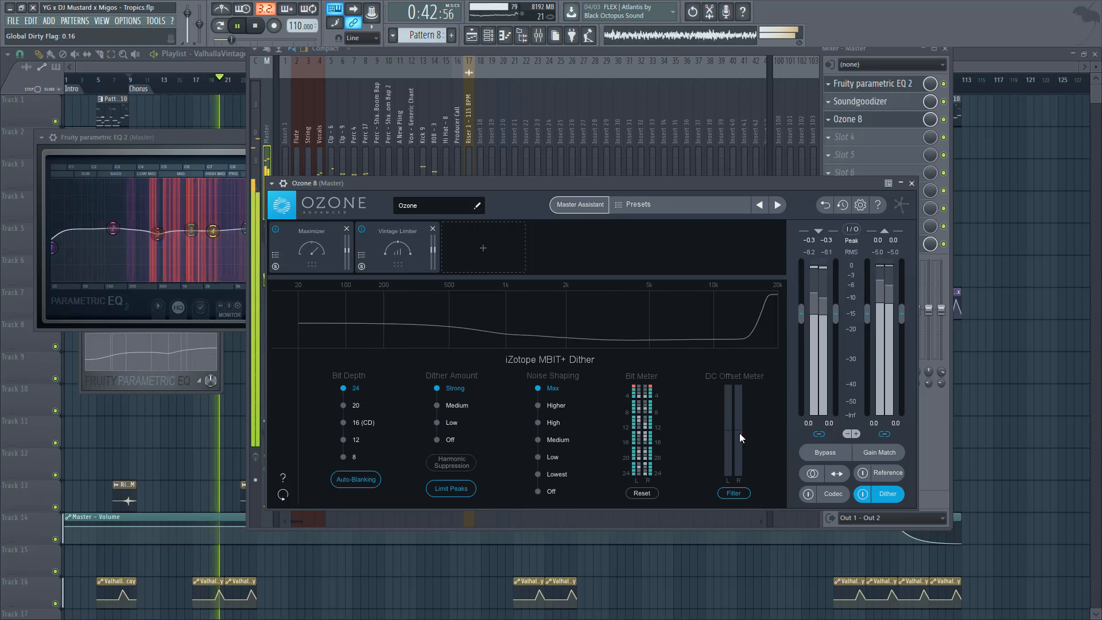
left_click(887, 495)
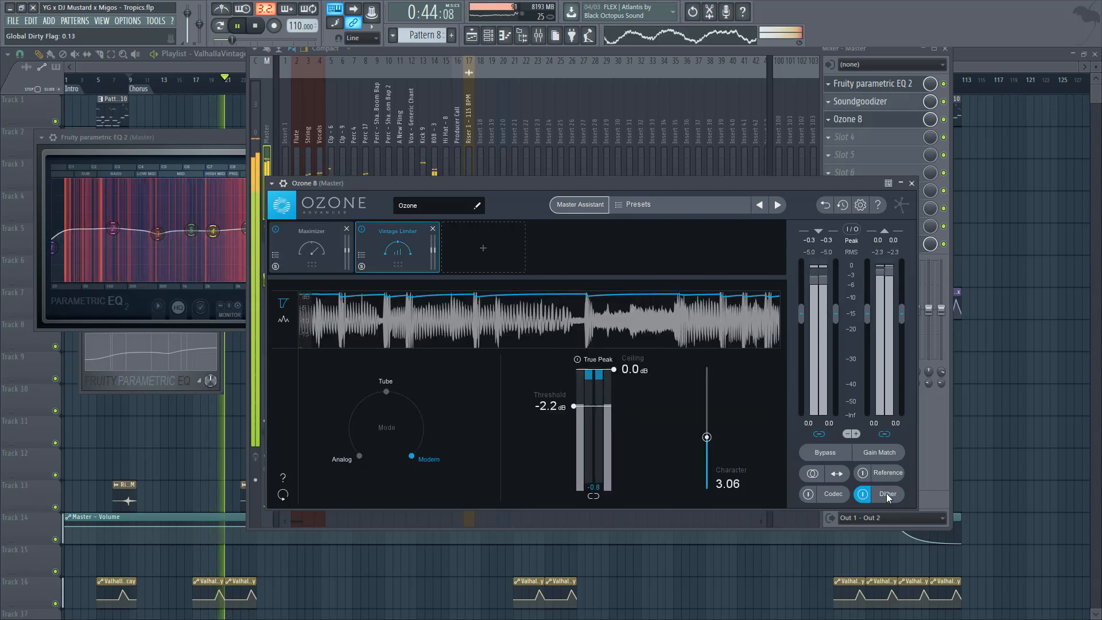
Step: Open the Master track's Fruity Limiter and compare its waveform display with Ozone 8 bypassed and enabled during playback
left_click(944, 443)
left_click(877, 246)
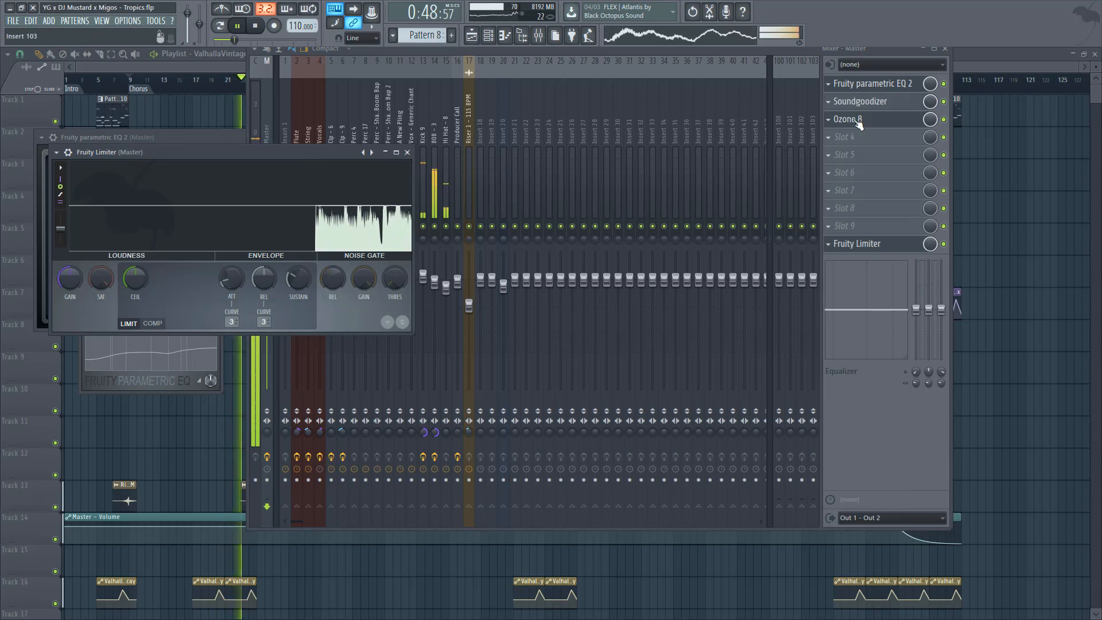
left_click(943, 119)
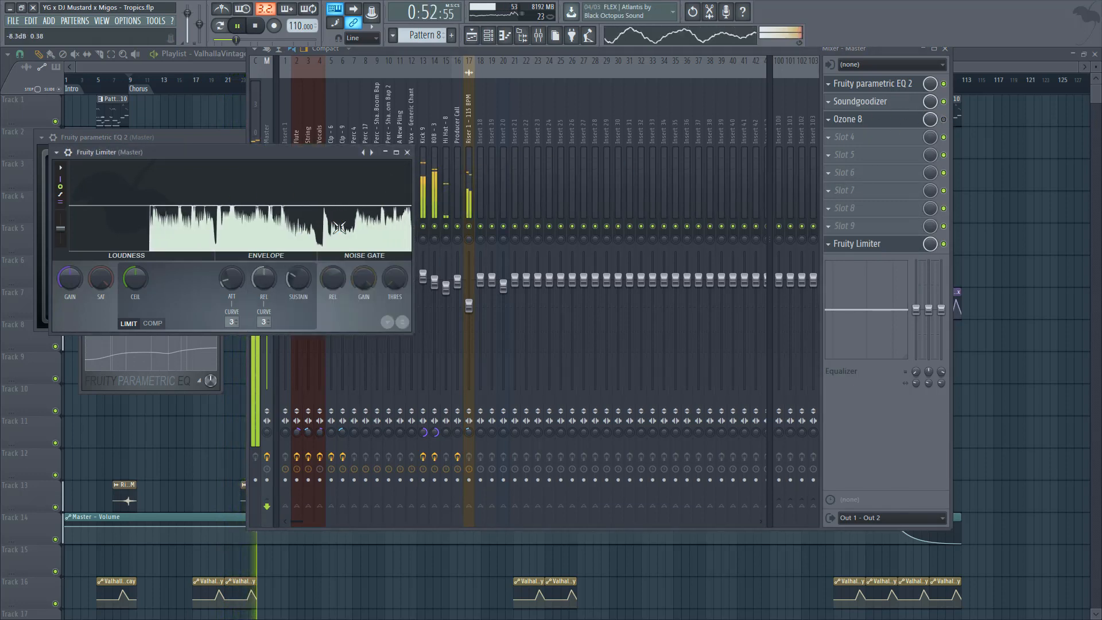
left_click(244, 26)
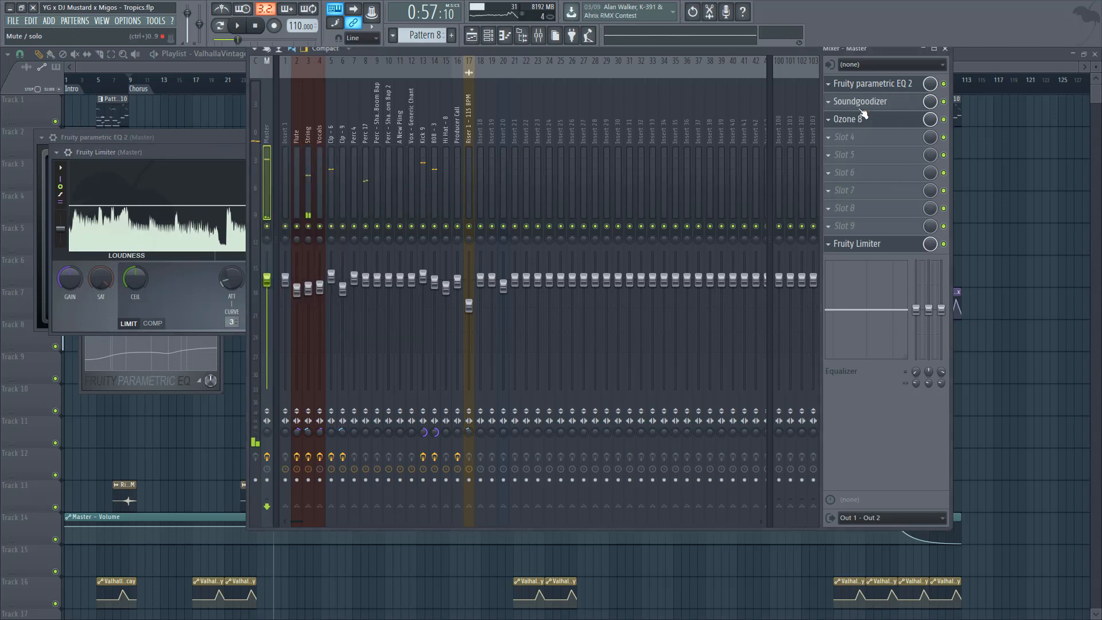
key("space")
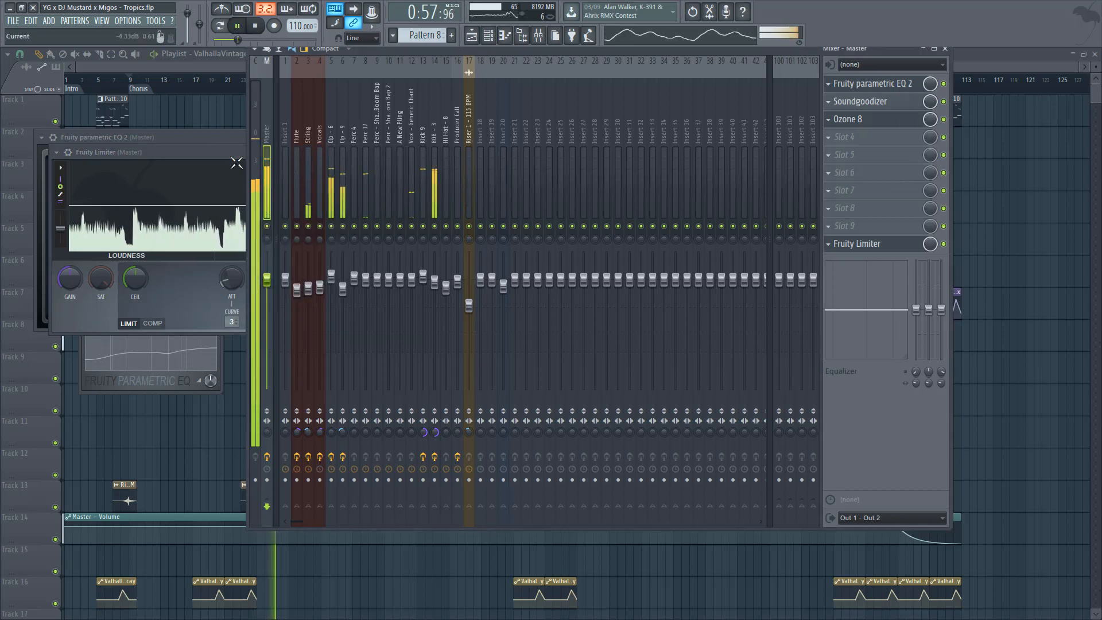
Step: Enlarge the Fruity Limiter window, and move and narrow the mixer so the limiter display and Master effects are both visible
left_click(213, 161)
double_click(213, 161)
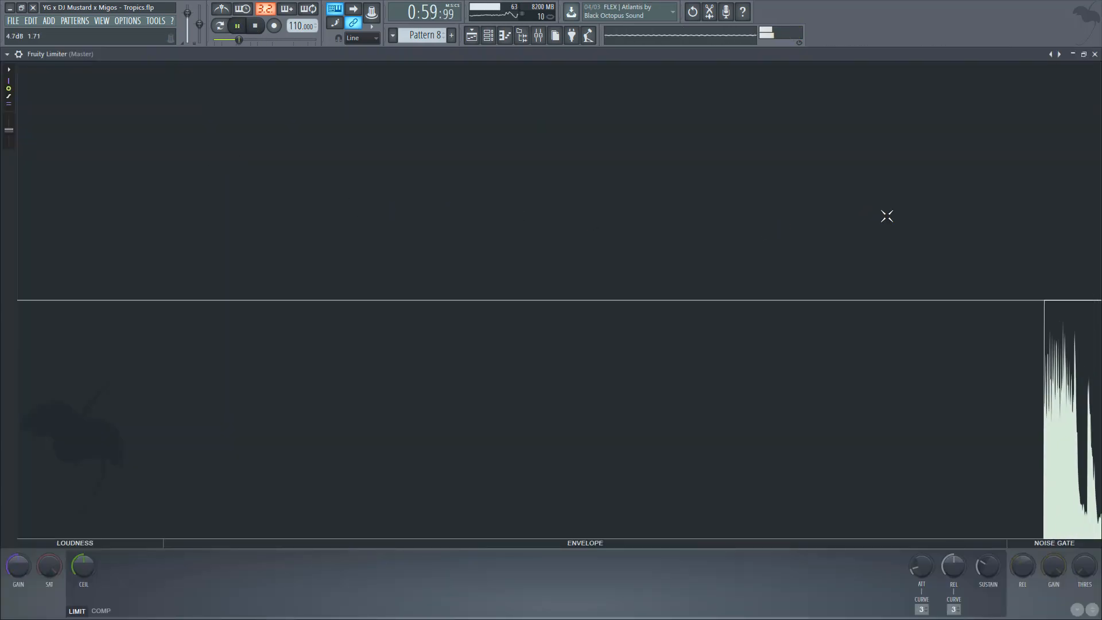
left_click(1084, 55)
left_click_drag(411, 331, 641, 492)
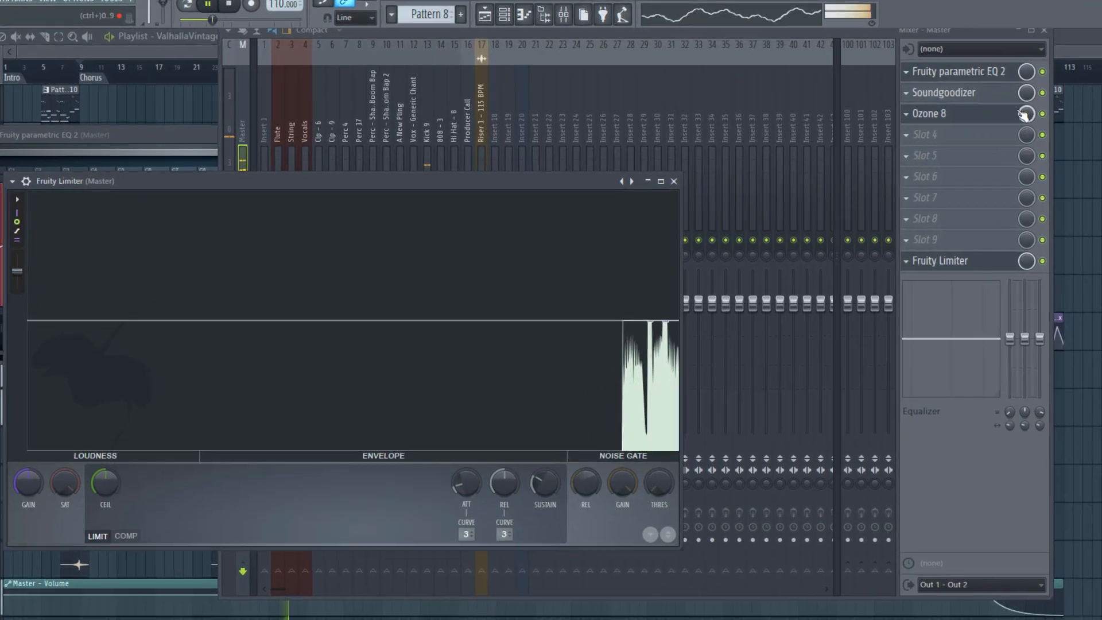
left_click_drag(962, 31, 996, 107)
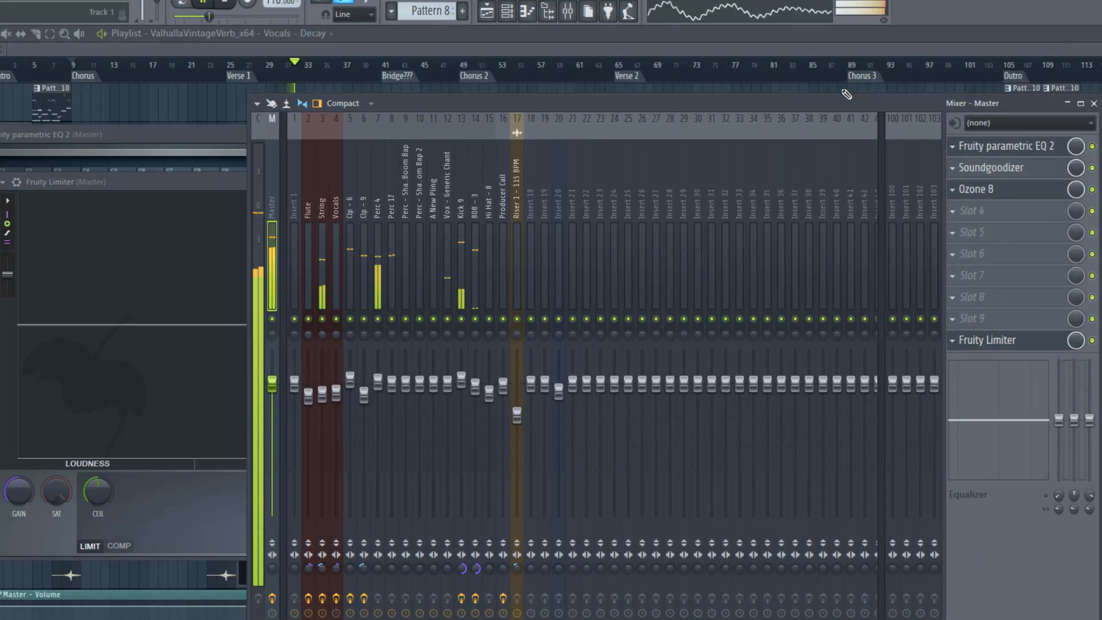
left_click_drag(246, 225, 878, 253)
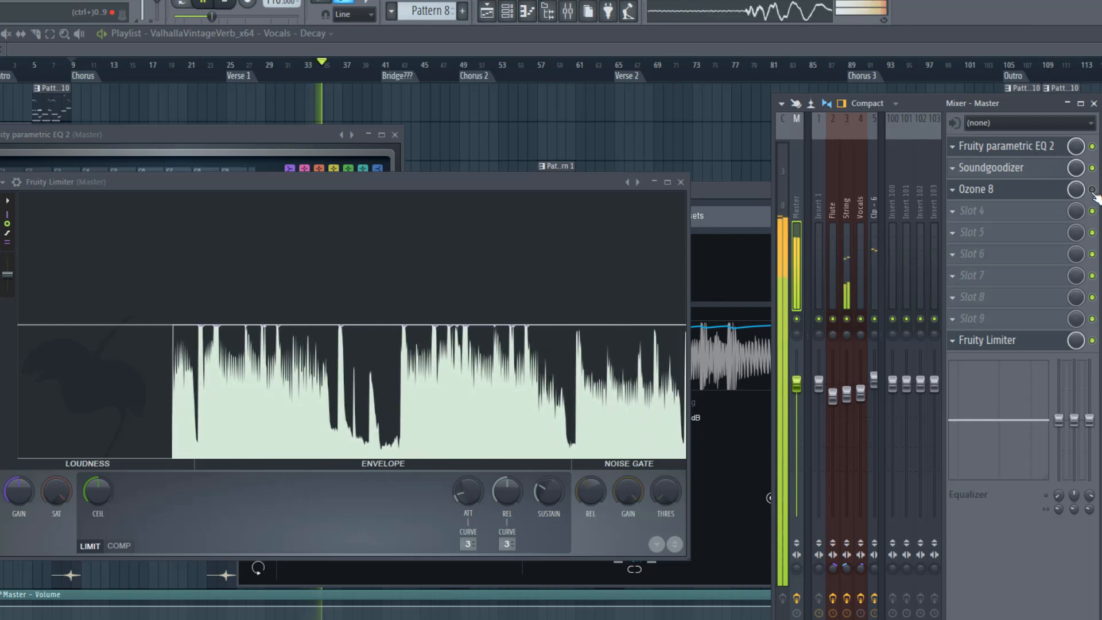
Step: Examine the Fruity Limiter waveform with Ozone 8 bypassed, stop playback, and reopen and close the limiter
left_click(509, 329)
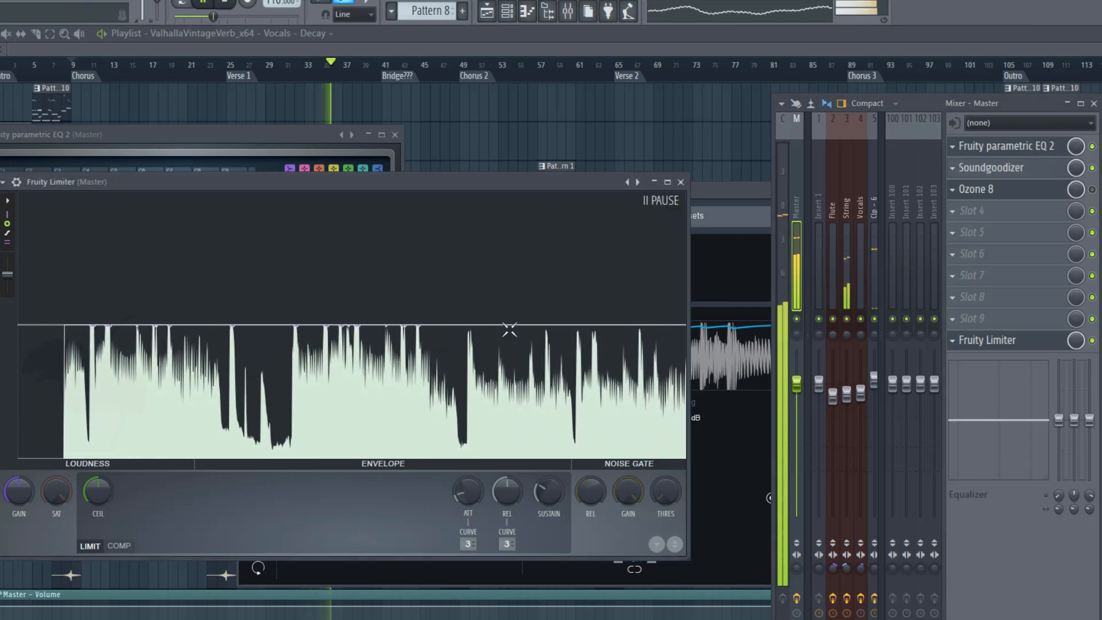
left_click(205, 4)
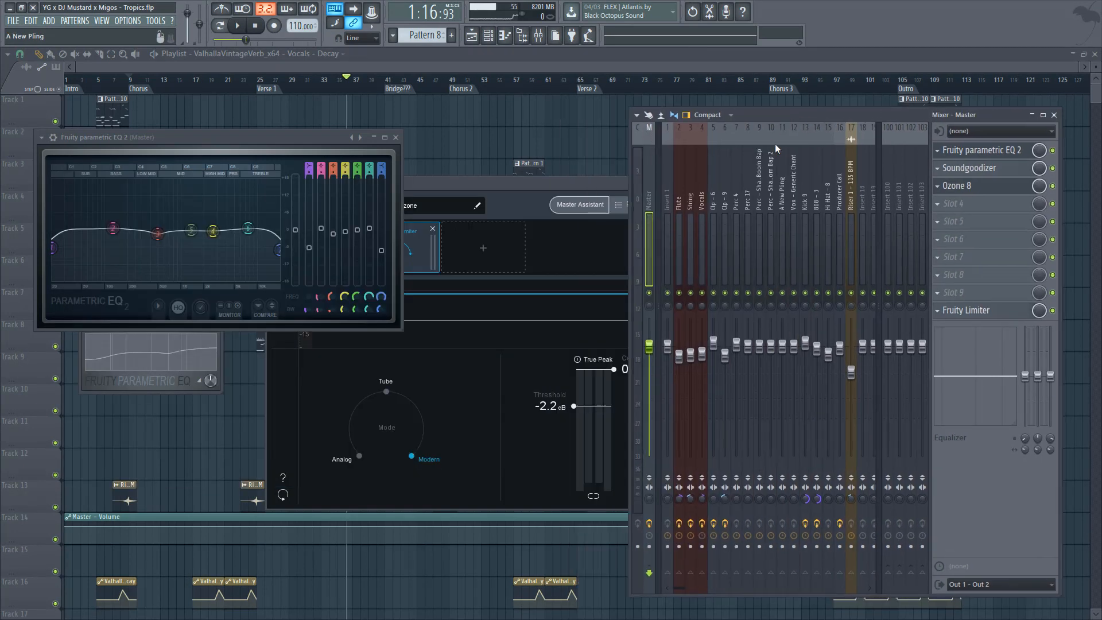
left_click(966, 310)
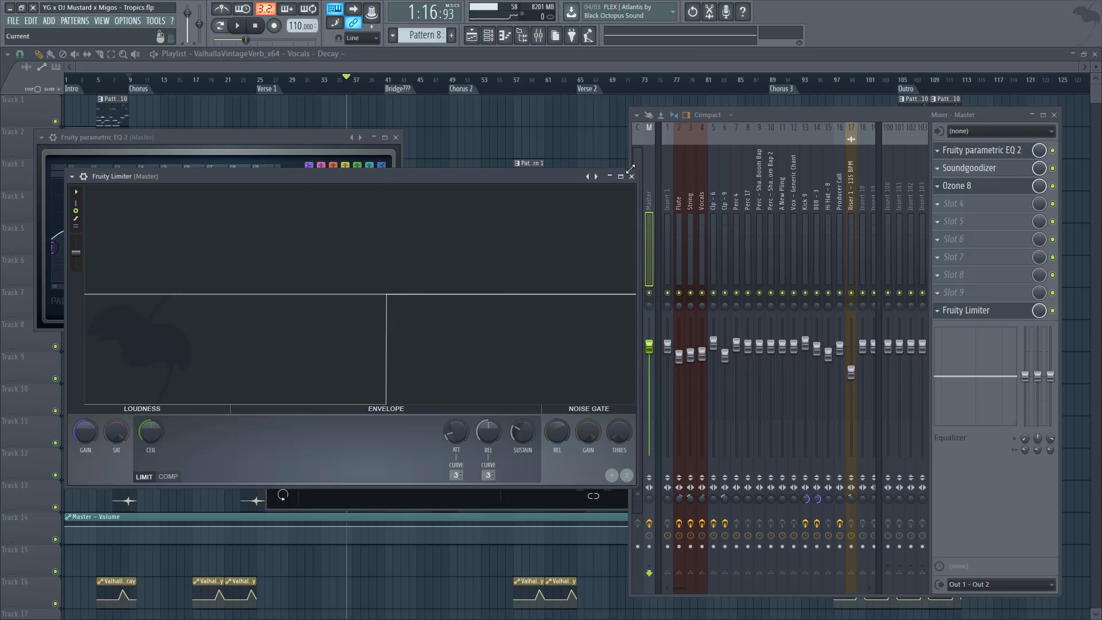
left_click(975, 310)
left_click(979, 316)
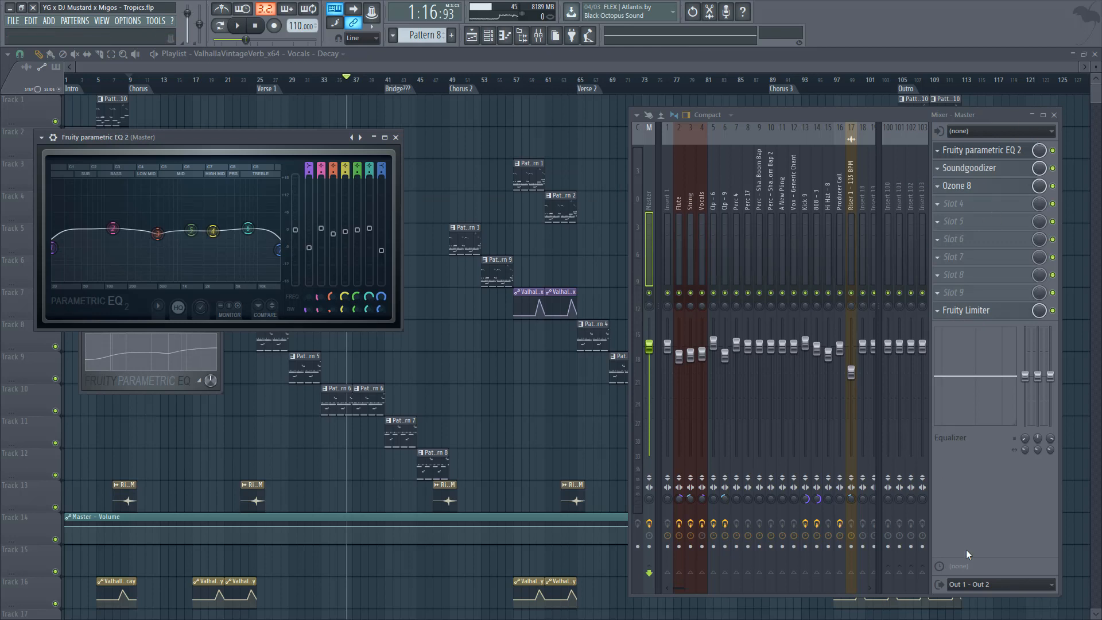
Step: Close the mixer and the open EQ and soft clipper plugin windows to clear the playlist view
left_click(1053, 115)
left_click(395, 137)
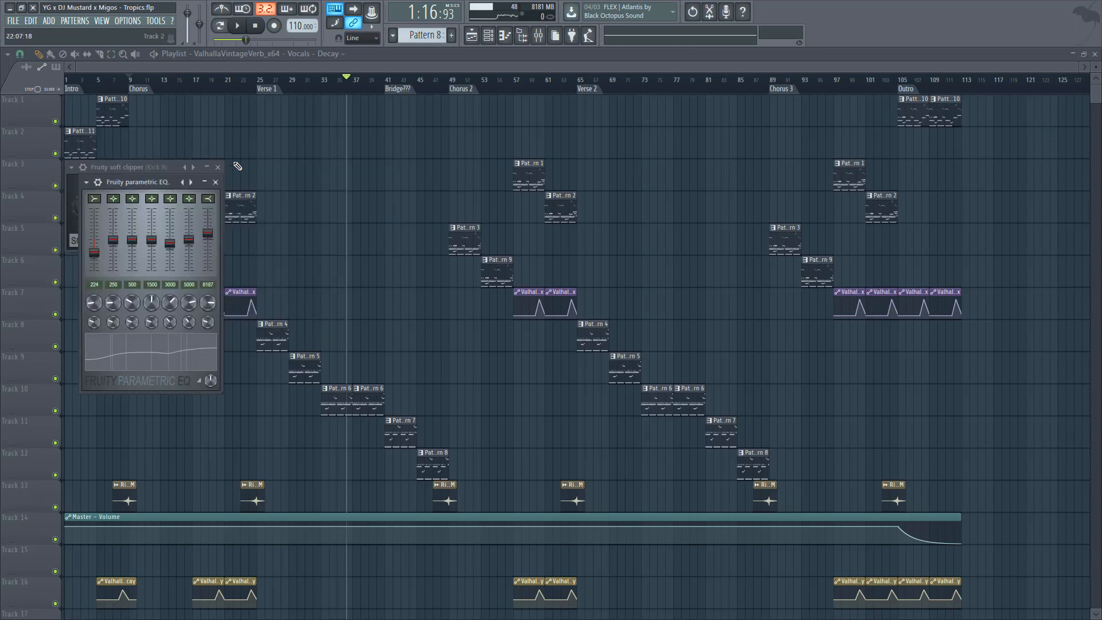
left_click(218, 168)
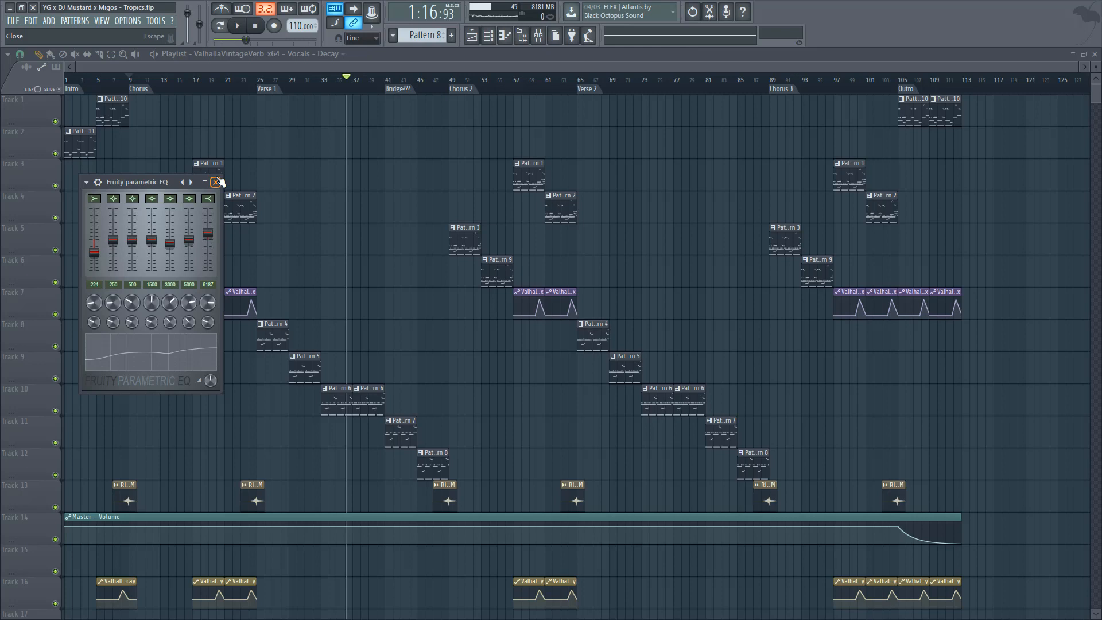
left_click(216, 182)
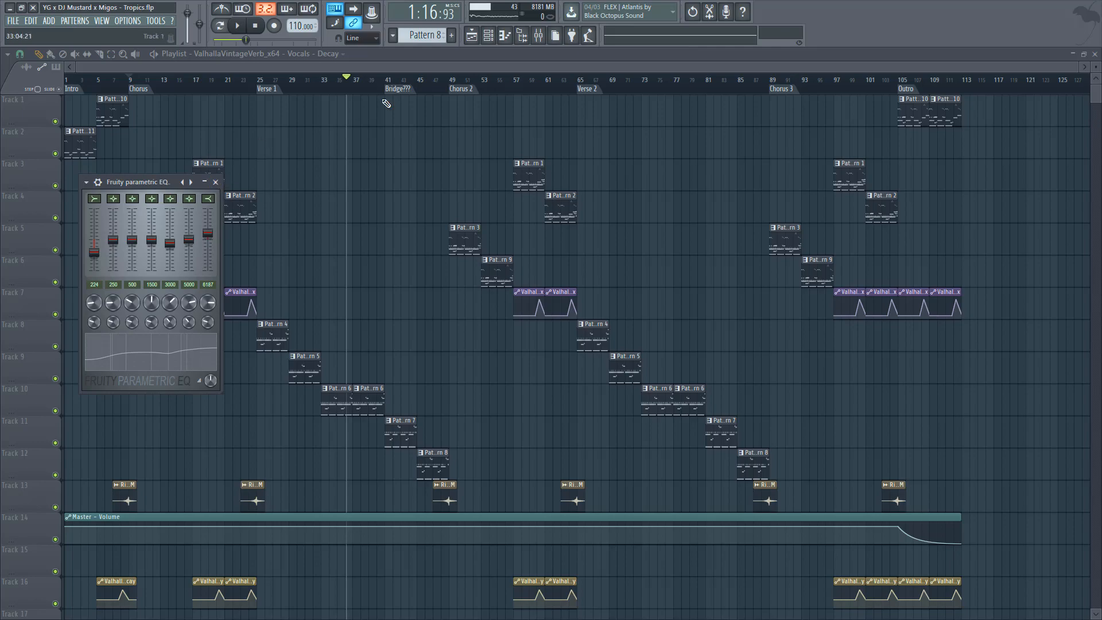